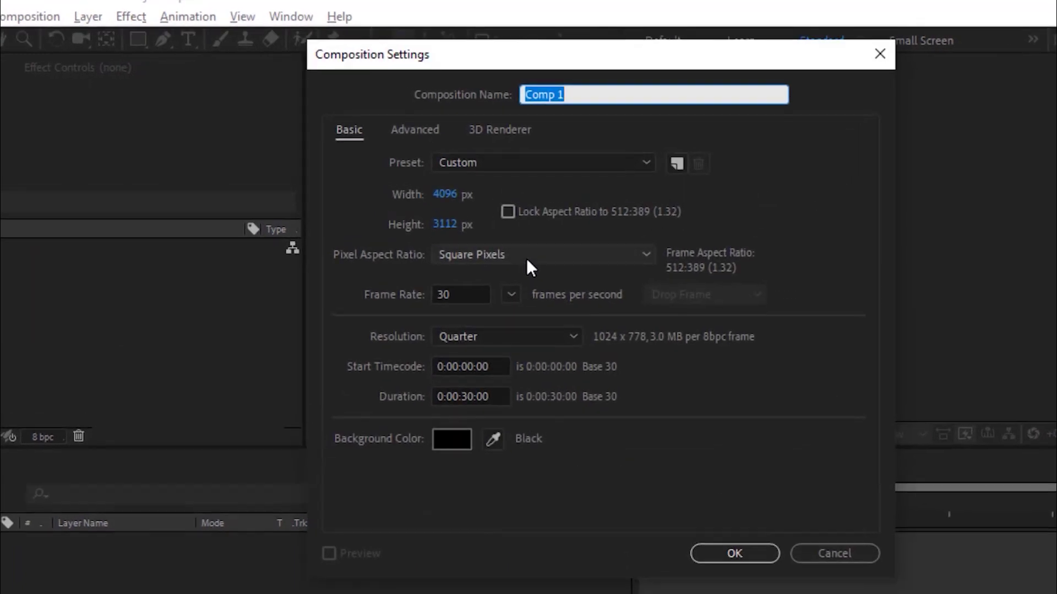
Name the new composition Particles-1
{"action": "type", "text": "Particles"}
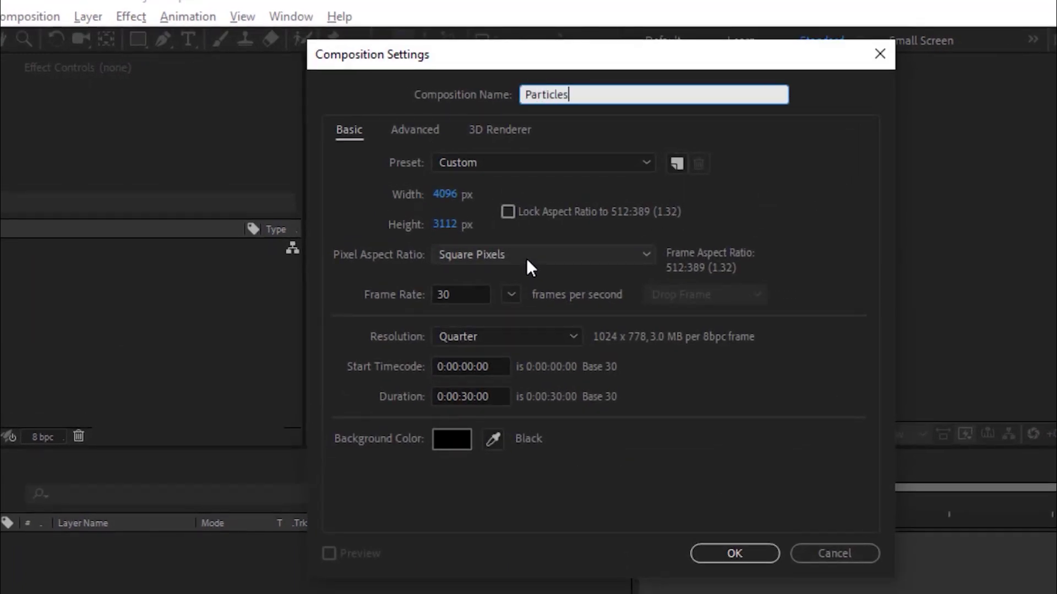
{"action": "type", "text": "-1"}
{"action": "key", "text": "Tab"}
{"action": "key", "text": "Tab"}
{"action": "key", "text": "Tab"}
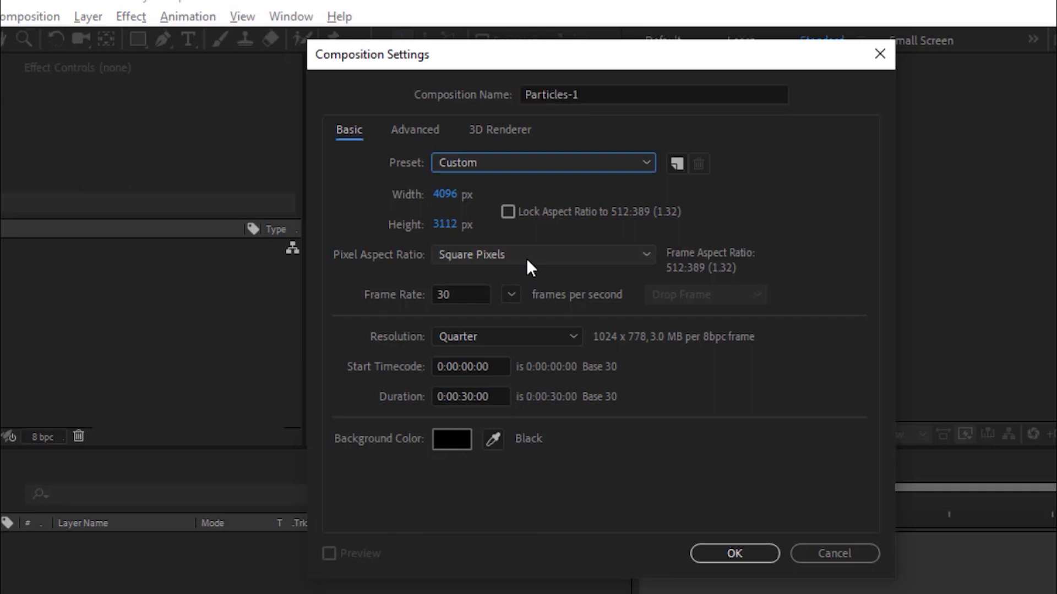
Set the composition's width to 1920 px and height to 1080 px, and create it
{"action": "type", "text": "1920"}
{"action": "key", "text": "Tab"}
{"action": "type", "text": "1080"}
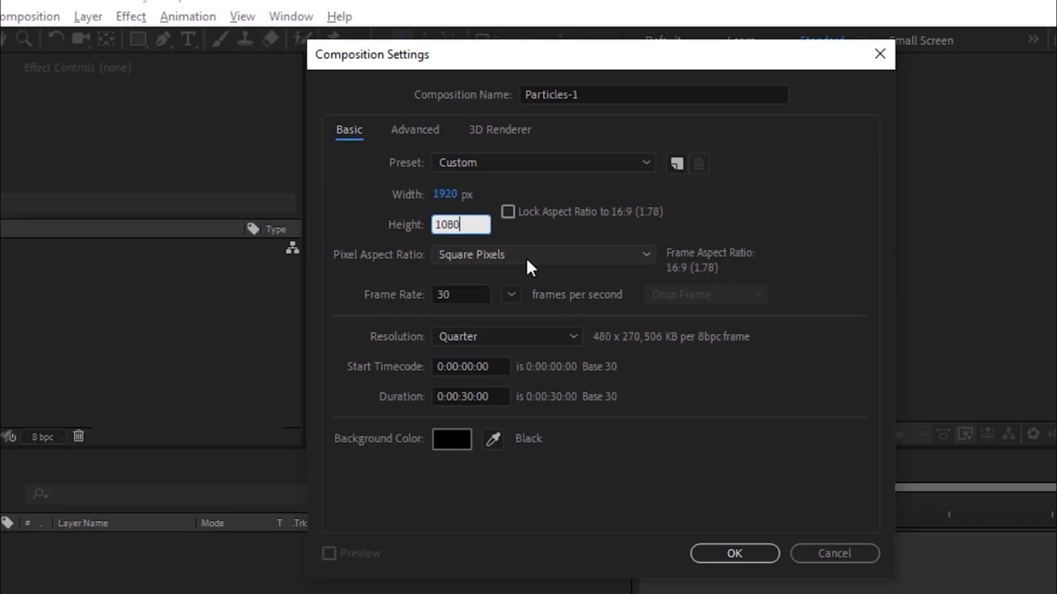
{"action": "key", "text": "Tab"}
{"action": "key", "text": "Tab"}
{"action": "key", "text": "Tab"}
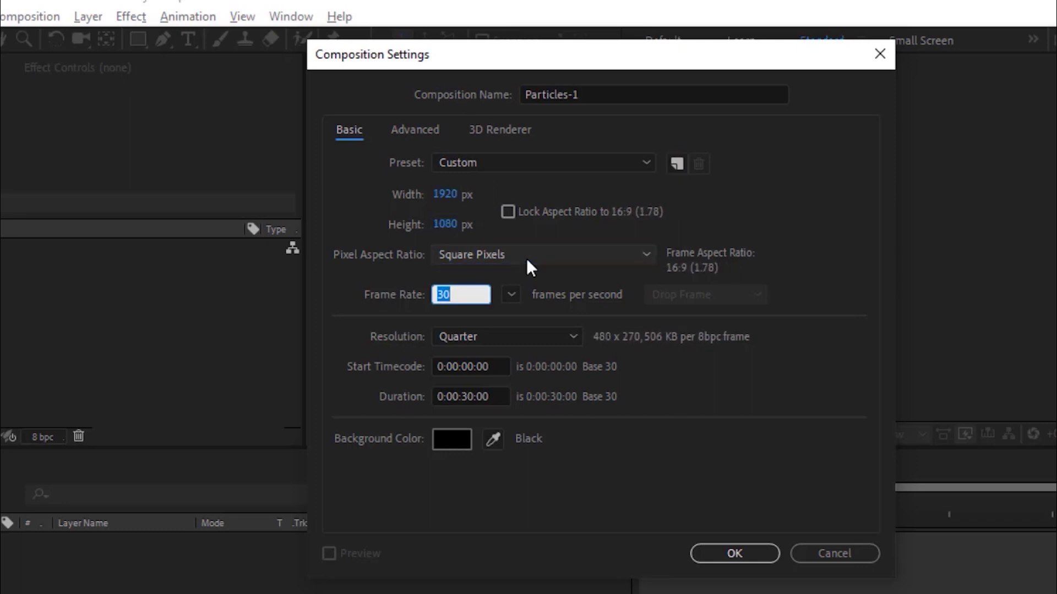
{"action": "key", "text": "Tab"}
{"action": "key", "text": "Tab"}
{"action": "key", "text": "Tab"}
{"action": "key", "text": "Tab"}
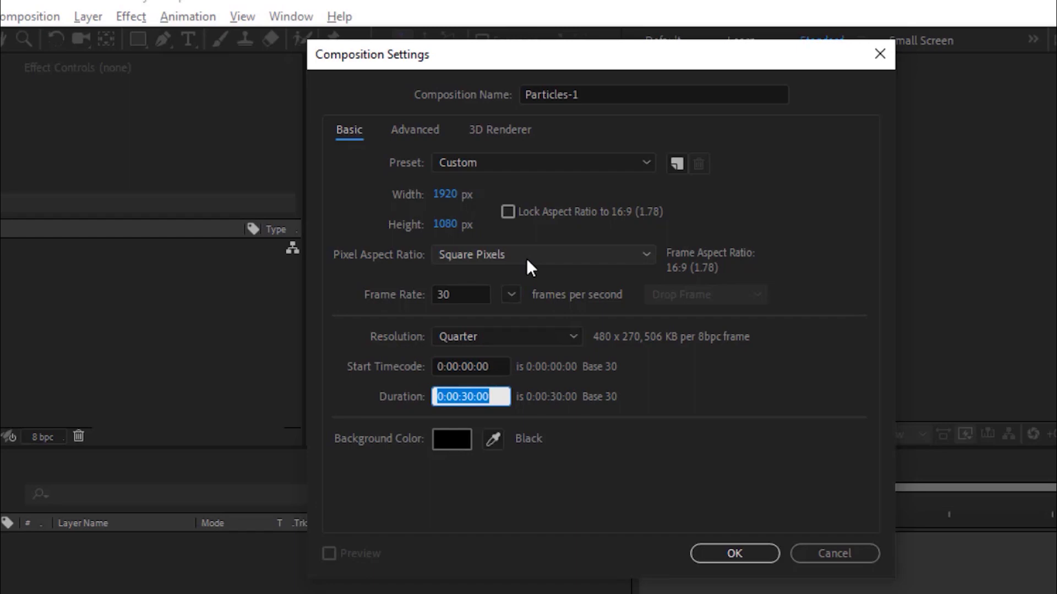
{"action": "key", "text": "Return"}
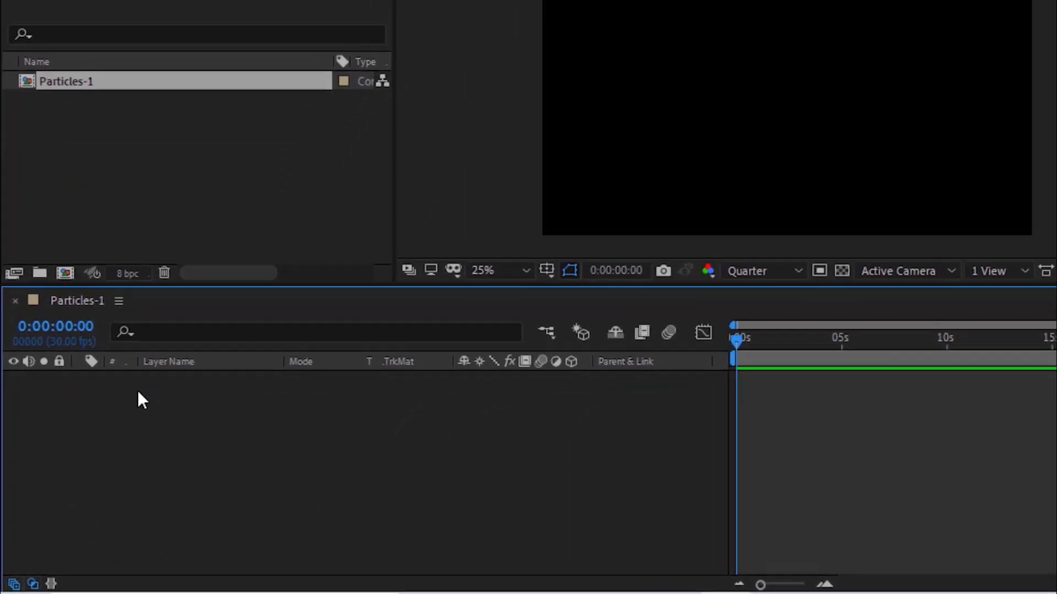
Create a solid layer named Floor, 2000 px wide and 2000 px high, in the Particles-1 composition
{"action": "right_click", "coordinate": [105, 440]}
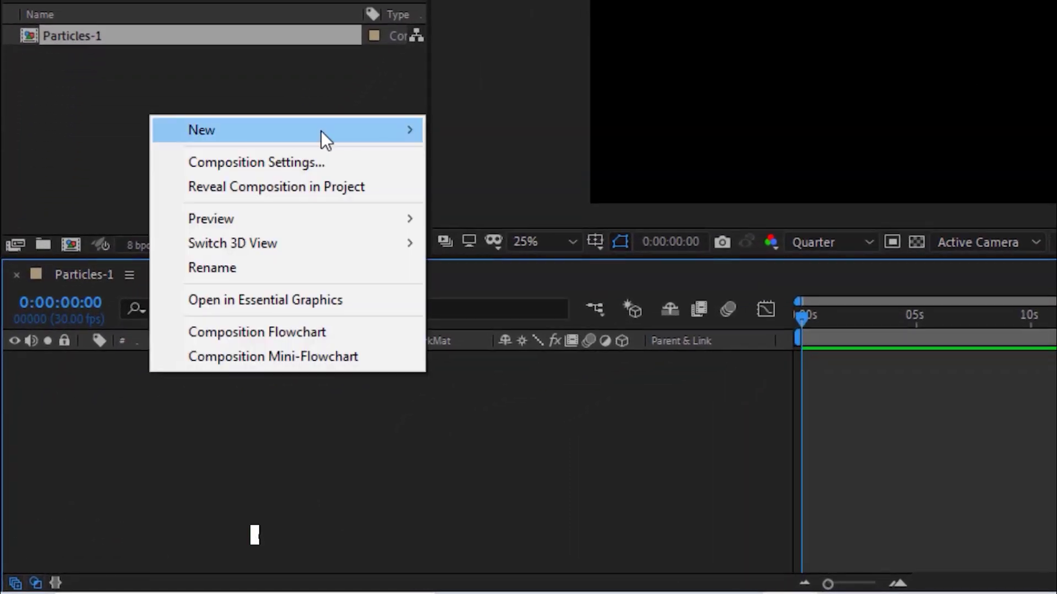
{"action": "mouse_move", "coordinate": [321, 130]}
{"action": "left_click", "coordinate": [460, 182]}
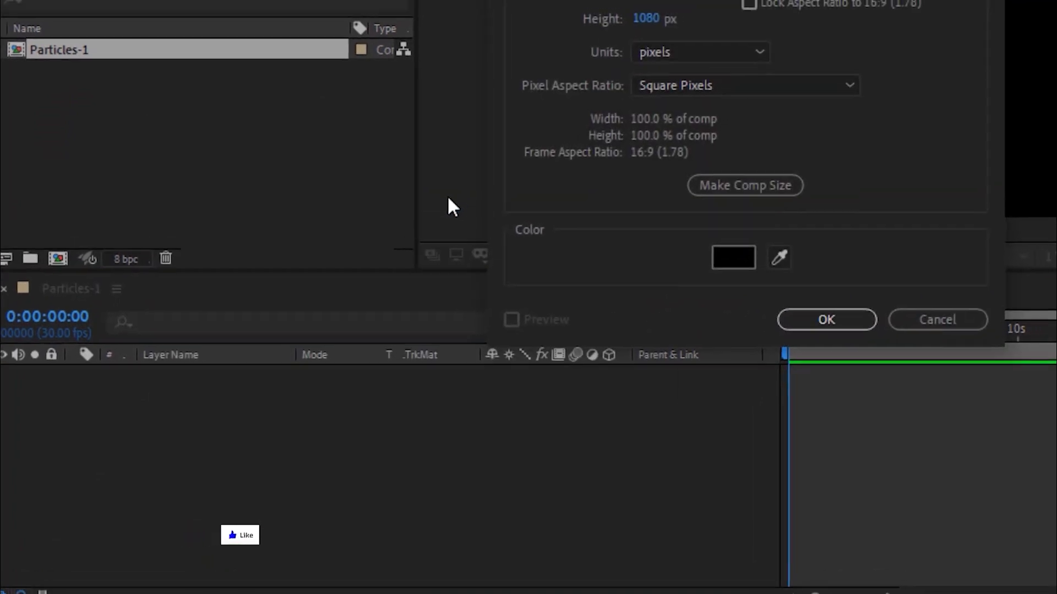
{"action": "type", "text": "Floor"}
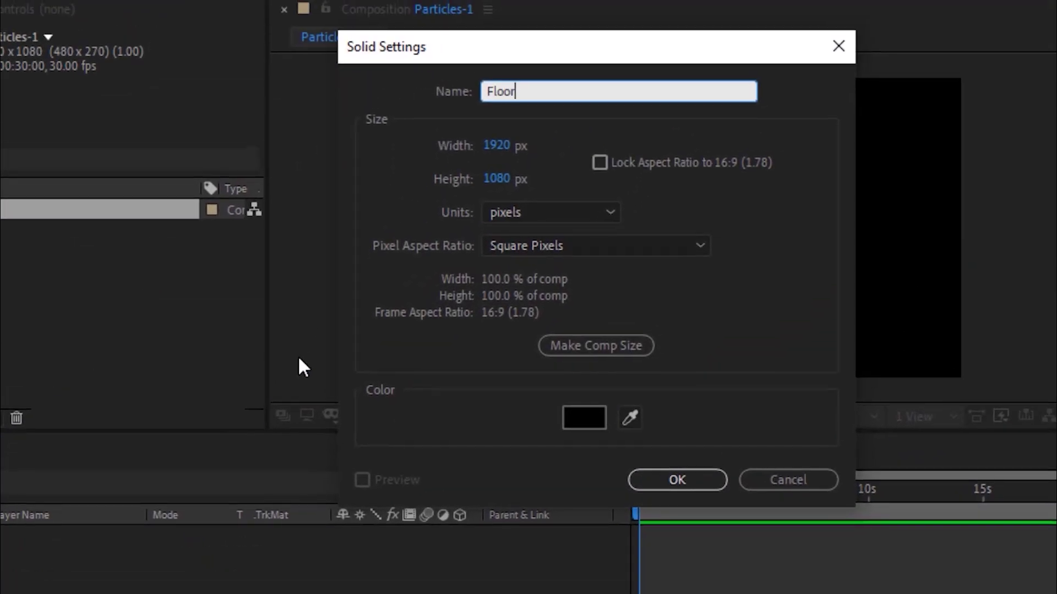
{"action": "key", "text": "Tab"}
{"action": "type", "text": "2000"}
{"action": "key", "text": "Tab"}
{"action": "type", "text": "2000"}
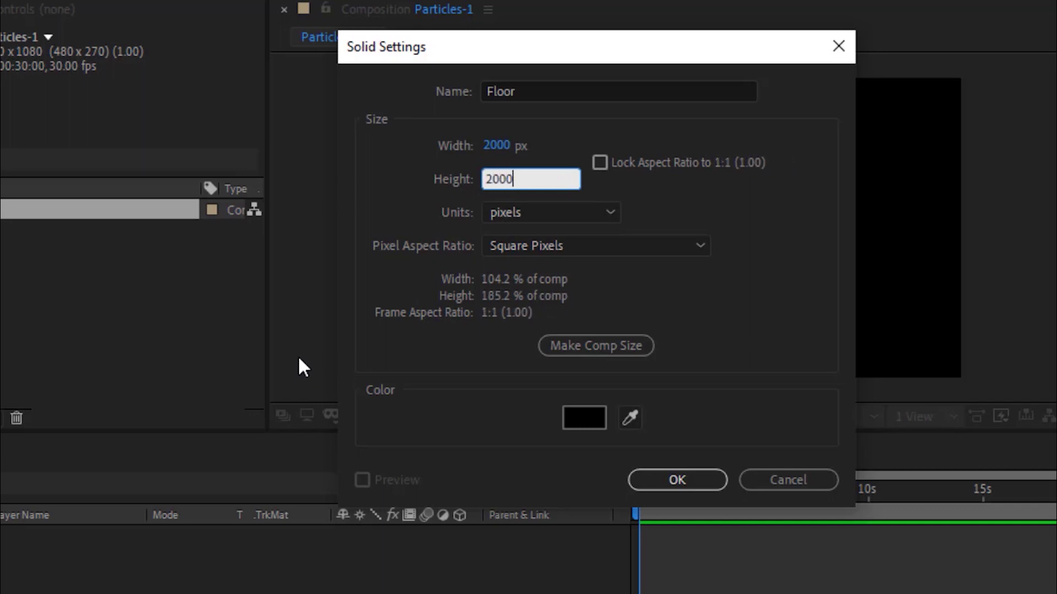
{"action": "key", "text": "Return"}
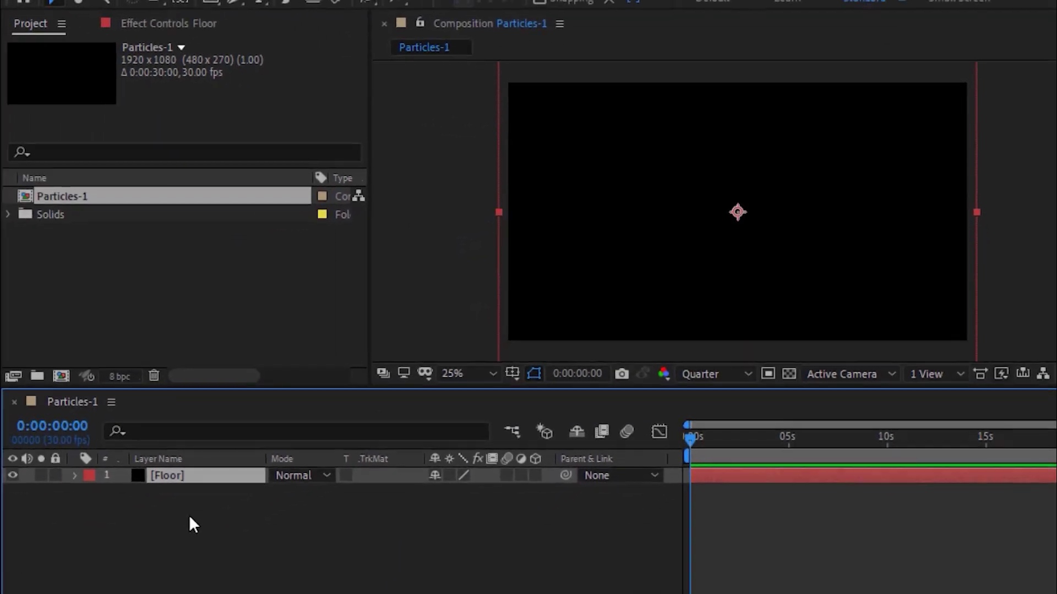
{"action": "left_click", "coordinate": [216, 539]}
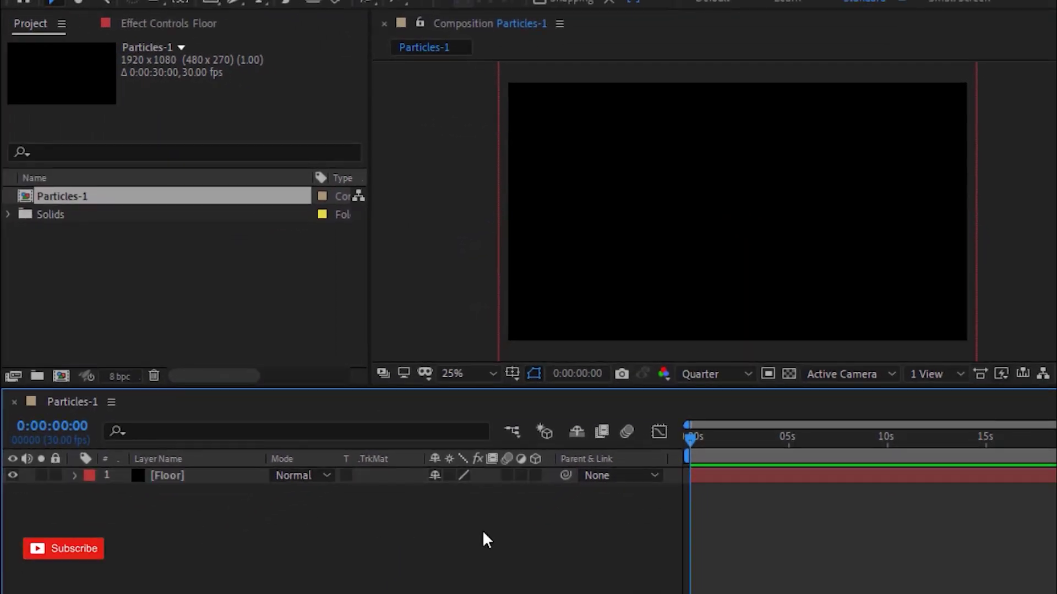
Make the Floor layer 3D and set its X Rotation to 90°
{"action": "left_click", "coordinate": [536, 477]}
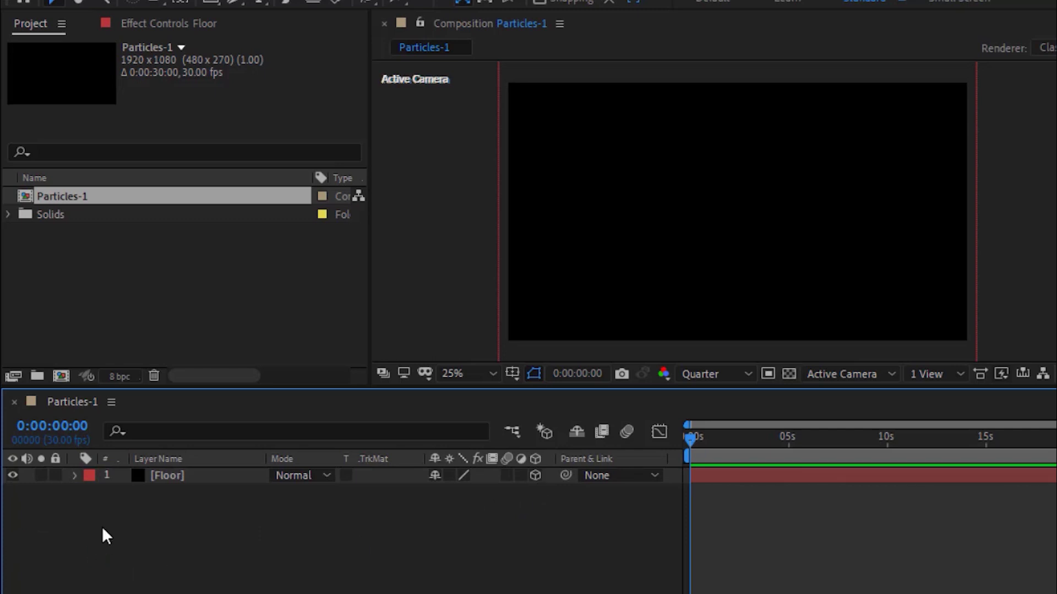
{"action": "left_click", "coordinate": [75, 476]}
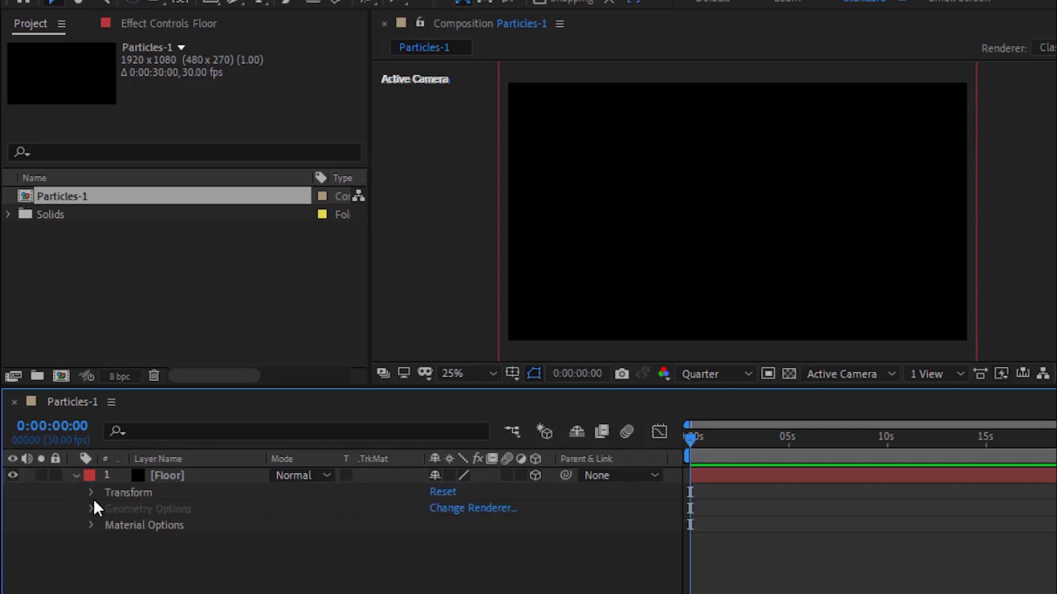
{"action": "left_click", "coordinate": [91, 493]}
{"action": "left_click", "coordinate": [157, 575]}
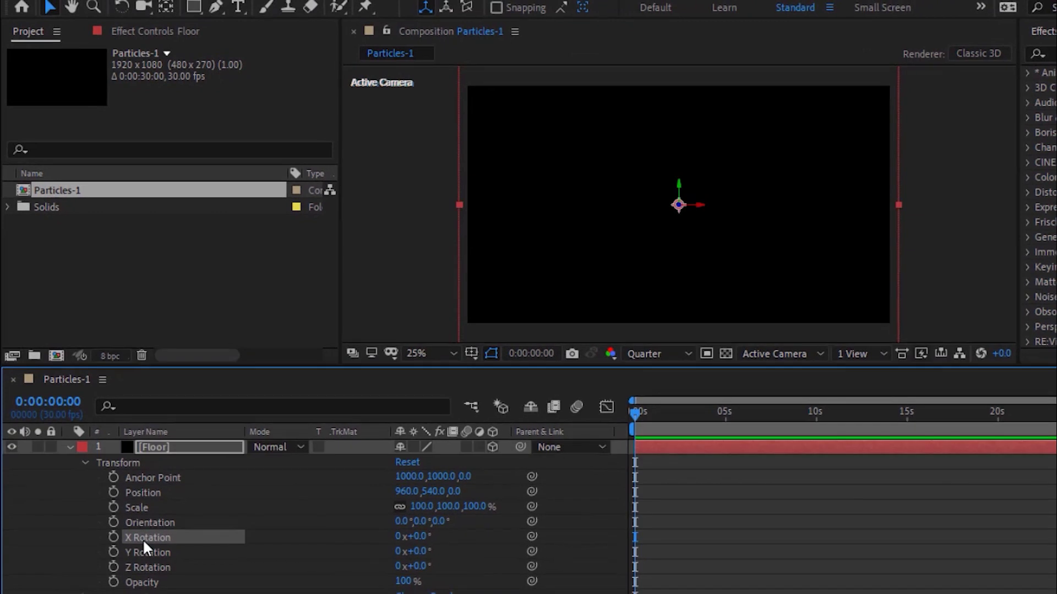
{"action": "left_click", "coordinate": [418, 537]}
{"action": "type", "text": "90"}
{"action": "key", "text": "Return"}
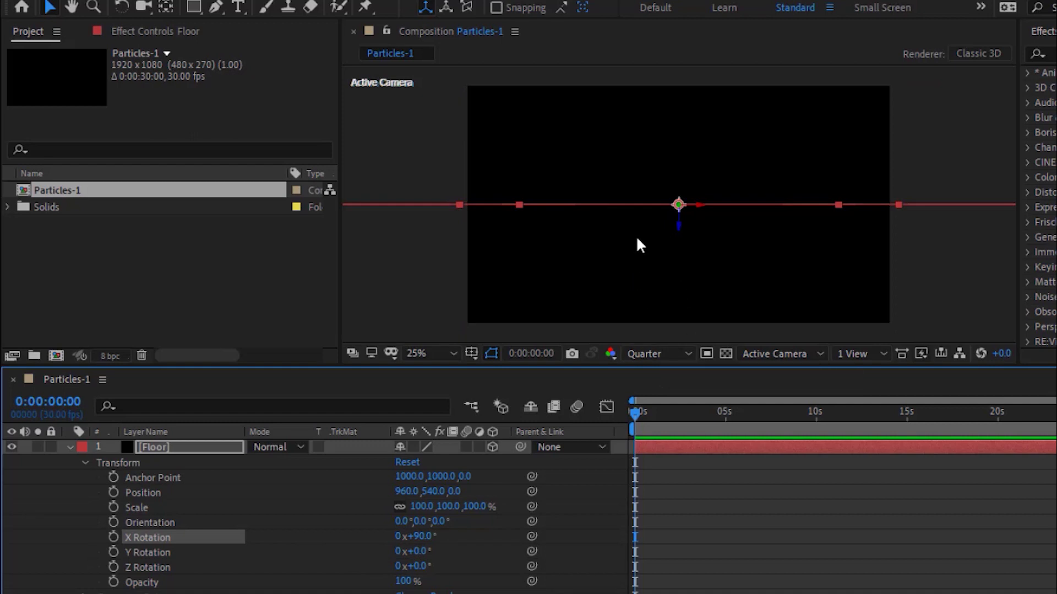
Collapse the Floor layer's expanded properties in the timeline
{"action": "key", "text": "h"}
{"action": "left_click_drag", "start_coordinate": [782, 235], "coordinate": [738, 250]}
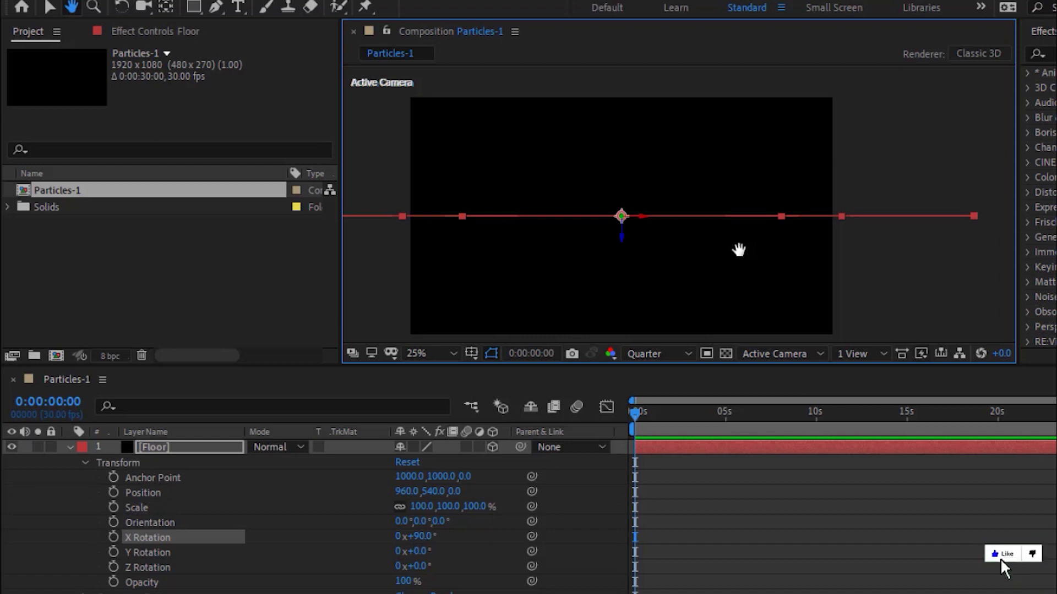
{"action": "key", "text": "v"}
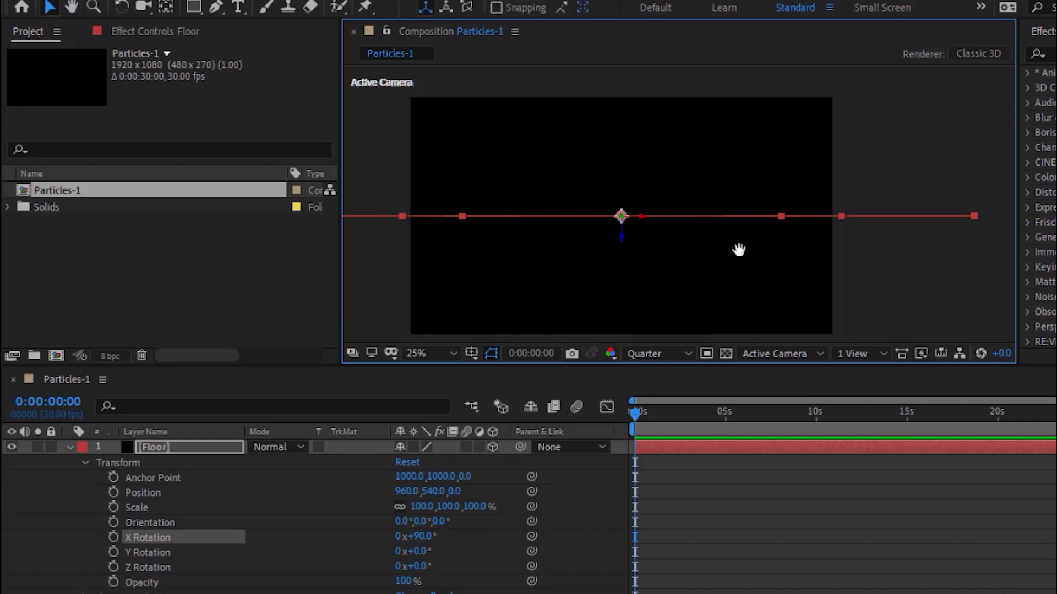
{"action": "left_click", "coordinate": [70, 447]}
{"action": "left_click", "coordinate": [69, 447]}
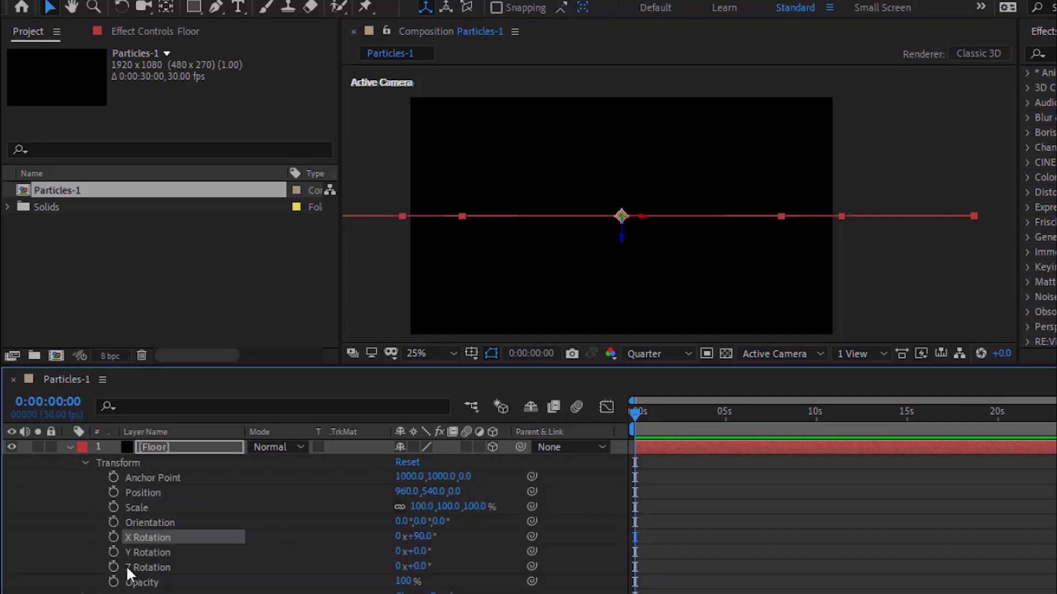
{"action": "key", "text": "ctrl+grave"}
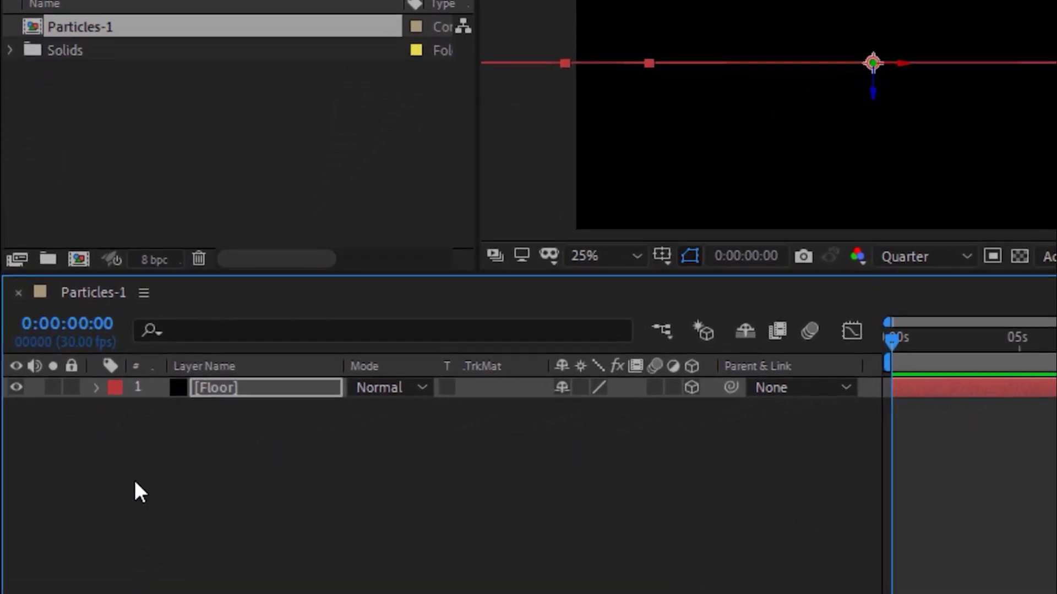
Start a new two-node camera layer and name it Camera
{"action": "right_click", "coordinate": [136, 483]}
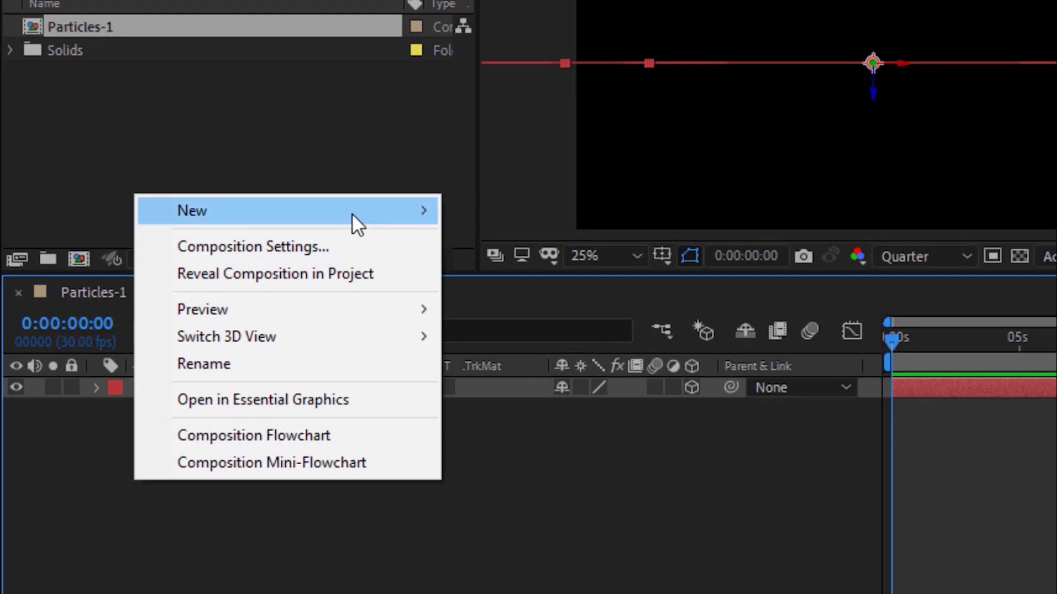
{"action": "mouse_move", "coordinate": [424, 214]}
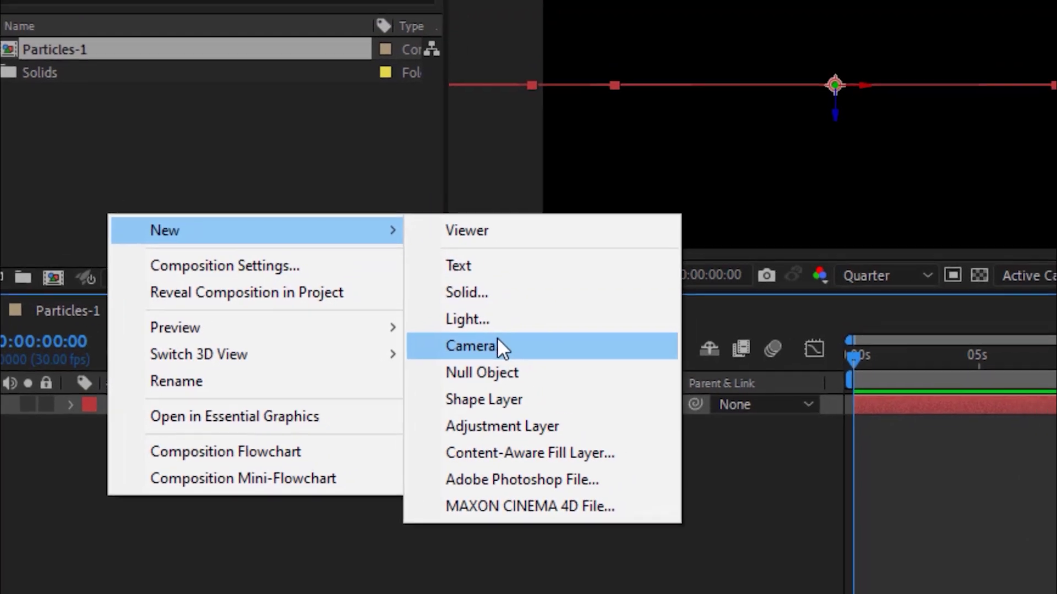
{"action": "left_click", "coordinate": [529, 329]}
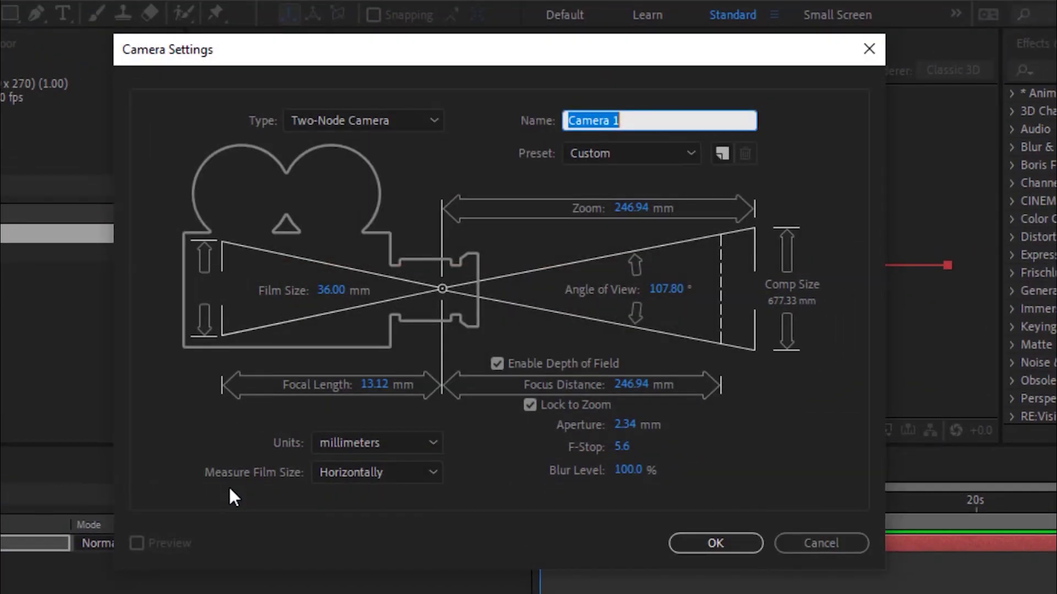
{"action": "key", "text": "Right"}
{"action": "key", "text": "BackSpace"}
{"action": "key", "text": "BackSpace"}
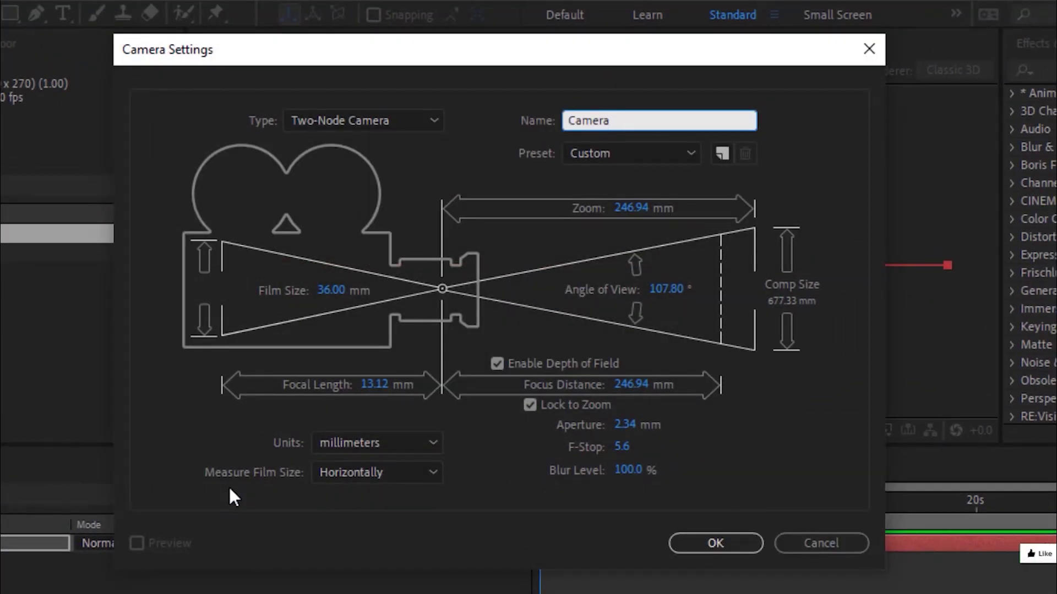
Set the camera's zoom to 423.33 mm, turn off Lock to Zoom, and create the camera
{"action": "key", "text": "Tab"}
{"action": "key", "text": "Tab"}
{"action": "key", "text": "Tab"}
{"action": "type", "text": "423"}
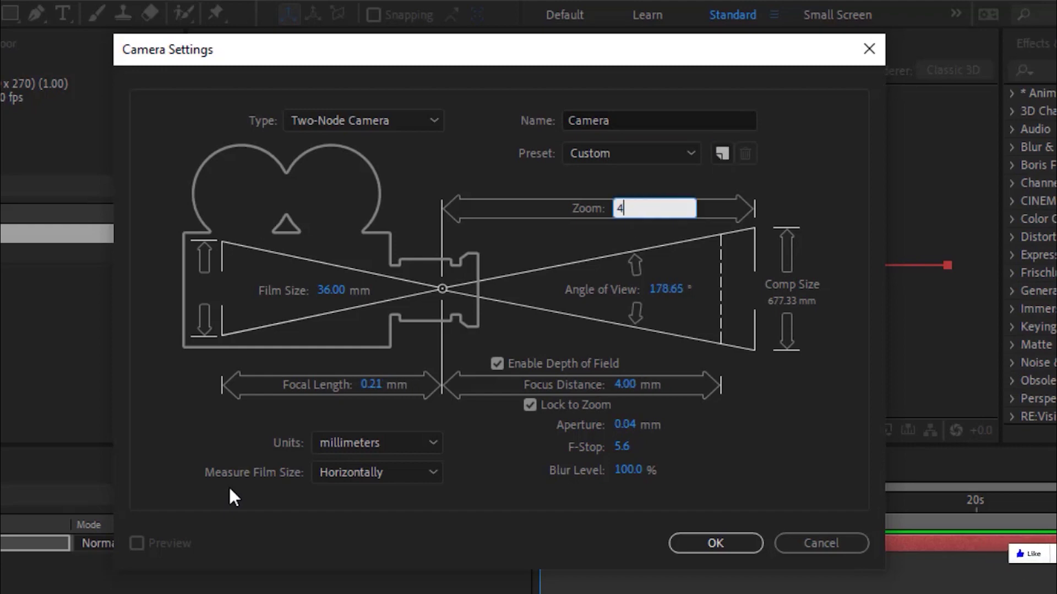
{"action": "type", "text": ".33"}
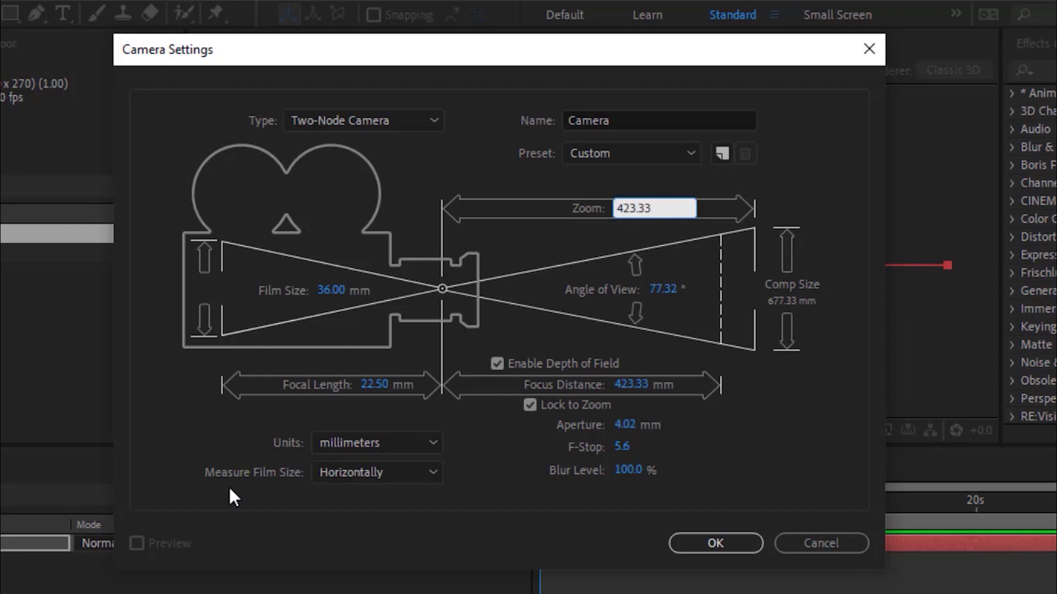
{"action": "left_click", "coordinate": [529, 405]}
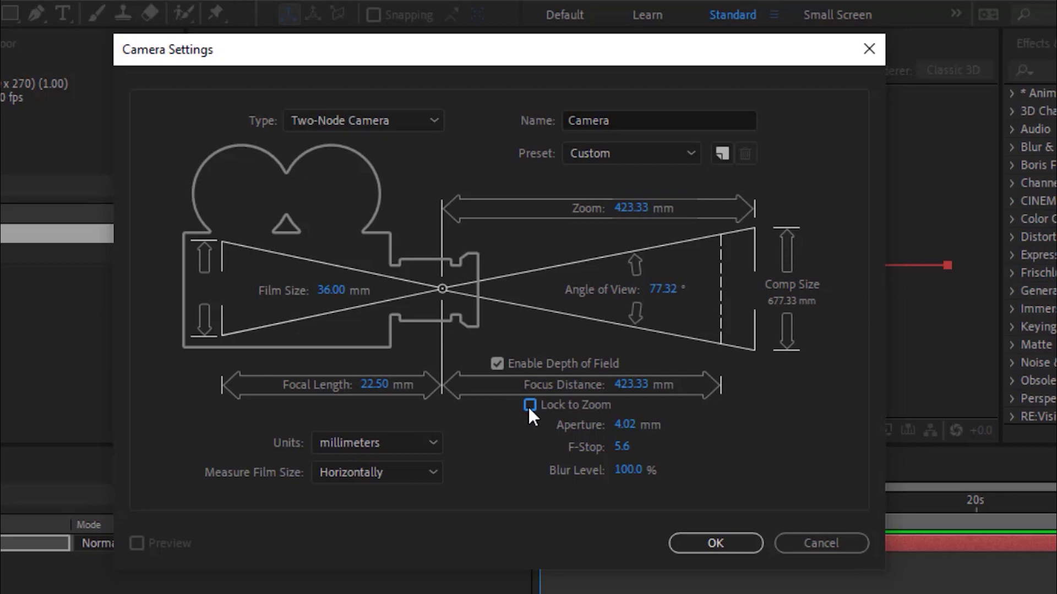
{"action": "left_click", "coordinate": [707, 544]}
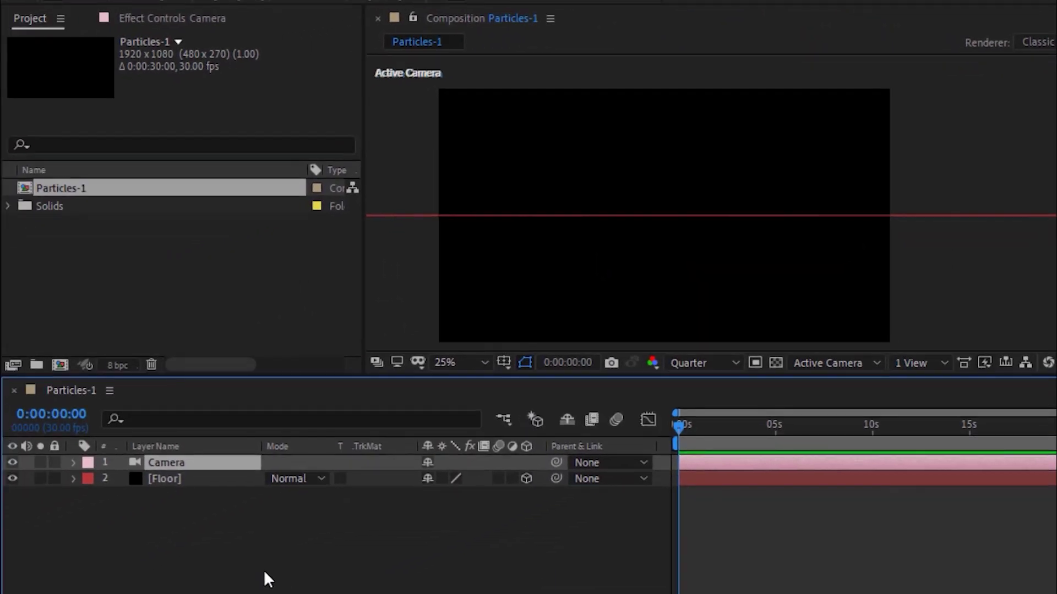
Add a null object to the composition and make it a 3D layer
{"action": "right_click", "coordinate": [120, 543]}
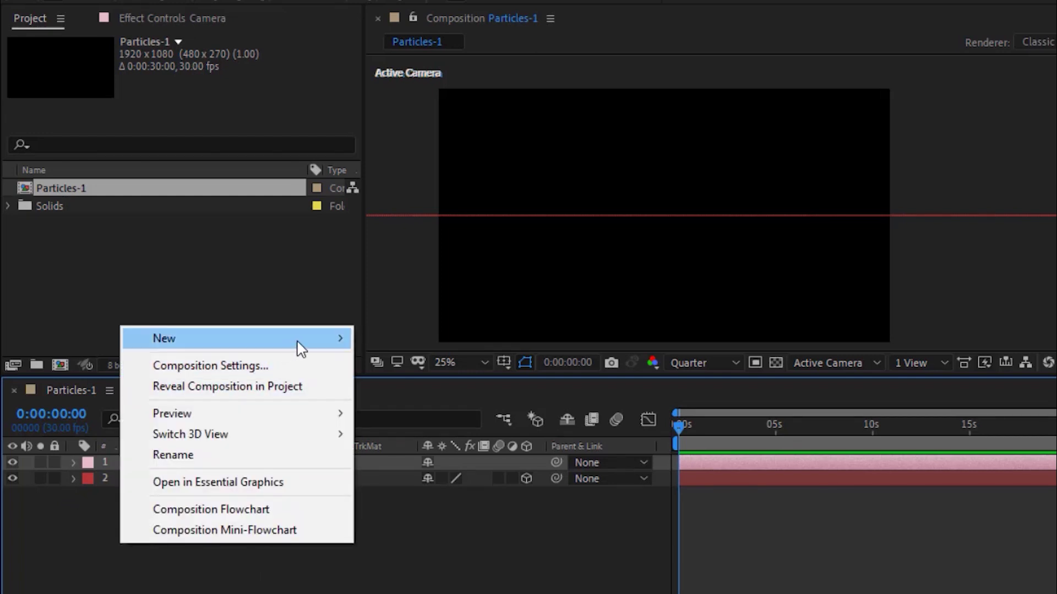
{"action": "mouse_move", "coordinate": [295, 345]}
{"action": "left_click", "coordinate": [413, 449]}
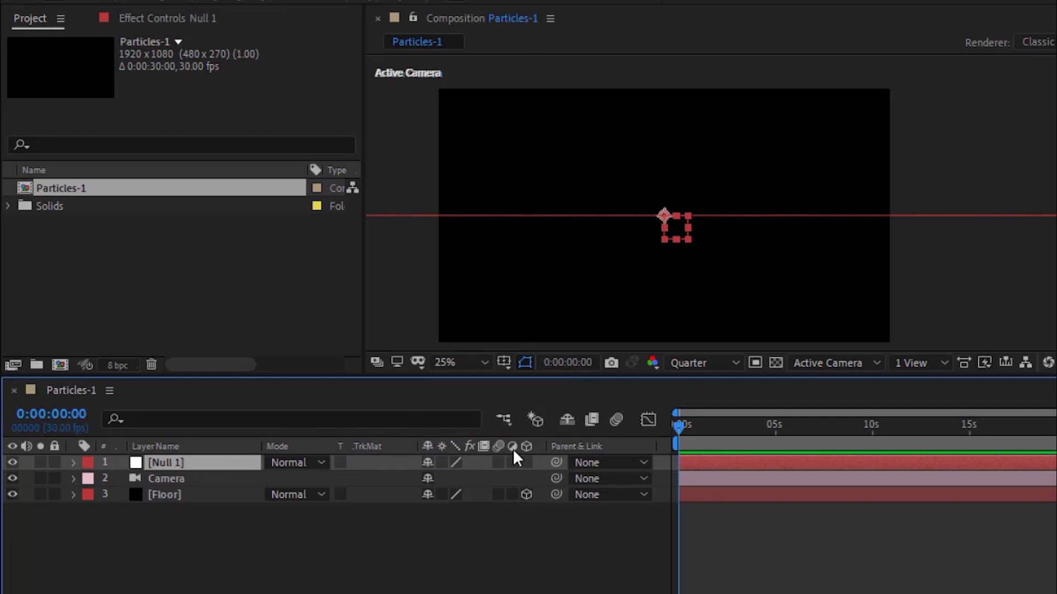
{"action": "left_click", "coordinate": [524, 461]}
Parent the Camera layer to the null object
{"action": "left_click", "coordinate": [596, 476]}
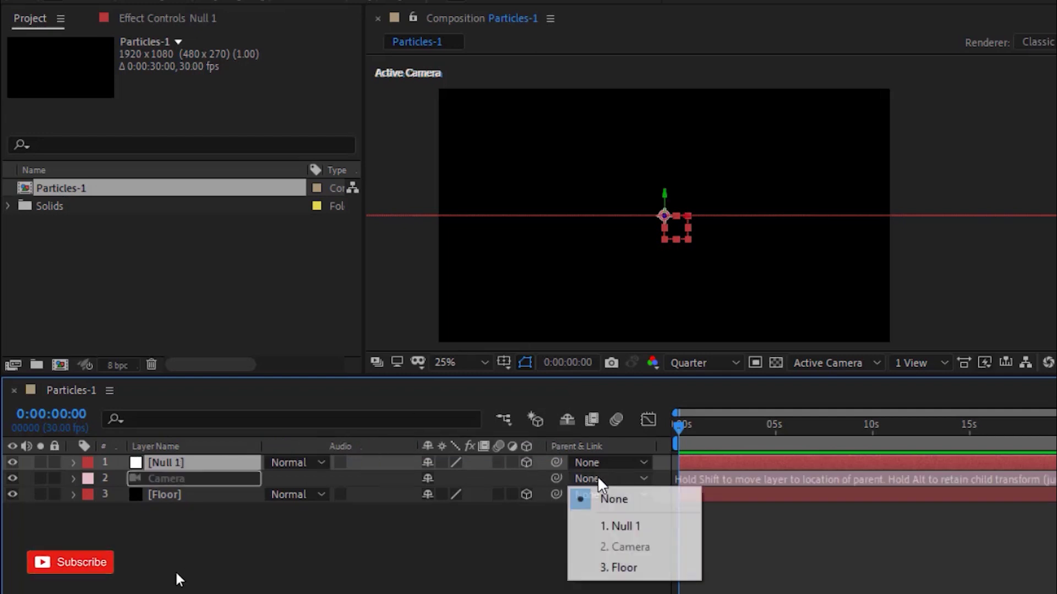
{"action": "left_click", "coordinate": [614, 527]}
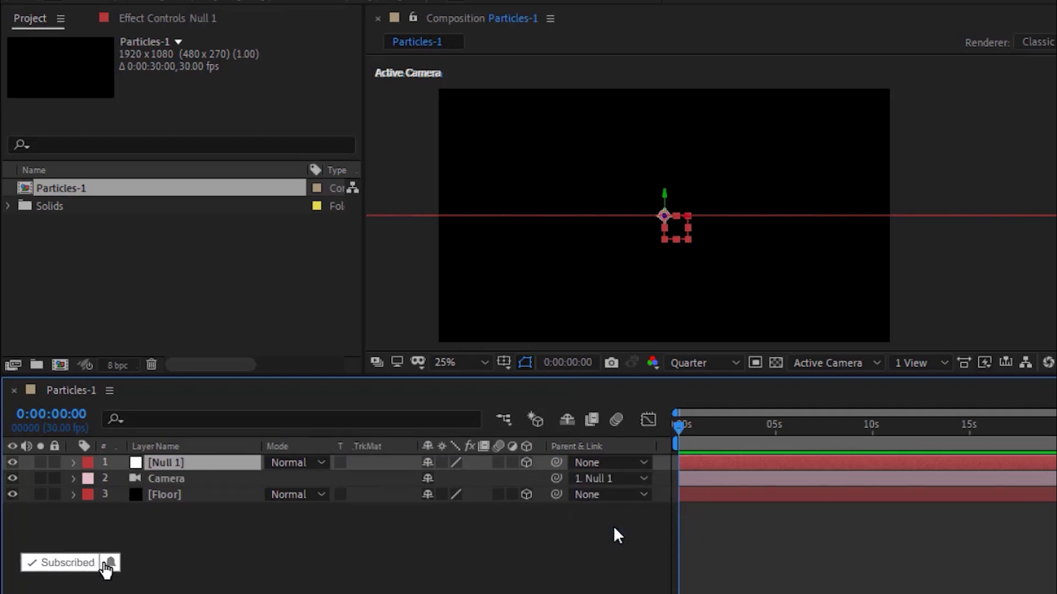
{"action": "left_click", "coordinate": [310, 560]}
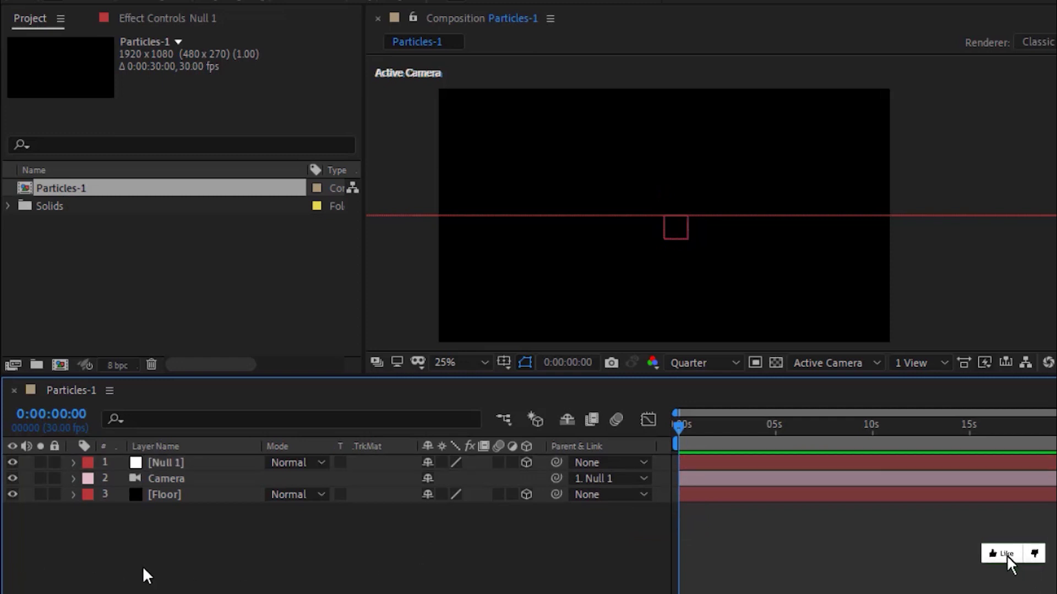
Keyframe the null's Y Rotation at the composition start and set it to one full revolution at 0:00:29:29
{"action": "left_click", "coordinate": [74, 463]}
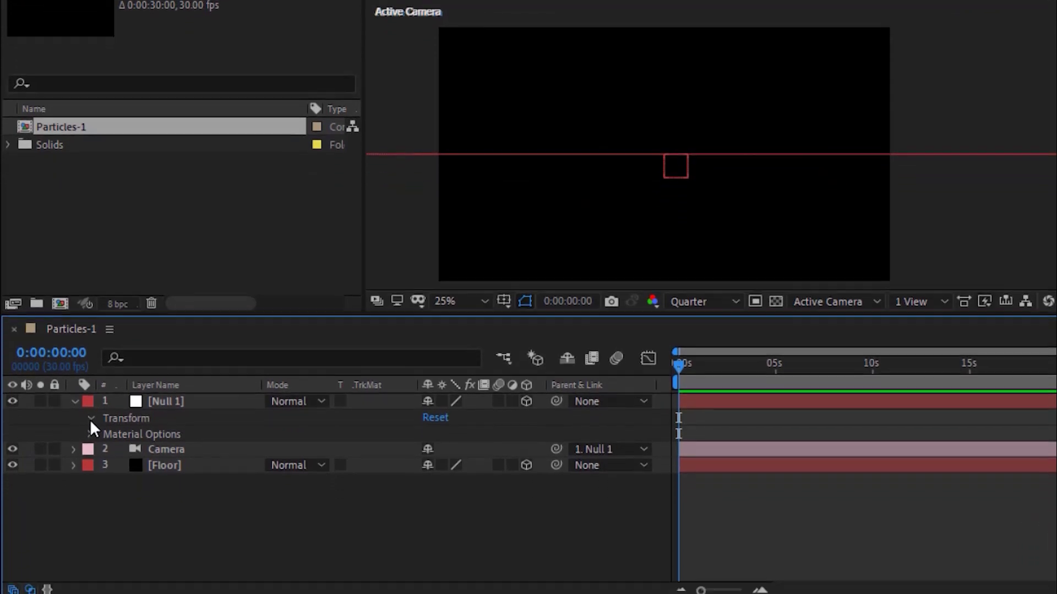
{"action": "left_click", "coordinate": [91, 480]}
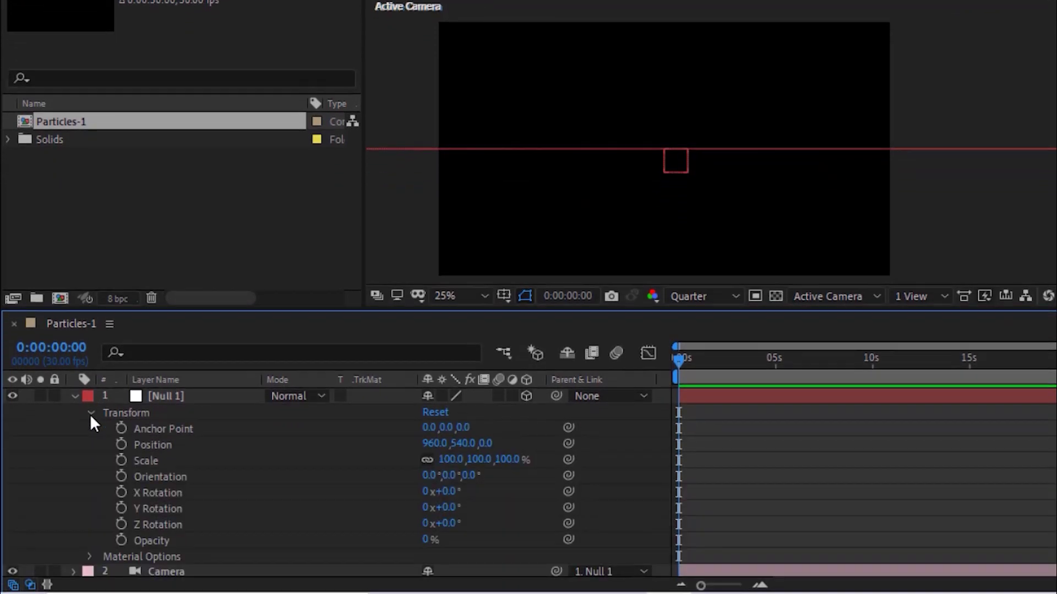
{"action": "left_click", "coordinate": [121, 508]}
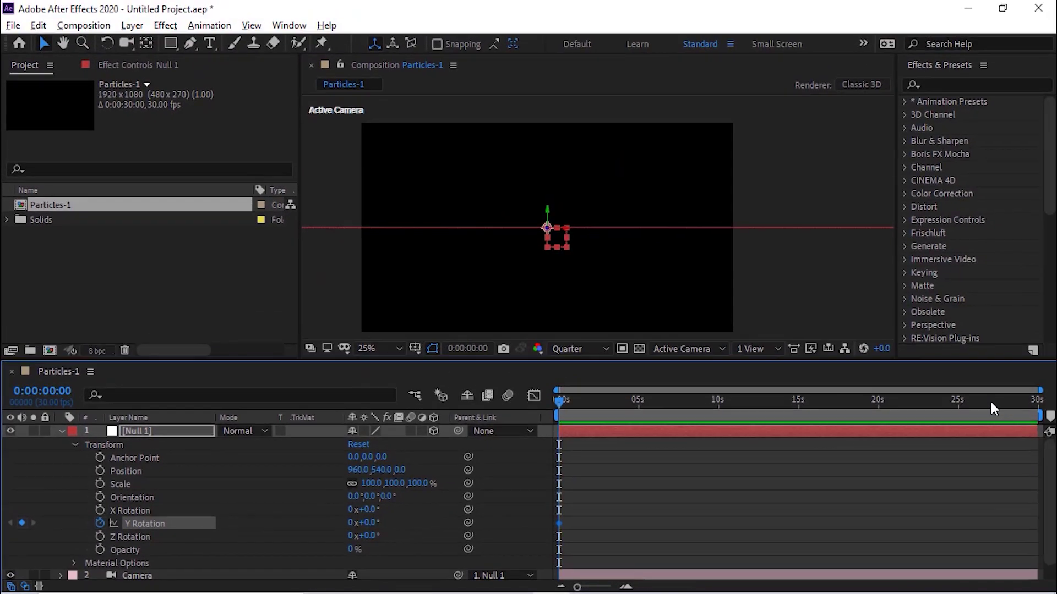
{"action": "left_click_drag", "start_coordinate": [1002, 402], "coordinate": [1038, 402]}
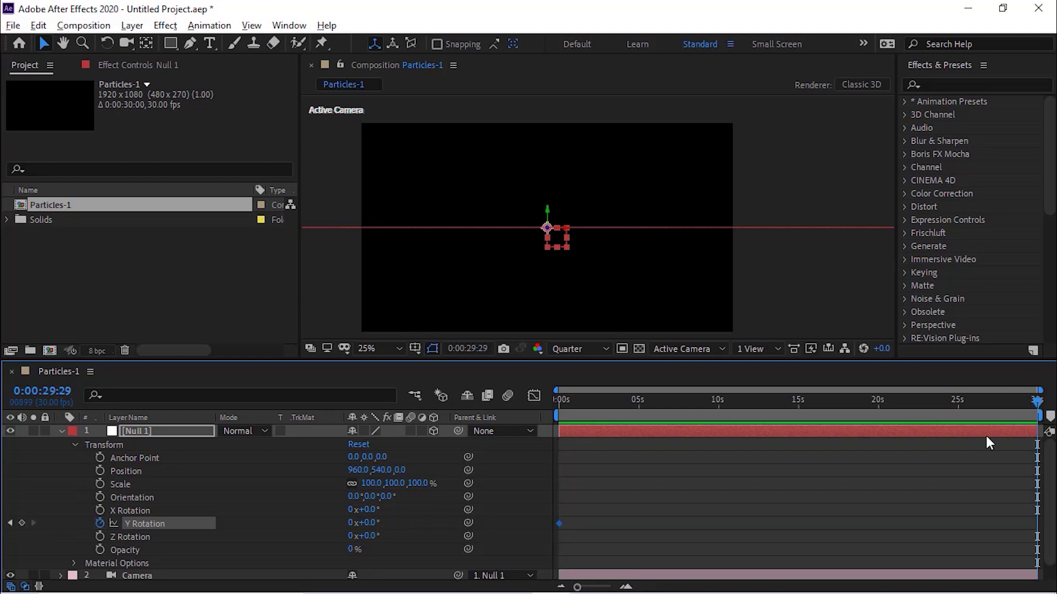
{"action": "left_click", "coordinate": [349, 522]}
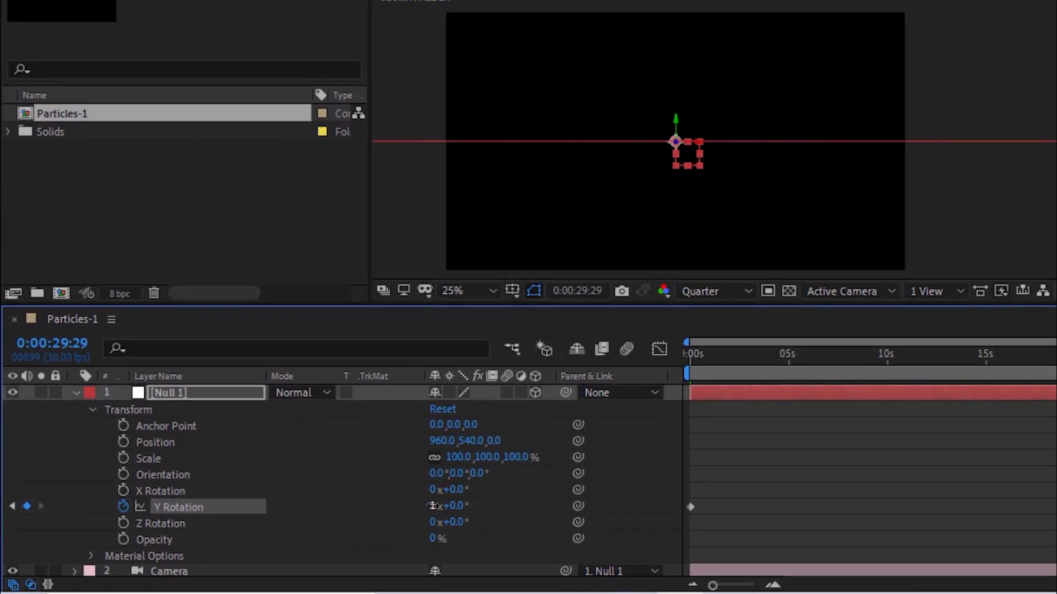
{"action": "left_click", "coordinate": [73, 392]}
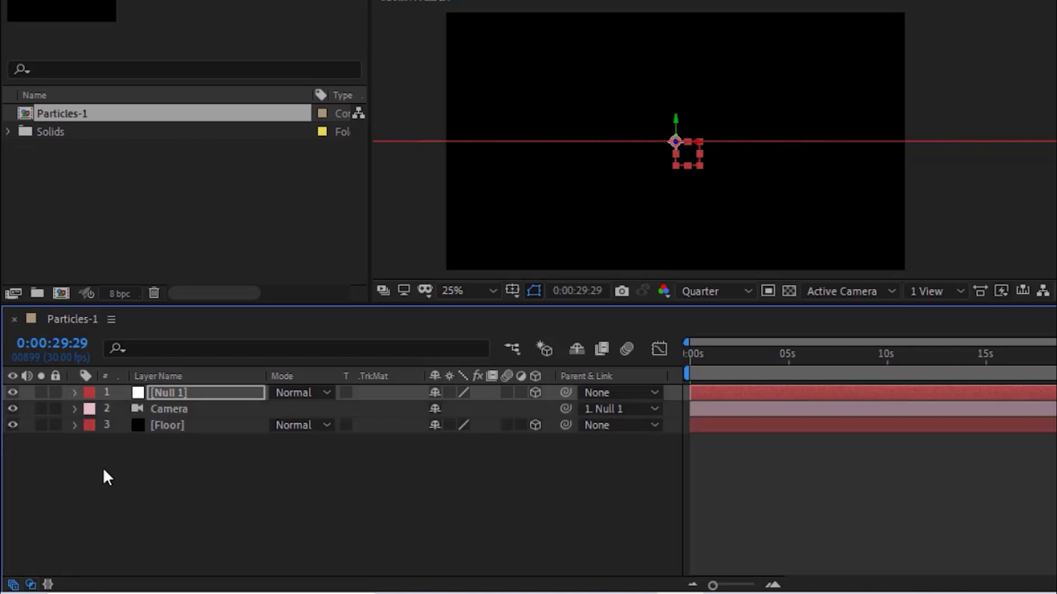
{"action": "left_click", "coordinate": [107, 482]}
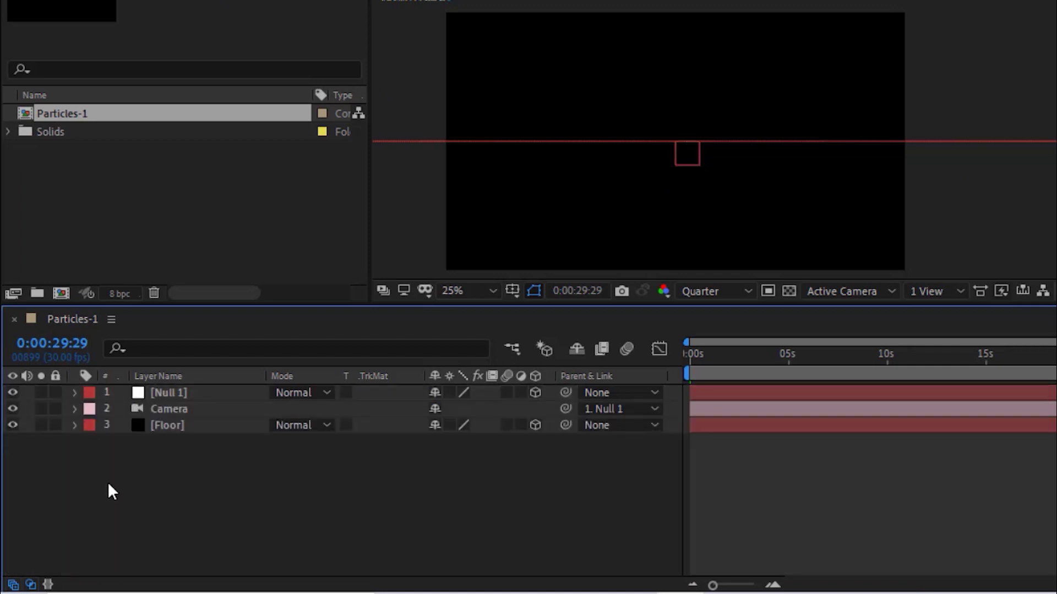
At 0:00:00:00, keyframe the Camera layer's Position with Y and Z both set to -500
{"action": "left_click", "coordinate": [75, 409]}
{"action": "left_click", "coordinate": [91, 426]}
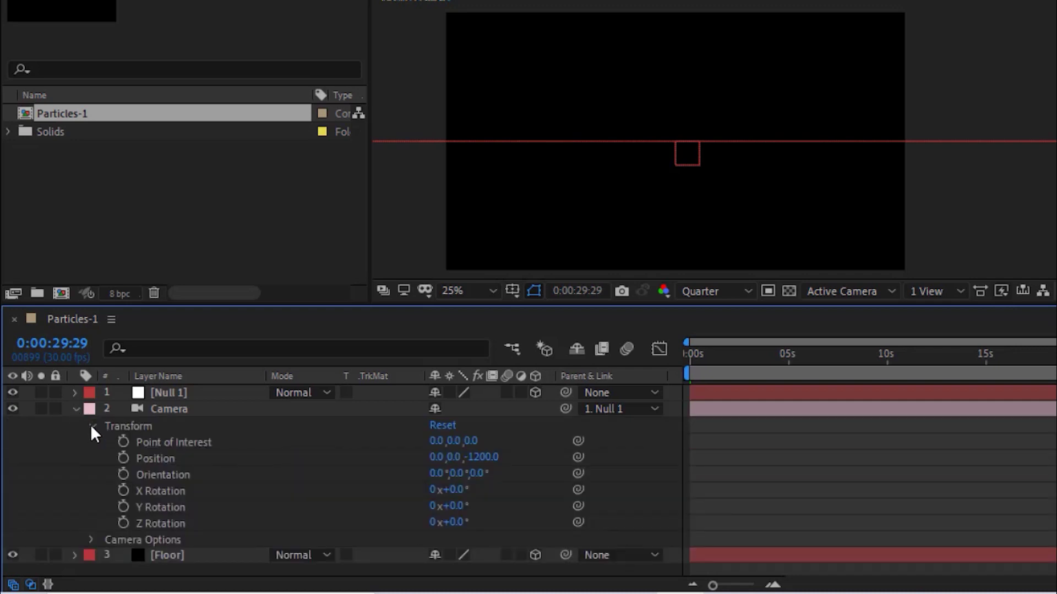
{"action": "left_click", "coordinate": [53, 344]}
{"action": "type", "text": "0"}
{"action": "key", "text": "Return"}
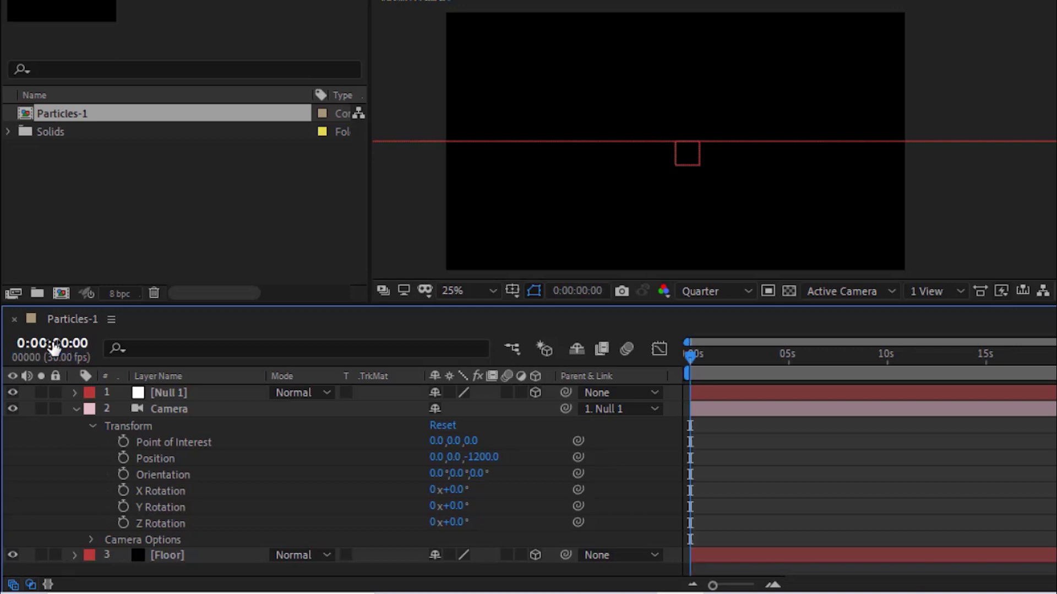
{"action": "left_click", "coordinate": [125, 456]}
{"action": "left_click", "coordinate": [455, 457]}
{"action": "type", "text": "-500"}
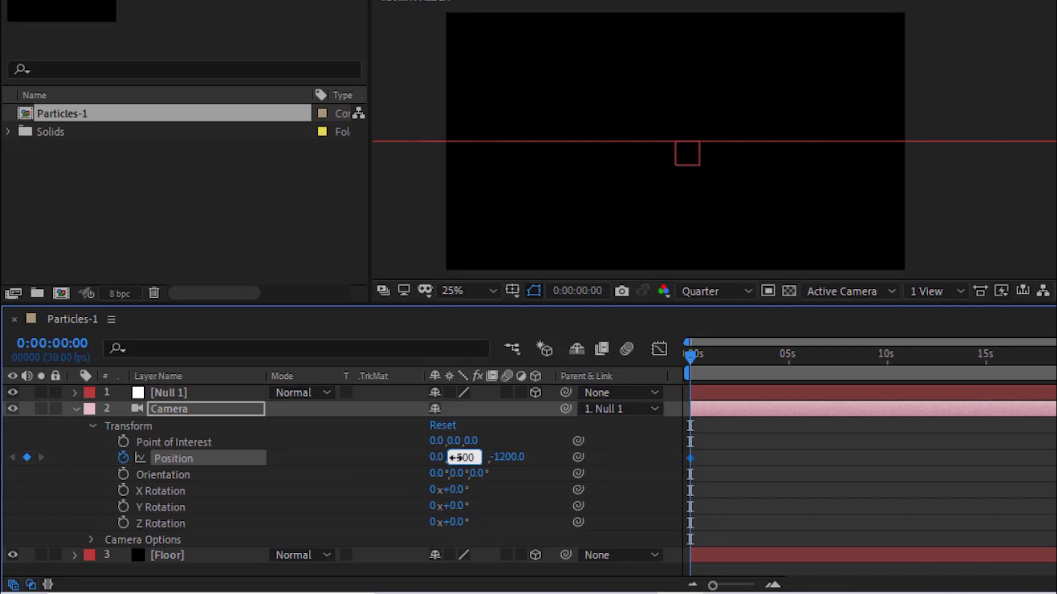
{"action": "key", "text": "Tab"}
{"action": "type", "text": "-500"}
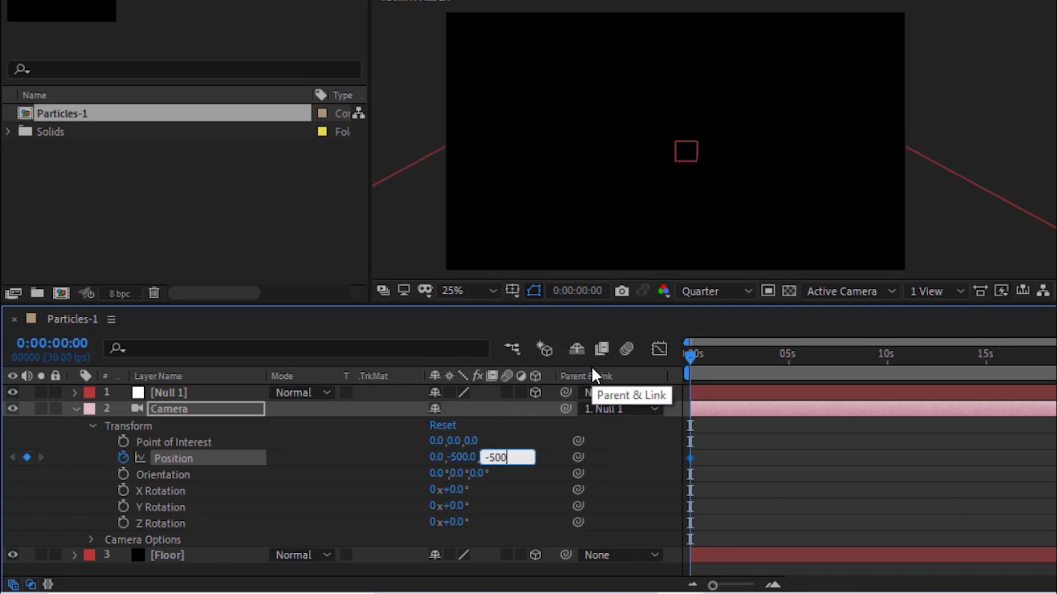
{"action": "key", "text": "Return"}
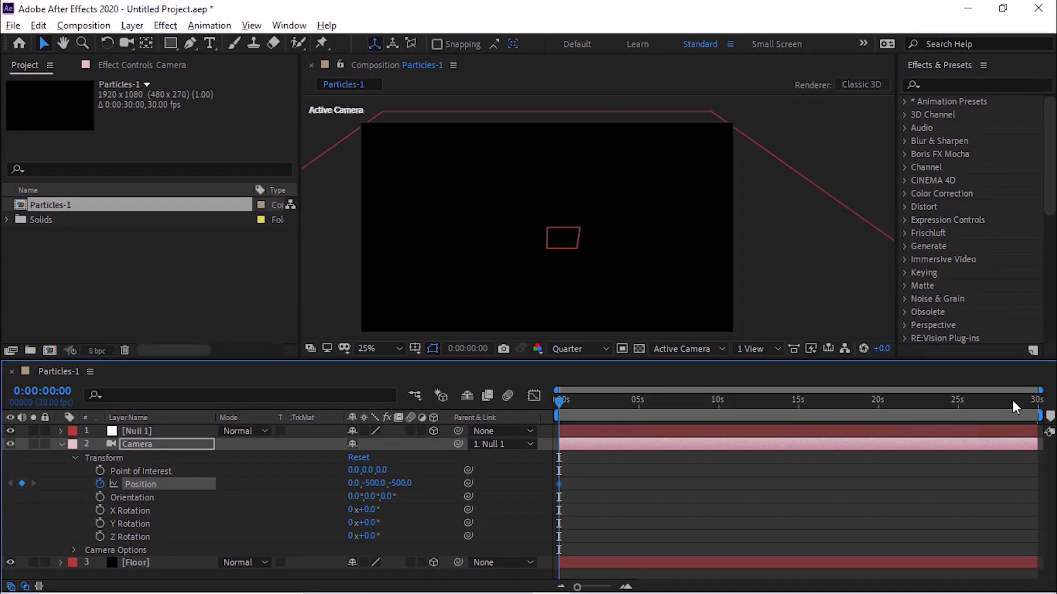
Set the Camera's Y position to -100 at 0:00:29:29 and return the playhead to the start
{"action": "left_click", "coordinate": [1037, 401]}
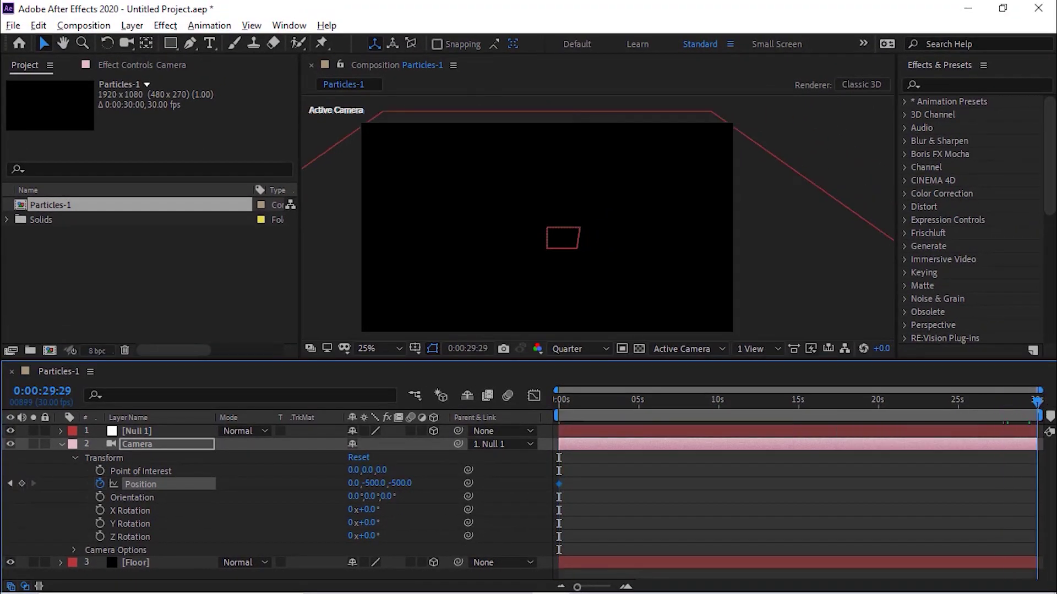
{"action": "left_click", "coordinate": [376, 483]}
{"action": "type", "text": "-100"}
{"action": "key", "text": "Return"}
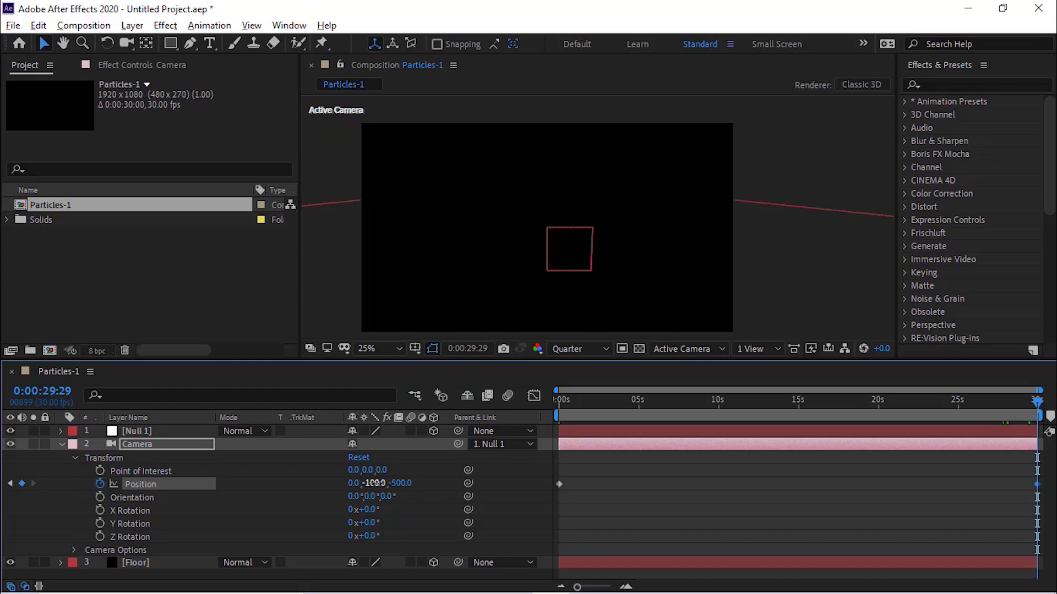
{"action": "left_click_drag", "start_coordinate": [682, 404], "coordinate": [513, 431]}
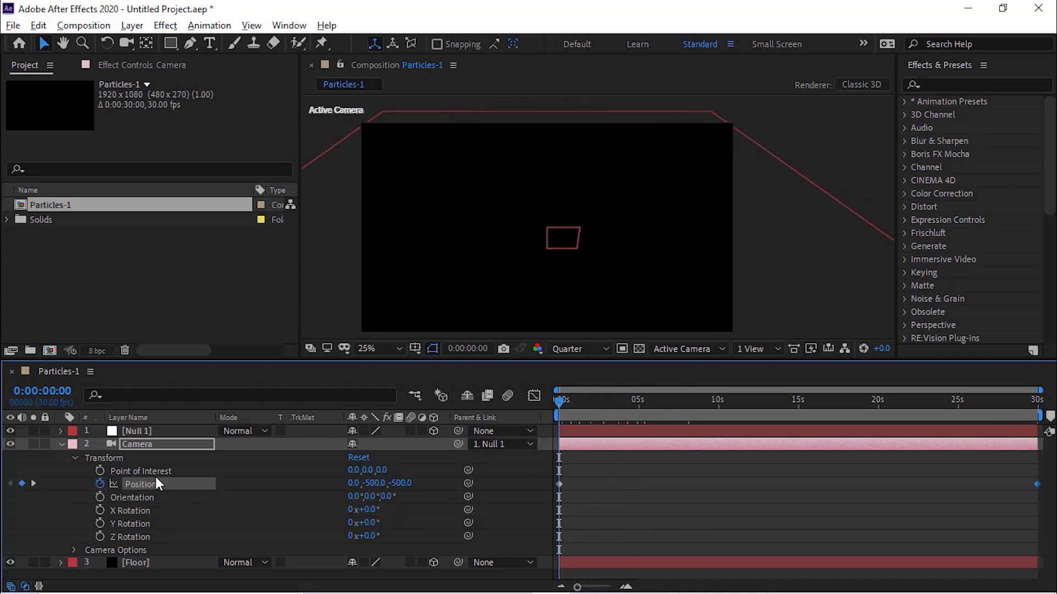
{"action": "left_click", "coordinate": [61, 445]}
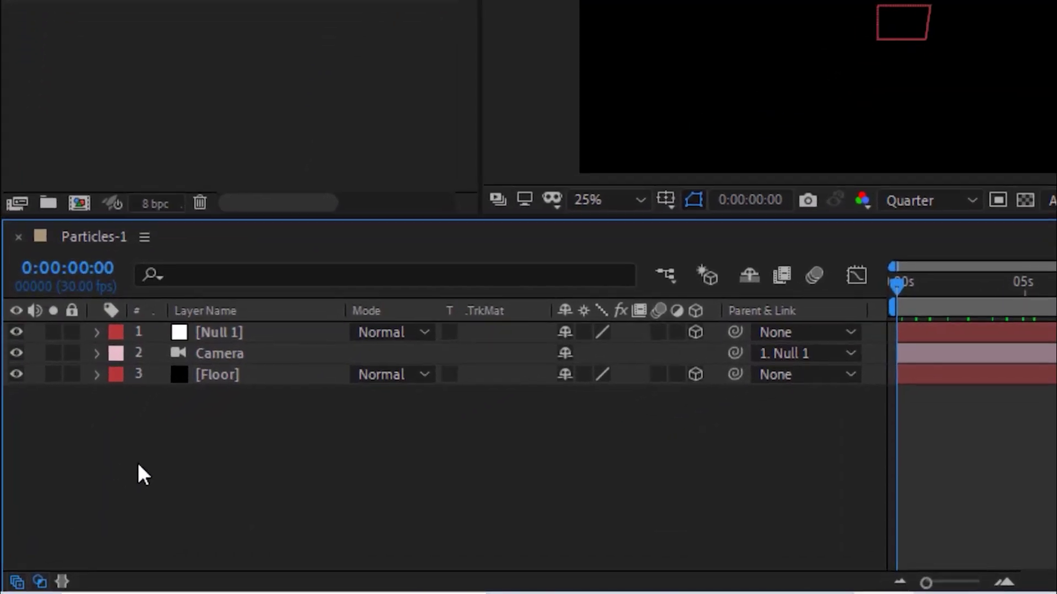
Add a point light named Emitter with an intensity of 100% to the composition
{"action": "right_click", "coordinate": [86, 513]}
{"action": "mouse_move", "coordinate": [355, 199]}
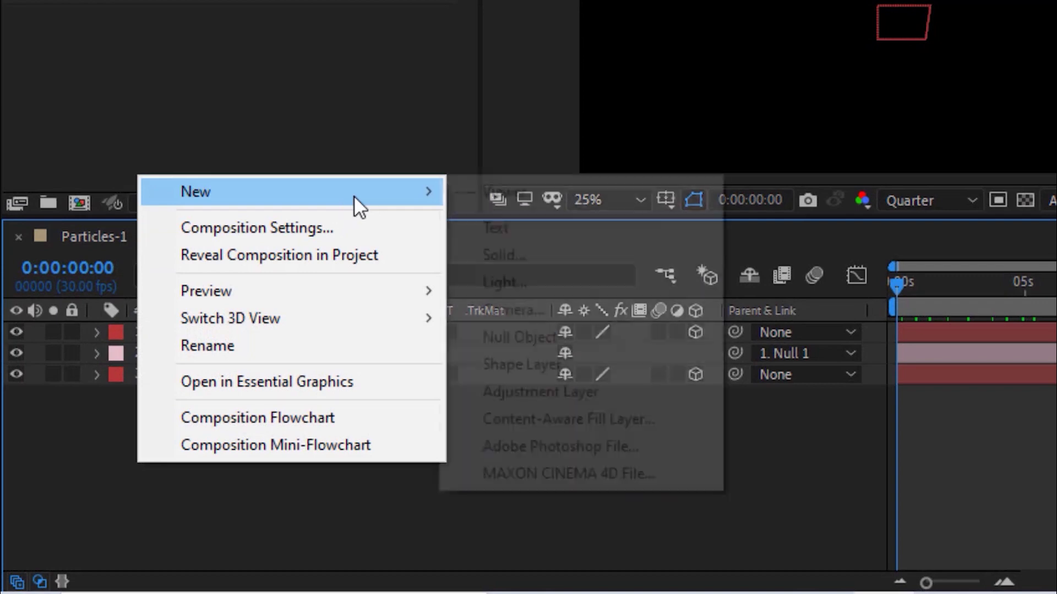
{"action": "left_click", "coordinate": [520, 283]}
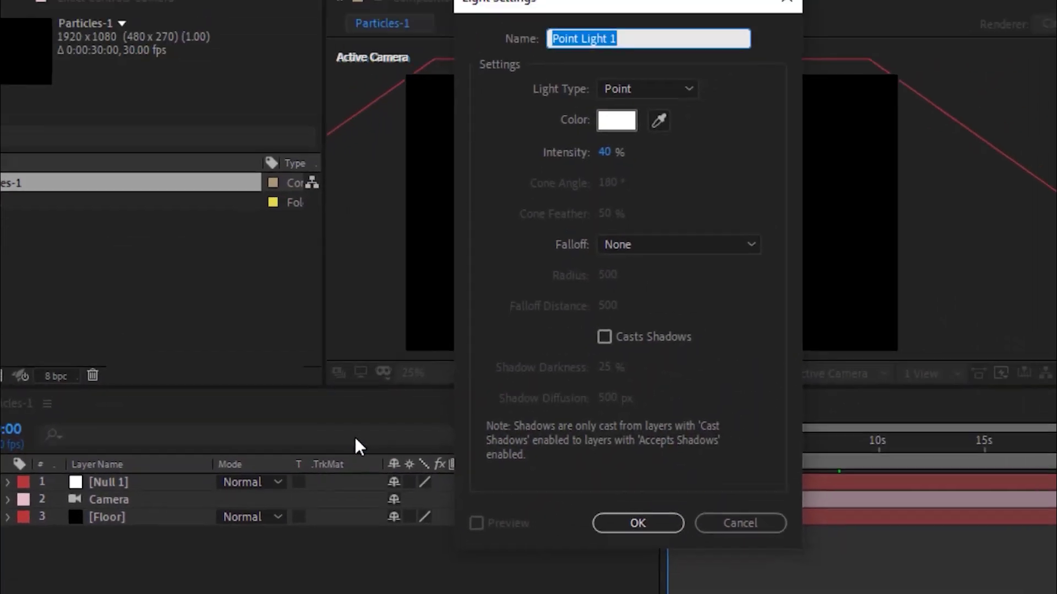
{"action": "type", "text": "Emi"}
{"action": "key", "text": "BackSpace"}
{"action": "key", "text": "BackSpace"}
{"action": "type", "text": "mitter"}
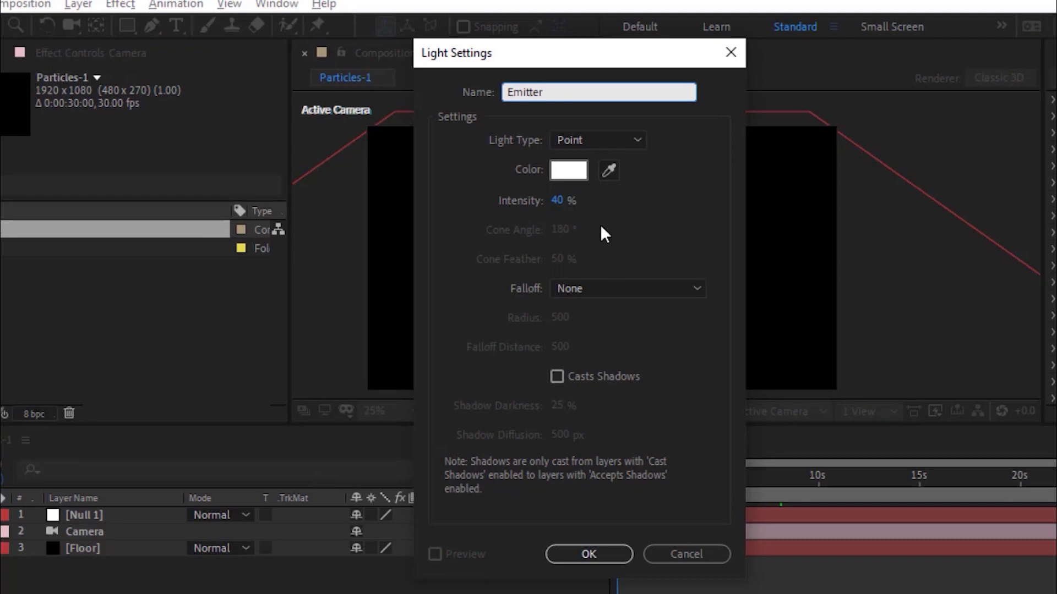
{"action": "left_click", "coordinate": [564, 200]}
{"action": "type", "text": "100"}
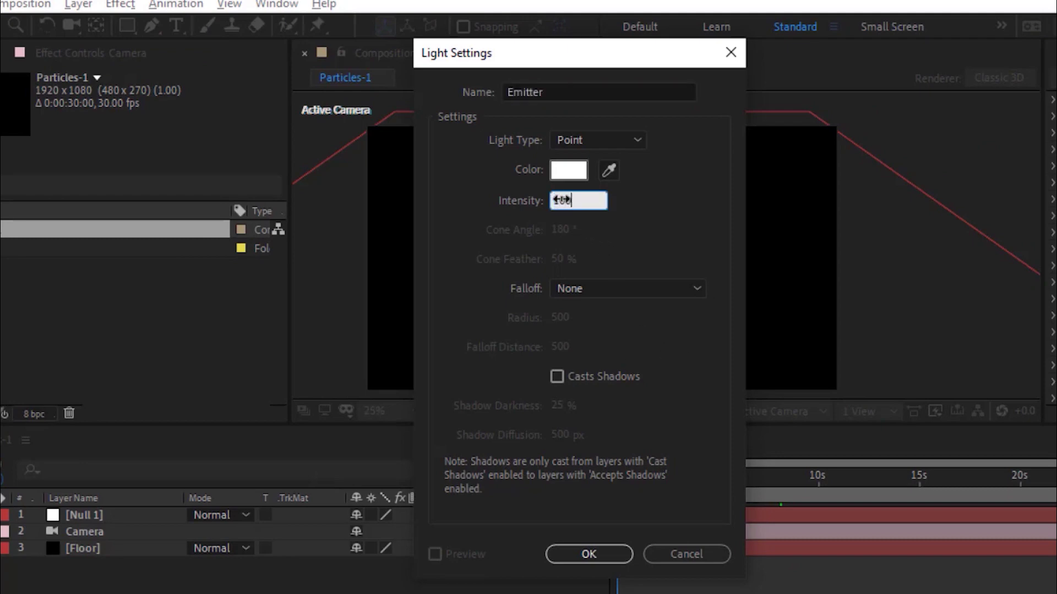
{"action": "key", "text": "Return"}
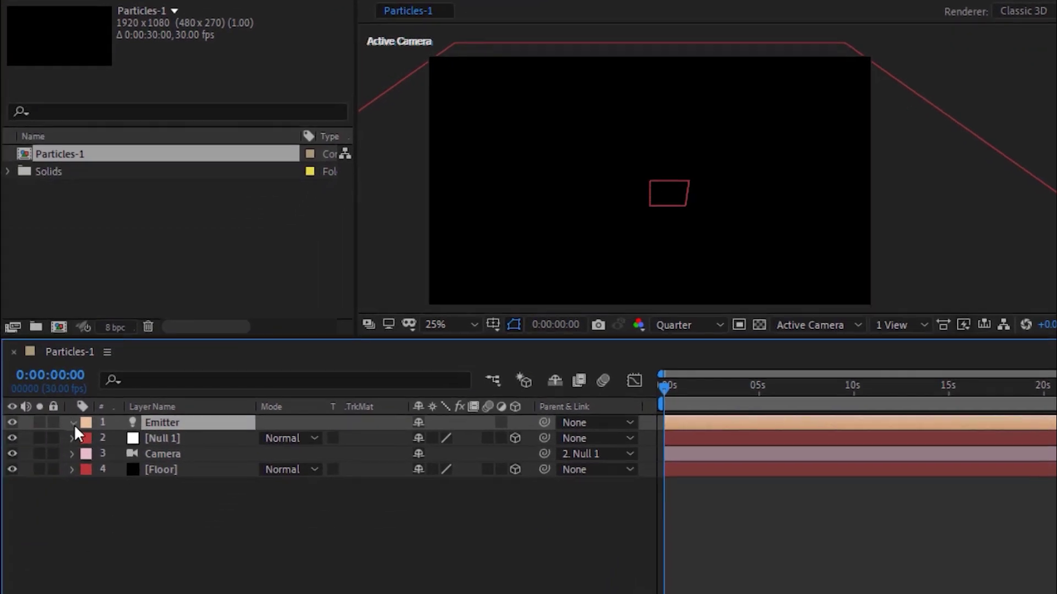
Set the Emitter light's position to 960, 200, 0
{"action": "left_click", "coordinate": [73, 422]}
{"action": "left_click", "coordinate": [86, 440]}
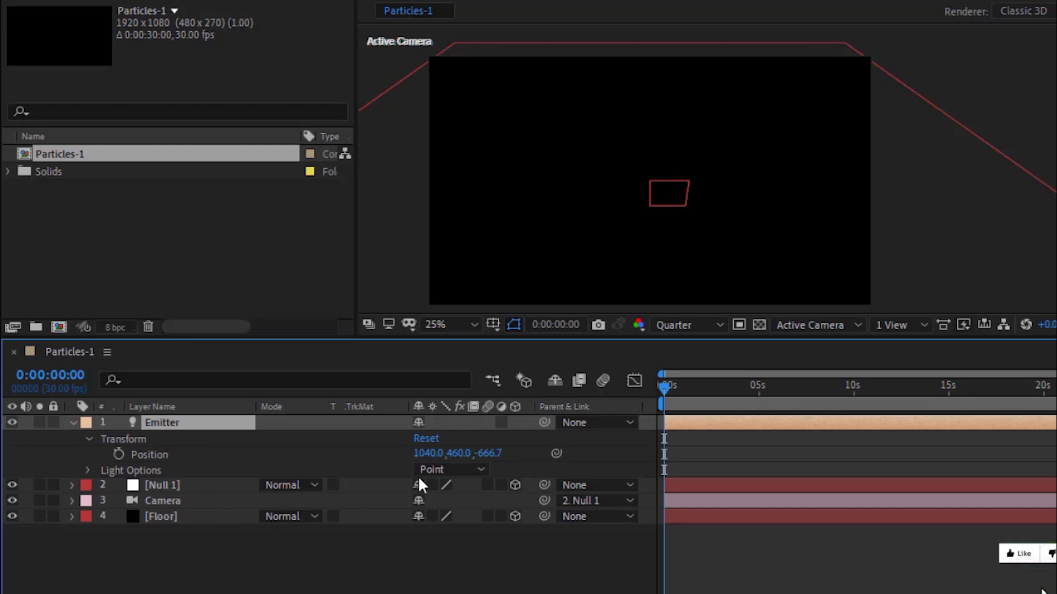
{"action": "left_click", "coordinate": [425, 453]}
{"action": "type", "text": "960"}
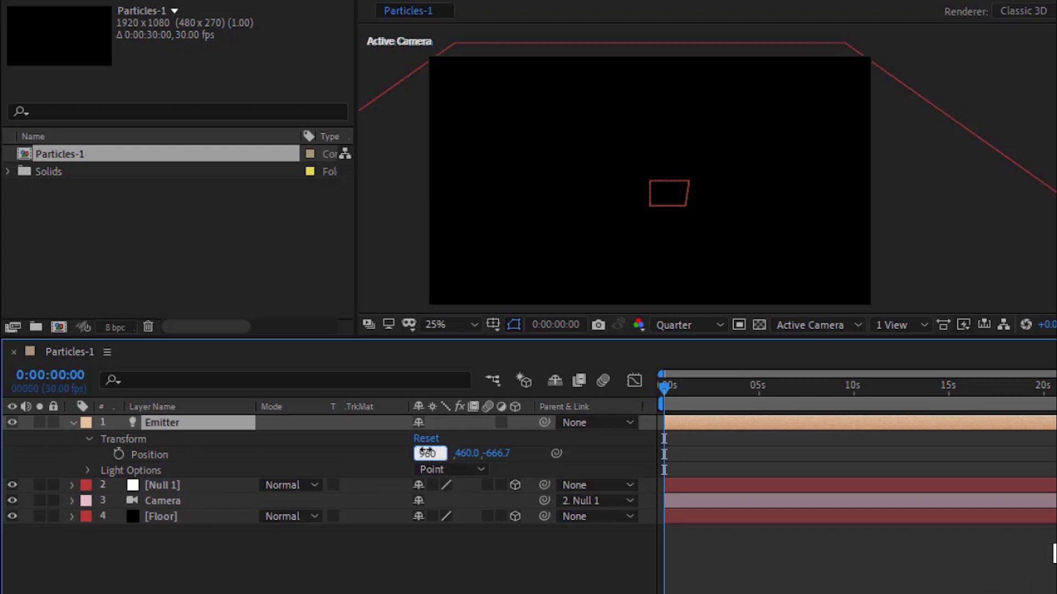
{"action": "key", "text": "Tab"}
{"action": "type", "text": "200"}
{"action": "key", "text": "Tab"}
{"action": "type", "text": "0"}
{"action": "key", "text": "Return"}
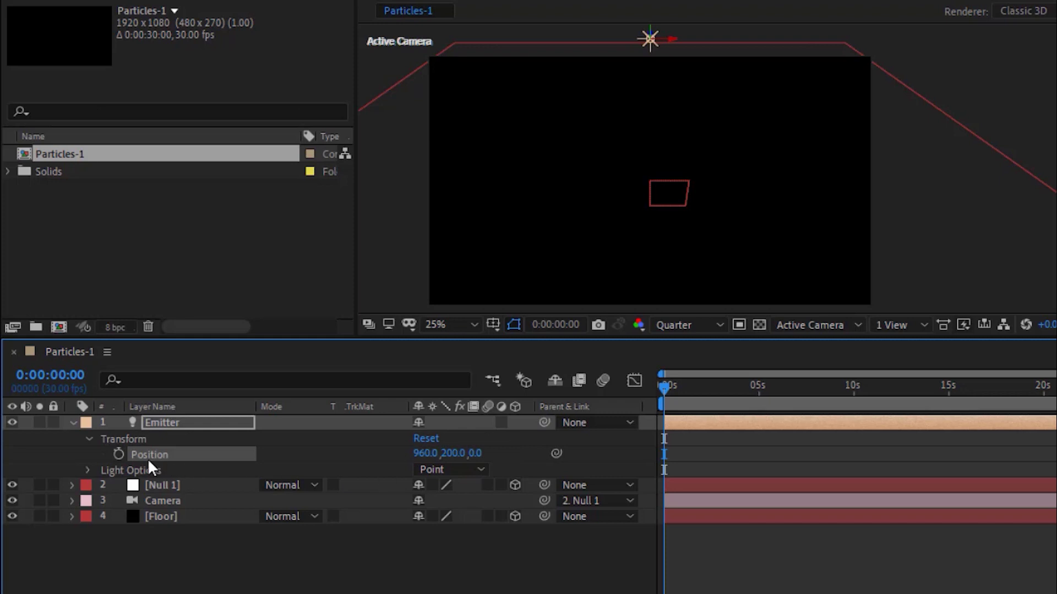
Add the expression wiggle(1,360) to the Emitter light's Position
{"action": "left_click", "coordinate": [119, 452], "text": "alt"}
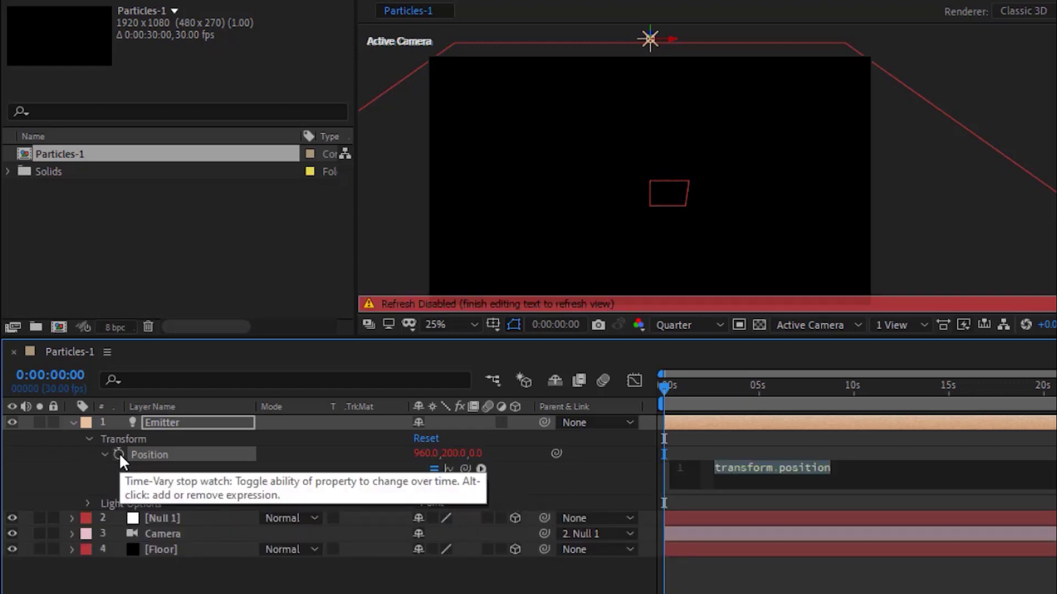
{"action": "type", "text": "wigg"}
{"action": "key", "text": "Return"}
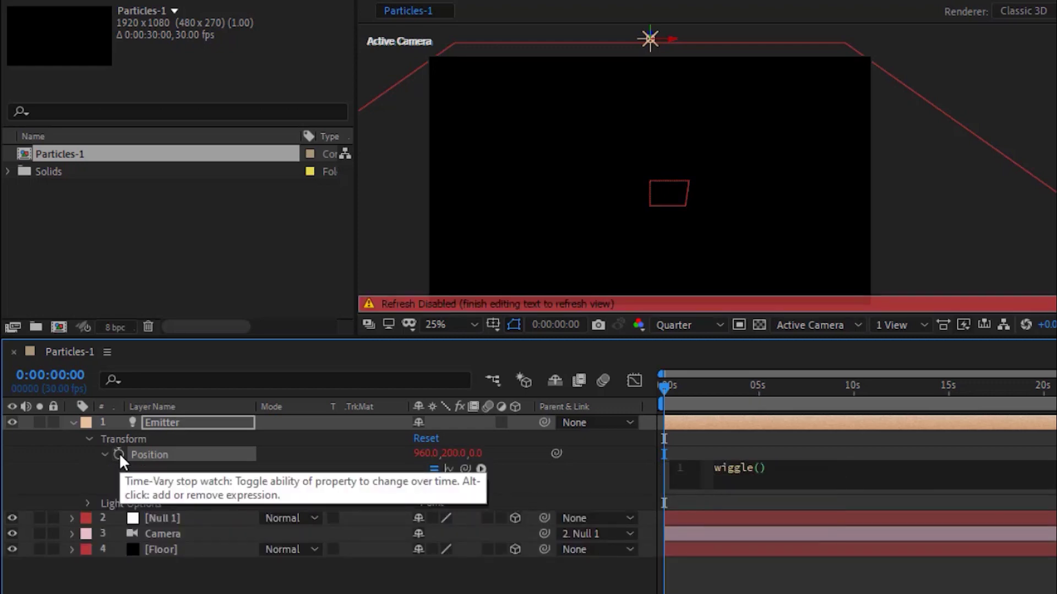
{"action": "type", "text": "1,360"}
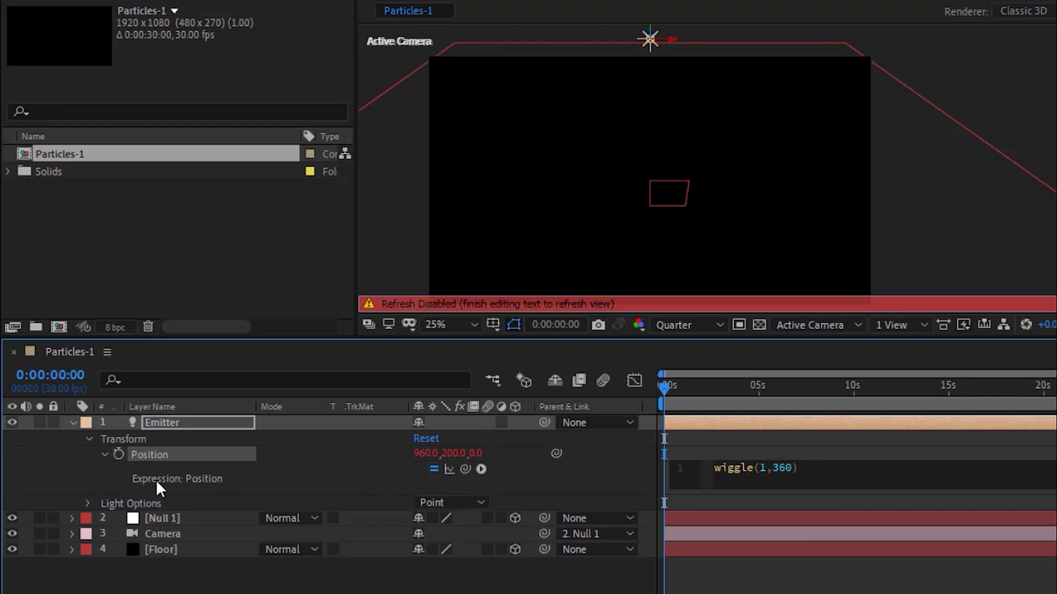
{"action": "left_click", "coordinate": [310, 484]}
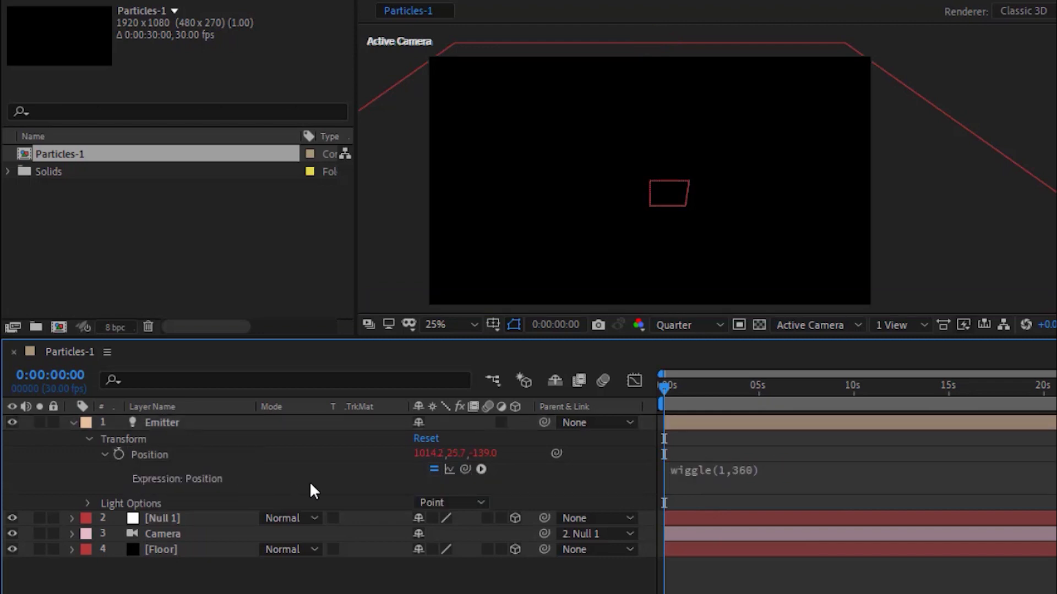
{"action": "left_click", "coordinate": [105, 454]}
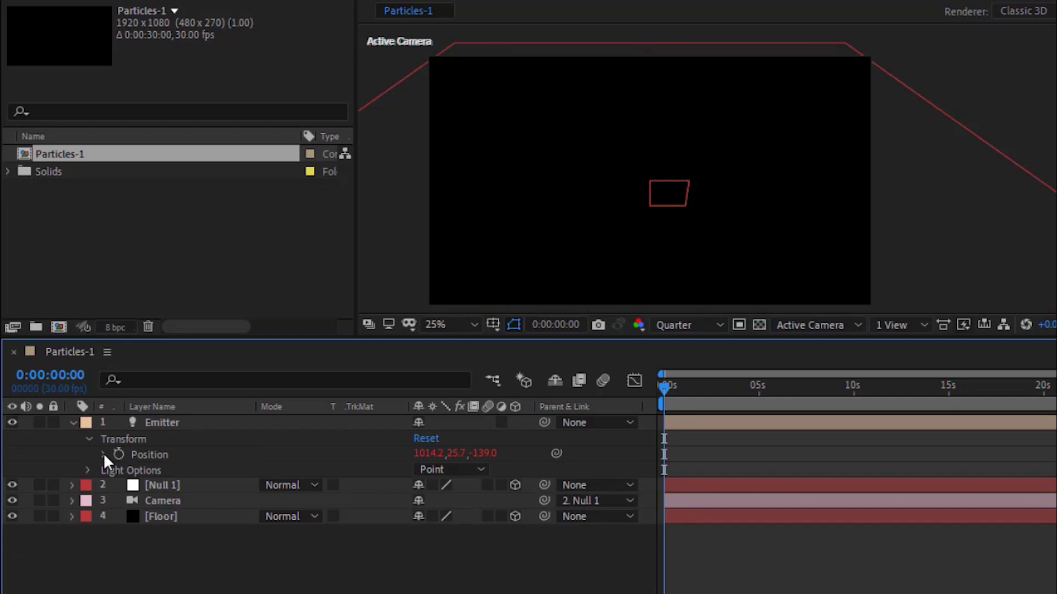
In the Emitter's light options, set Shadow Darkness to 100% and Shadow Diffusion to 0 pixels
{"action": "left_click", "coordinate": [89, 470]}
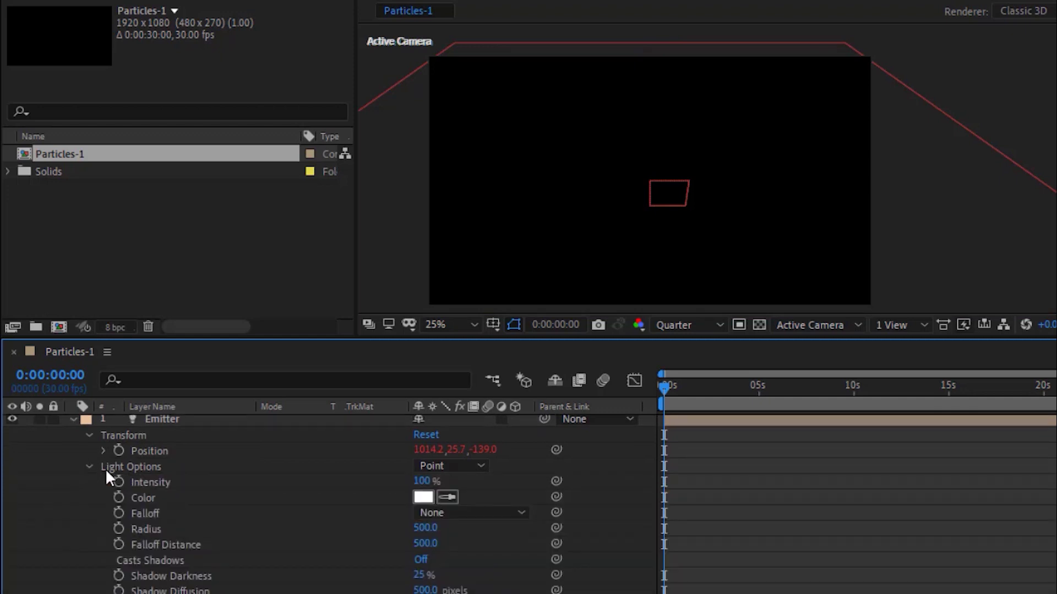
{"action": "left_click", "coordinate": [419, 575]}
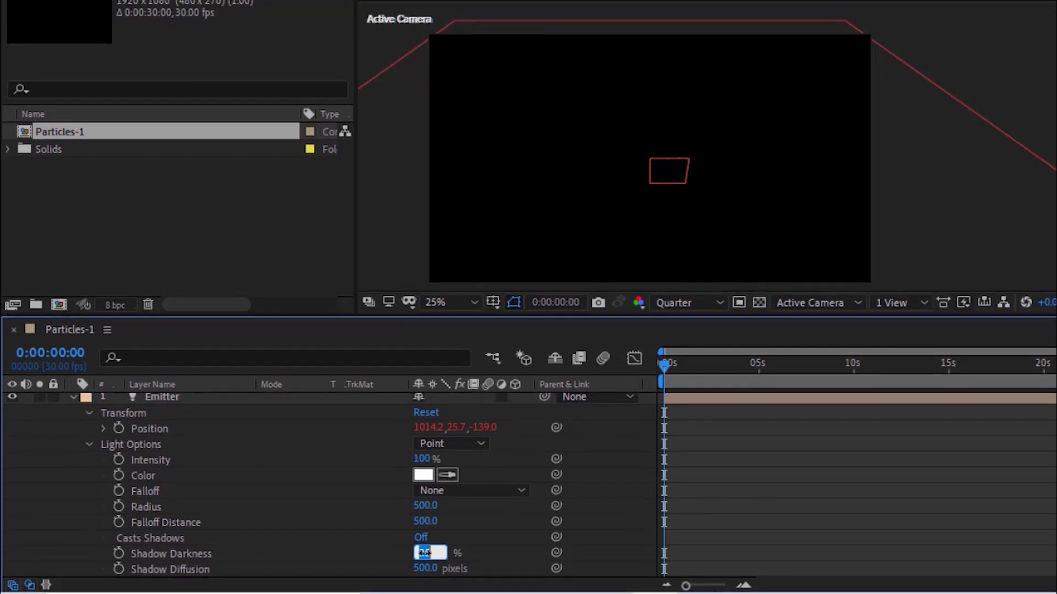
{"action": "type", "text": "100"}
{"action": "key", "text": "Tab"}
{"action": "type", "text": "0"}
{"action": "key", "text": "Return"}
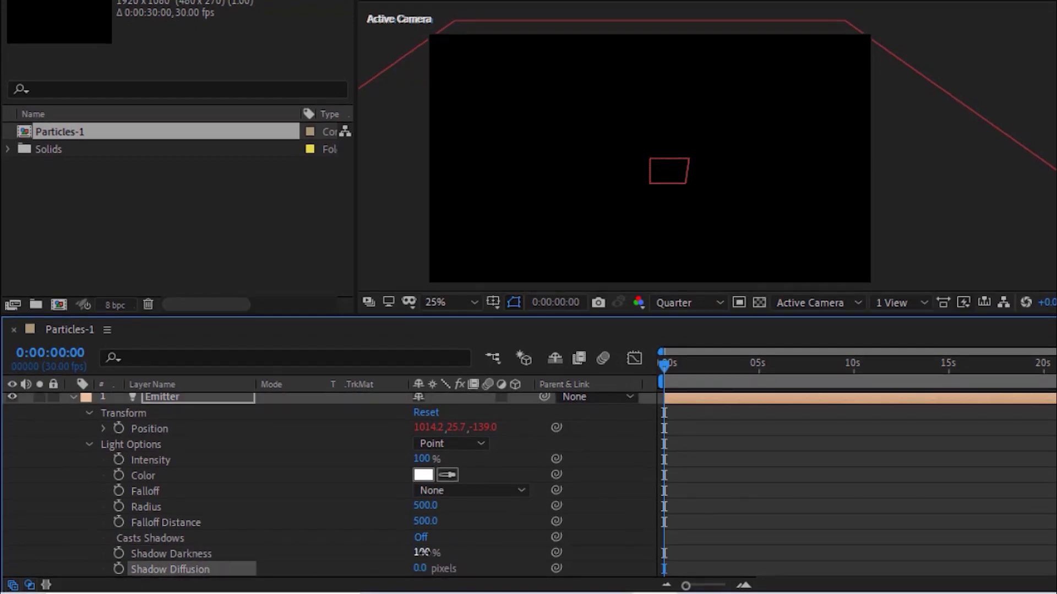
{"action": "left_click", "coordinate": [87, 446]}
{"action": "left_click", "coordinate": [73, 400]}
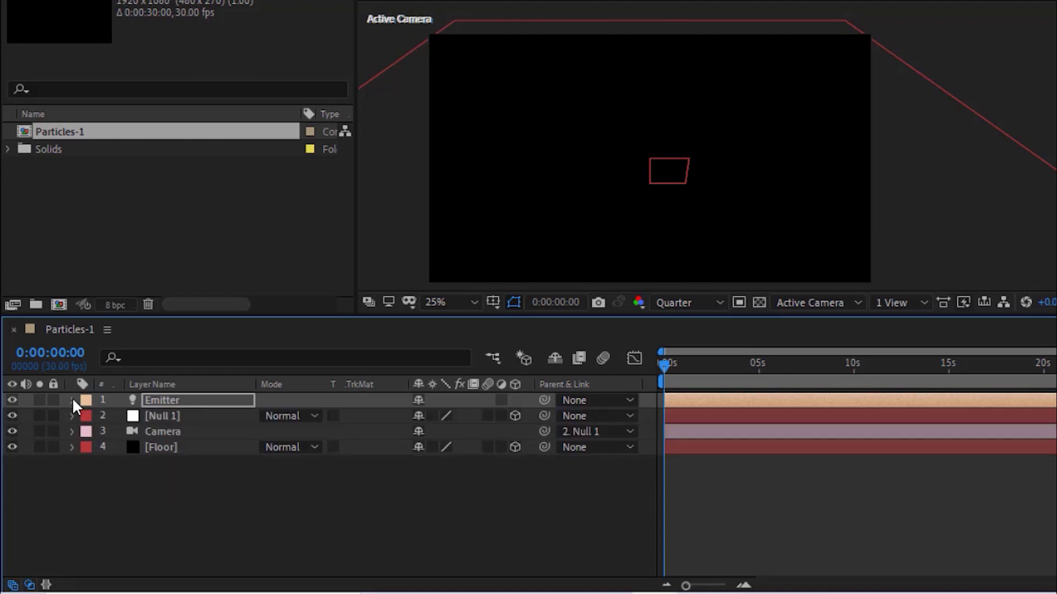
{"action": "left_click", "coordinate": [78, 502]}
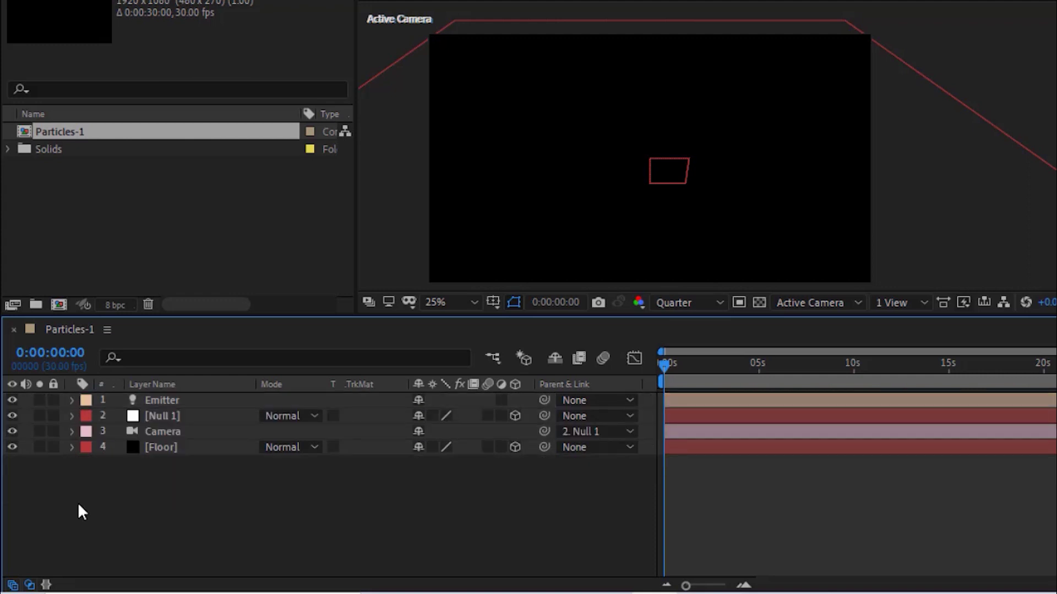
Add a null object to the Particles-1 composition and rename it control
{"action": "right_click", "coordinate": [77, 502]}
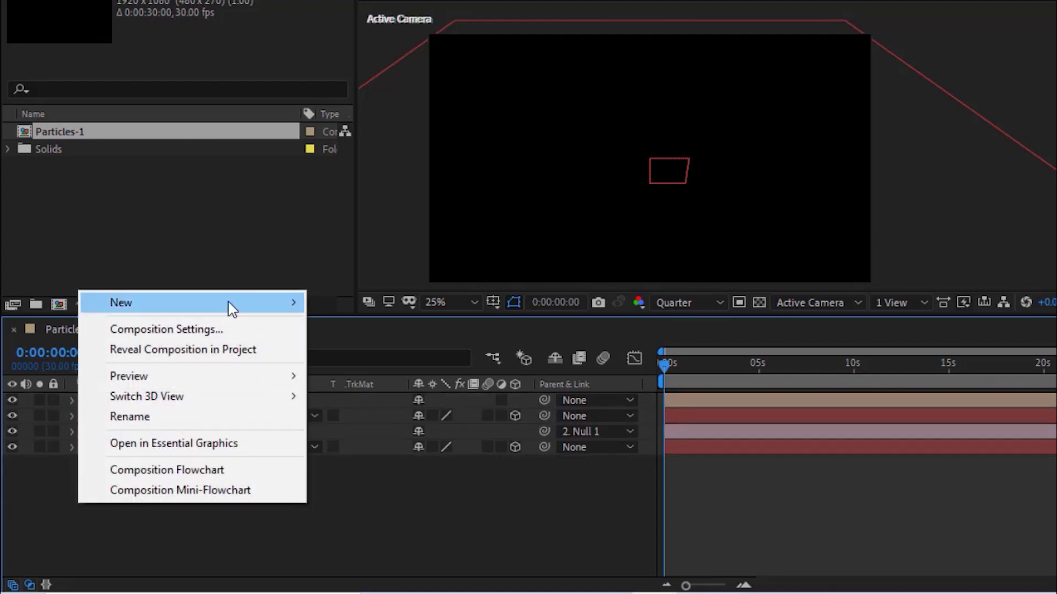
{"action": "mouse_move", "coordinate": [229, 304]}
{"action": "left_click", "coordinate": [359, 410]}
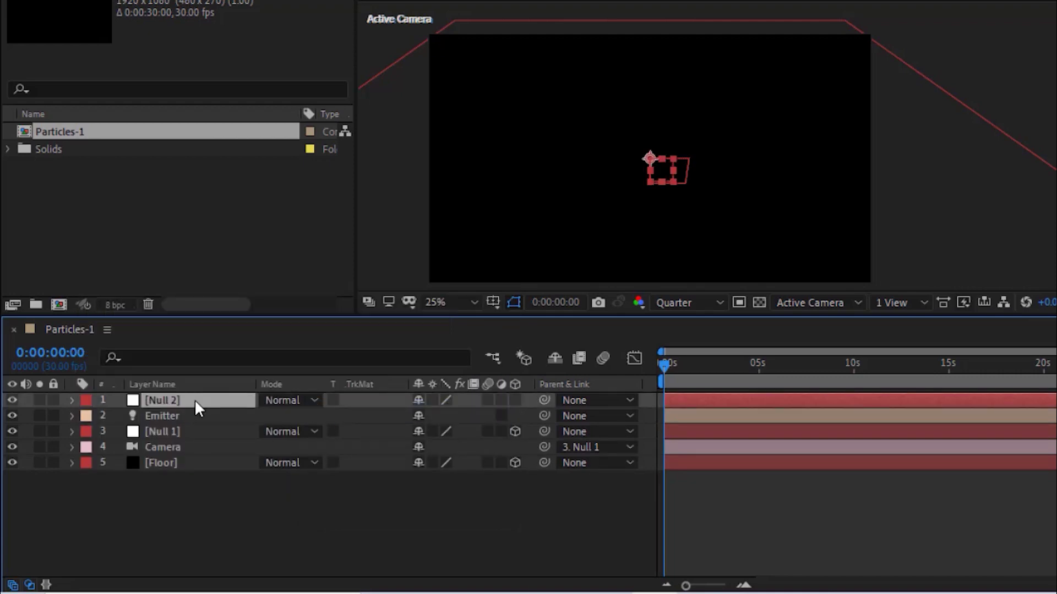
{"action": "key", "text": "Return"}
{"action": "type", "text": "cont"}
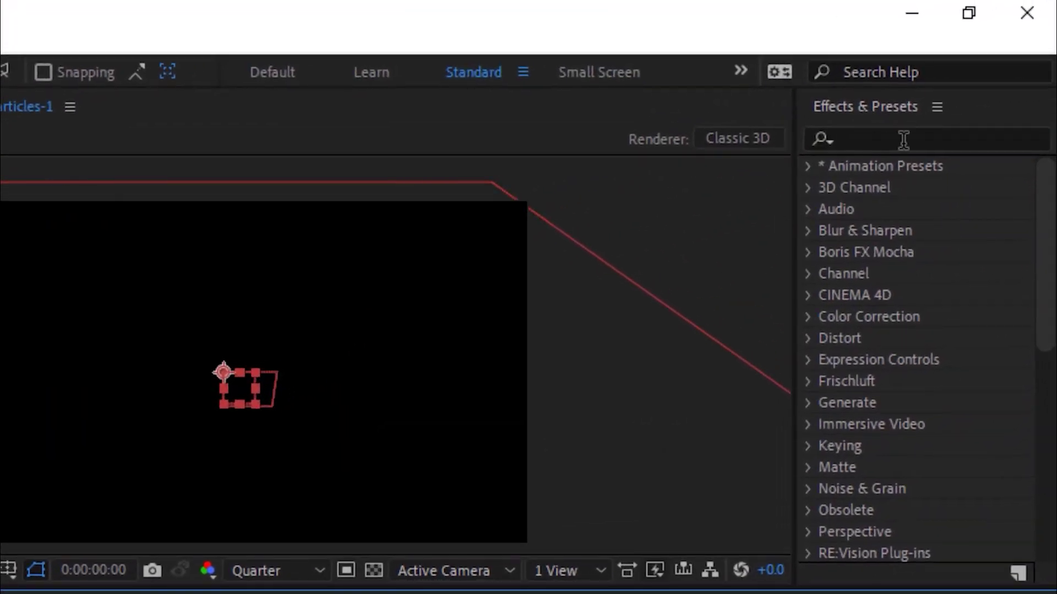
Find the Color Control expression effect and apply it to the control null
{"action": "left_click", "coordinate": [903, 139]}
{"action": "type", "text": "color"}
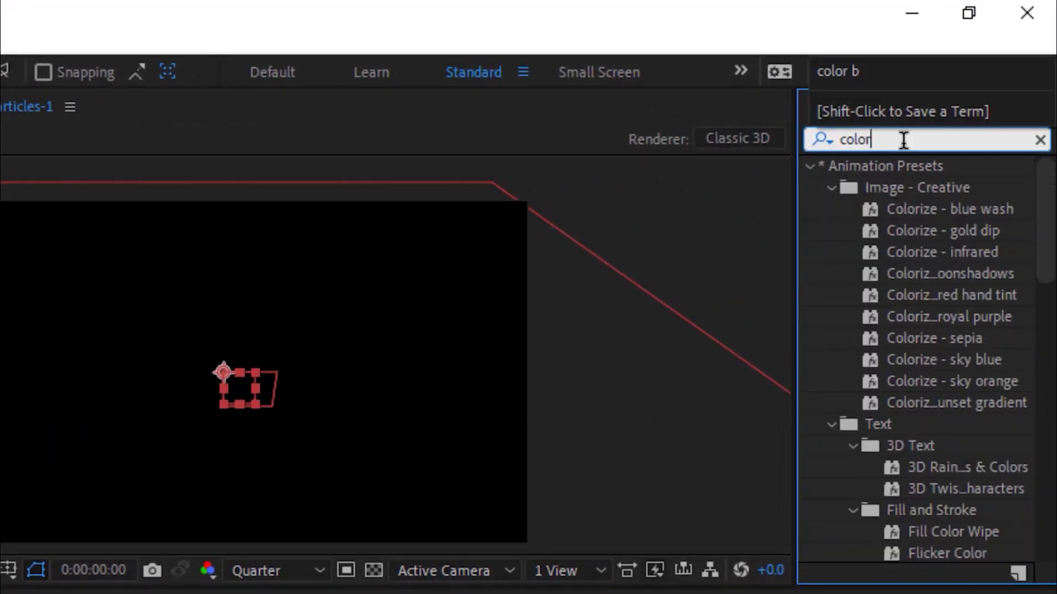
{"action": "type", "text": " c"}
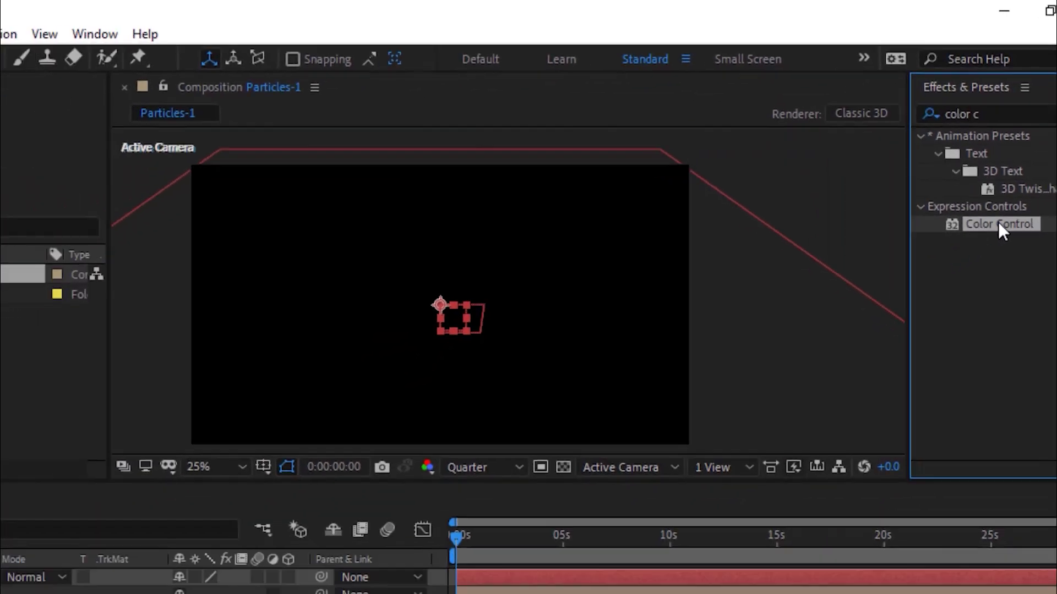
{"action": "double_click", "coordinate": [906, 274]}
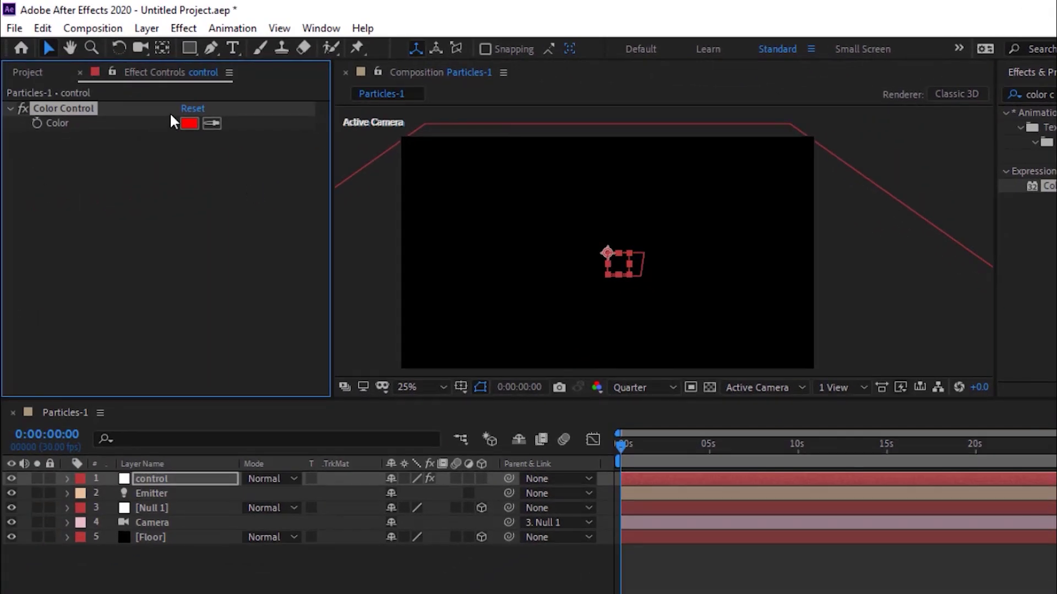
Set the Color Control's color to mid-grey with 0% saturation and 50% brightness
{"action": "left_click", "coordinate": [188, 123]}
{"action": "left_click", "coordinate": [676, 245]}
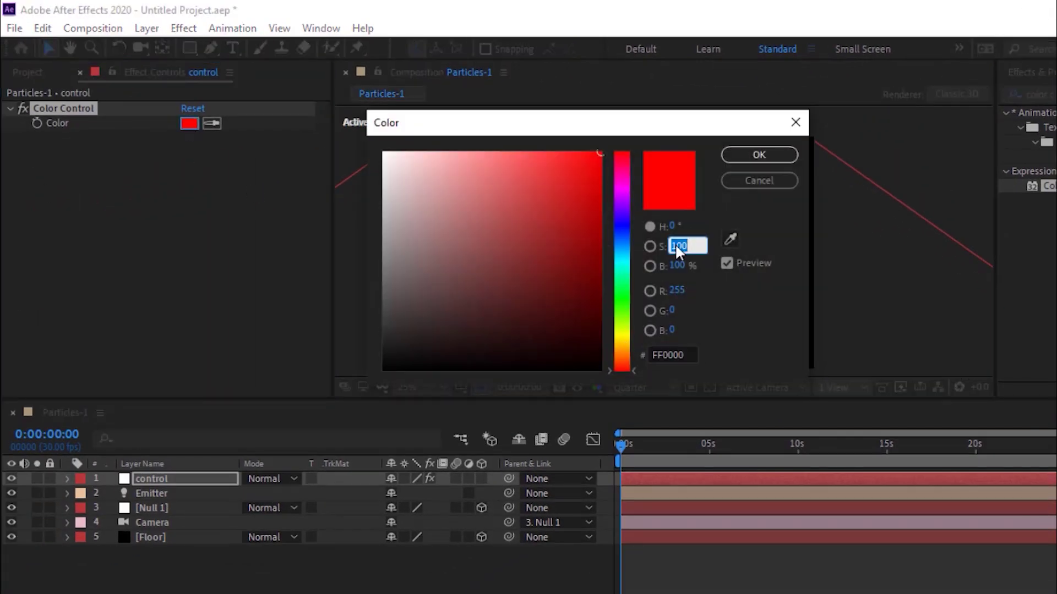
{"action": "type", "text": "0"}
{"action": "key", "text": "Tab"}
{"action": "type", "text": "50"}
{"action": "key", "text": "Return"}
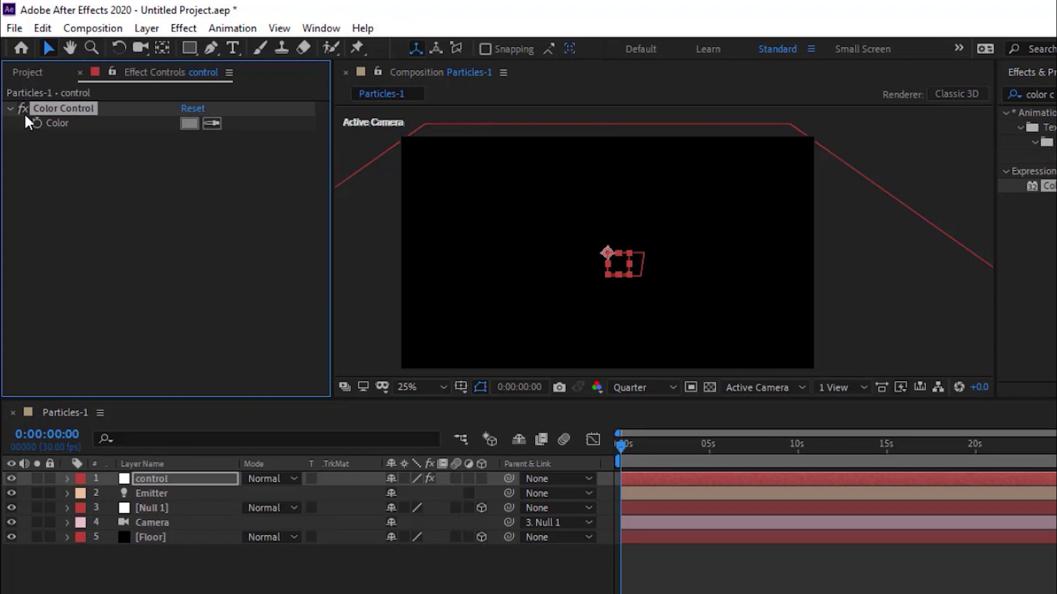
Add the expression wiggle(1,.5) to the Color Control's Color property and collapse the control layer
{"action": "left_click", "coordinate": [38, 124], "text": "alt"}
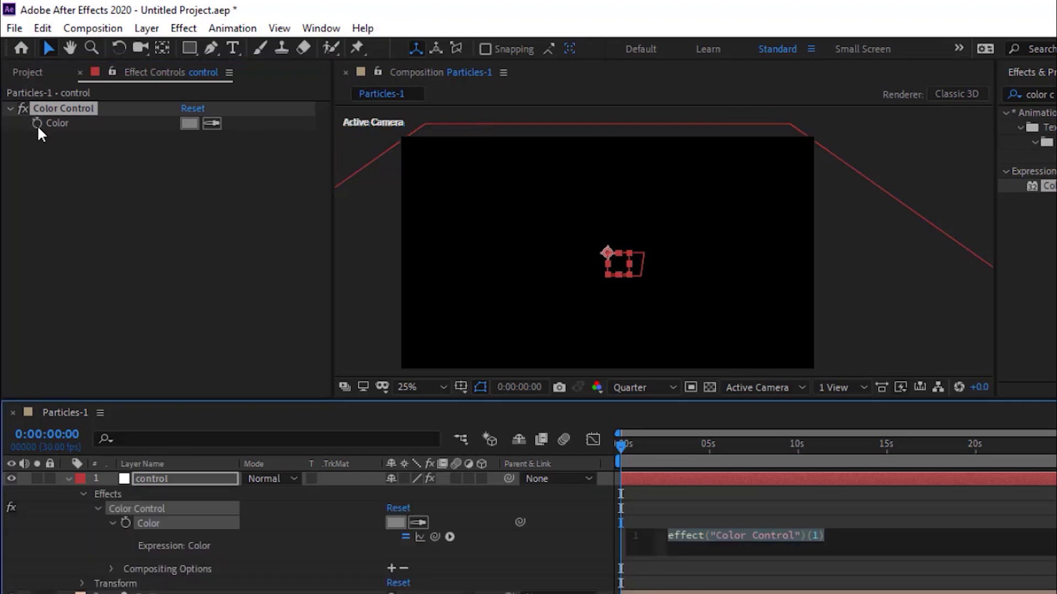
{"action": "type", "text": "wig"}
{"action": "key", "text": "Return"}
{"action": "type", "text": "1,"}
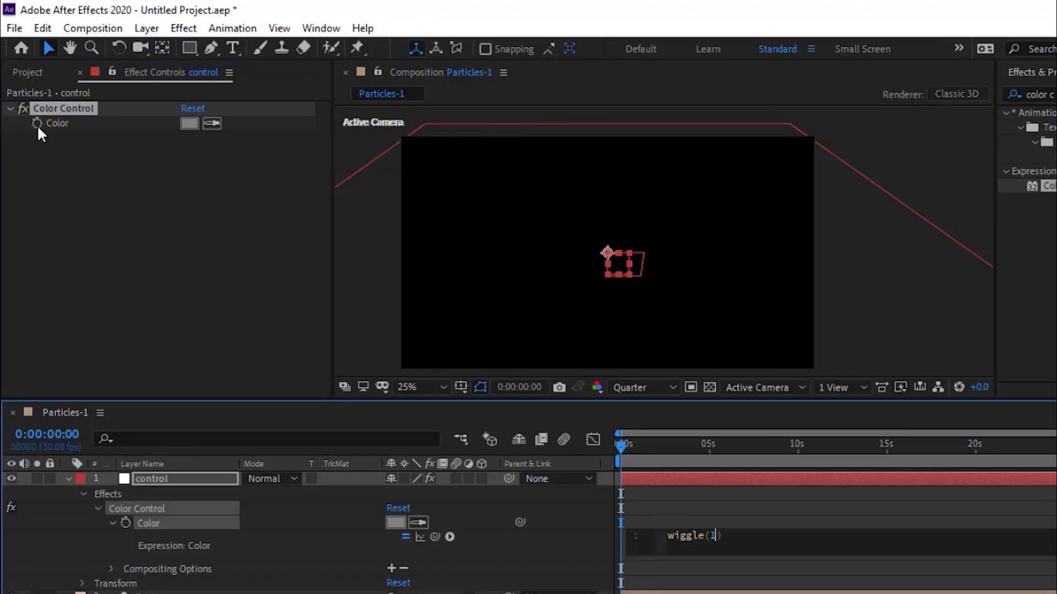
{"action": "type", "text": ".5"}
{"action": "left_click", "coordinate": [508, 541]}
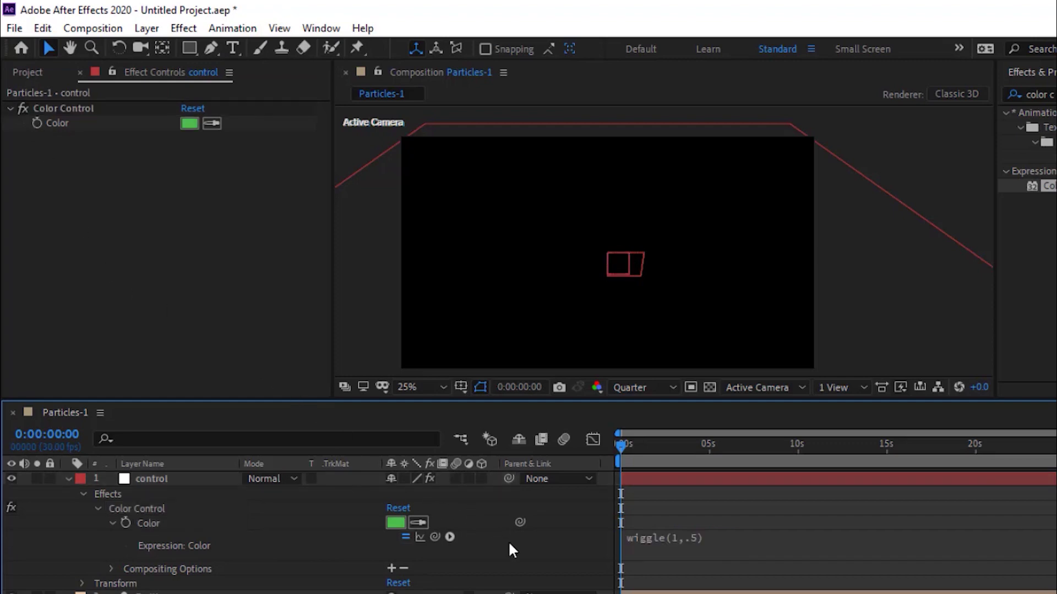
{"action": "left_click", "coordinate": [82, 494]}
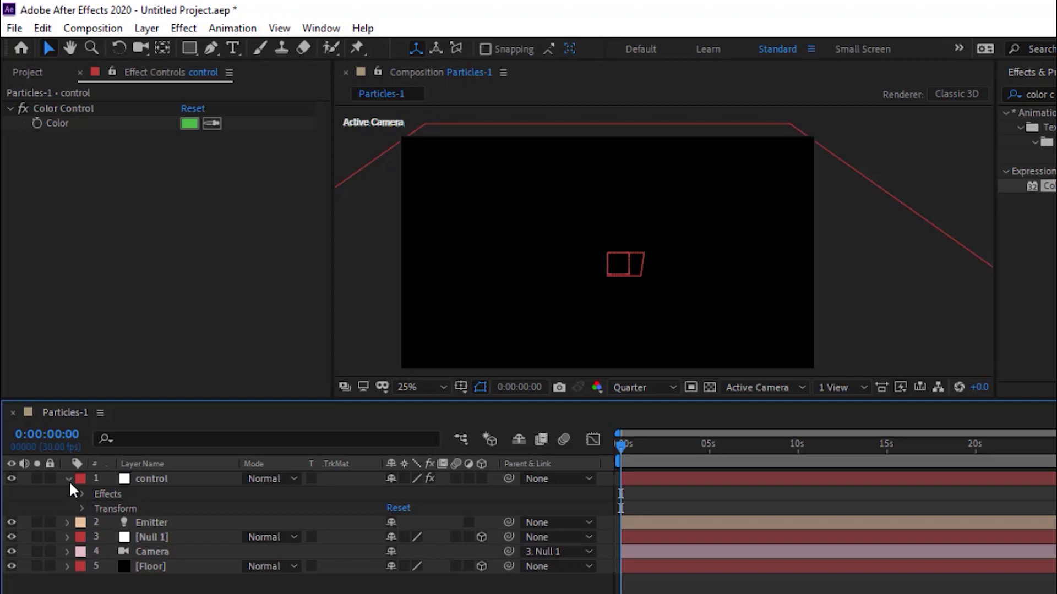
{"action": "left_click", "coordinate": [68, 480]}
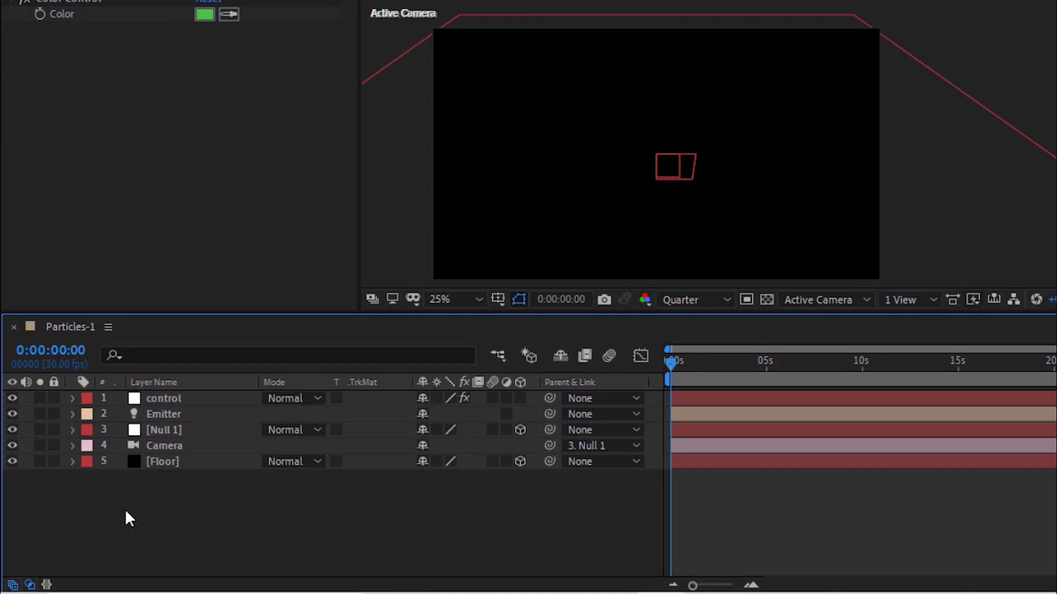
Add a black comp-sized solid named pb/1 and place it between the Camera and Floor layers
{"action": "right_click", "coordinate": [126, 515]}
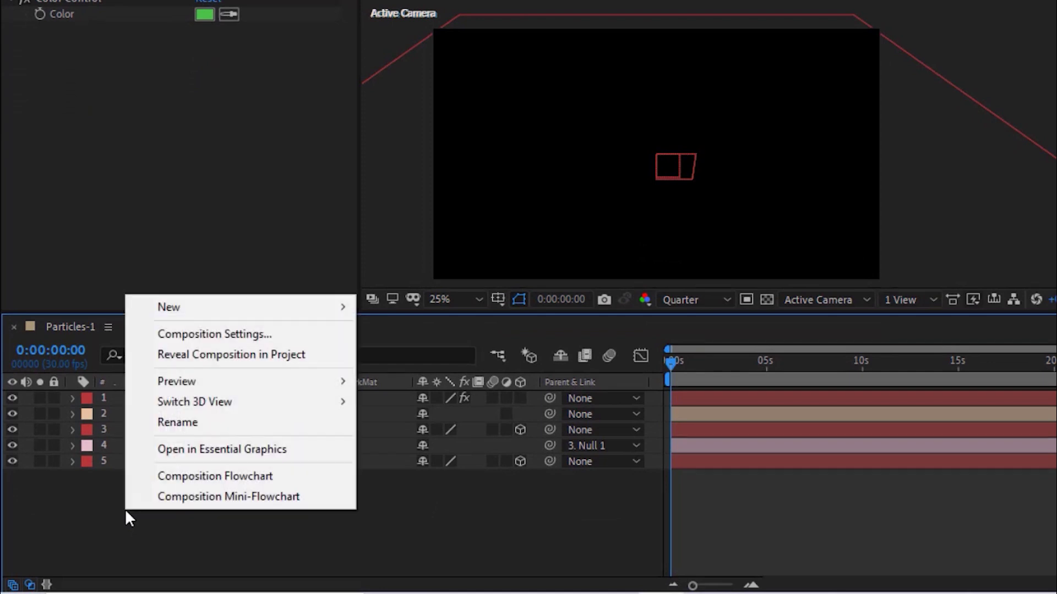
{"action": "mouse_move", "coordinate": [271, 303]}
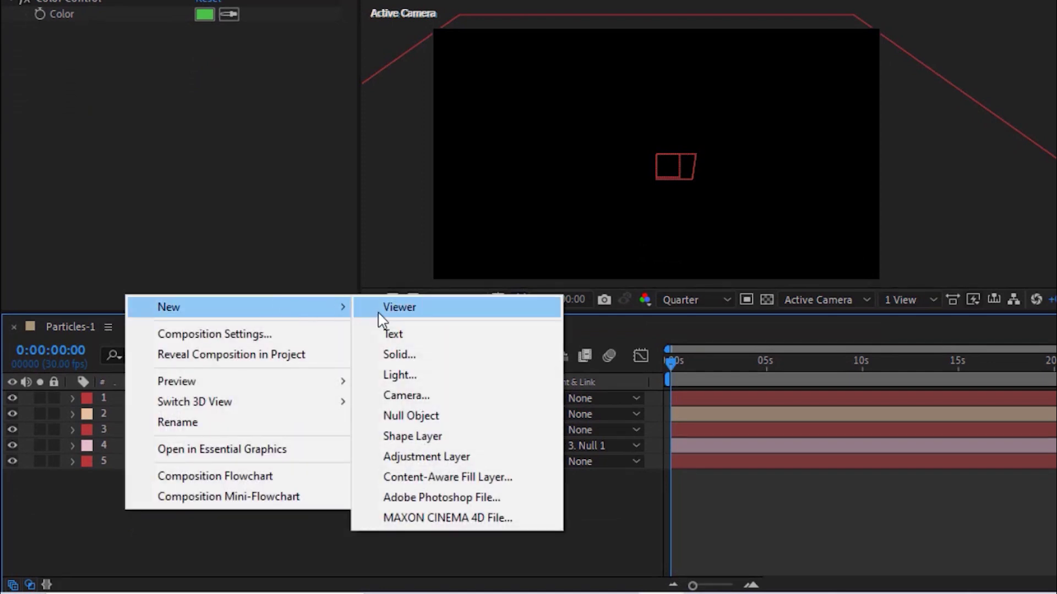
{"action": "left_click", "coordinate": [404, 357]}
{"action": "type", "text": "pb/1"}
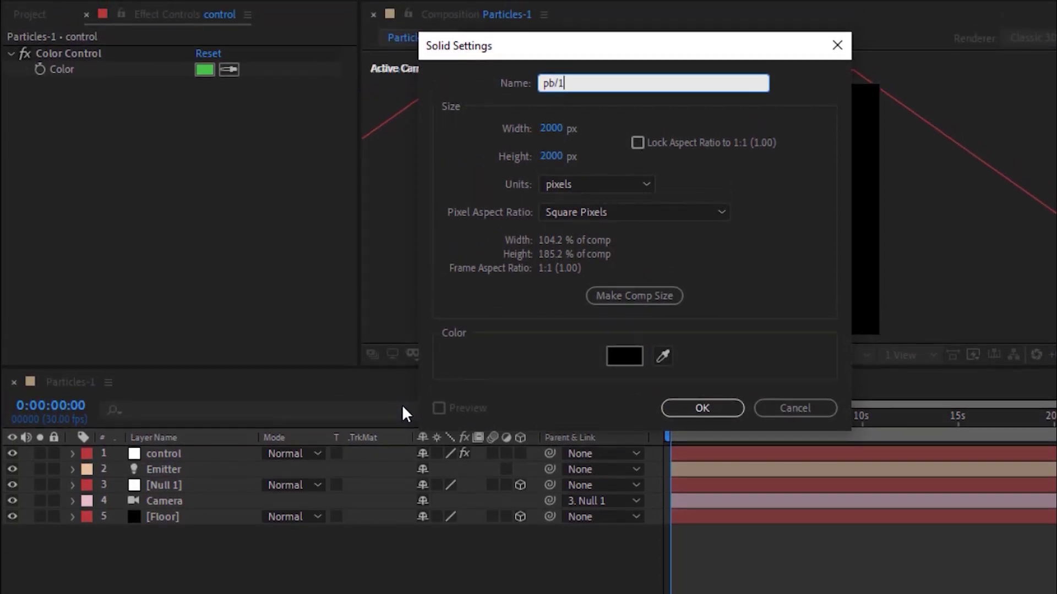
{"action": "left_click", "coordinate": [645, 308]}
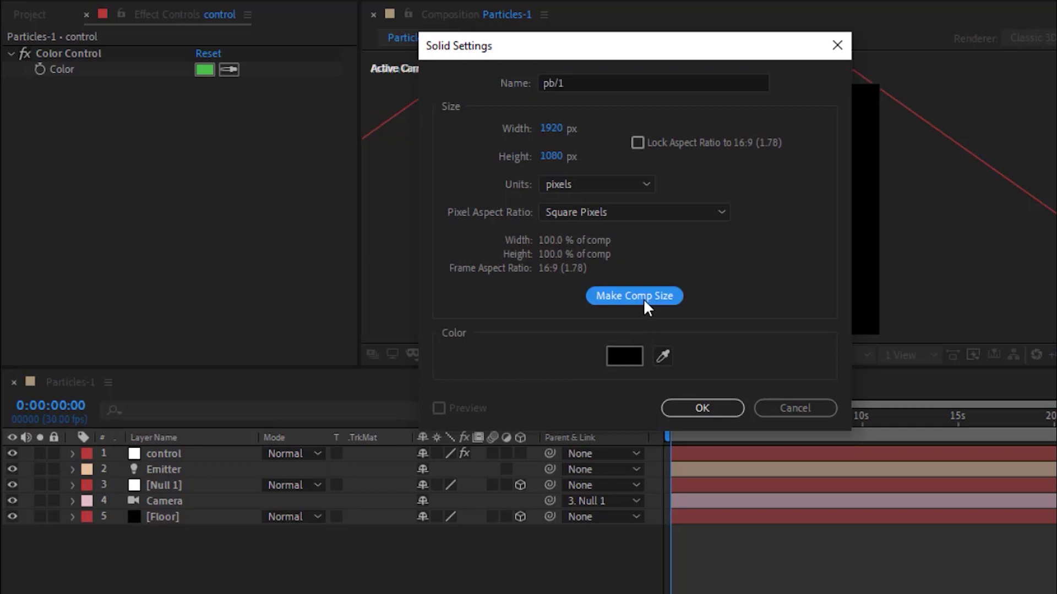
{"action": "left_click", "coordinate": [714, 408]}
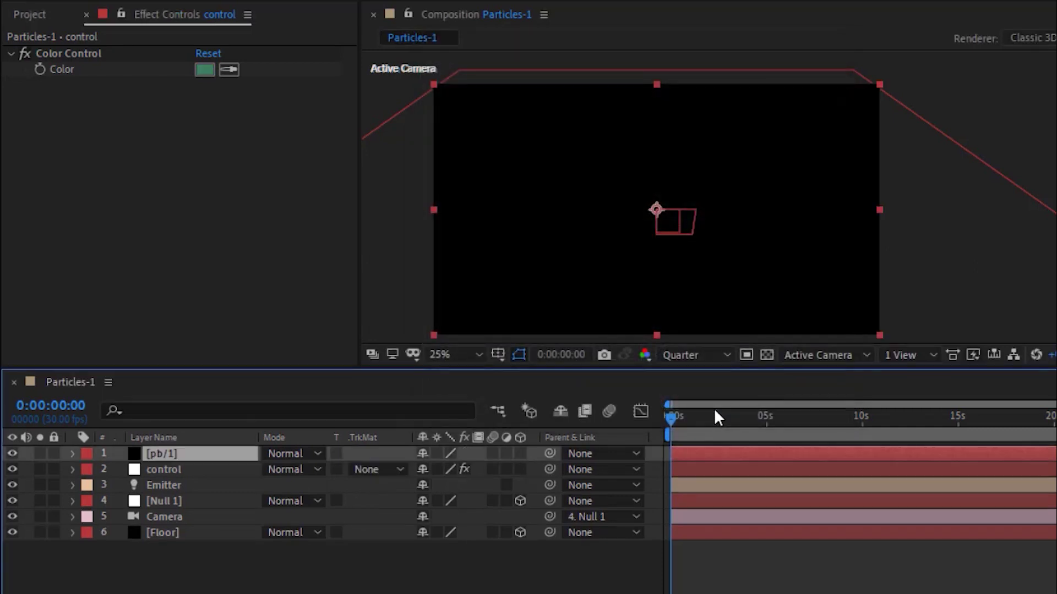
{"action": "left_click_drag", "start_coordinate": [204, 455], "coordinate": [195, 520]}
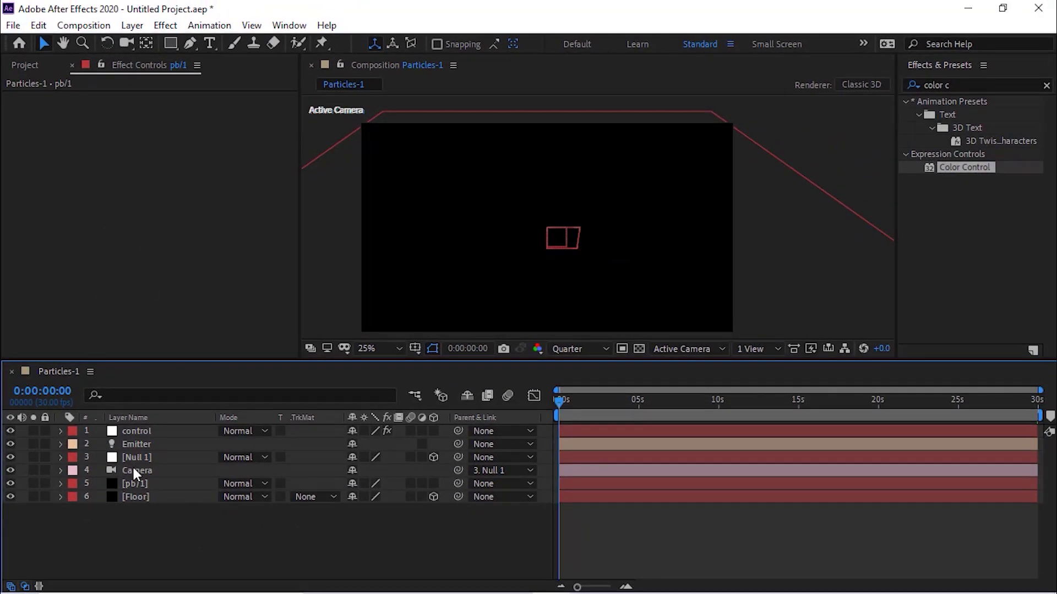
Apply the Trapcode Particular effect to the pb/1 layer and set the current time to 0:00:10:00
{"action": "left_click", "coordinate": [133, 483]}
{"action": "right_click", "coordinate": [83, 206]}
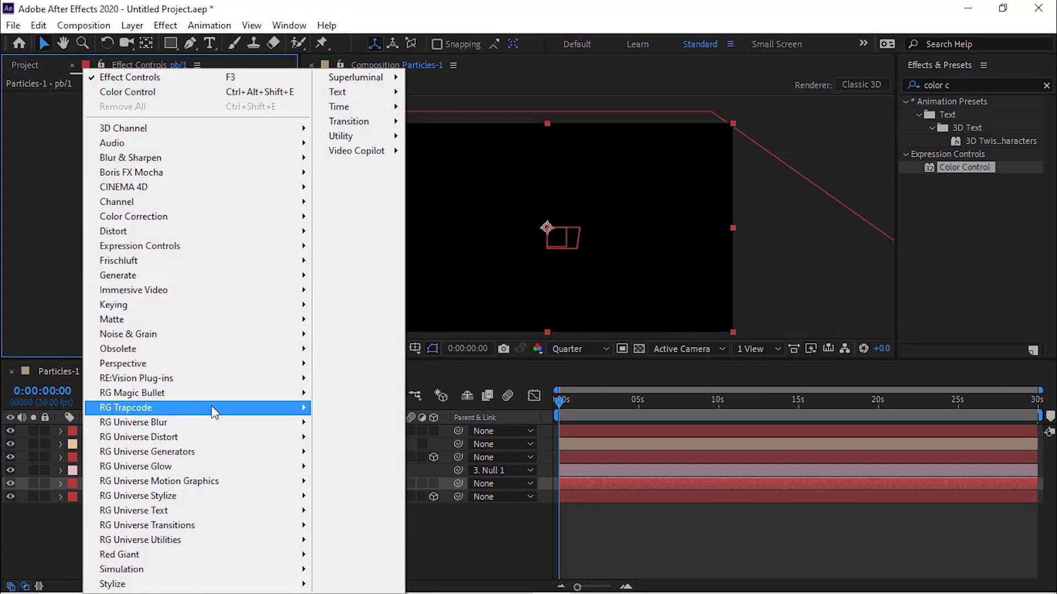
{"action": "mouse_move", "coordinate": [217, 406]}
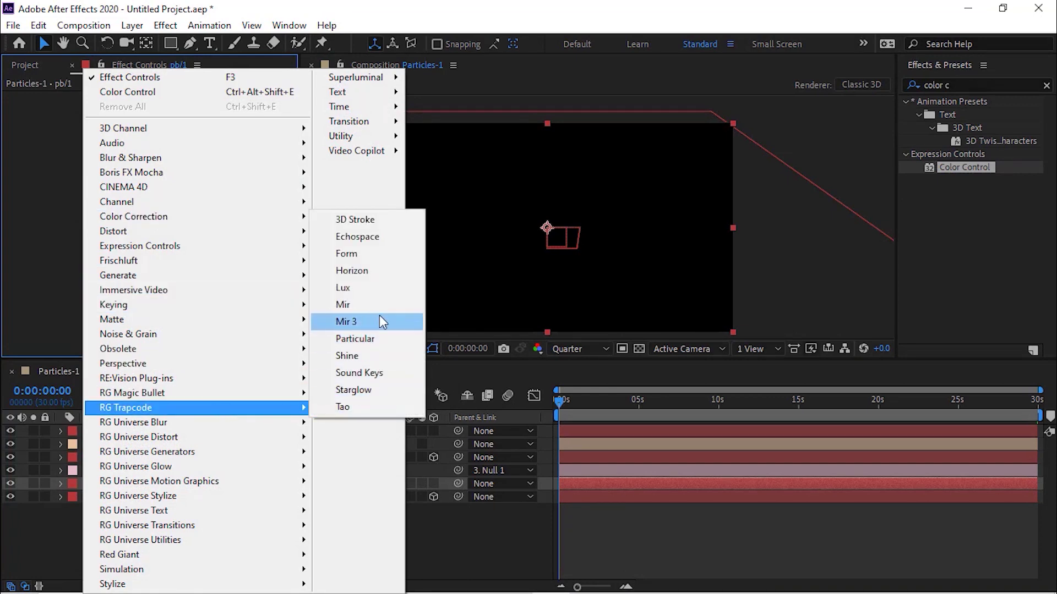
{"action": "left_click", "coordinate": [371, 338]}
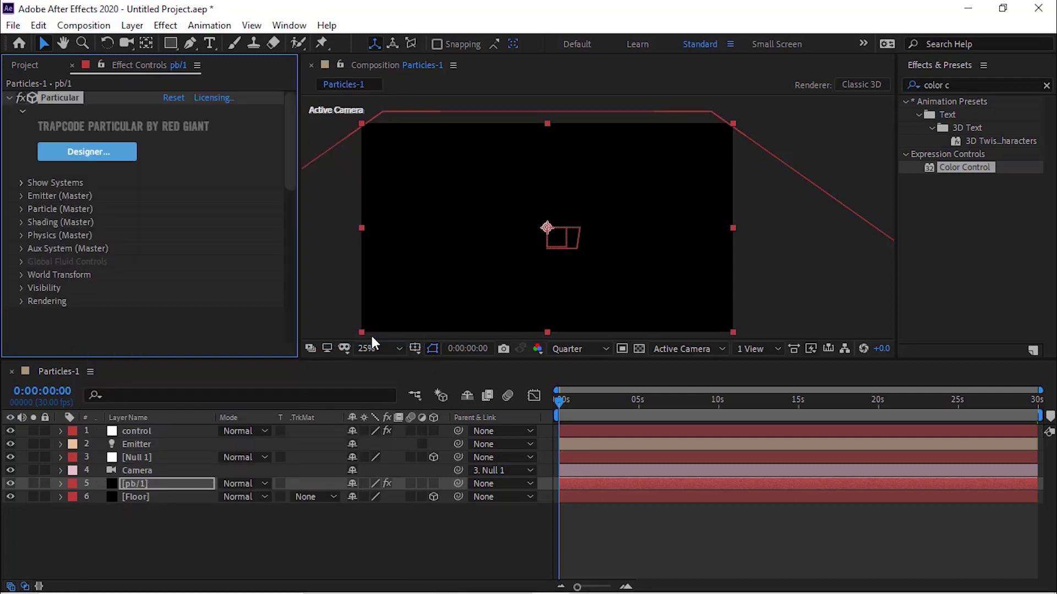
{"action": "left_click", "coordinate": [718, 407]}
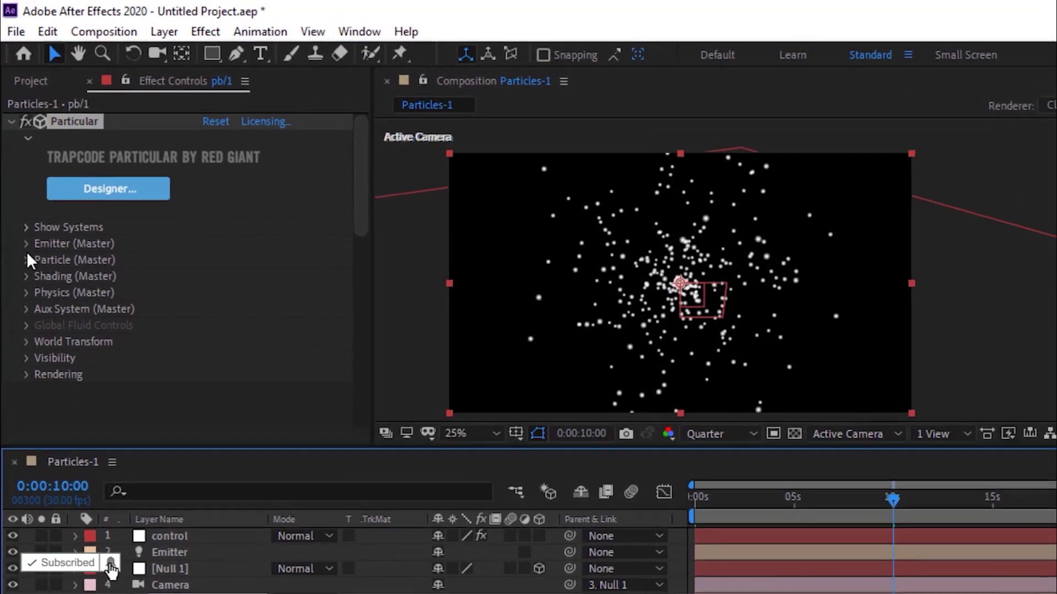
In Particular's Emitter settings, set Particles/sec to 50, Emitter Type to Light(s) and Direction to Directional
{"action": "left_click", "coordinate": [22, 214]}
{"action": "left_click", "coordinate": [212, 154]}
{"action": "type", "text": "59"}
{"action": "key", "text": "Return"}
{"action": "left_click_drag", "start_coordinate": [216, 155], "coordinate": [210, 155]}
{"action": "left_click", "coordinate": [226, 169]}
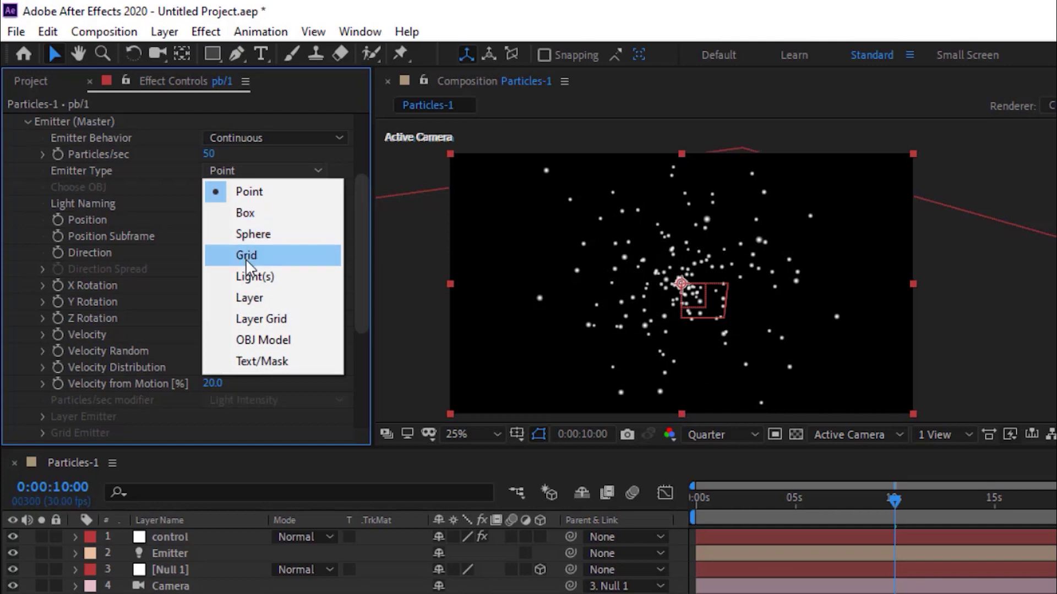
{"action": "left_click", "coordinate": [246, 277]}
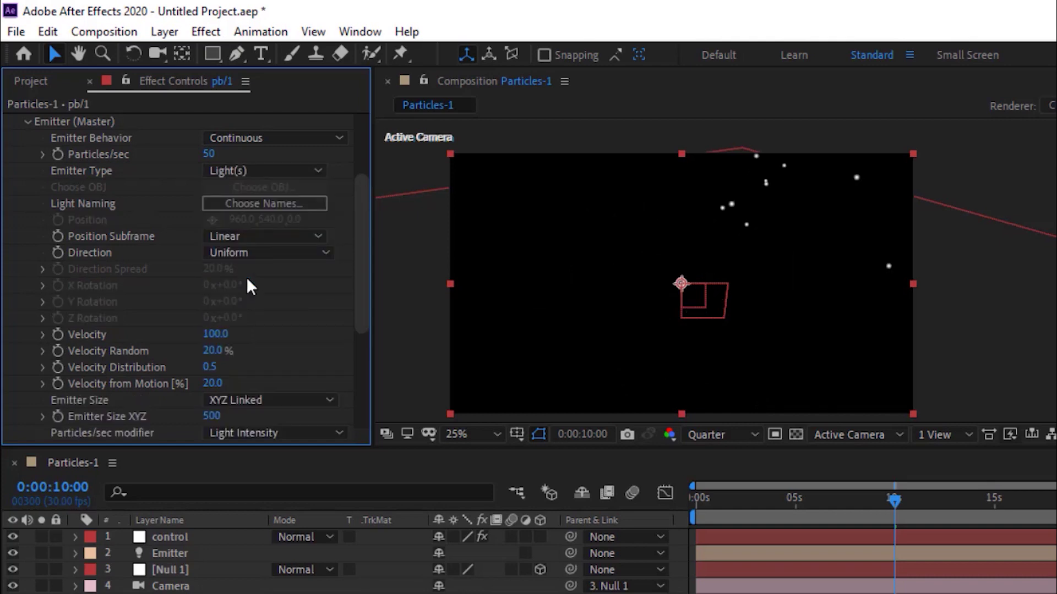
{"action": "left_click", "coordinate": [243, 254]}
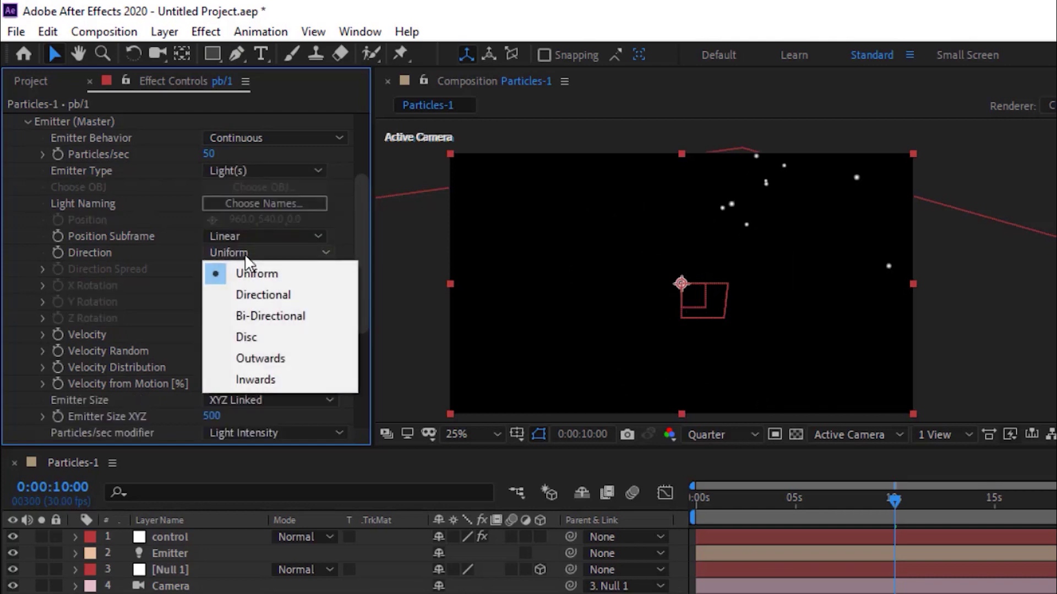
{"action": "left_click", "coordinate": [260, 295]}
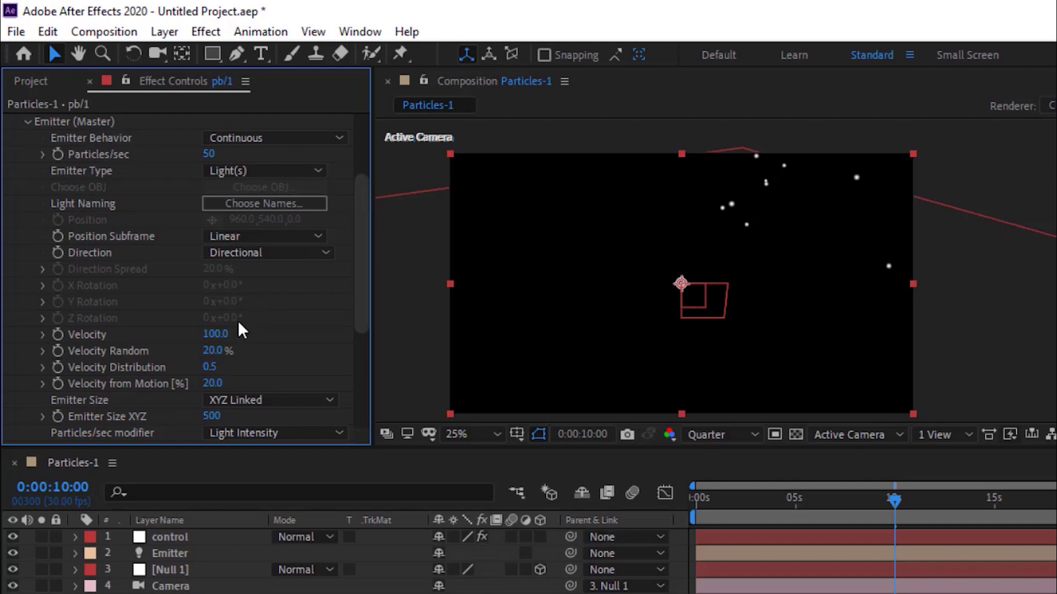
Set the emitter's Velocity to 0, Velocity Random to 0% and Emitter Size XYZ to 0, and collapse the Emitter settings
{"action": "left_click", "coordinate": [216, 334]}
{"action": "type", "text": "0"}
{"action": "key", "text": "Tab"}
{"action": "type", "text": "0"}
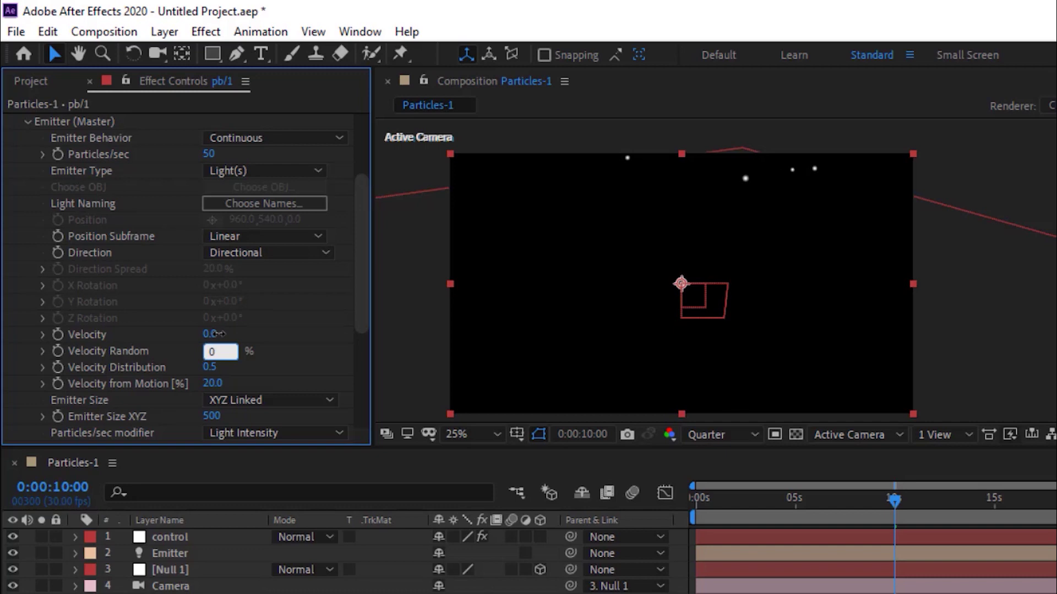
{"action": "key", "text": "Tab"}
{"action": "key", "text": "Tab"}
{"action": "key", "text": "Tab"}
{"action": "type", "text": "0"}
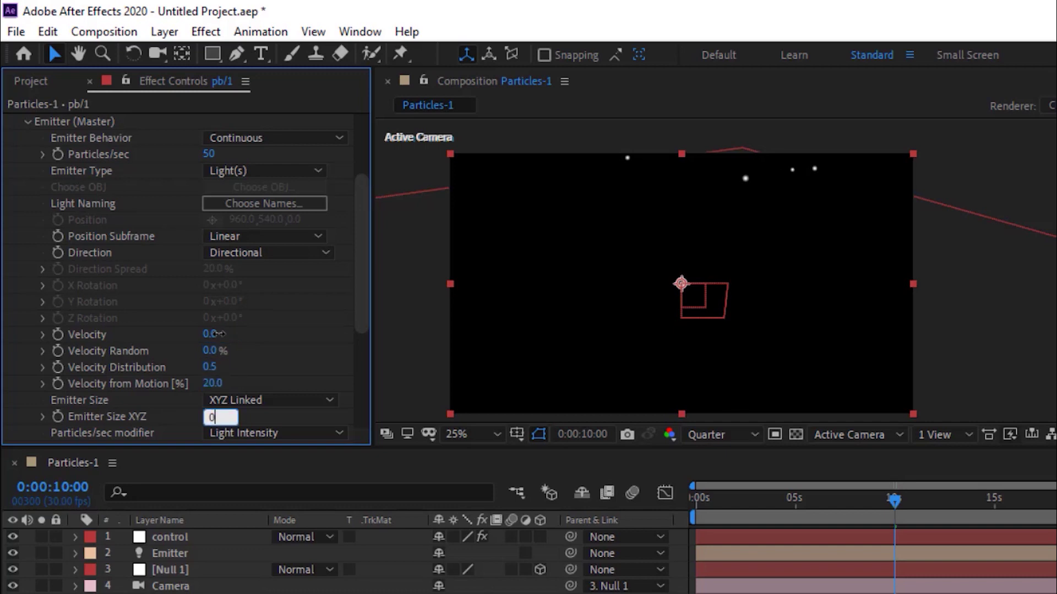
{"action": "key", "text": "Return"}
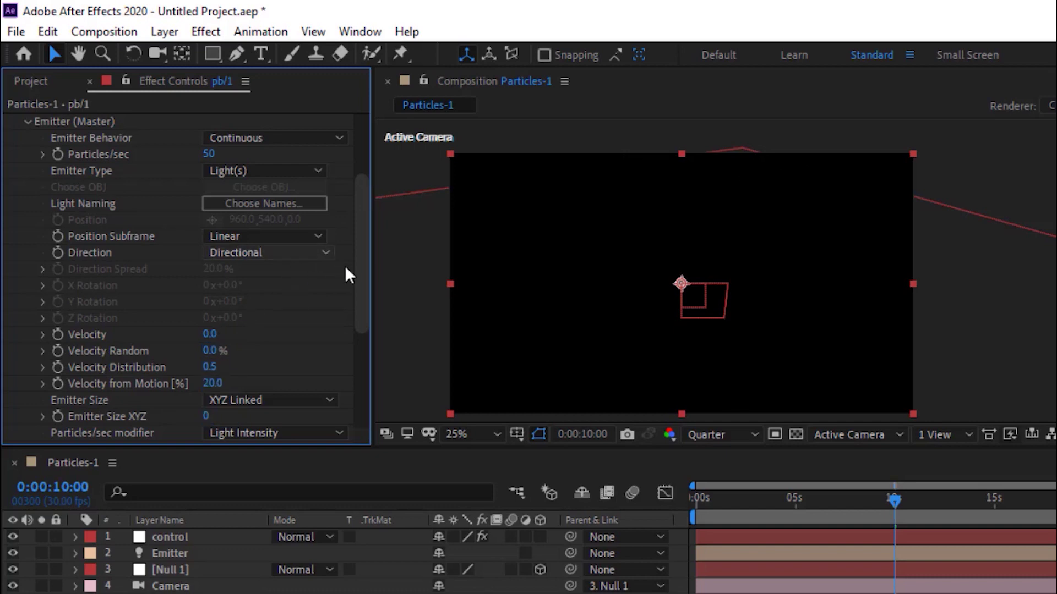
{"action": "left_click_drag", "start_coordinate": [368, 279], "coordinate": [368, 213]}
{"action": "left_click", "coordinate": [26, 245]}
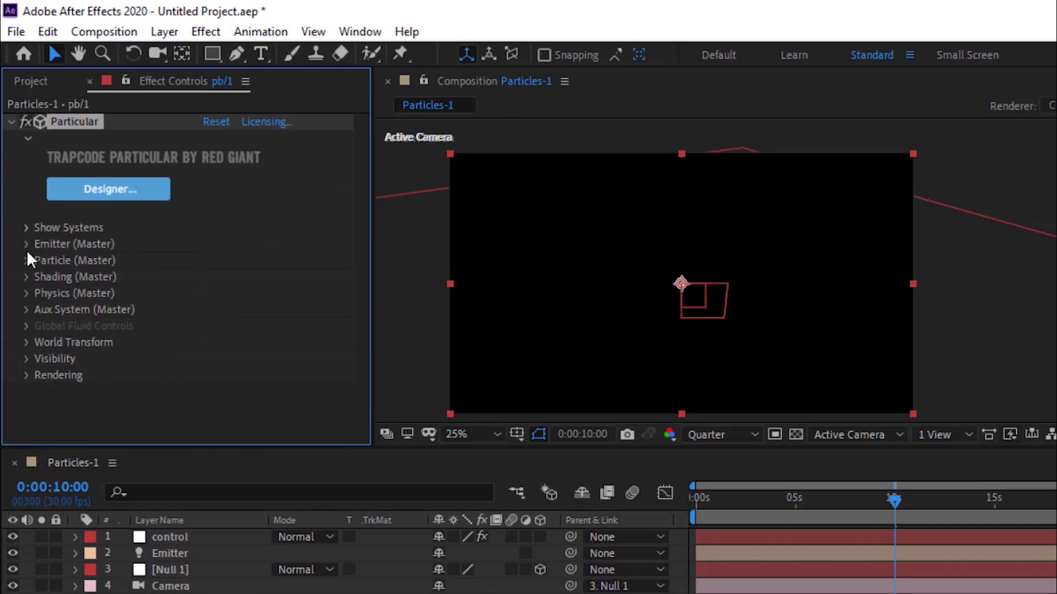
In Particular's Particle settings, set Life to 1 second and Life Random to 40%
{"action": "left_click", "coordinate": [27, 259]}
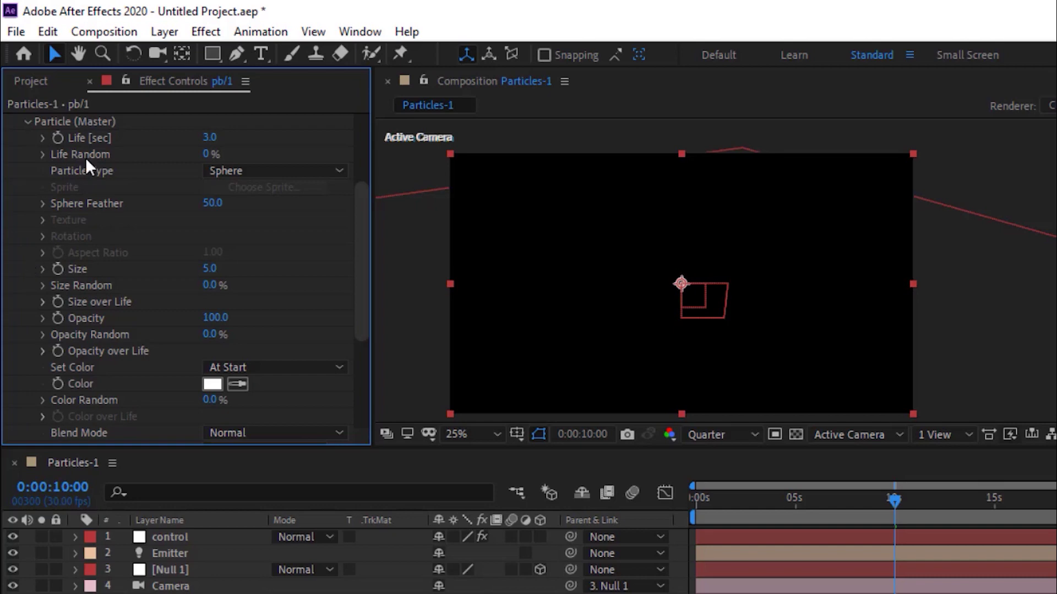
{"action": "left_click", "coordinate": [213, 137]}
{"action": "type", "text": "1"}
{"action": "key", "text": "Tab"}
{"action": "type", "text": "40"}
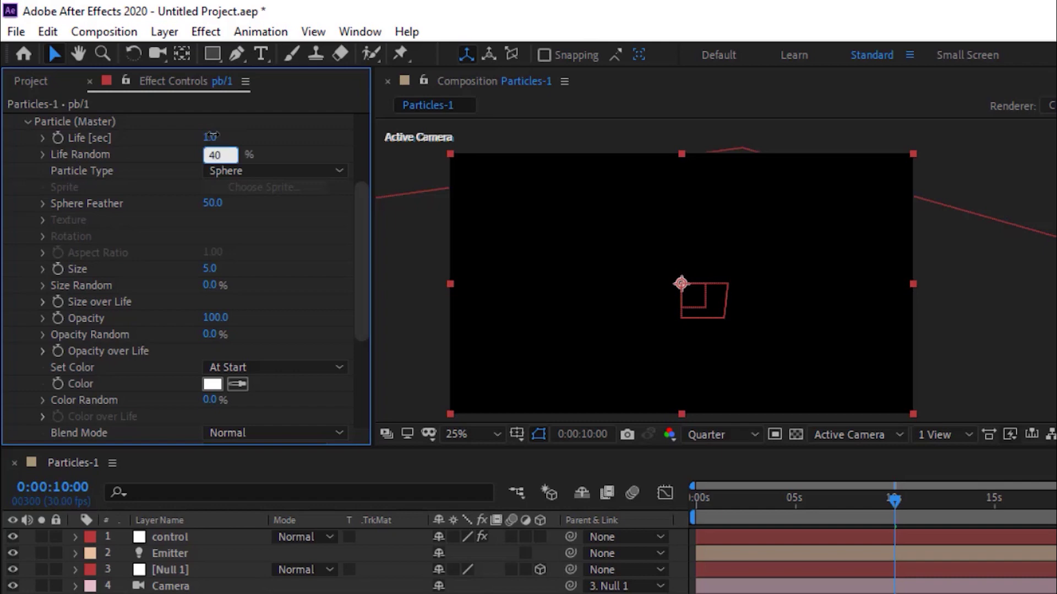
{"action": "key", "text": "Tab"}
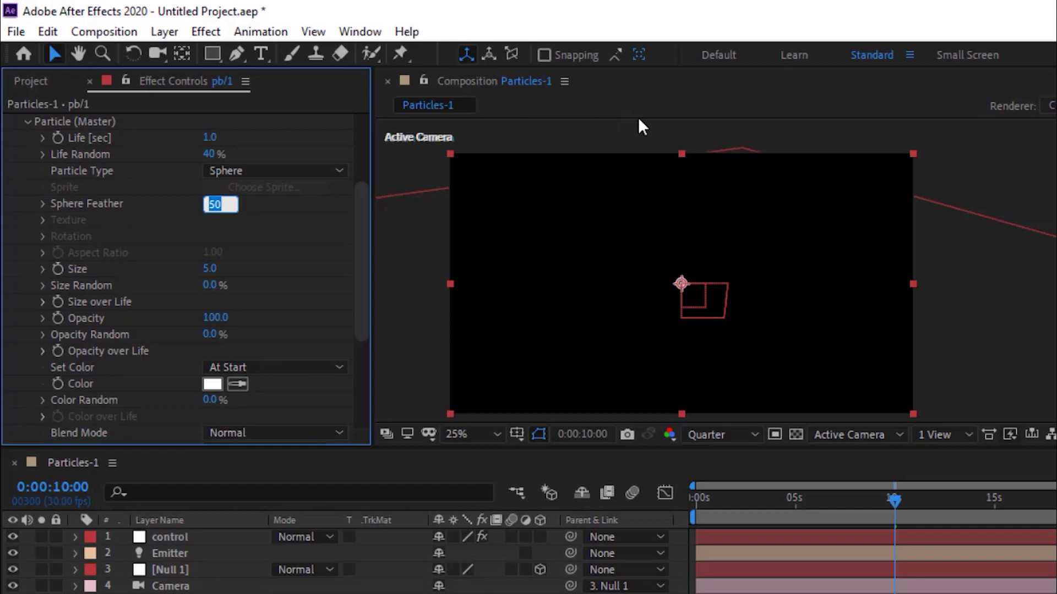
{"action": "key", "text": "Return"}
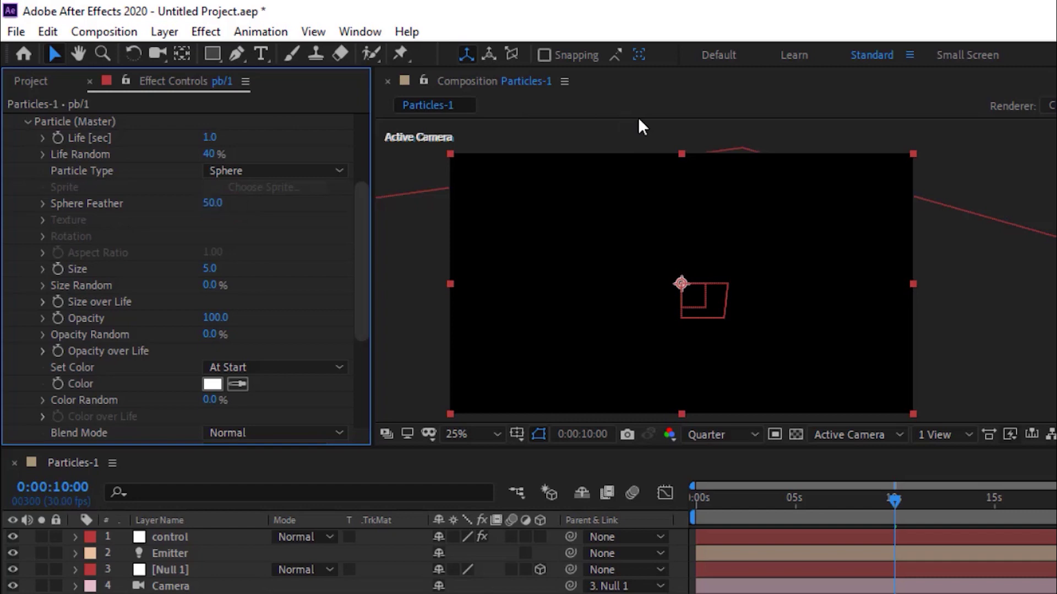
In Particular's Particle settings, set Size to 0 and Size Random to 5%
{"action": "left_click", "coordinate": [209, 269]}
{"action": "type", "text": "0"}
{"action": "key", "text": "Return"}
{"action": "left_click", "coordinate": [209, 285]}
{"action": "type", "text": "5"}
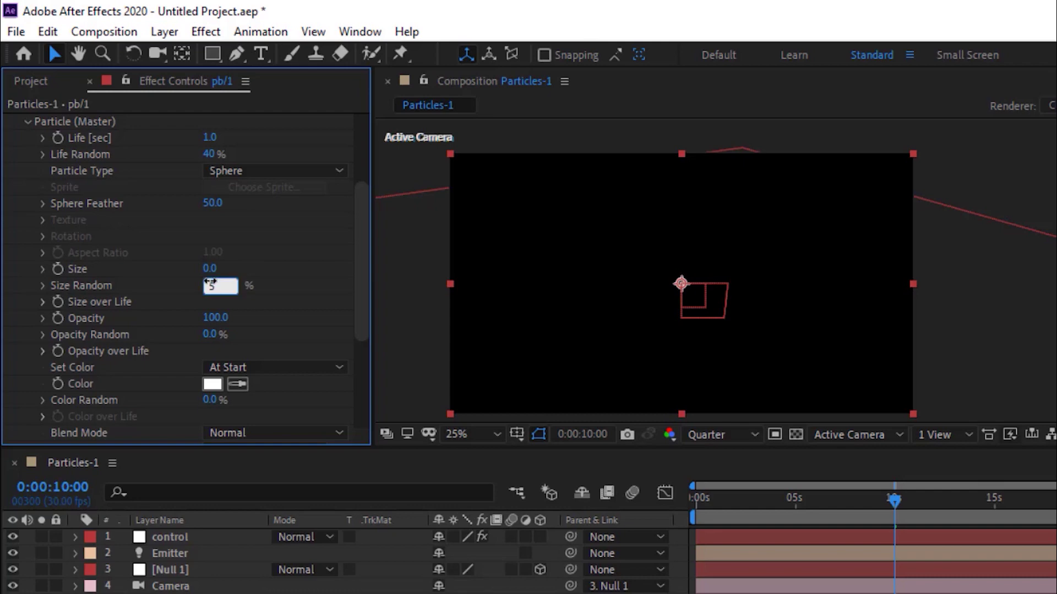
{"action": "key", "text": "Return"}
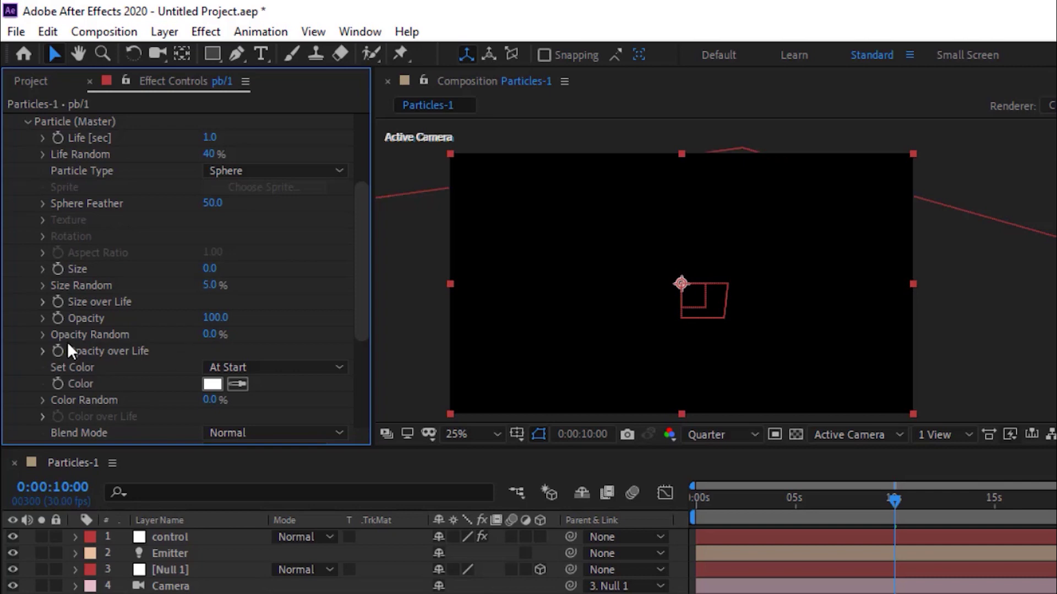
Add an expression to the particle Color property with the first line n=name.split("/",2)[1];
{"action": "left_click_drag", "start_coordinate": [364, 229], "coordinate": [361, 301]}
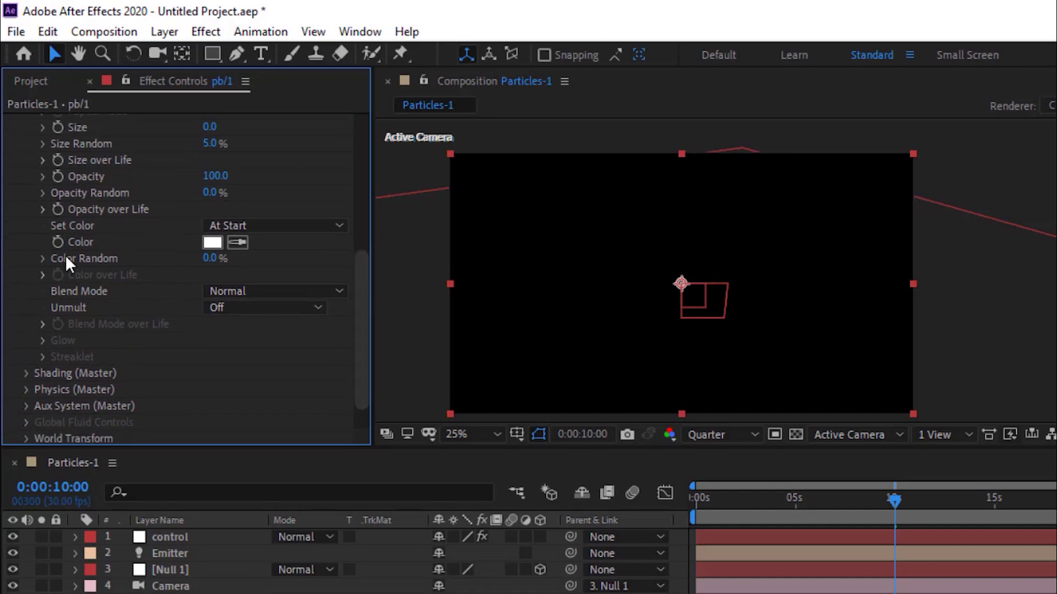
{"action": "left_click", "coordinate": [57, 243], "text": "alt"}
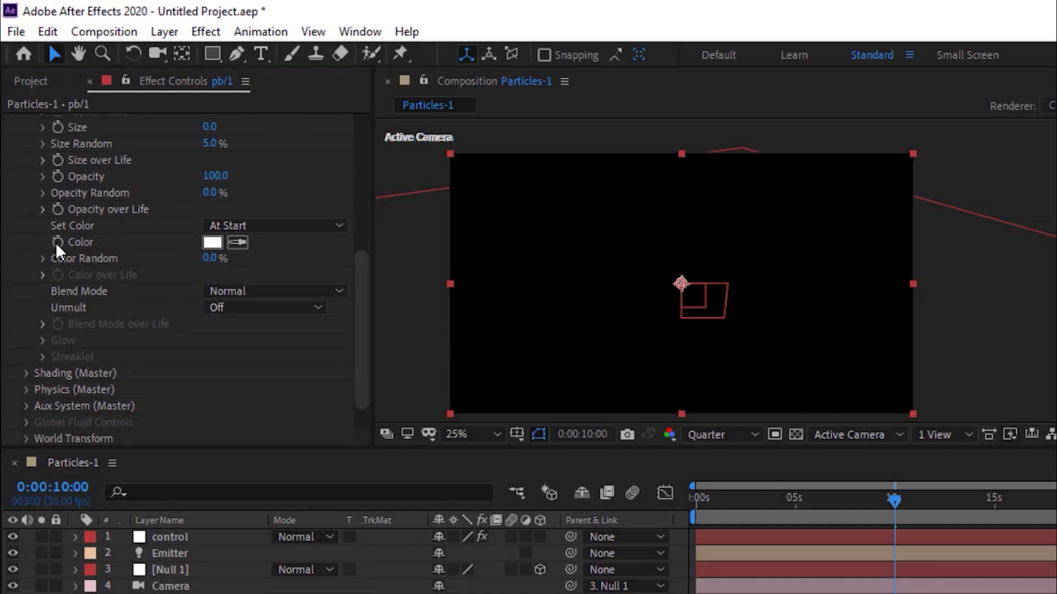
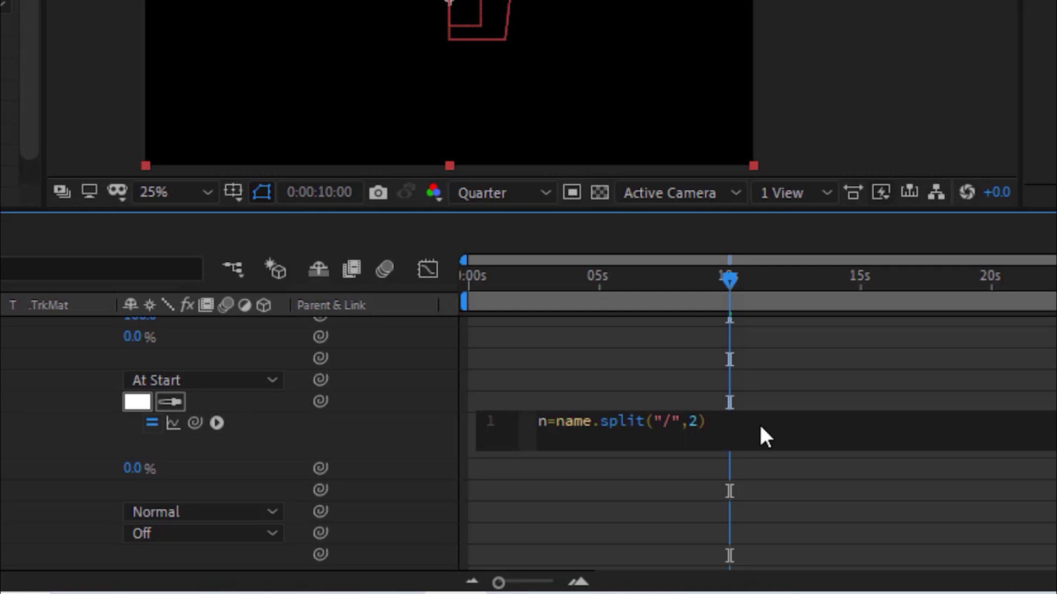
{"action": "key", "text": "Right"}
{"action": "type", "text": "[1"}
{"action": "key", "text": "Right"}
{"action": "type", "text": ";"}
{"action": "key", "text": "Return"}
Start the Color expression's second line with thisComp.layer("control")
{"action": "type", "text": "this"}
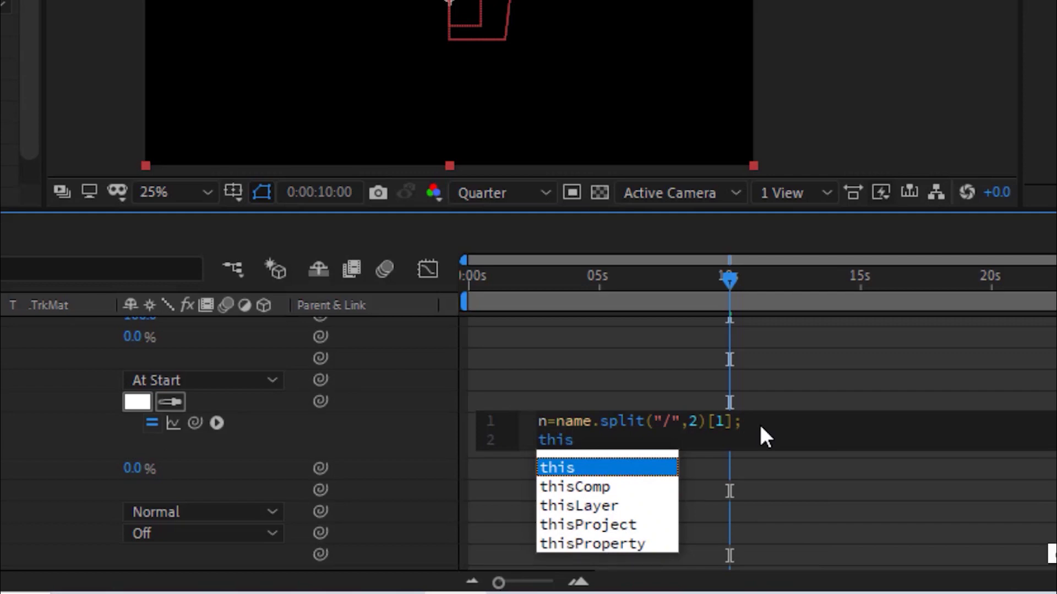
{"action": "type", "text": "c"}
{"action": "key", "text": "Return"}
{"action": "type", "text": "."}
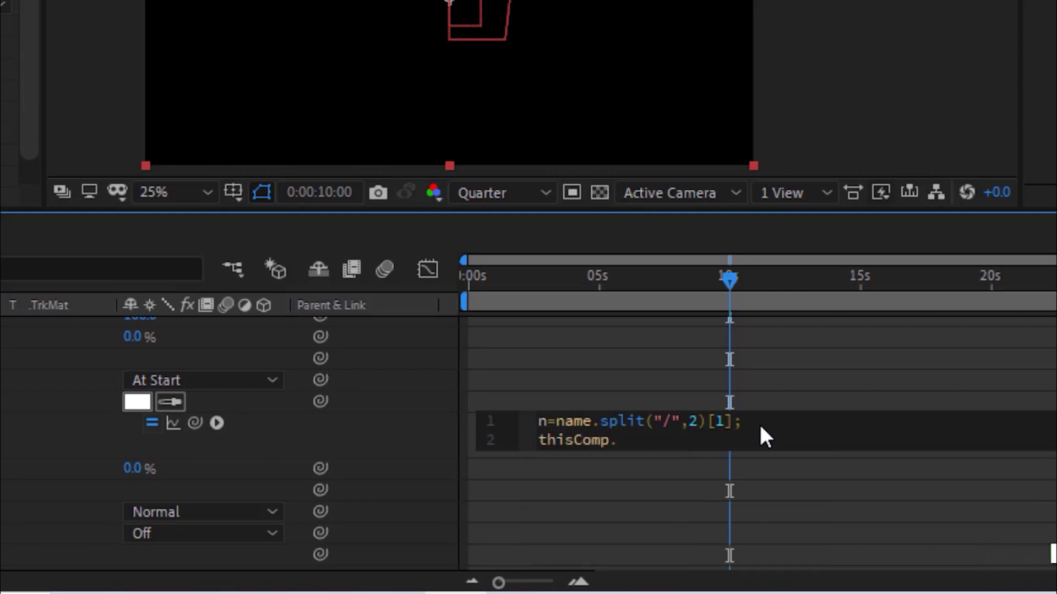
{"action": "type", "text": "layer"}
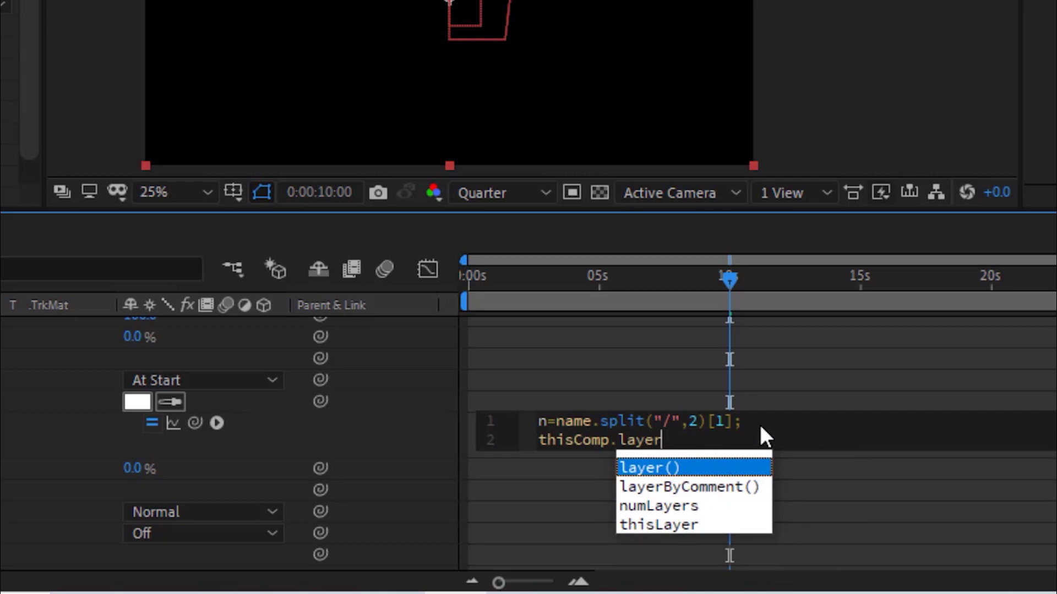
{"action": "key", "text": "Return"}
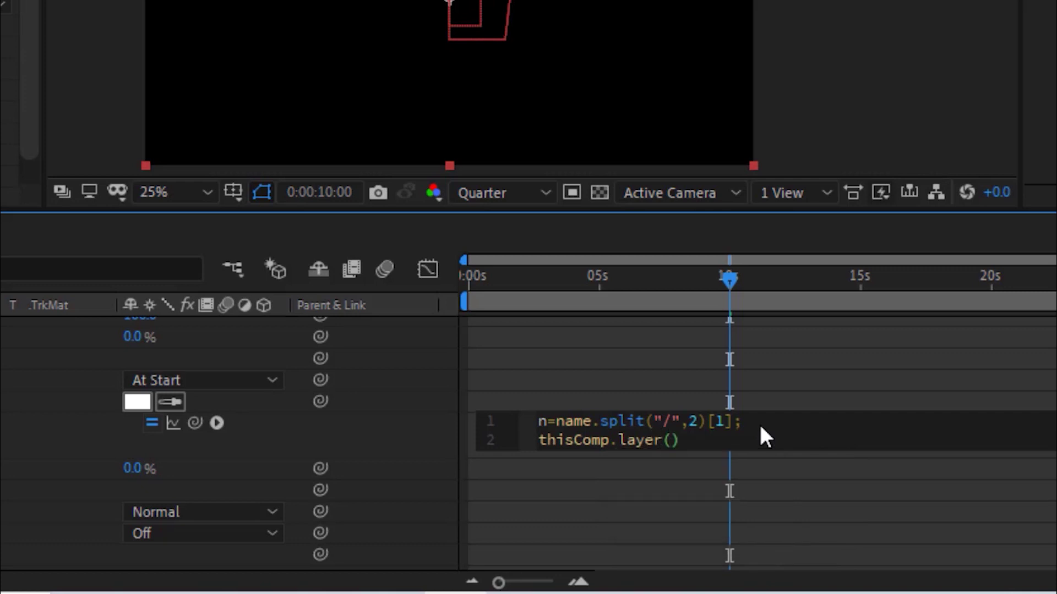
{"action": "type", "text": "\"c"}
{"action": "key", "text": "Down"}
{"action": "key", "text": "Return"}
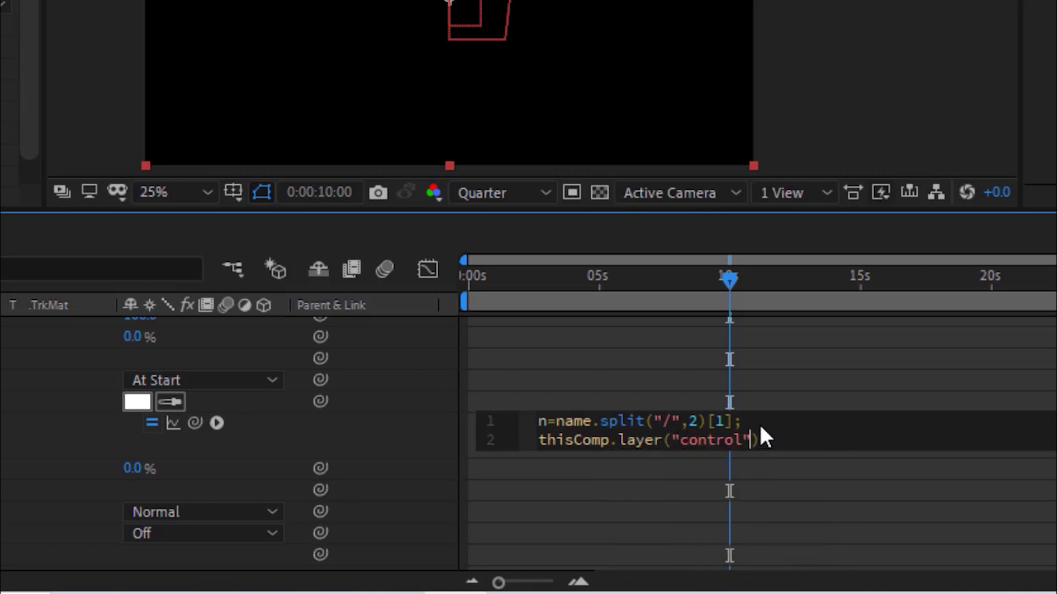
Append .effect("Color Control") to the control layer reference in the Color expression
{"action": "key", "text": "End"}
{"action": "type", "text": ".ef"}
{"action": "key", "text": "Return"}
{"action": "type", "text": "\""}
{"action": "key", "text": "Return"}
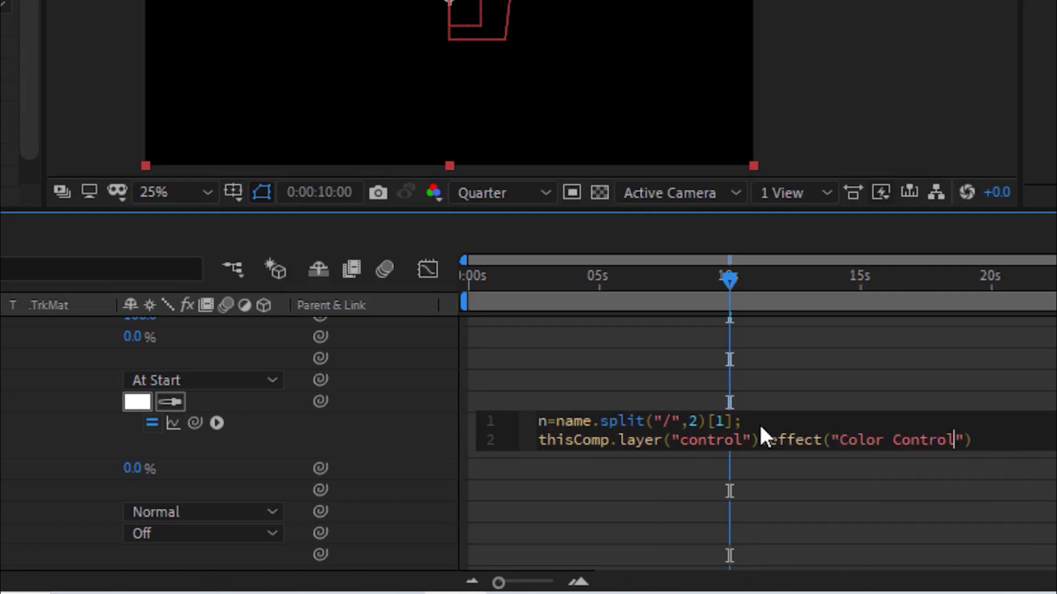
{"action": "key", "text": "End"}
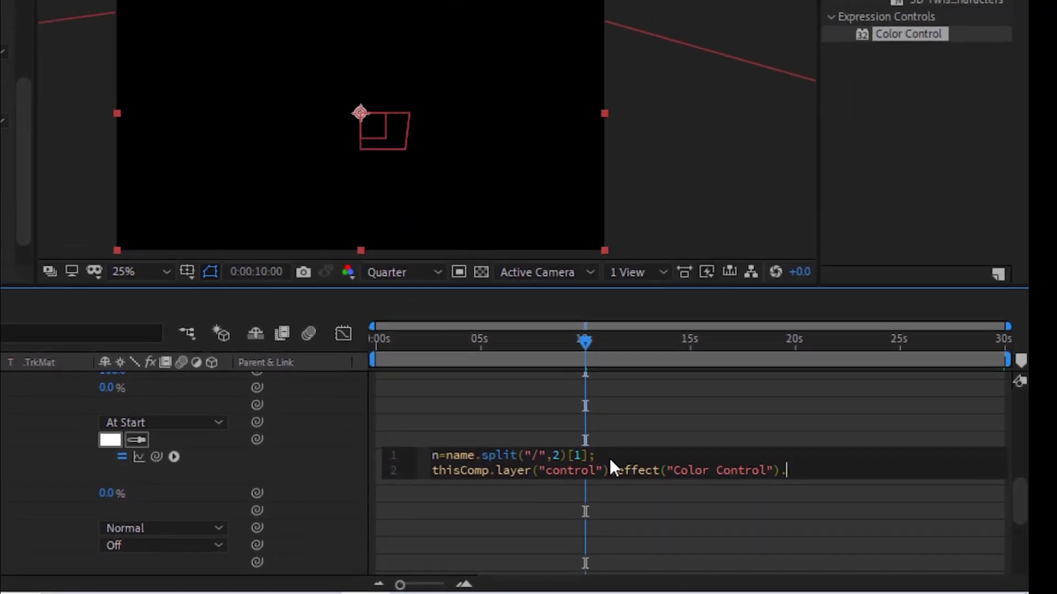
Complete the Color expression's second line with .valueAtTime(time-N/15) and apply the expression
{"action": "type", "text": ".val"}
{"action": "key", "text": "Down"}
{"action": "key", "text": "Return"}
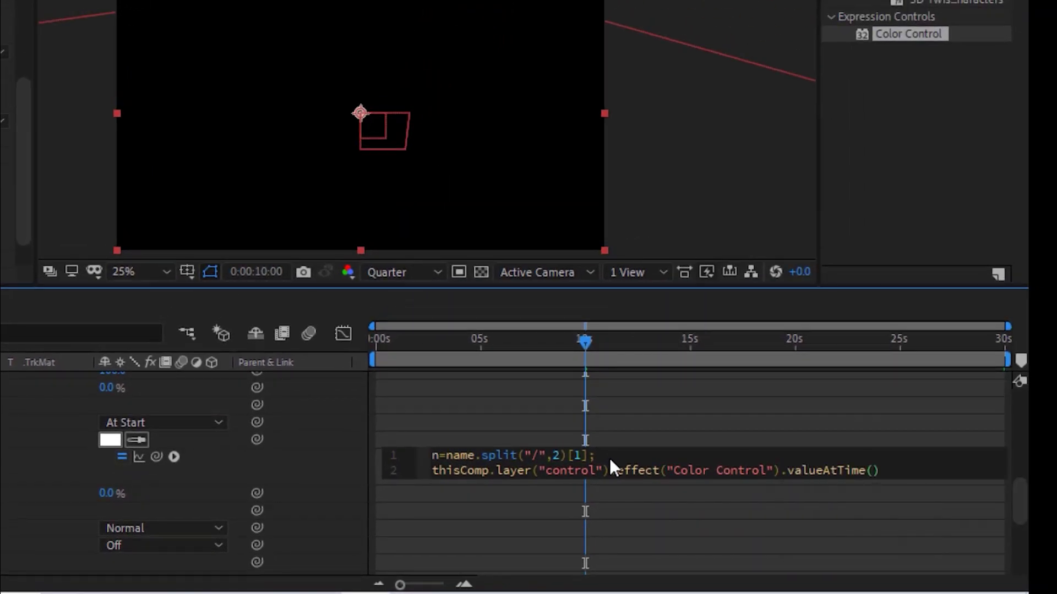
{"action": "type", "text": "time"}
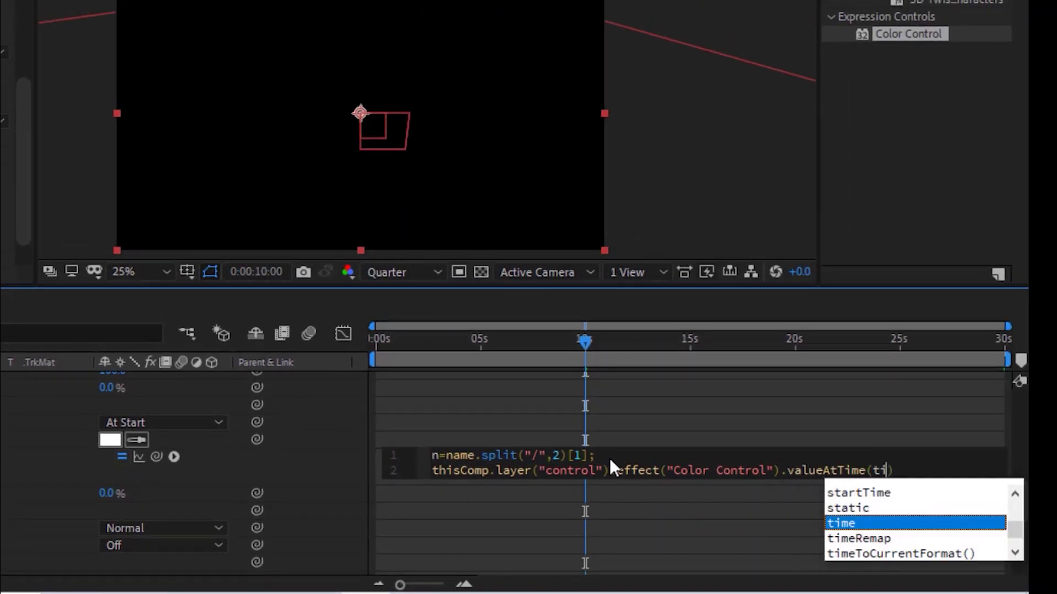
{"action": "type", "text": "-"}
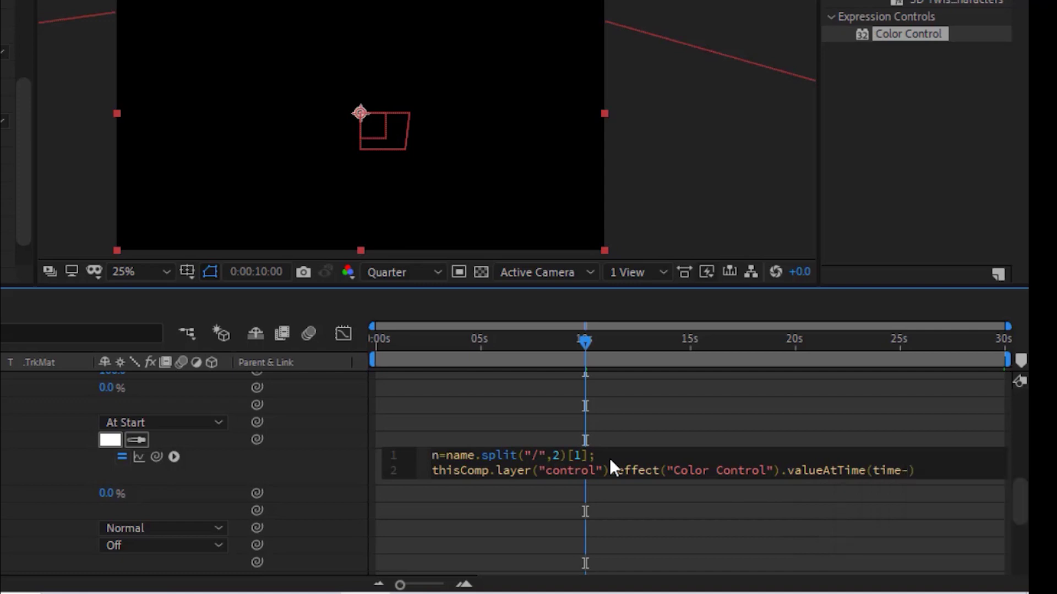
{"action": "type", "text": "N/15"}
{"action": "left_click", "coordinate": [312, 477]}
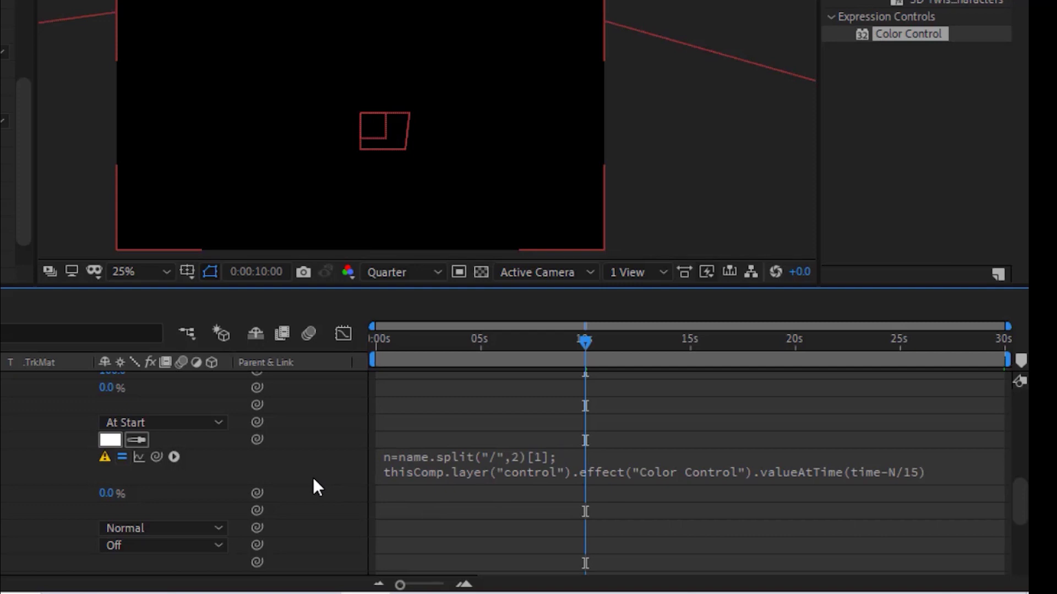
Insert ("Color") directly after effect("Color Control") in the Color expression and apply it
{"action": "left_click", "coordinate": [712, 472]}
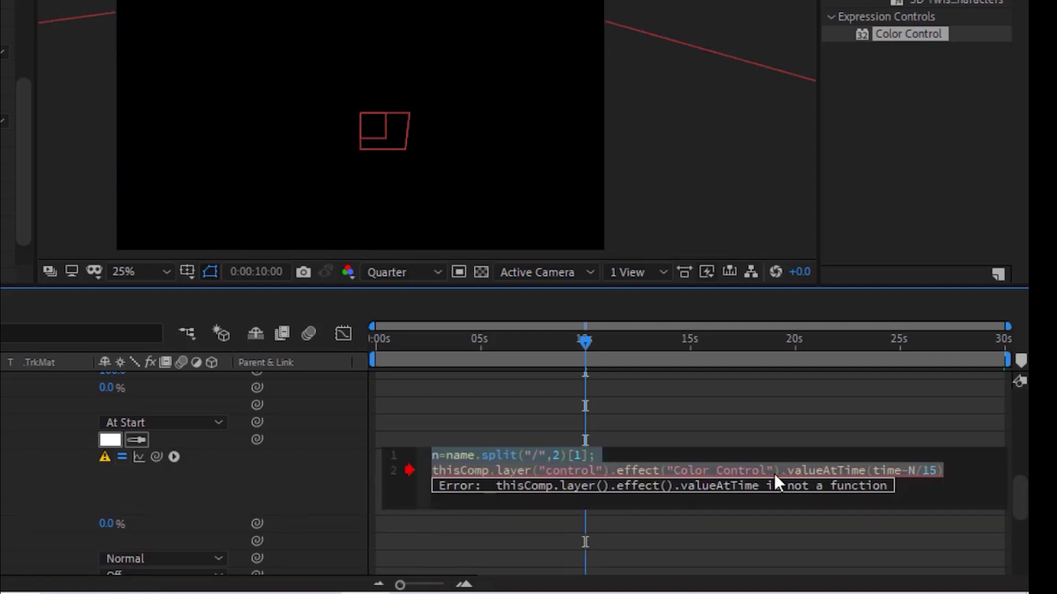
{"action": "left_click", "coordinate": [779, 471]}
{"action": "type", "text": "()"}
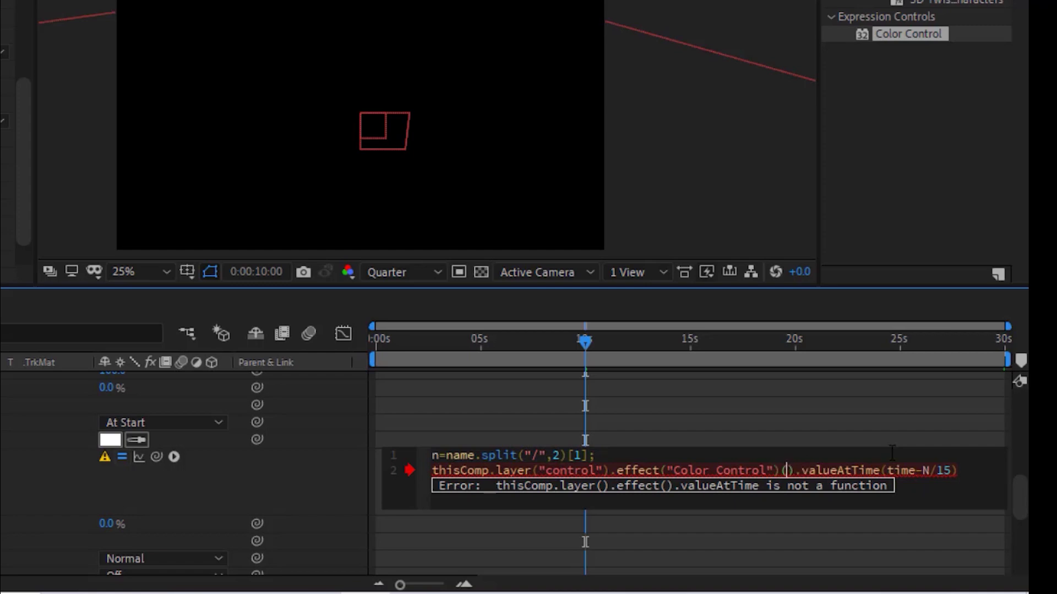
{"action": "type", "text": "\"Colo"}
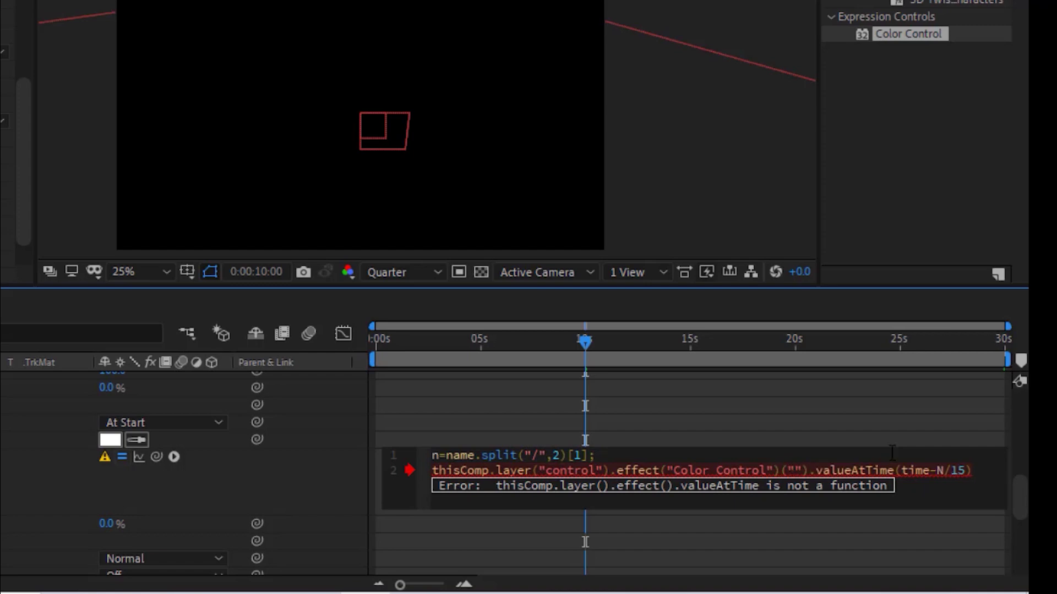
{"action": "type", "text": "r"}
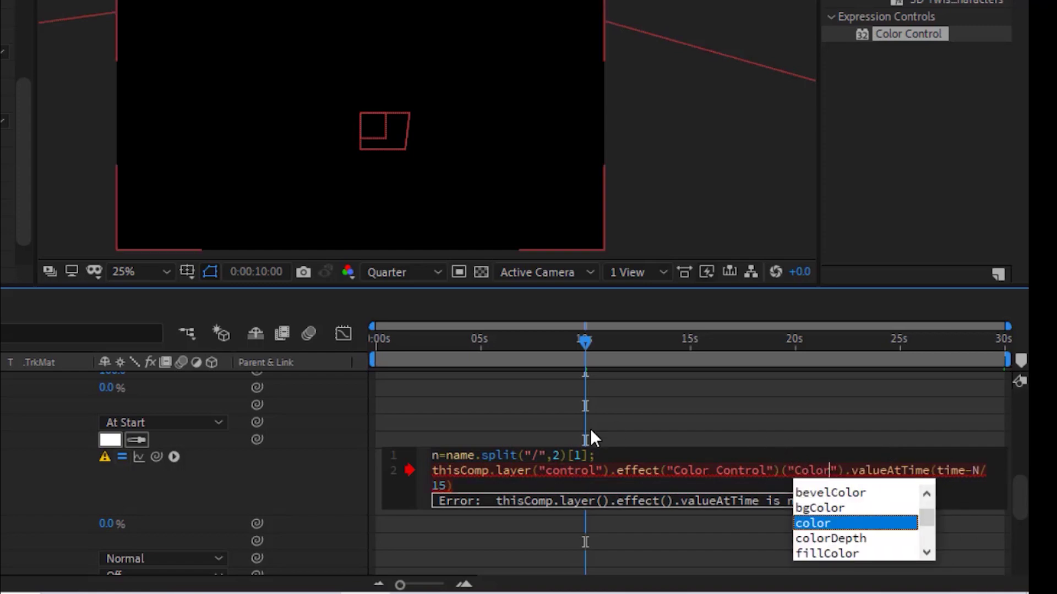
{"action": "left_click", "coordinate": [292, 468]}
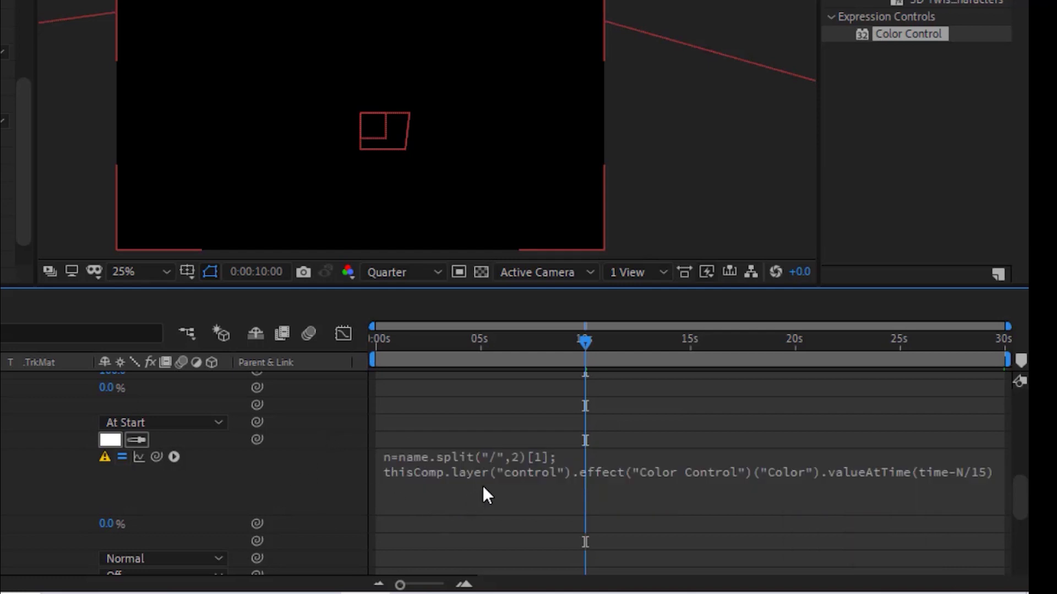
Change the variable name in the Color expression's first line to a capital N and apply the expression
{"action": "left_click", "coordinate": [459, 476]}
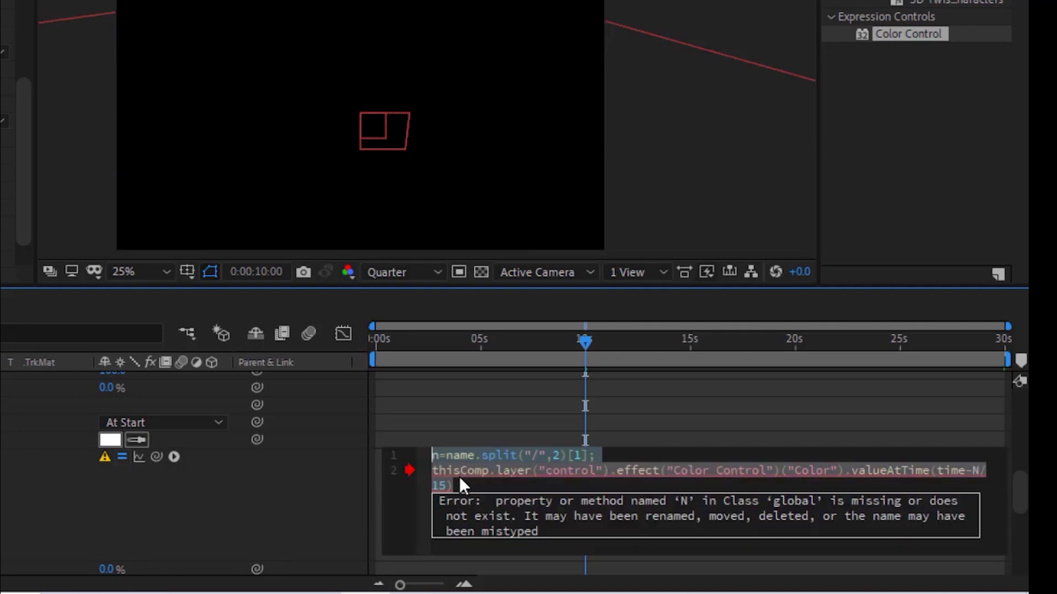
{"action": "type", "text": "N"}
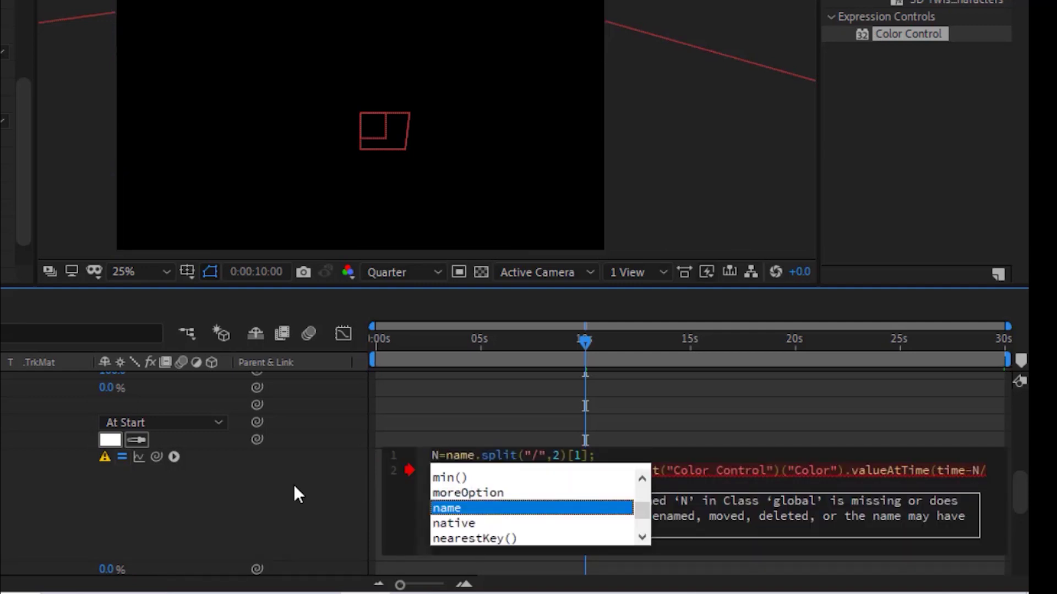
{"action": "left_click", "coordinate": [261, 494]}
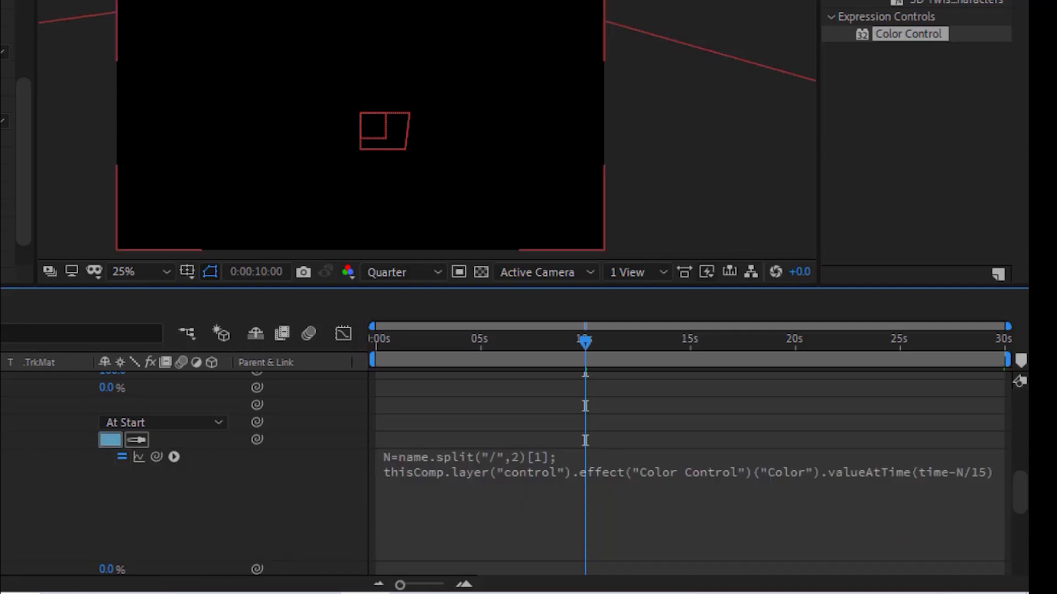
Collapse the Color expression in the timeline and set the particles' Blend Mode to Add
{"action": "left_click", "coordinate": [0, 439]}
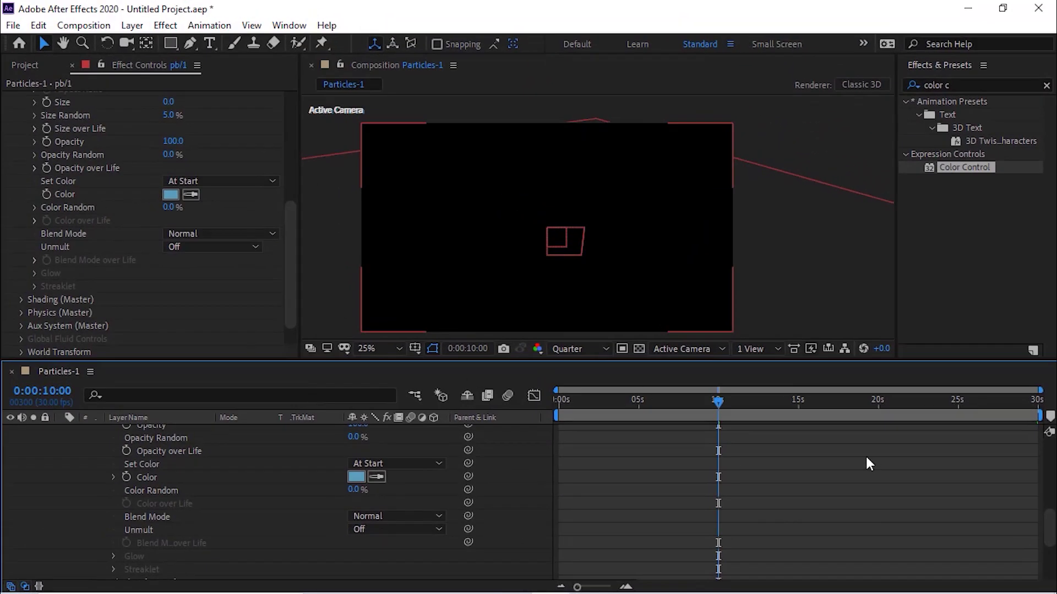
{"action": "left_click_drag", "start_coordinate": [1054, 529], "coordinate": [1054, 475]}
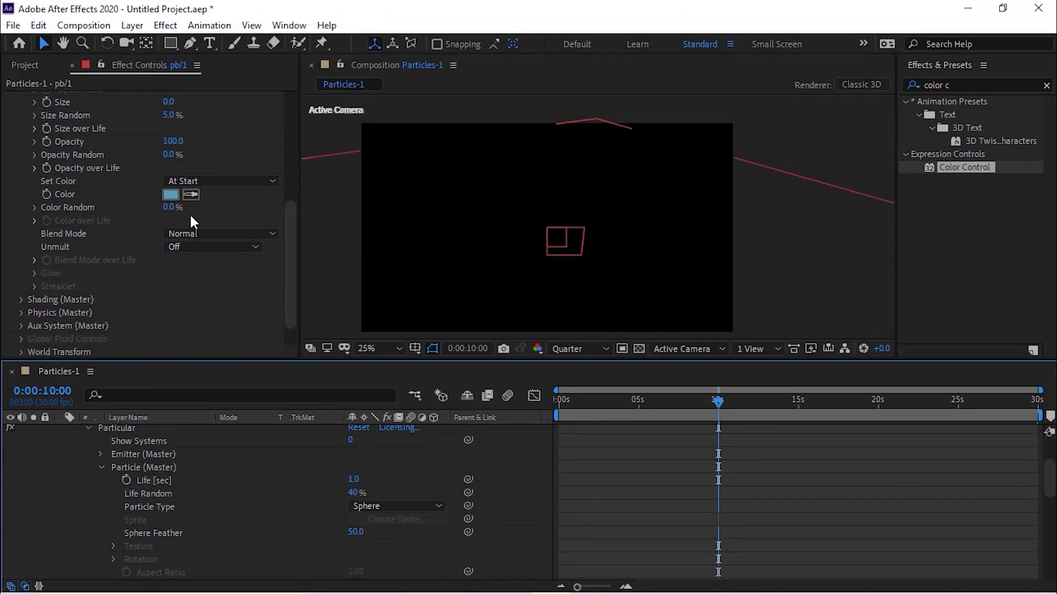
{"action": "left_click", "coordinate": [187, 234]}
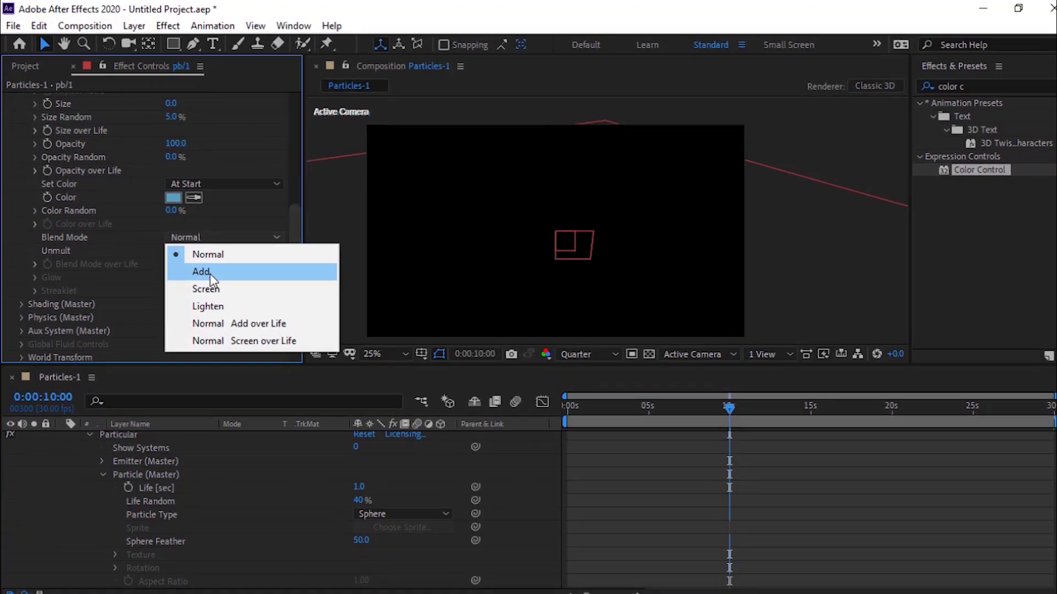
{"action": "left_click", "coordinate": [210, 272]}
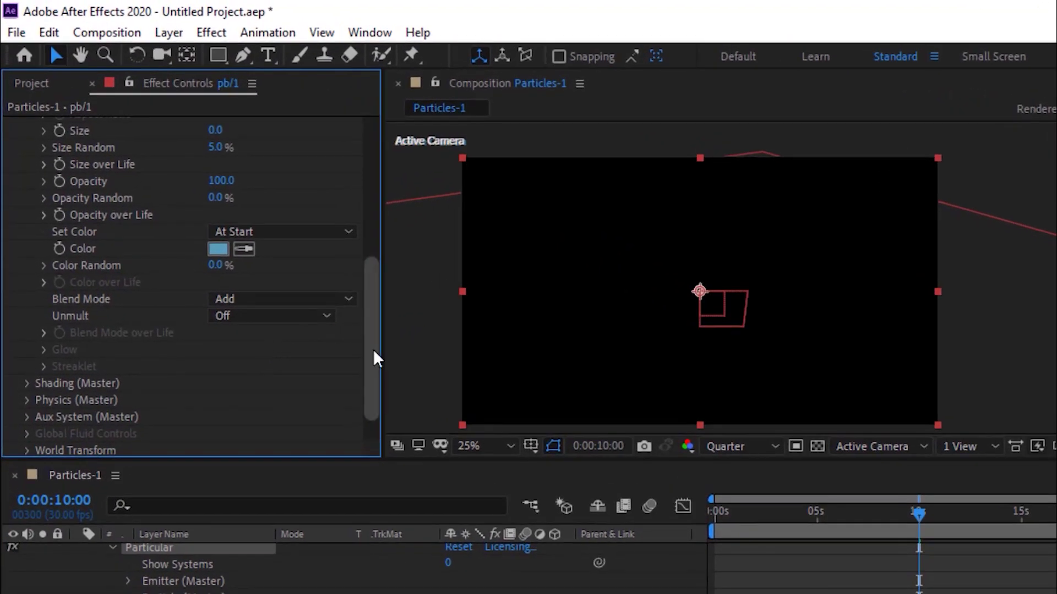
Collapse the pb/1 layer's properties in the timeline and Particular's Particle settings
{"action": "left_click_drag", "start_coordinate": [296, 279], "coordinate": [297, 212]}
{"action": "left_click_drag", "start_coordinate": [374, 268], "coordinate": [374, 238]}
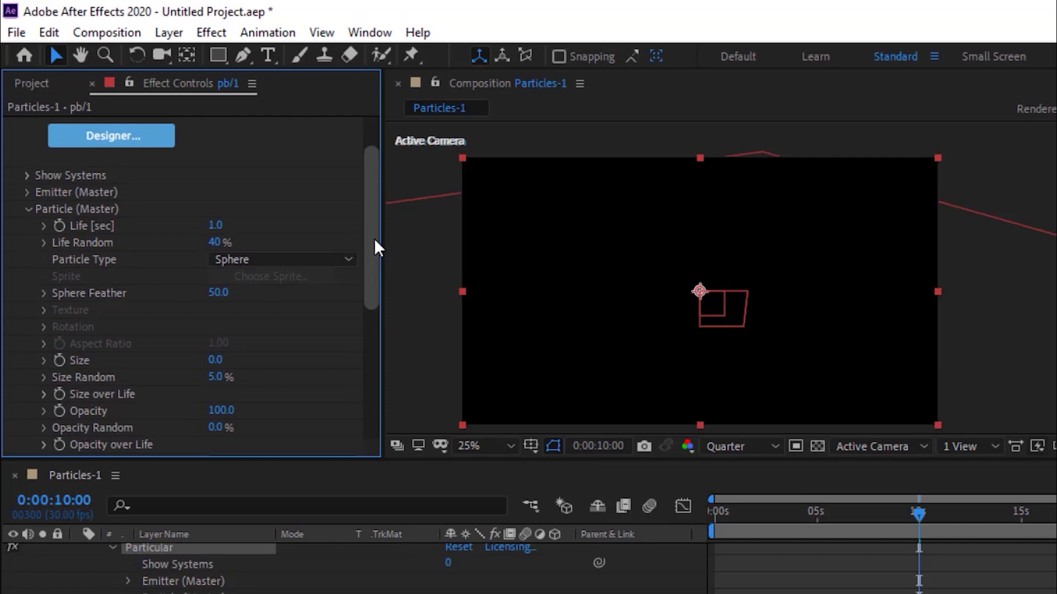
{"action": "key", "text": "u"}
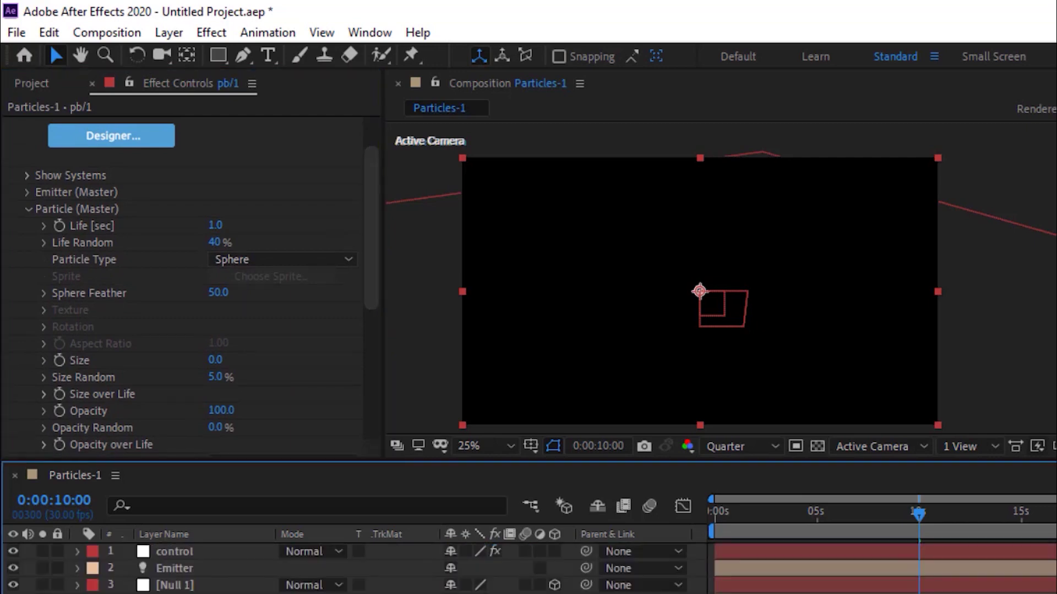
{"action": "left_click", "coordinate": [64, 512]}
{"action": "scroll", "coordinate": [307, 204], "scroll_direction": "down", "scroll_amount": 2}
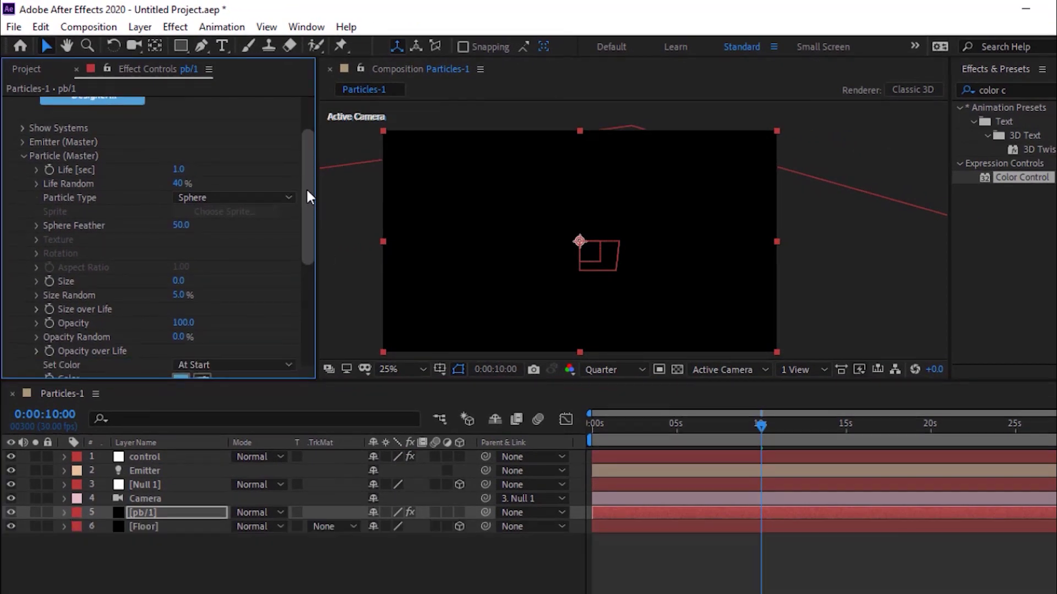
{"action": "scroll", "coordinate": [306, 187], "scroll_direction": "up", "scroll_amount": 2}
{"action": "left_click", "coordinate": [25, 200]}
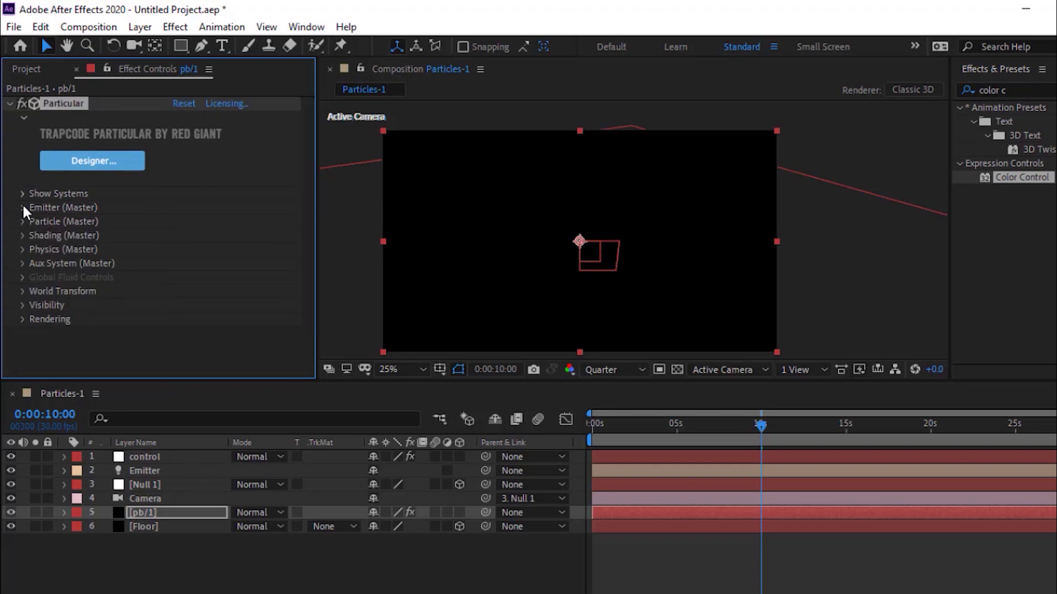
Set Particular's Physics Model to Bounce with a Gravity of 580
{"action": "left_click", "coordinate": [21, 249]}
{"action": "left_click", "coordinate": [214, 263]}
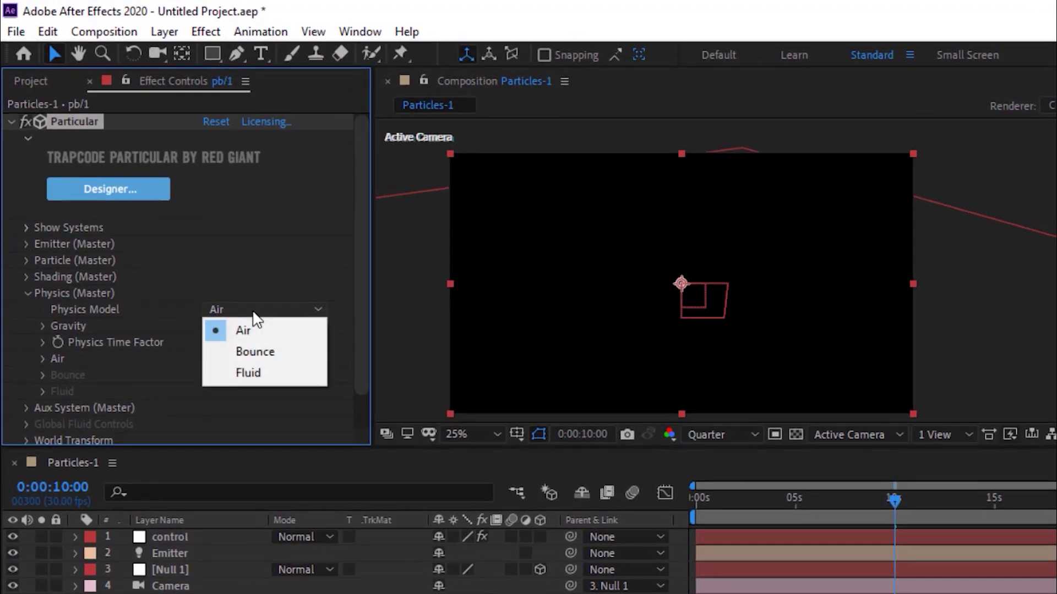
{"action": "left_click", "coordinate": [265, 352]}
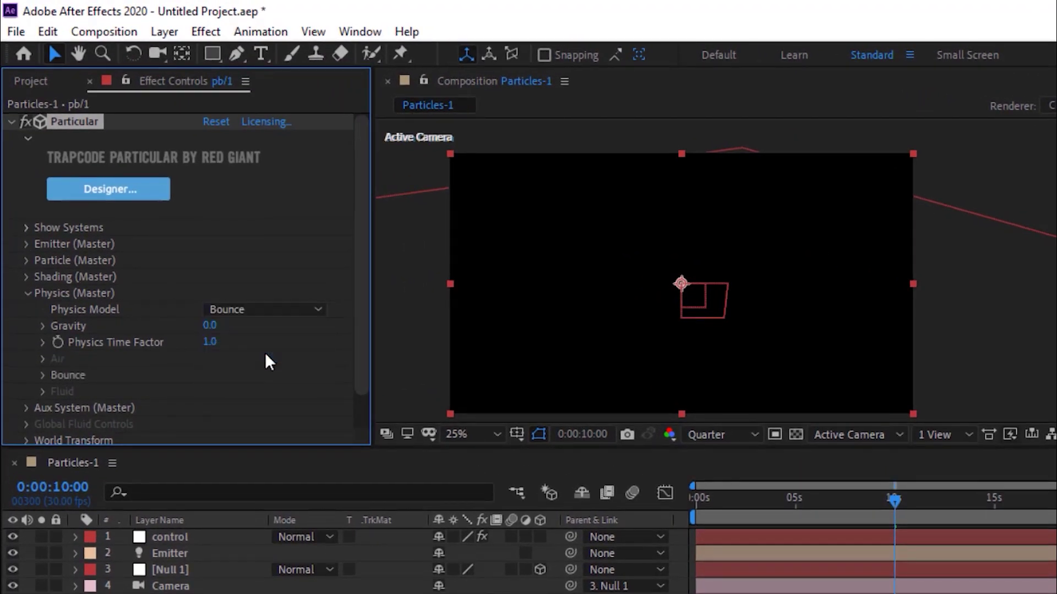
{"action": "left_click", "coordinate": [212, 326]}
{"action": "type", "text": "580"}
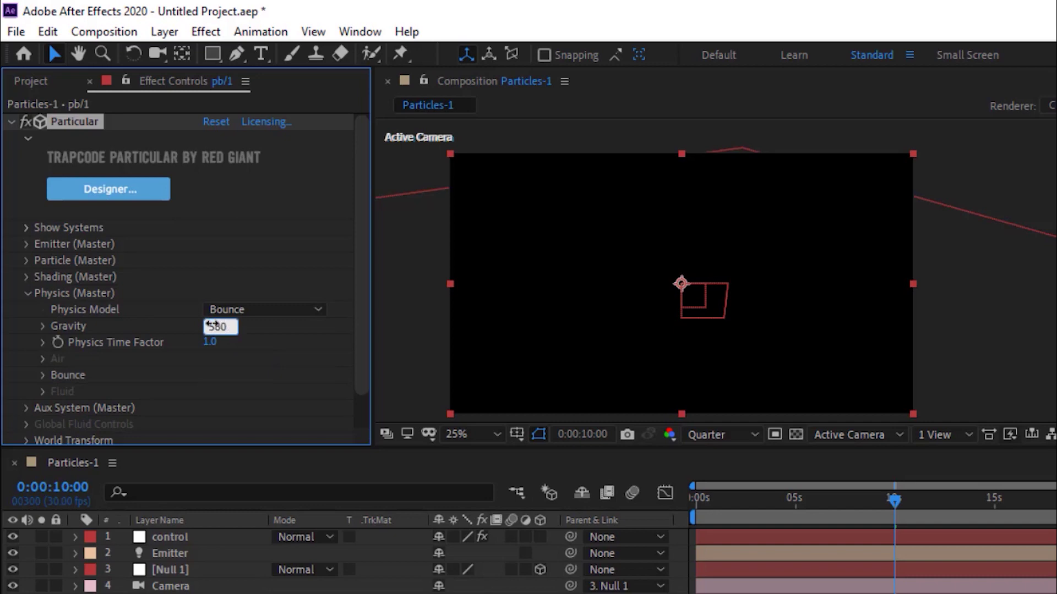
{"action": "key", "text": "Return"}
Assign the Floor layer as the Floor Layer in Particular's Bounce settings
{"action": "left_click", "coordinate": [43, 375]}
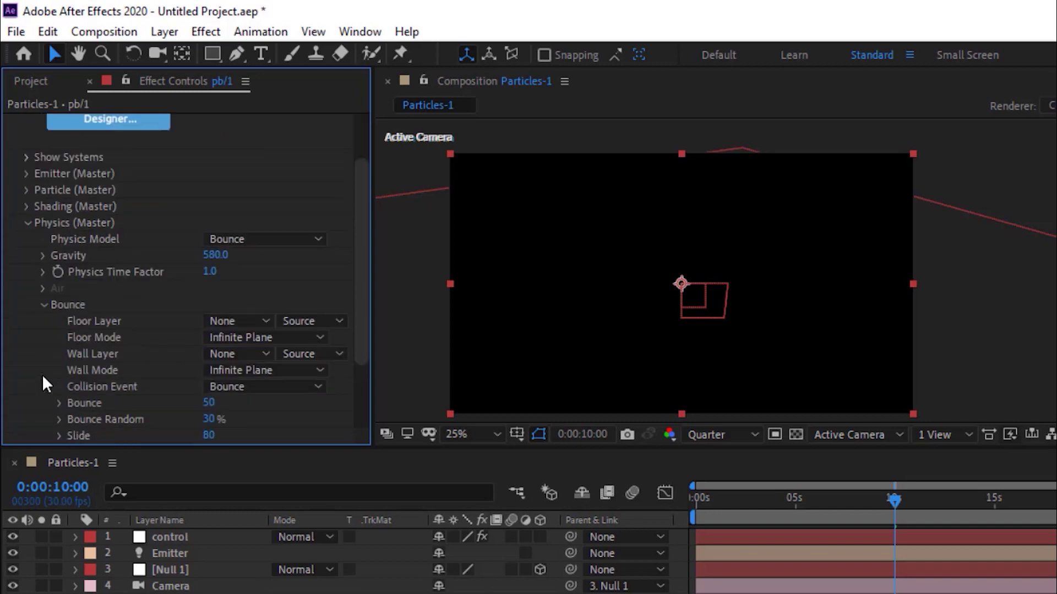
{"action": "left_click", "coordinate": [231, 321]}
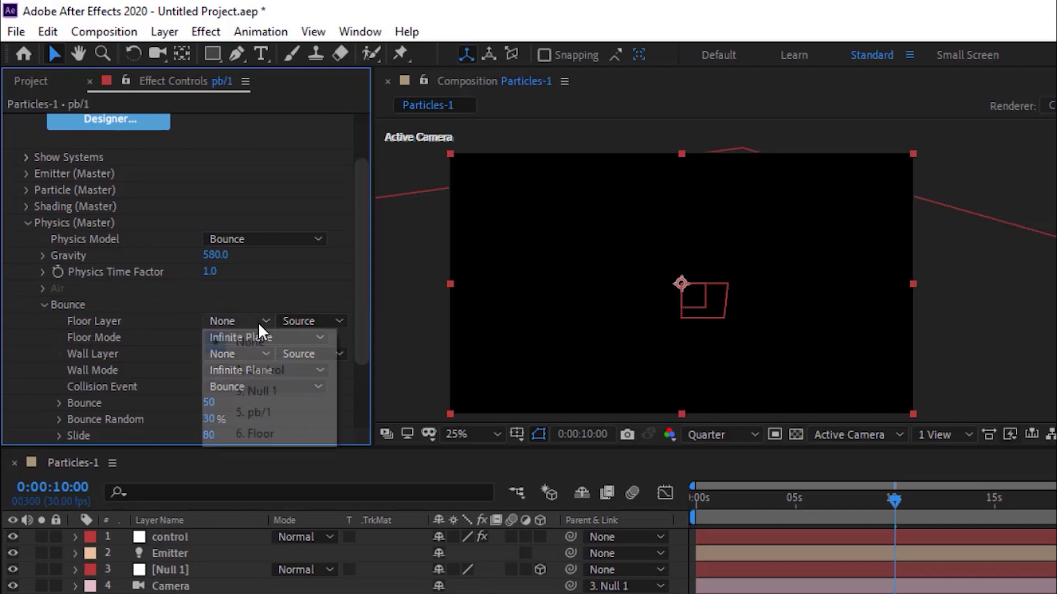
{"action": "left_click", "coordinate": [278, 438]}
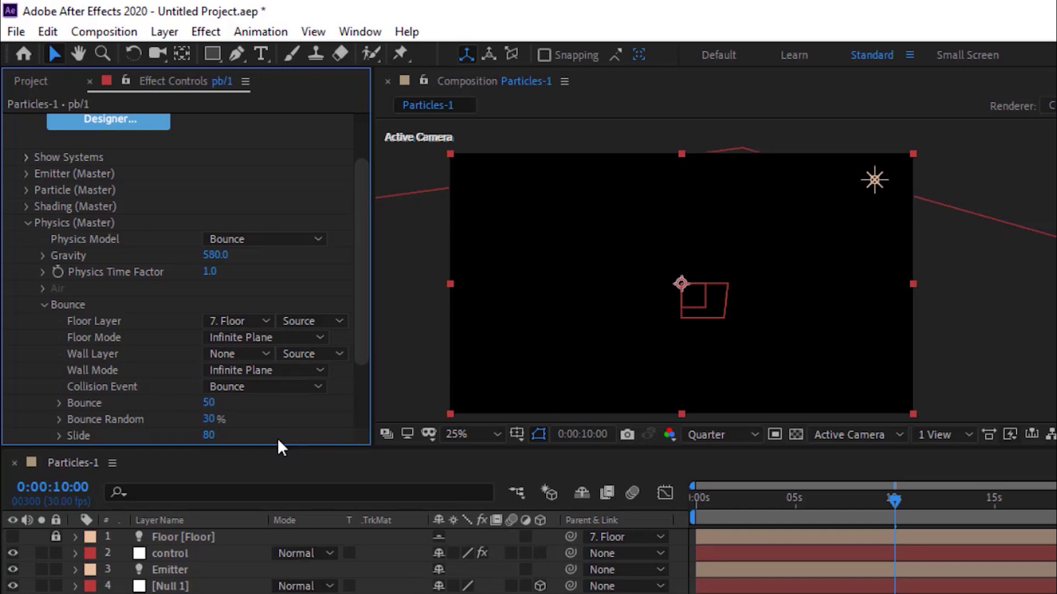
Set Bounce, Bounce Random and Slide to 0 and collapse the Bounce and Physics settings
{"action": "left_click", "coordinate": [207, 404]}
{"action": "type", "text": "0"}
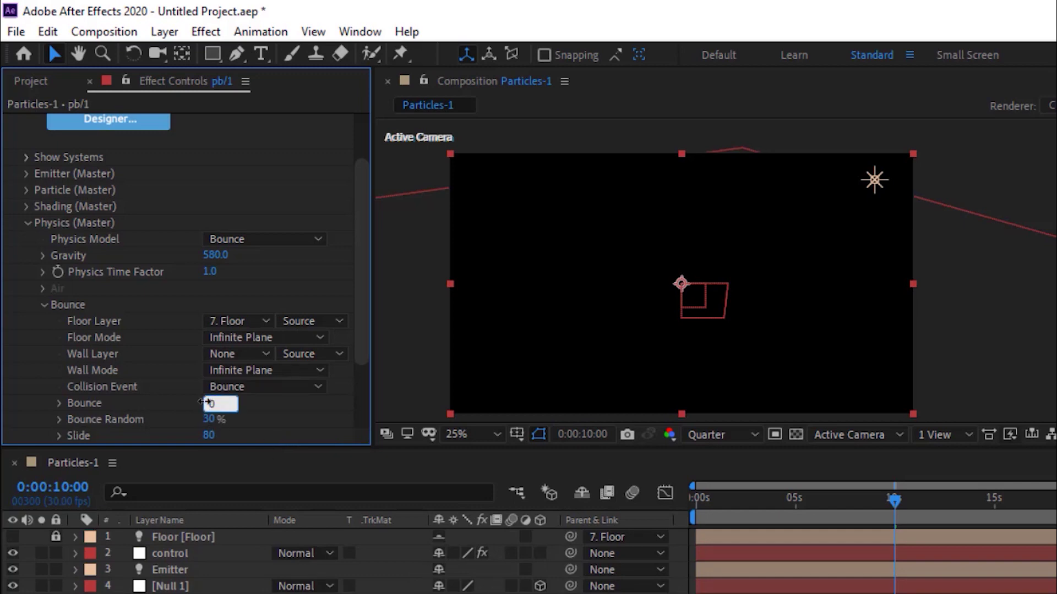
{"action": "key", "text": "Tab"}
{"action": "type", "text": "0"}
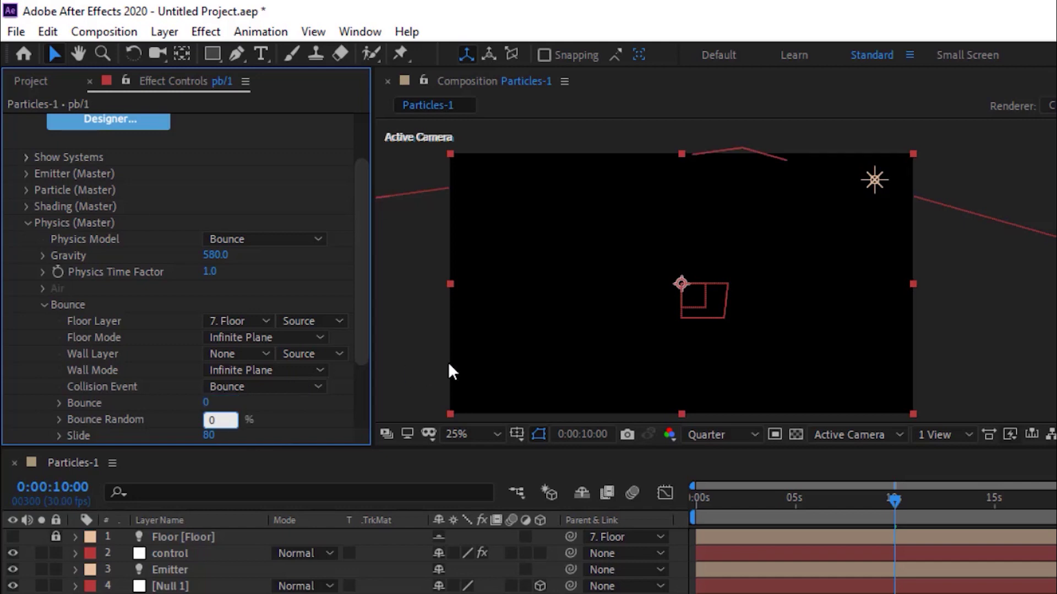
{"action": "key", "text": "Tab"}
{"action": "type", "text": "0"}
{"action": "key", "text": "Return"}
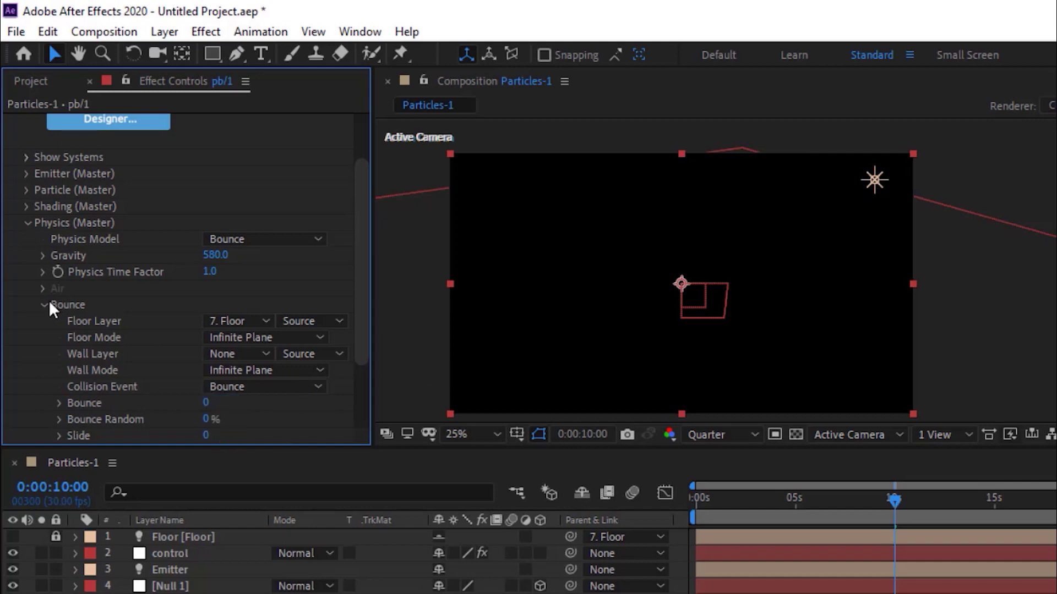
{"action": "left_click", "coordinate": [45, 304]}
{"action": "left_click", "coordinate": [27, 255]}
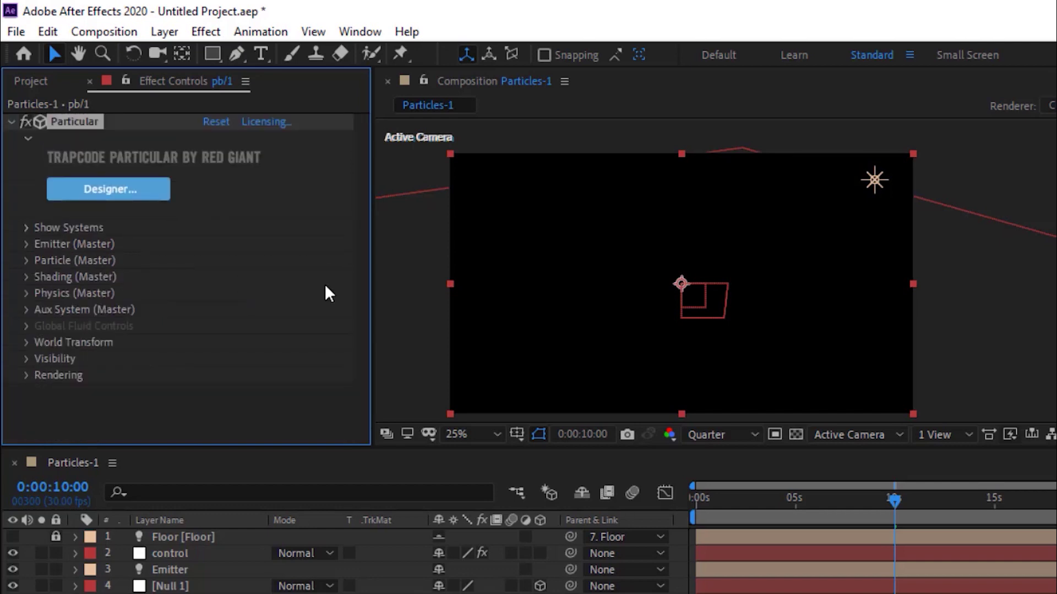
Set the Aux System to emit At Bounce Event
{"action": "left_click", "coordinate": [25, 309]}
{"action": "scroll", "coordinate": [24, 306], "scroll_direction": "down", "scroll_amount": 4}
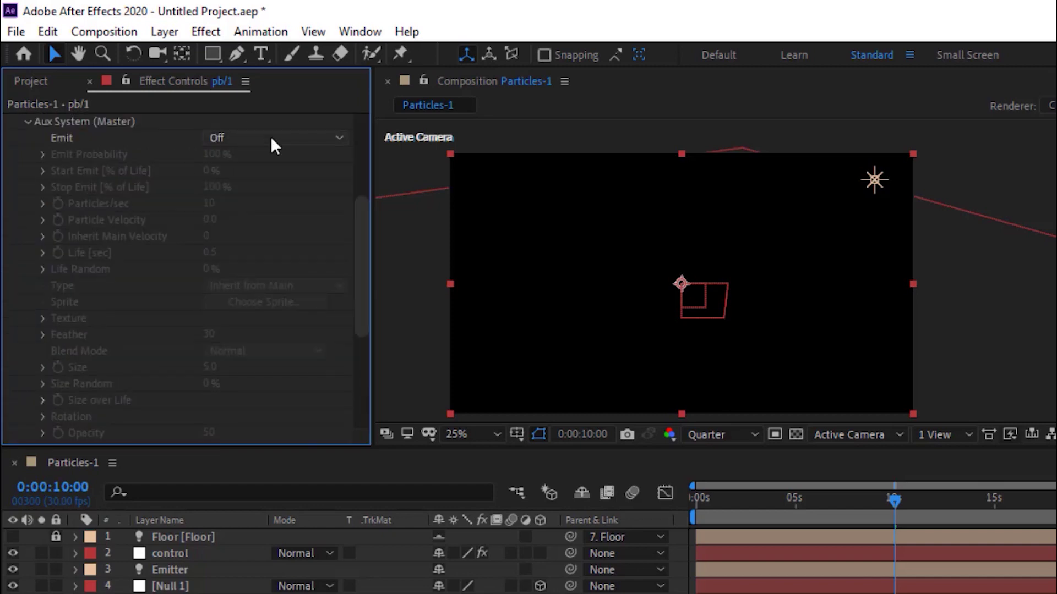
{"action": "left_click", "coordinate": [269, 137]}
{"action": "left_click", "coordinate": [279, 180]}
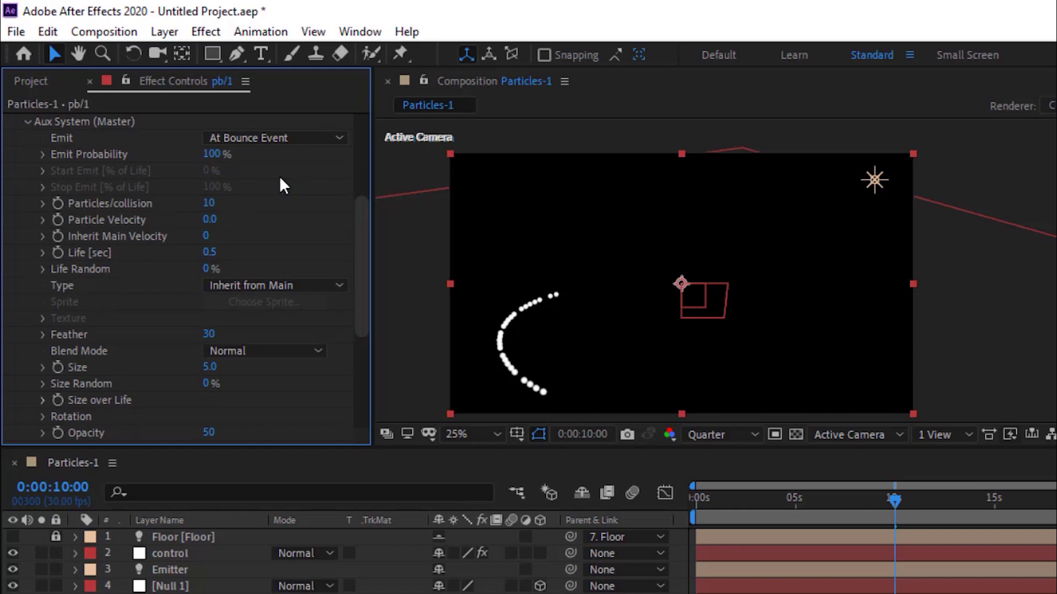
Set the Aux System's Particles/collision to 100, Particle Velocity to 150 and Inherit Main Velocity to 100
{"action": "left_click", "coordinate": [209, 203]}
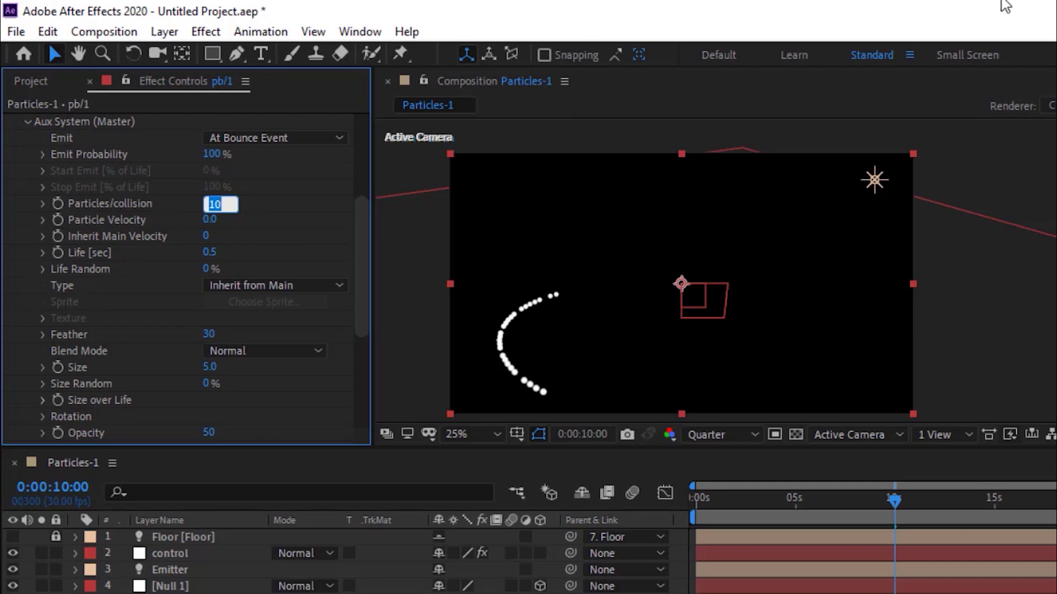
{"action": "type", "text": "100"}
{"action": "key", "text": "Tab"}
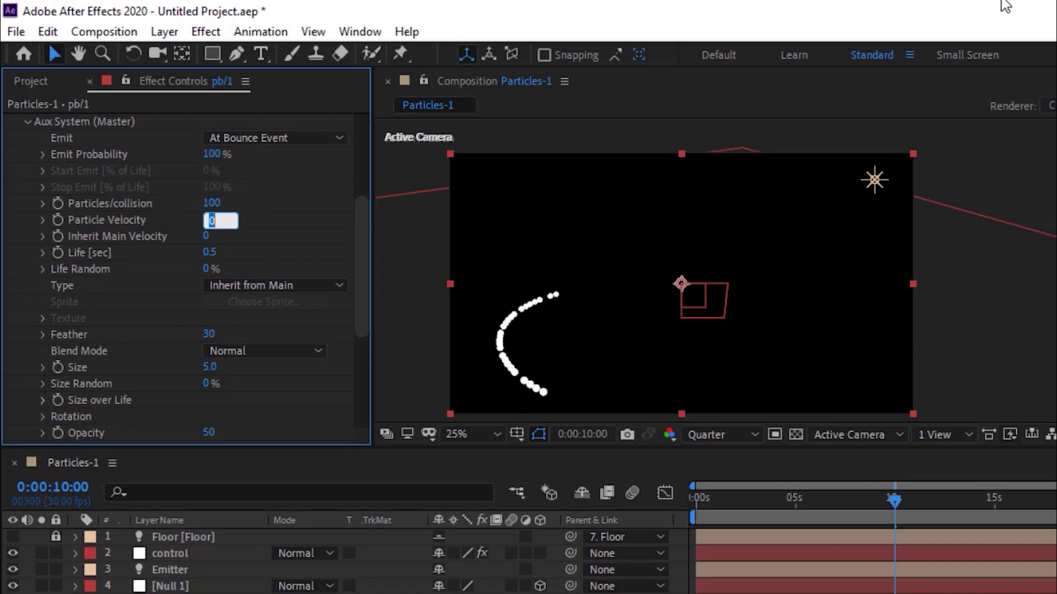
{"action": "type", "text": "150"}
{"action": "key", "text": "Tab"}
{"action": "type", "text": "100"}
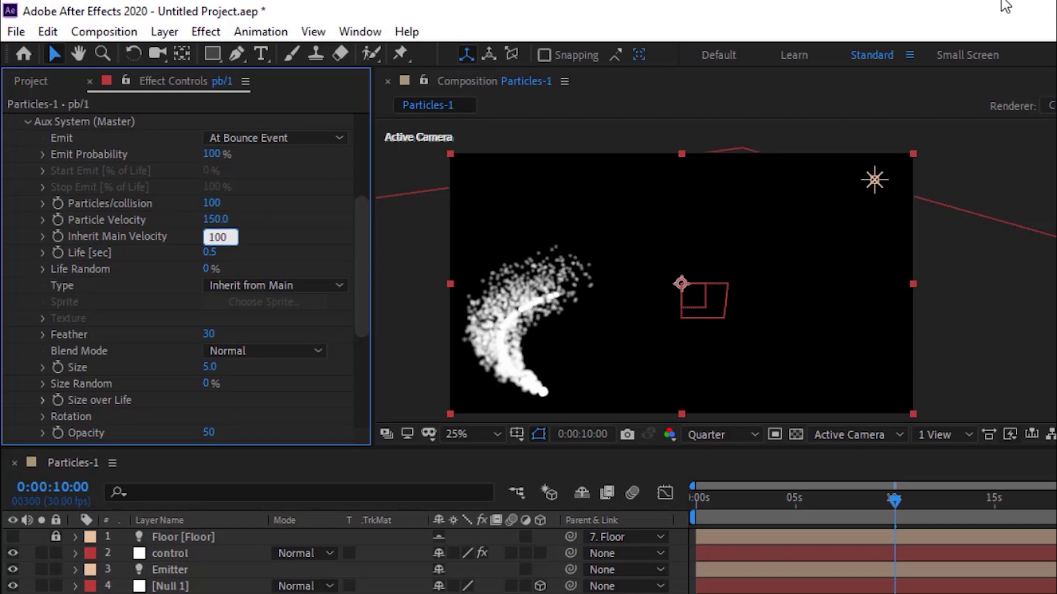
Set the aux particles' Life to 1.5 seconds and Life Random to 50%
{"action": "key", "text": "Tab"}
{"action": "type", "text": "1.5"}
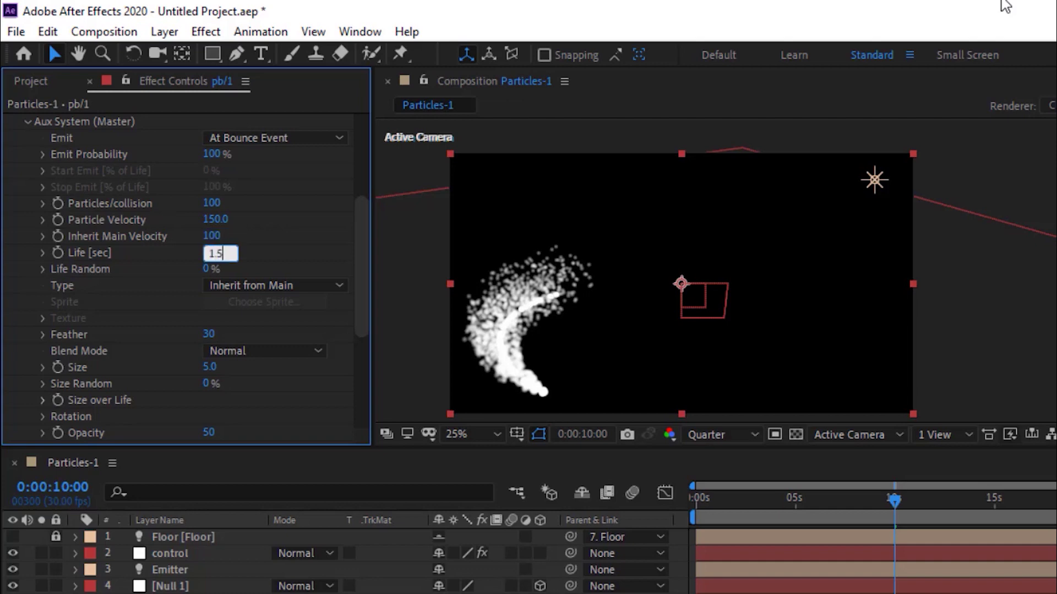
{"action": "key", "text": "Tab"}
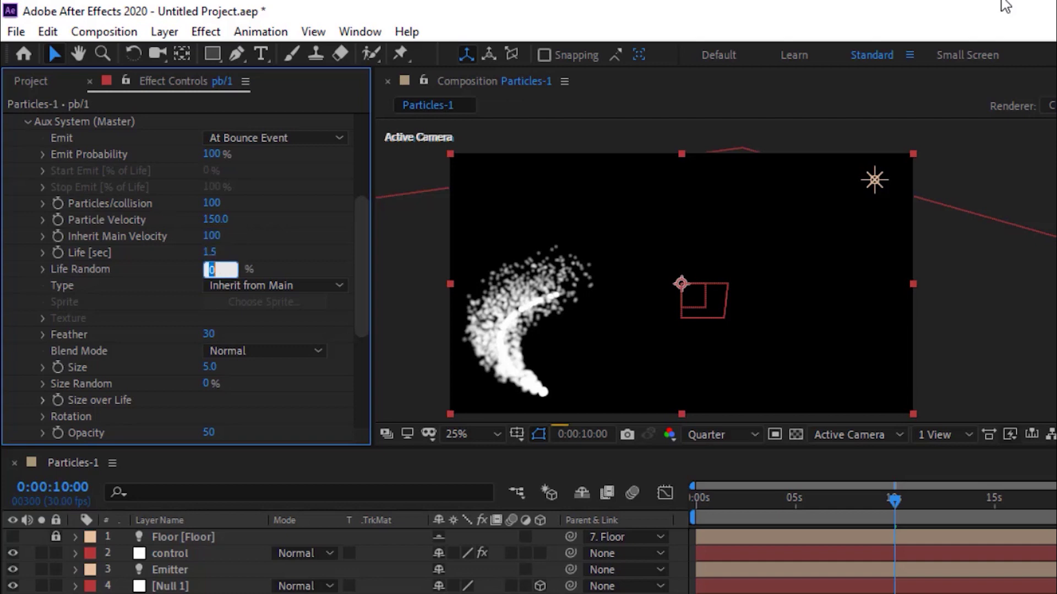
{"action": "type", "text": "50"}
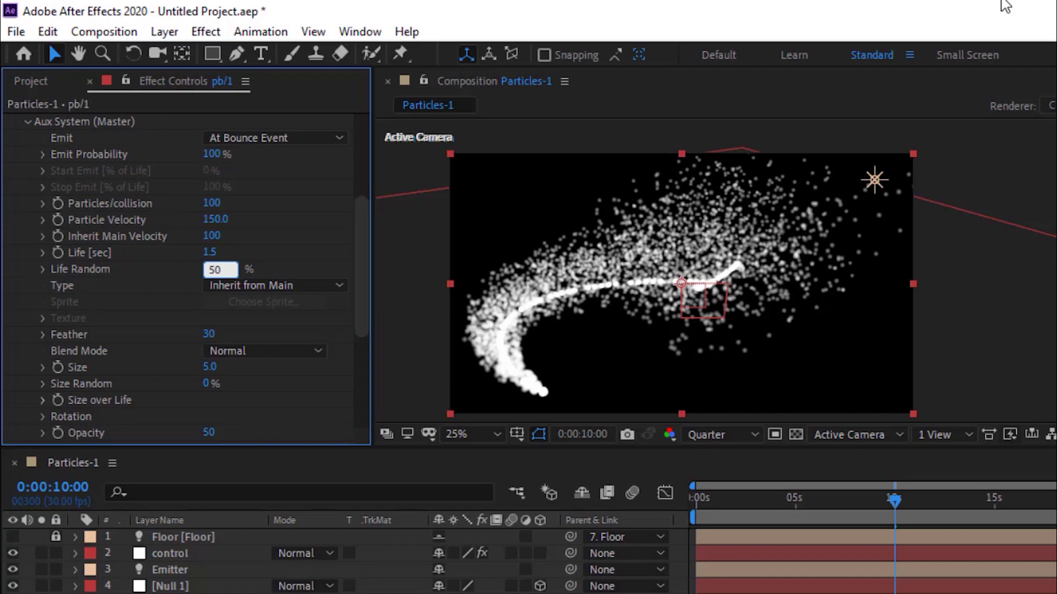
{"action": "key", "text": "Return"}
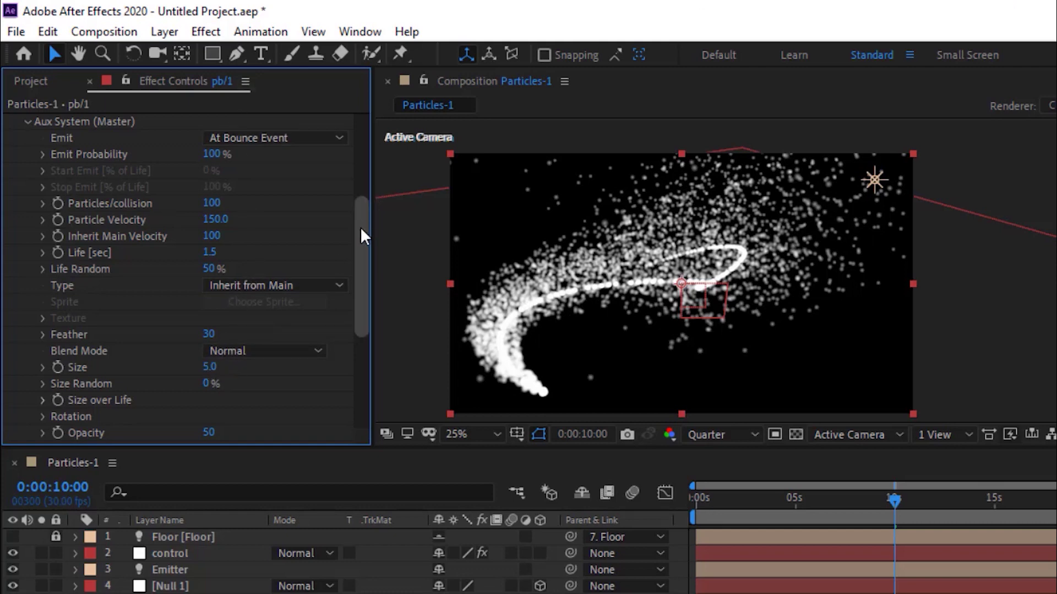
Set the aux particles' Blend Mode to Screen
{"action": "left_click_drag", "start_coordinate": [363, 237], "coordinate": [364, 254]}
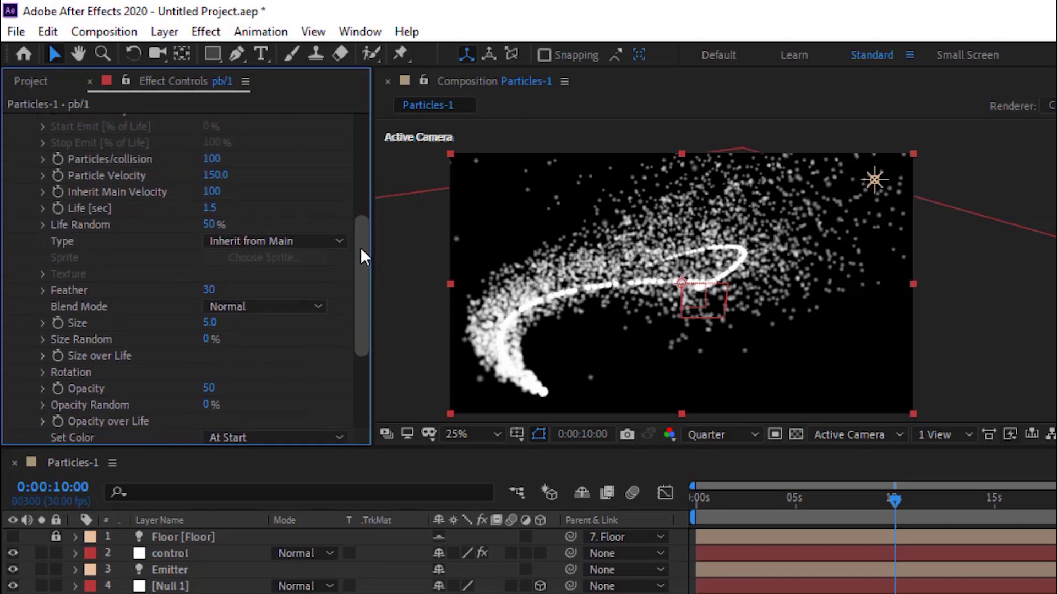
{"action": "left_click", "coordinate": [297, 304]}
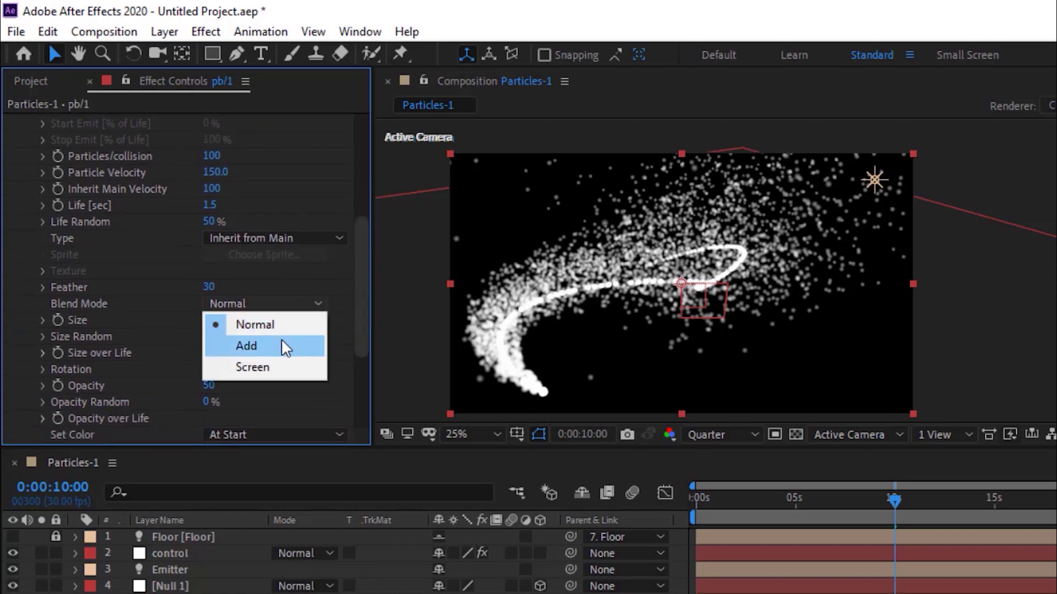
{"action": "left_click", "coordinate": [278, 369]}
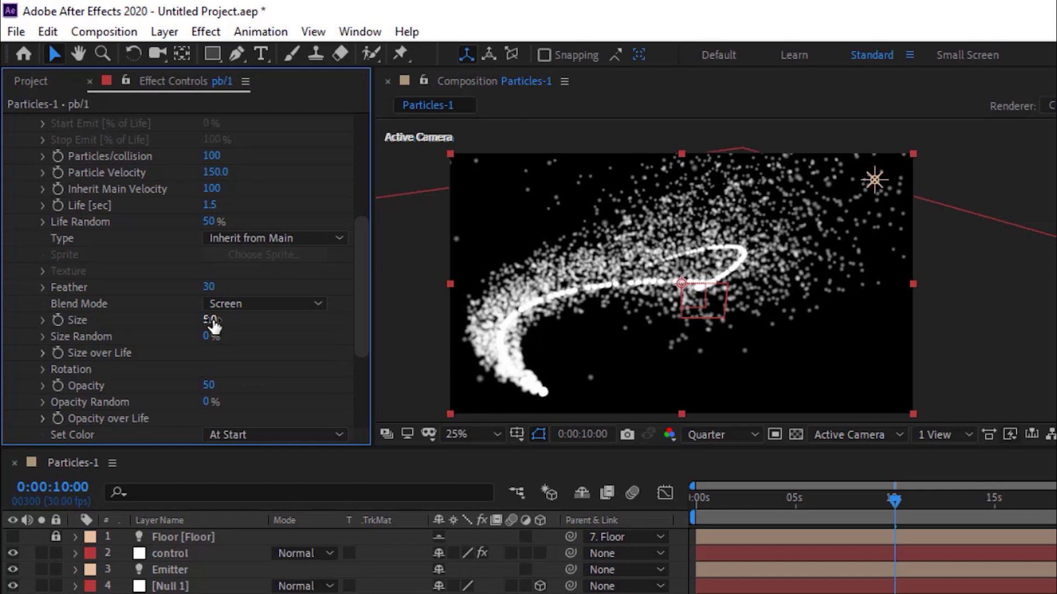
Set the aux particles' Size to 4 and Size Random to 50%
{"action": "left_click", "coordinate": [213, 321]}
{"action": "type", "text": "4"}
{"action": "key", "text": "Tab"}
{"action": "type", "text": "30"}
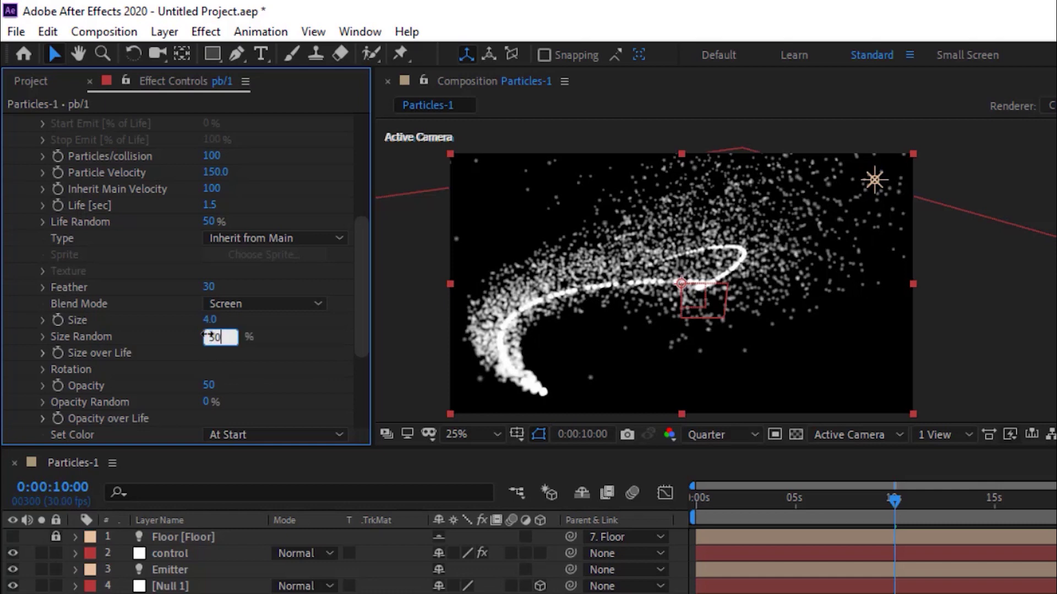
{"action": "key", "text": "Return"}
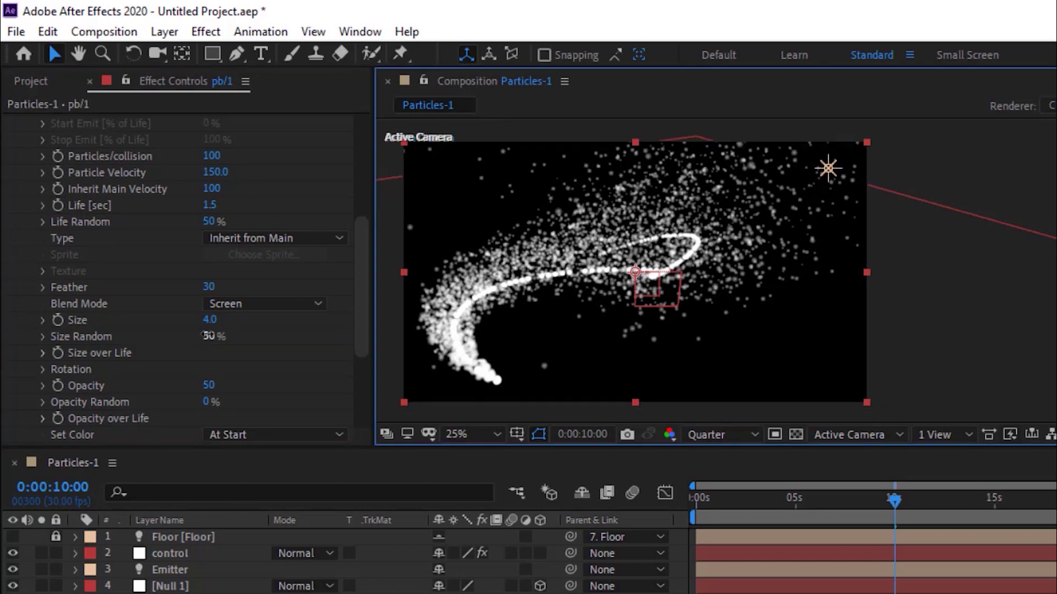
Apply the triangular rise-and-fall preset to the aux particles' Size over Life curve
{"action": "left_click_drag", "start_coordinate": [360, 264], "coordinate": [361, 297]}
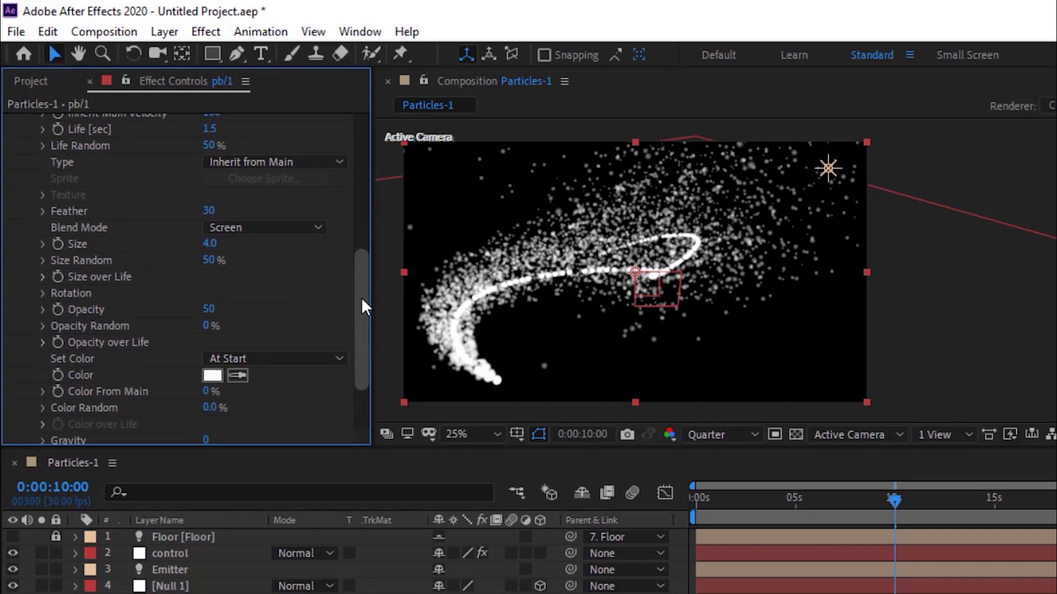
{"action": "left_click", "coordinate": [43, 276]}
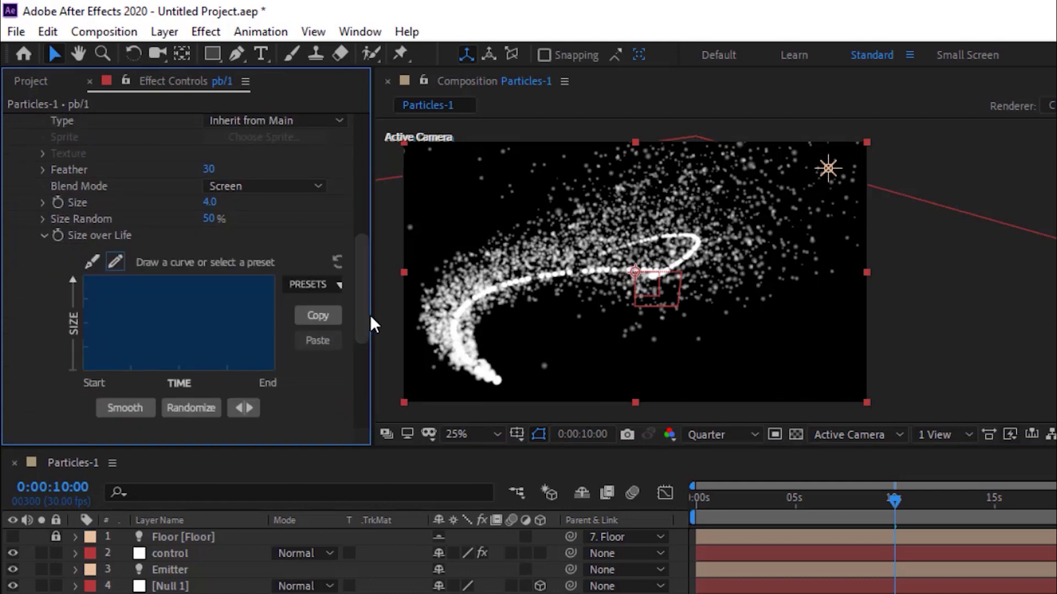
{"action": "left_click_drag", "start_coordinate": [370, 318], "coordinate": [416, 313]}
{"action": "left_click", "coordinate": [340, 285]}
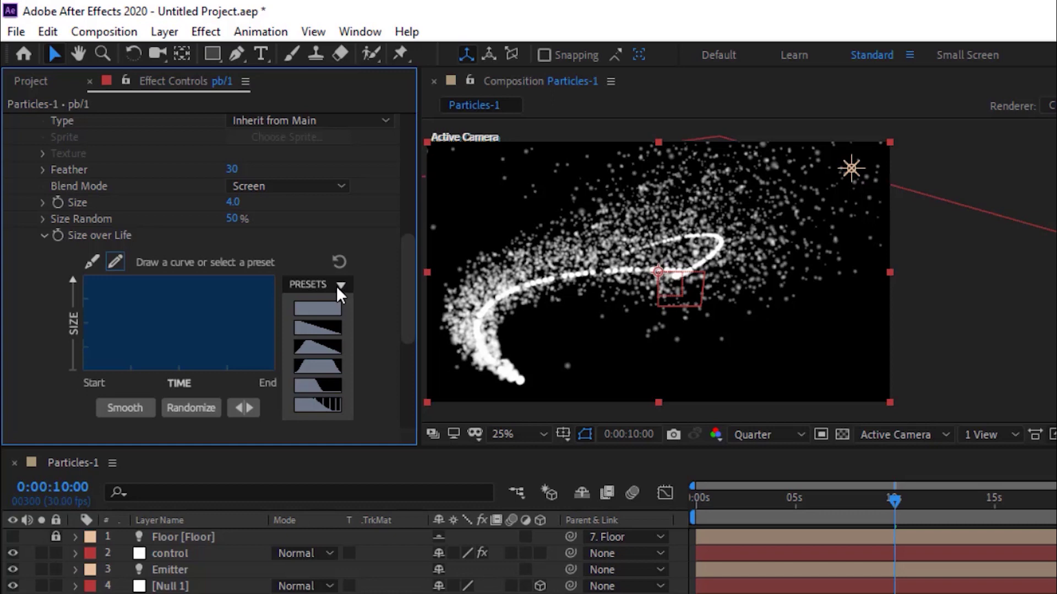
{"action": "left_click", "coordinate": [319, 346]}
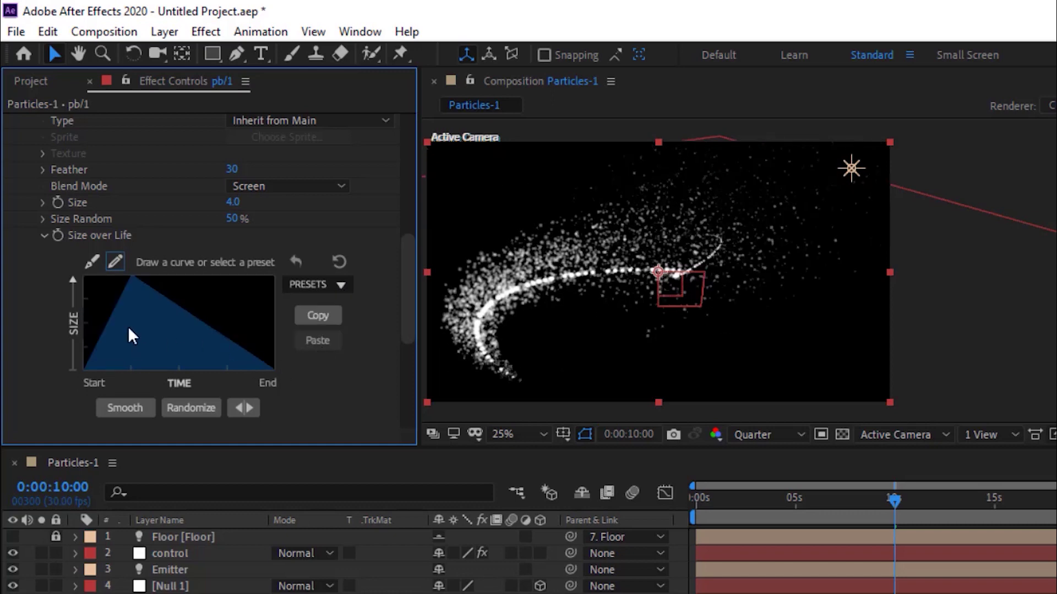
Reshape the Size over Life curve by pulling its first points down to zero size at about a third of the time, and collapse it
{"action": "left_click", "coordinate": [113, 257]}
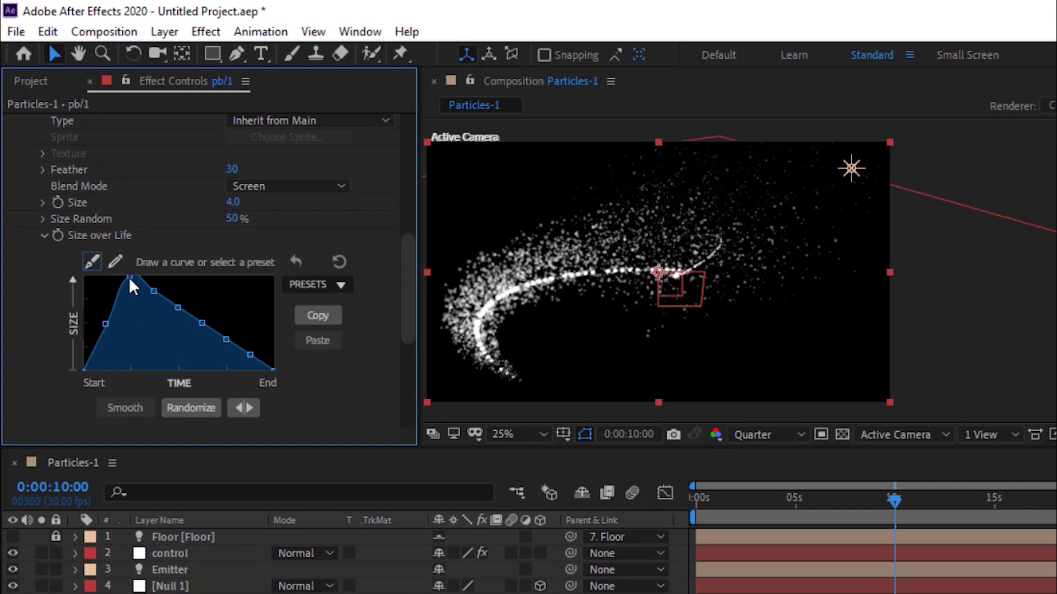
{"action": "left_click_drag", "start_coordinate": [86, 366], "coordinate": [151, 372]}
{"action": "left_click_drag", "start_coordinate": [106, 323], "coordinate": [152, 372]}
{"action": "left_click", "coordinate": [44, 236]}
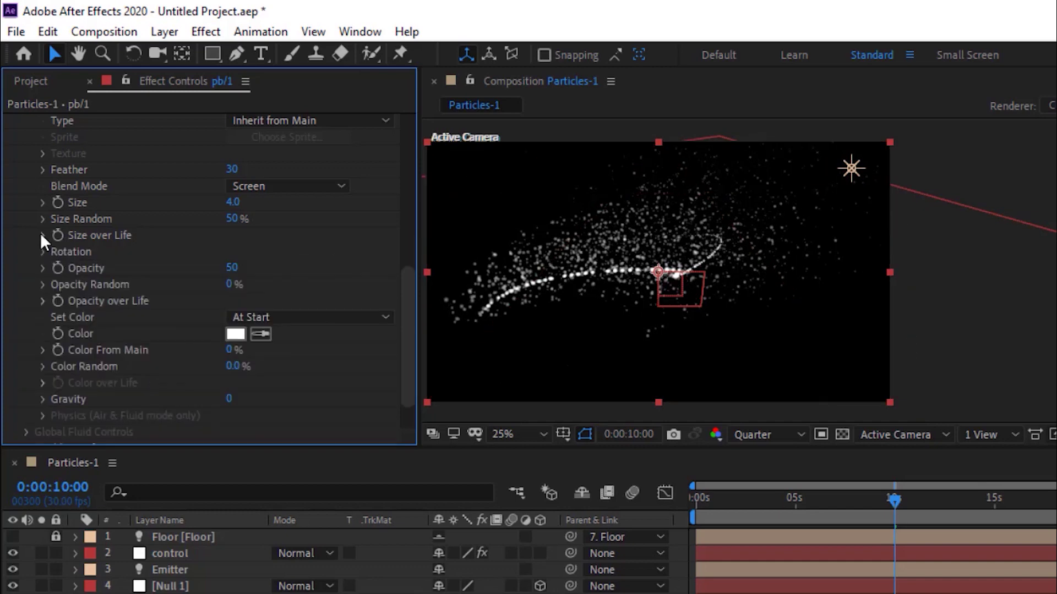
Set the aux particles' Opacity to 100
{"action": "left_click", "coordinate": [231, 268]}
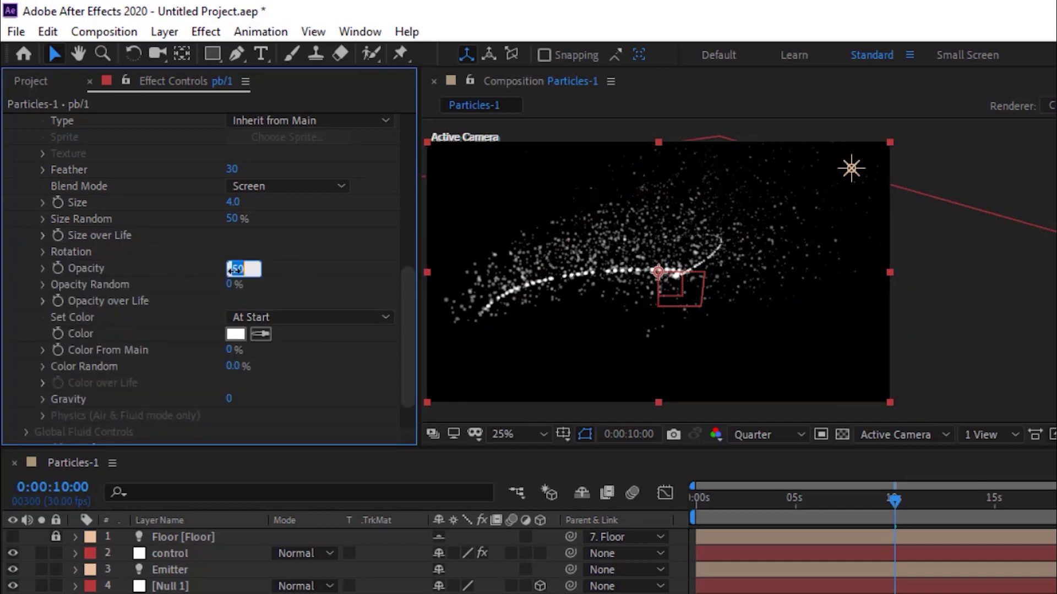
{"action": "type", "text": "100"}
{"action": "key", "text": "Return"}
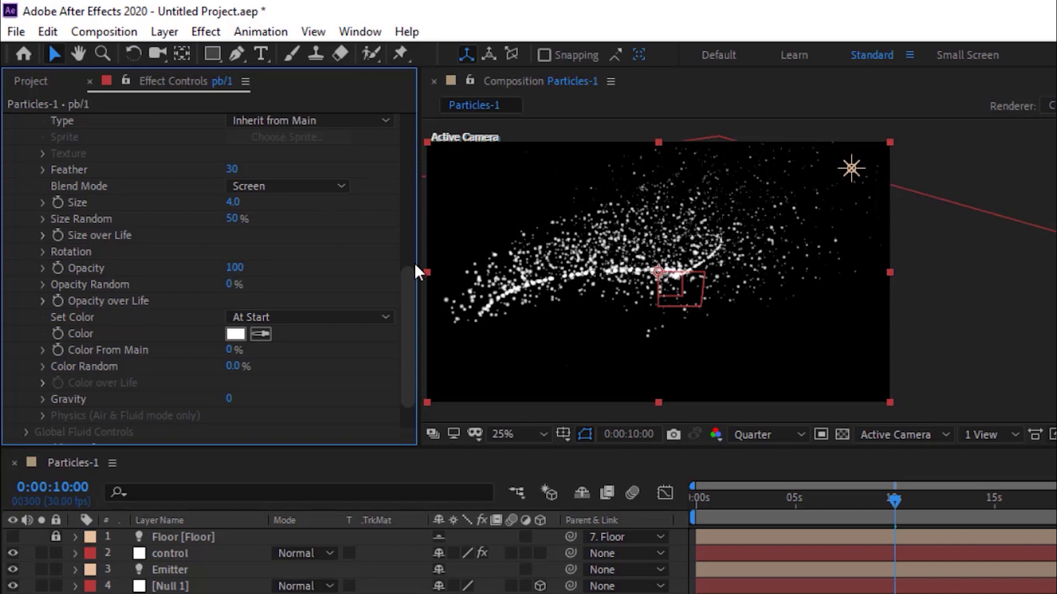
Set the aux particles' Set Color option to Over Life and Color From Main to 100%
{"action": "left_click", "coordinate": [267, 318]}
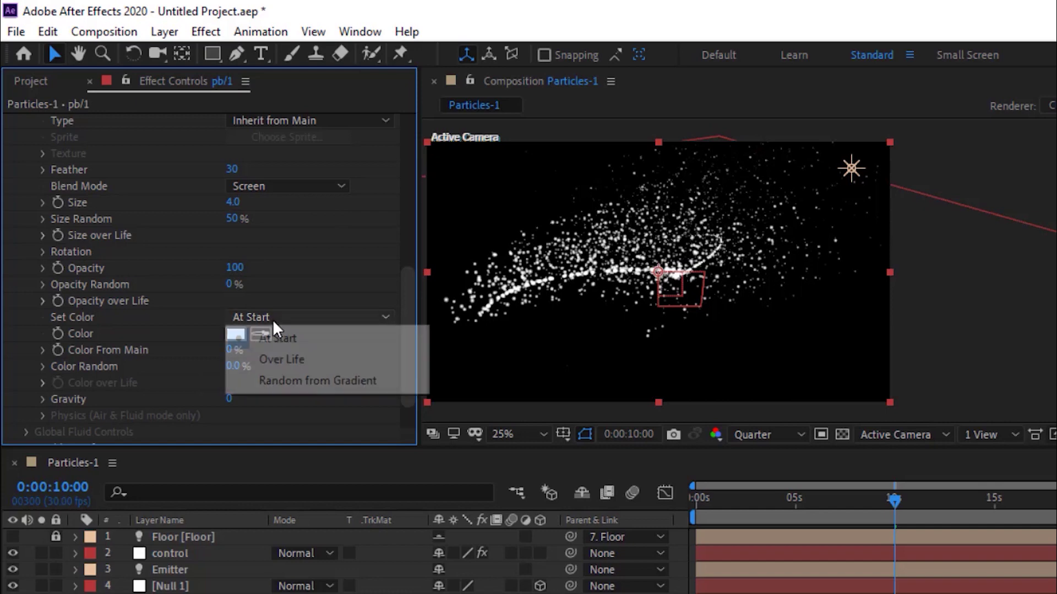
{"action": "left_click", "coordinate": [282, 363]}
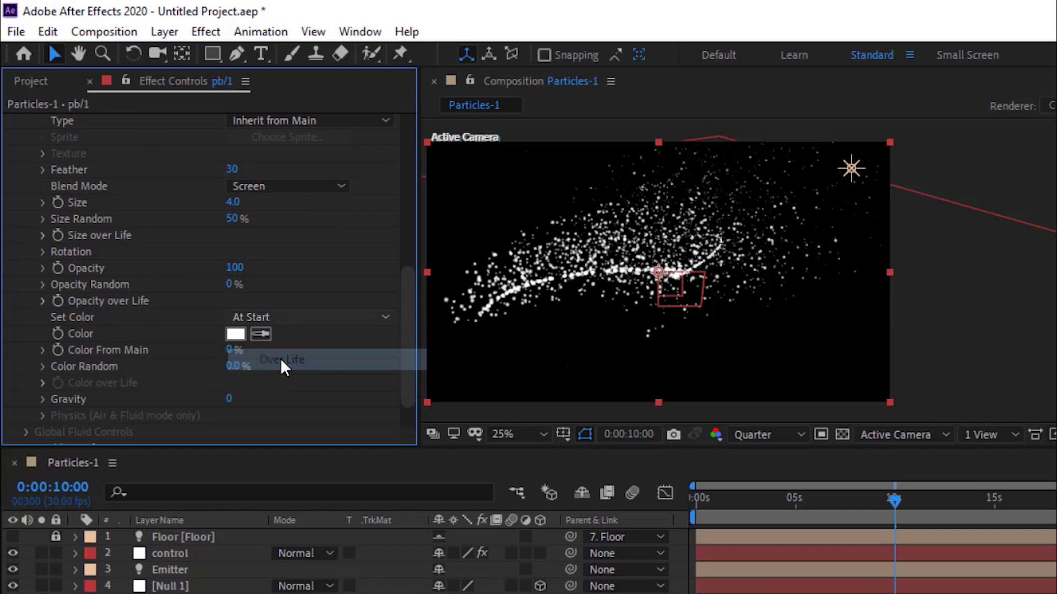
{"action": "left_click", "coordinate": [231, 350]}
{"action": "type", "text": "100"}
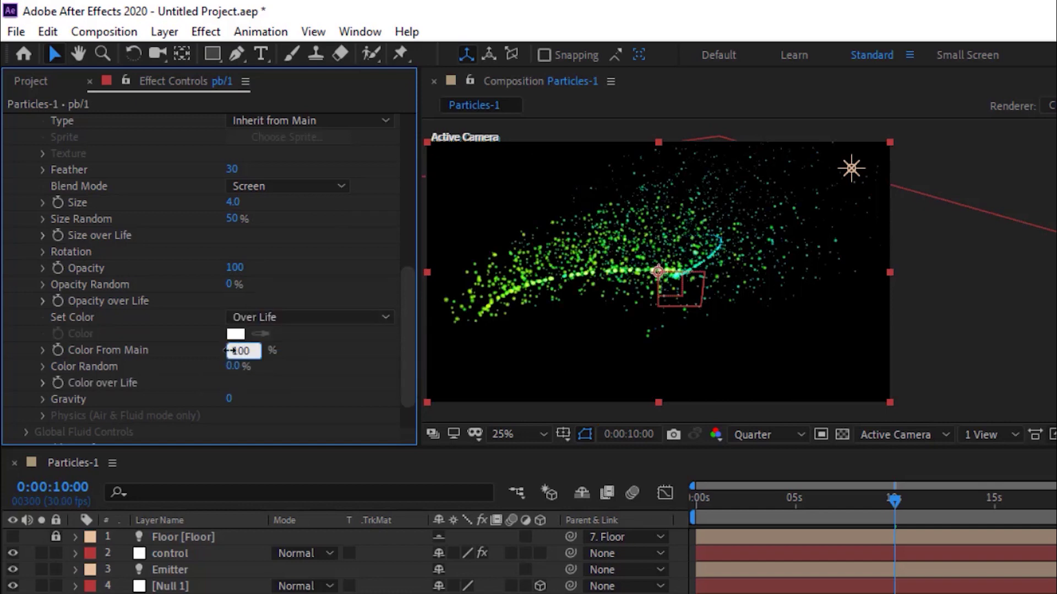
{"action": "key", "text": "Return"}
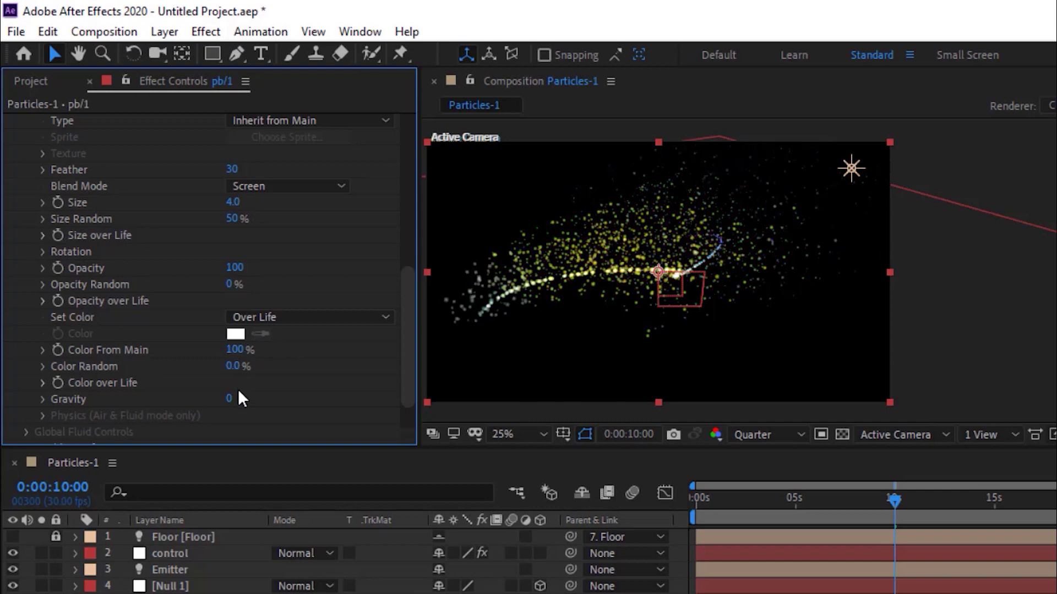
Set the aux particles' Gravity to 200 and collapse the Aux System settings
{"action": "left_click", "coordinate": [231, 398]}
{"action": "type", "text": "200"}
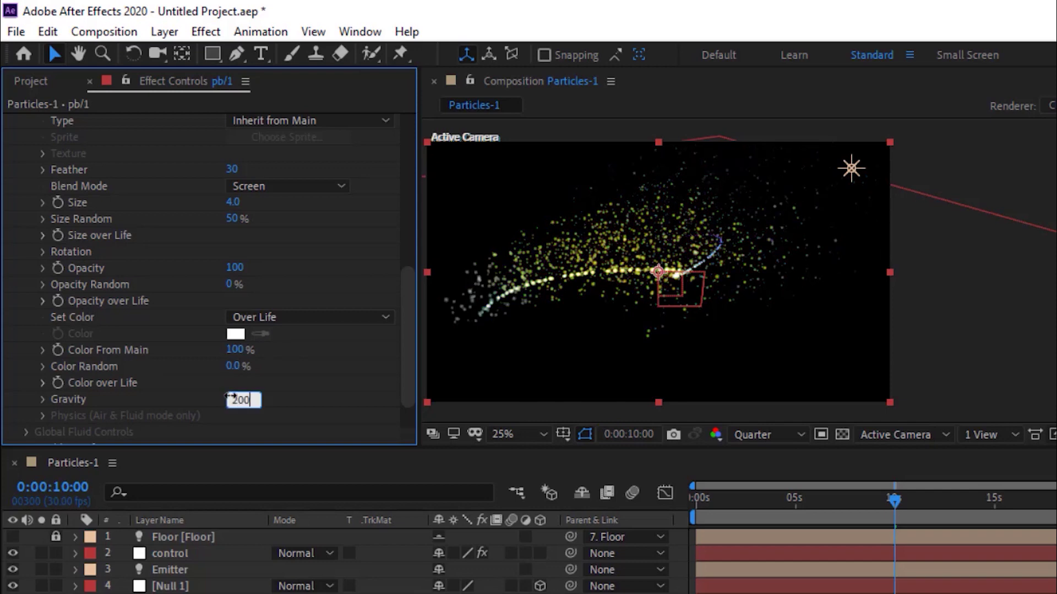
{"action": "key", "text": "Return"}
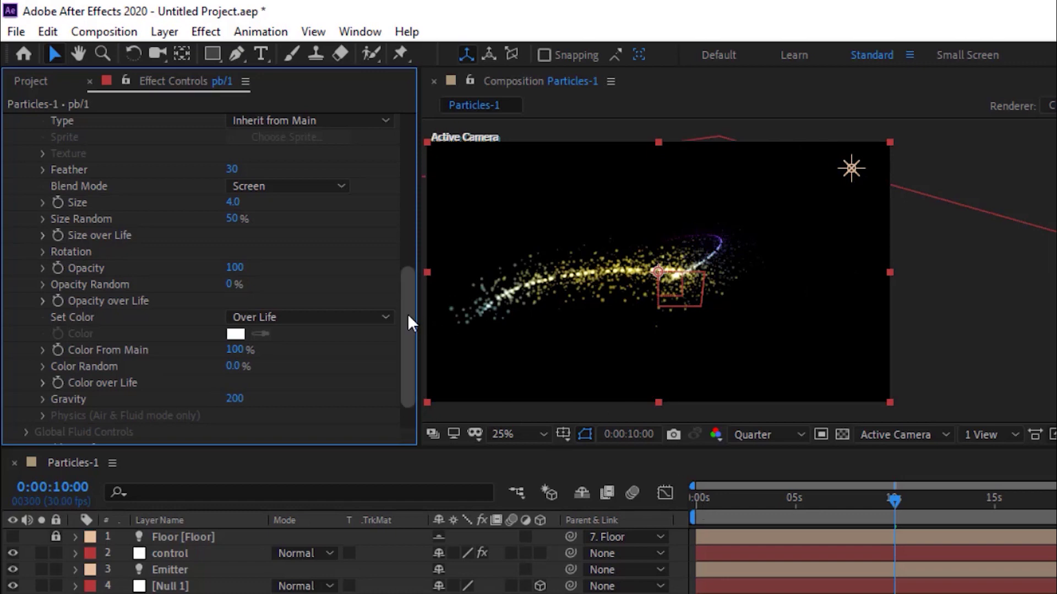
{"action": "left_click_drag", "start_coordinate": [408, 313], "coordinate": [407, 205]}
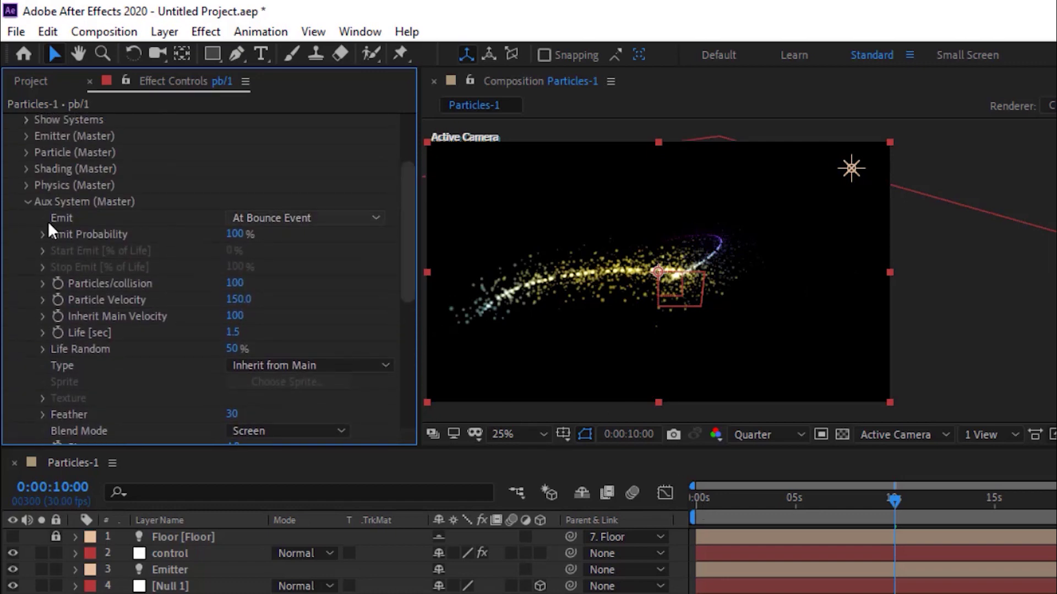
{"action": "left_click", "coordinate": [27, 200]}
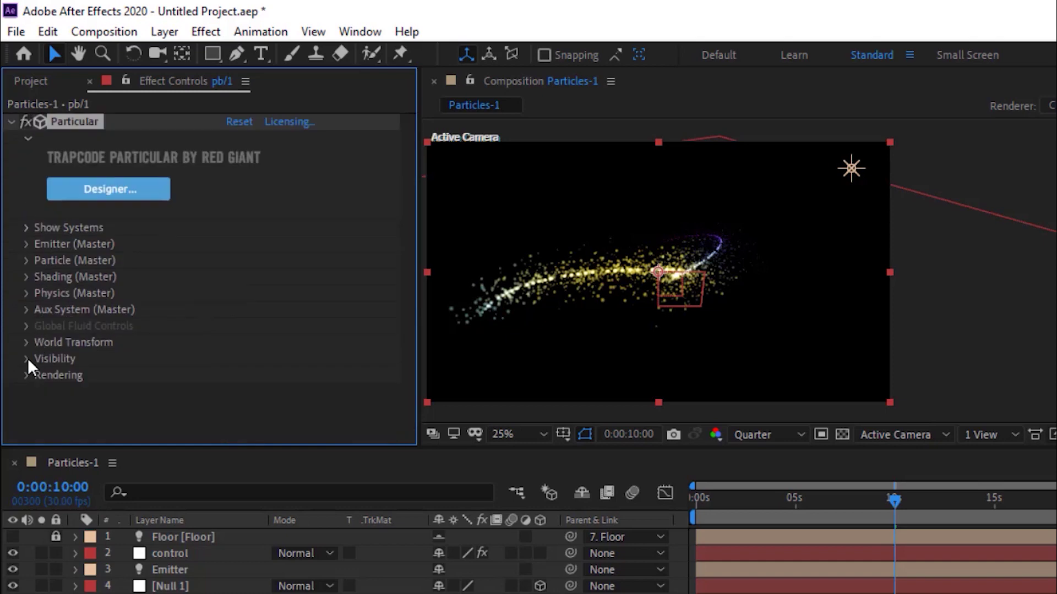
Add an expression to World Transform's Y Rotation W whose first line is N=name.split("/",2)[1];
{"action": "left_click", "coordinate": [25, 342]}
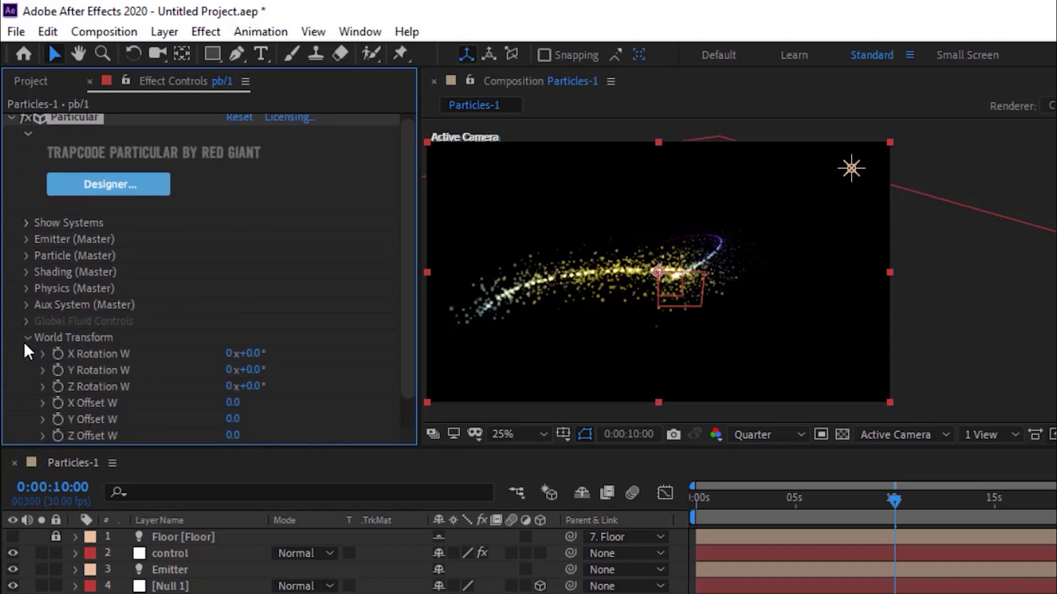
{"action": "left_click", "coordinate": [58, 369], "text": "alt"}
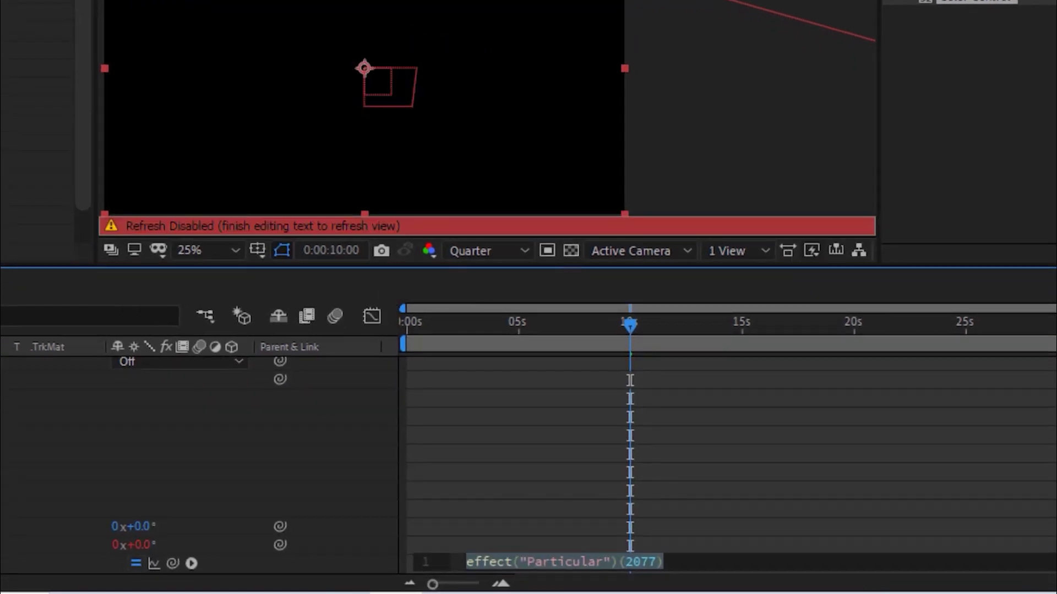
{"action": "scroll", "coordinate": [590, 440], "scroll_direction": "down", "scroll_amount": 3}
{"action": "left_click", "coordinate": [591, 441]}
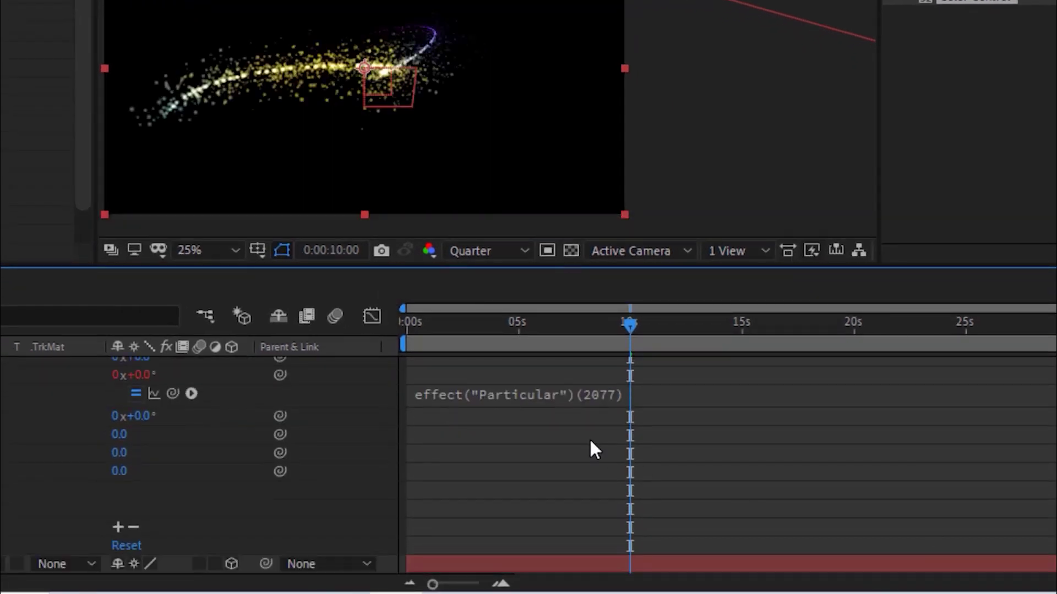
{"action": "left_click", "coordinate": [576, 395]}
{"action": "type", "text": "N="}
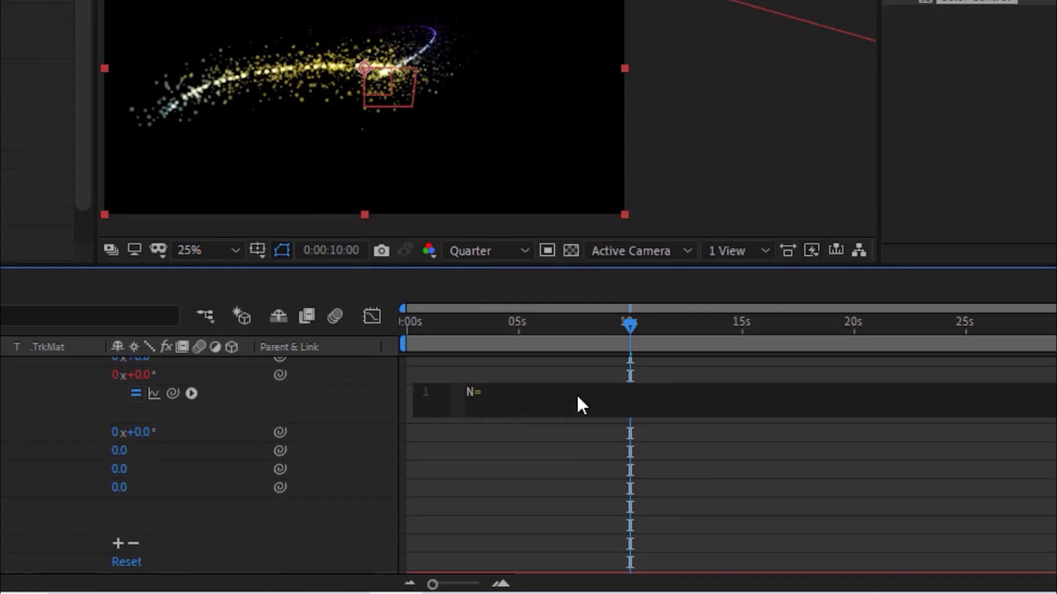
{"action": "type", "text": "name.spl"}
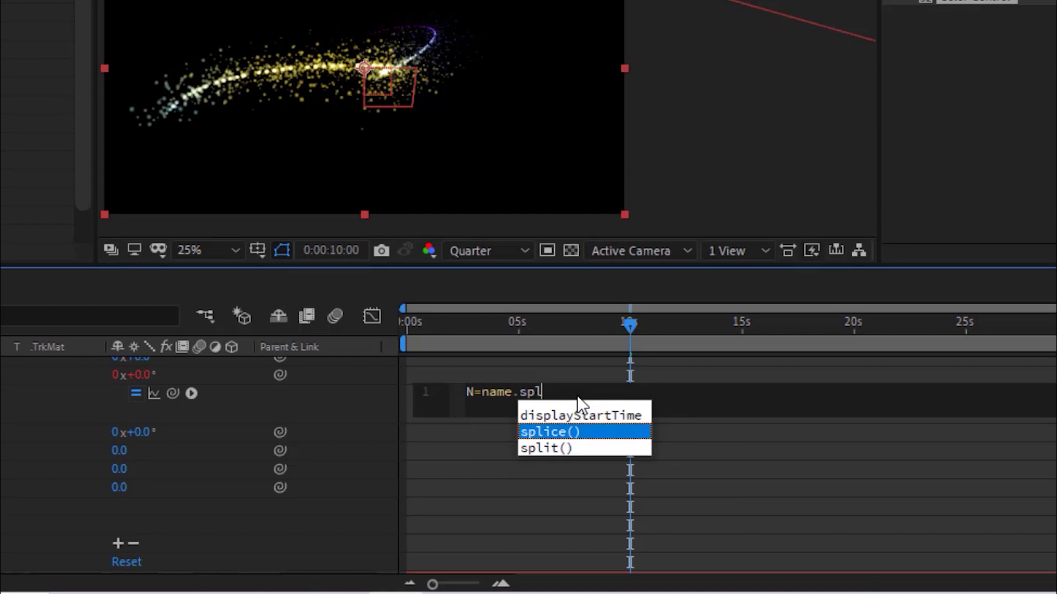
{"action": "key", "text": "Down"}
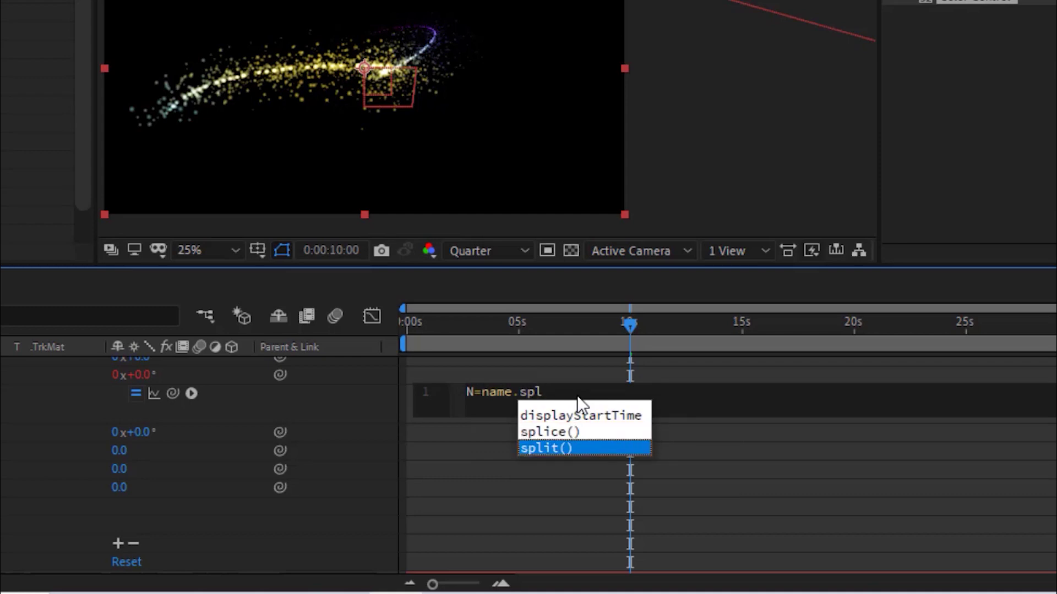
{"action": "key", "text": "Return"}
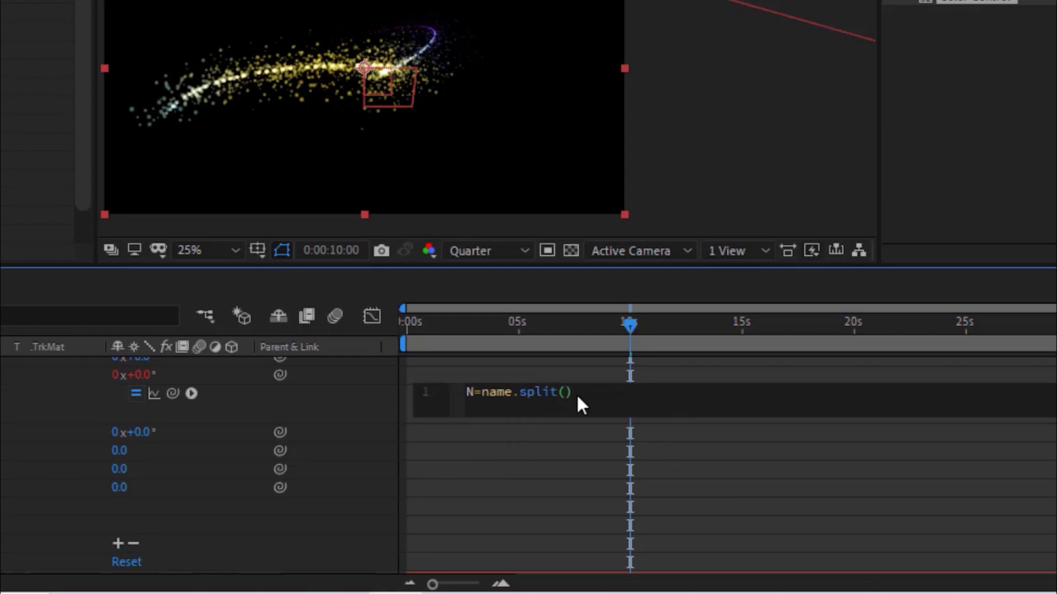
{"action": "type", "text": "\"/"}
{"action": "key", "text": "Right"}
{"action": "type", "text": ",2"}
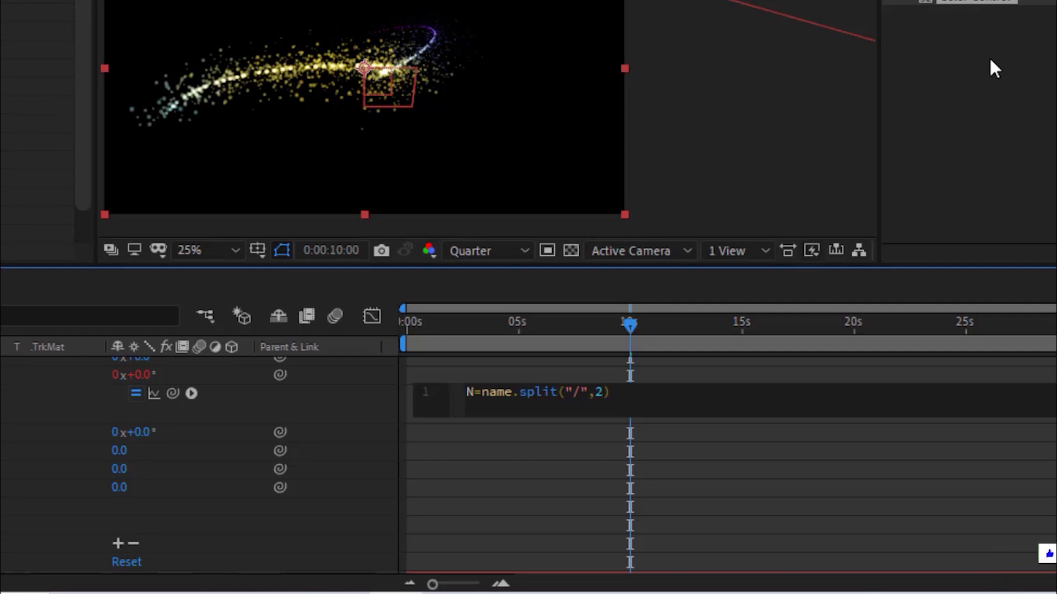
{"action": "key", "text": "Right"}
{"action": "type", "text": "[1];"}
Complete the Y Rotation W expression with a second line, N*90, and collapse the pb/1 layer
{"action": "key", "text": "Return"}
{"action": "type", "text": "N*90"}
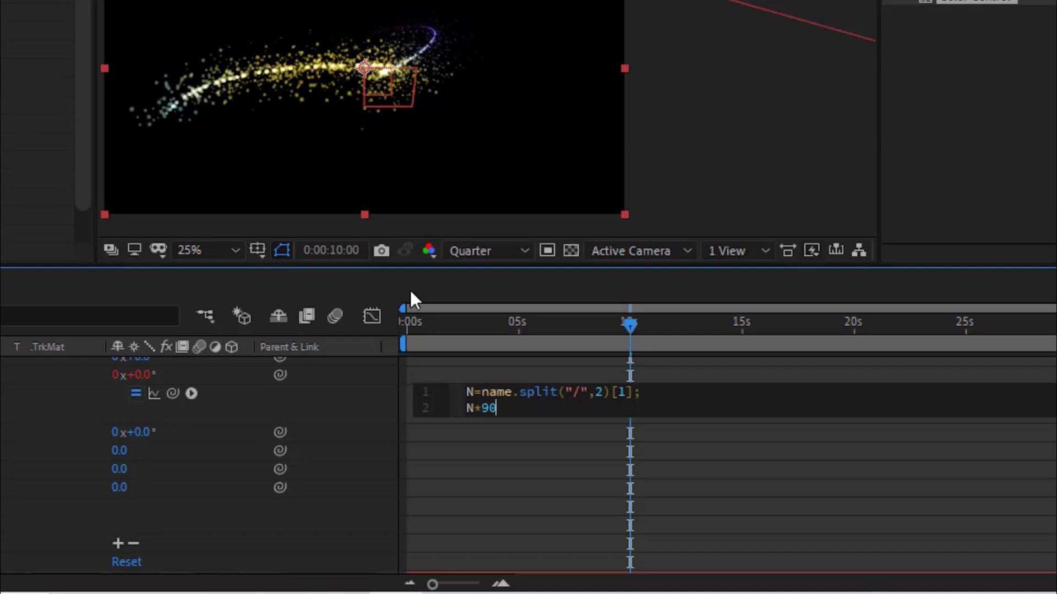
{"action": "left_click", "coordinate": [307, 427]}
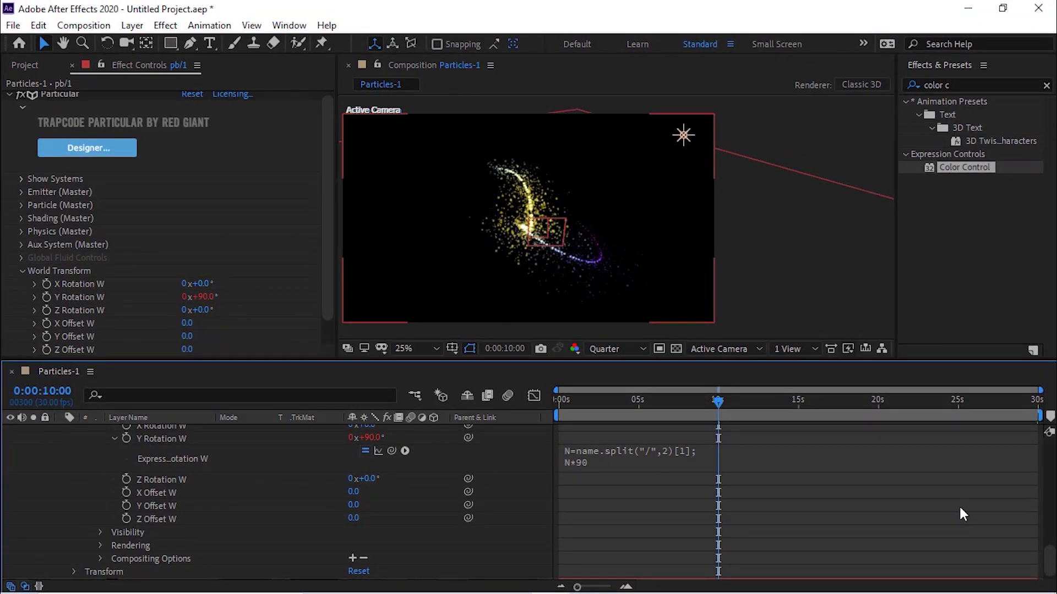
{"action": "scroll", "coordinate": [962, 514], "scroll_direction": "down", "scroll_amount": 1}
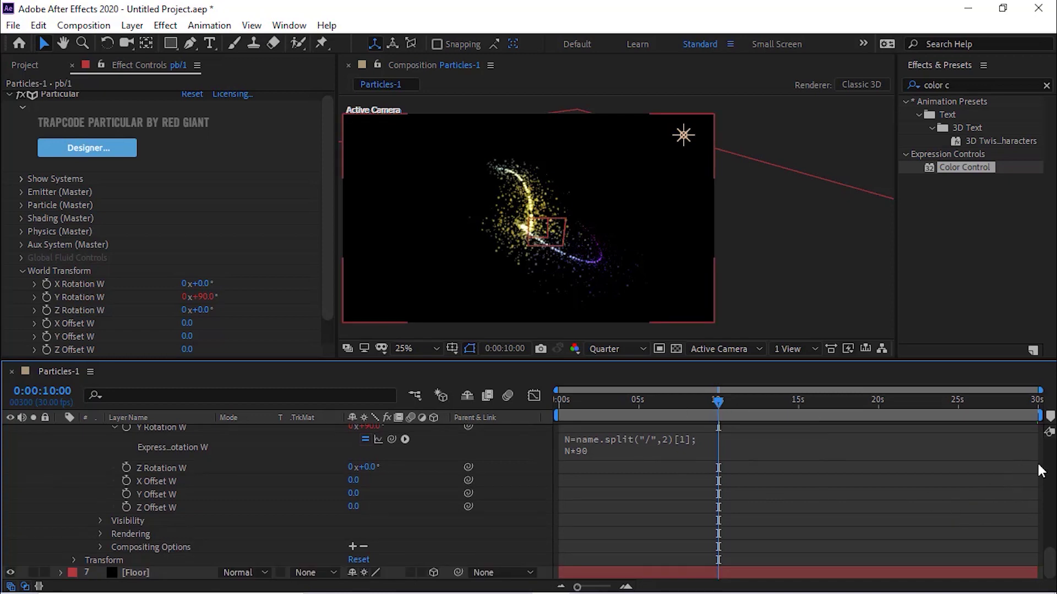
{"action": "scroll", "coordinate": [1051, 474], "scroll_direction": "up", "scroll_amount": 10}
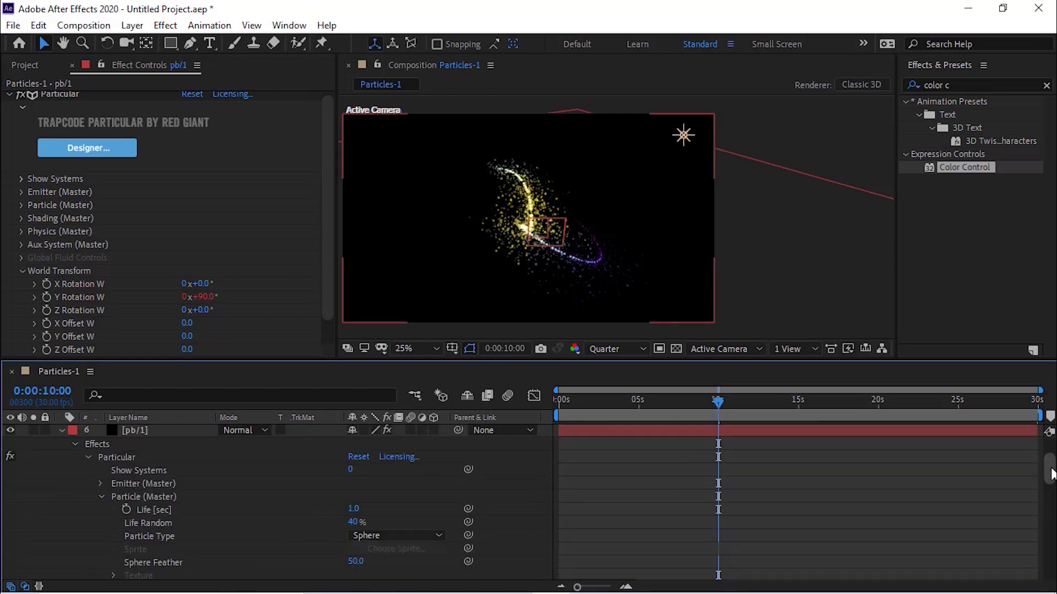
{"action": "left_click", "coordinate": [61, 430]}
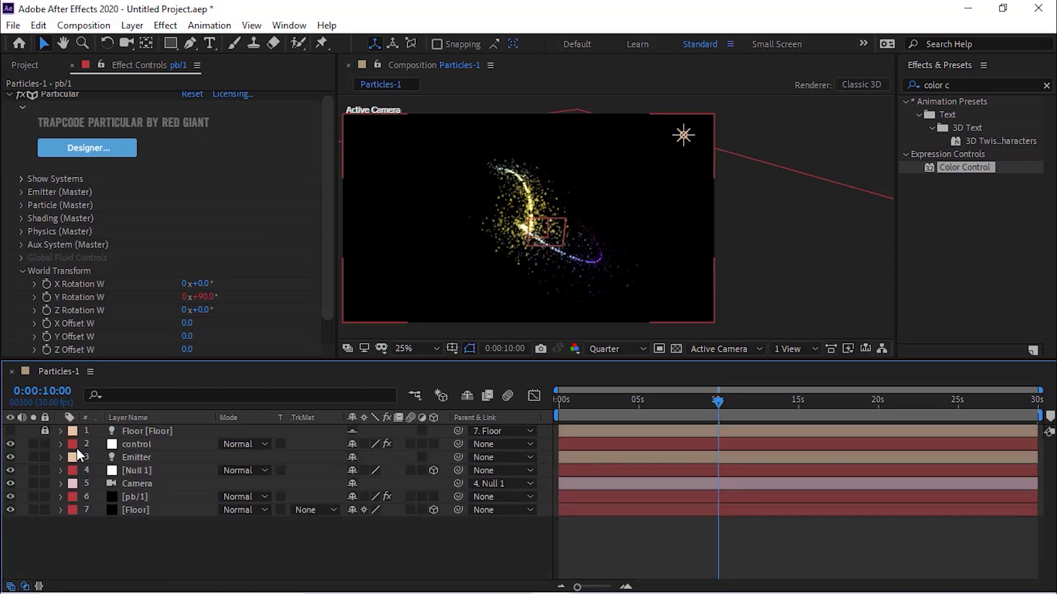
Preview the particle animation from the first frame, and scrub the playhead to about 14 seconds
{"action": "left_click_drag", "start_coordinate": [622, 395], "coordinate": [549, 400]}
{"action": "key", "text": "space"}
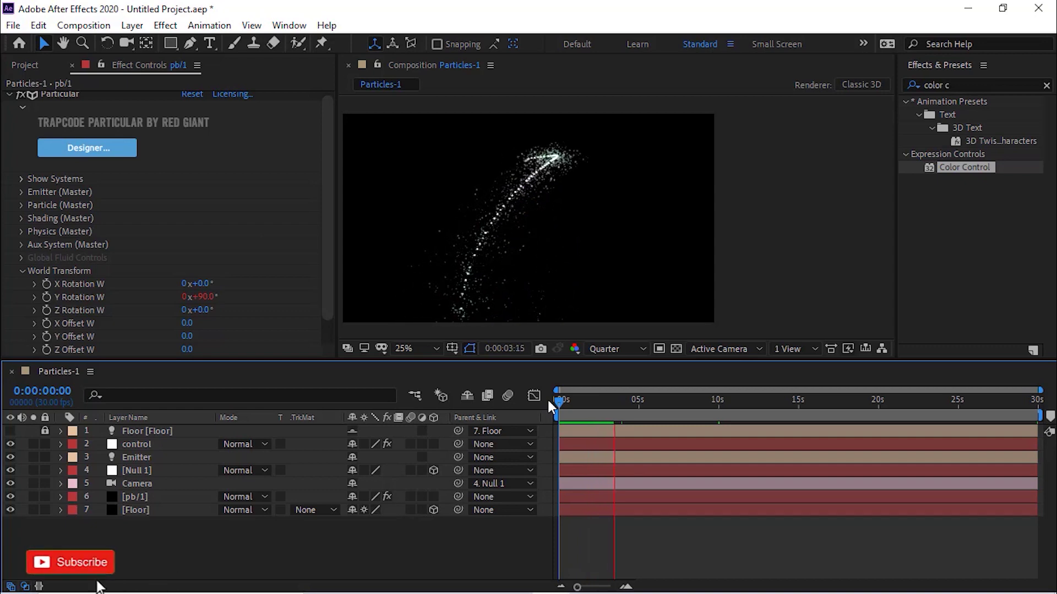
{"action": "left_click", "coordinate": [767, 400]}
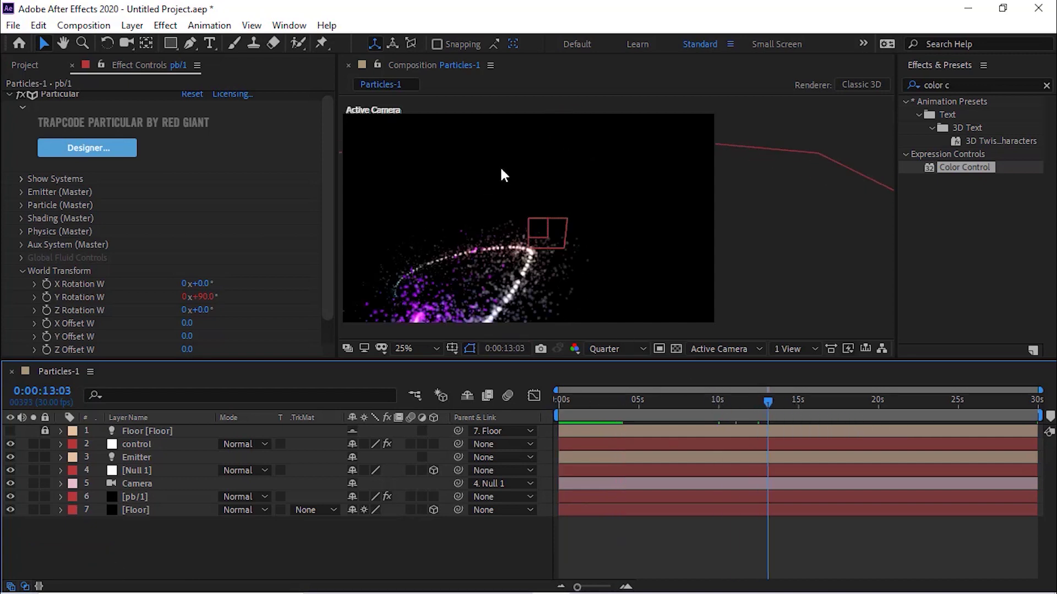
{"action": "key", "text": "h"}
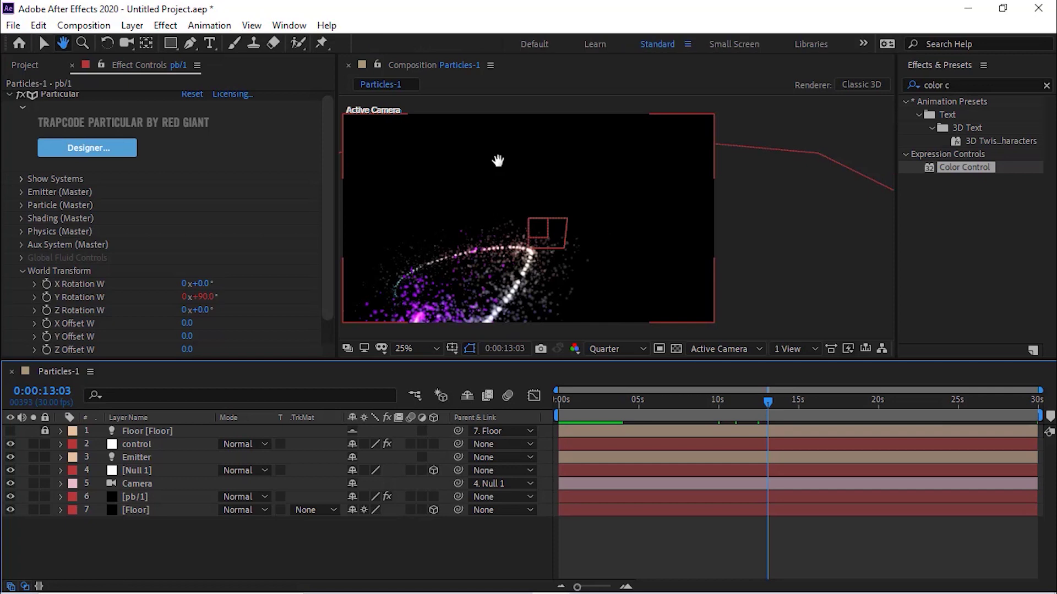
{"action": "left_click_drag", "start_coordinate": [498, 162], "coordinate": [587, 160]}
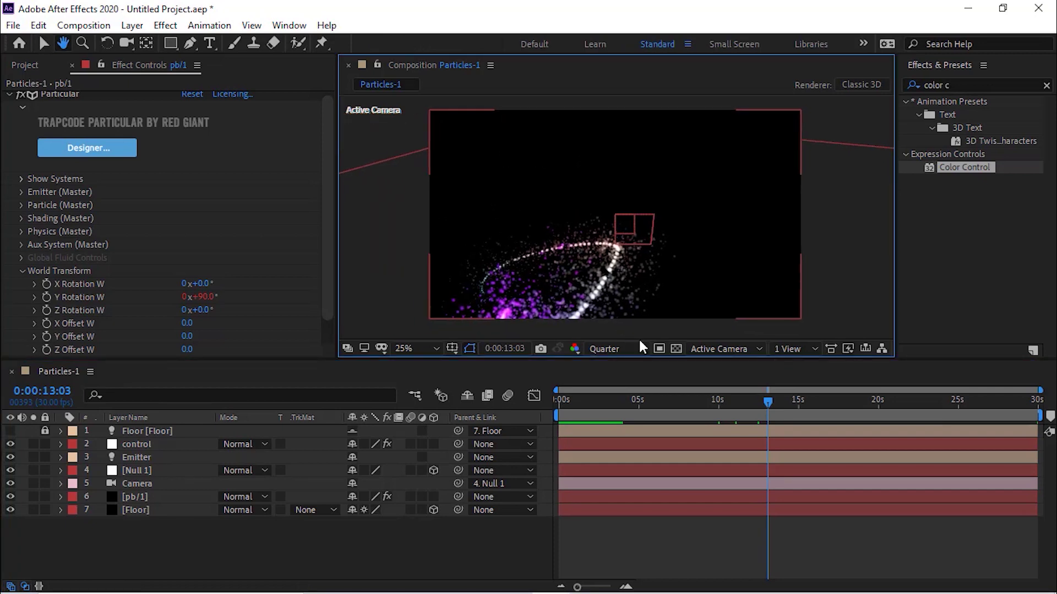
{"action": "left_click", "coordinate": [693, 401]}
{"action": "left_click_drag", "start_coordinate": [724, 406], "coordinate": [787, 410]}
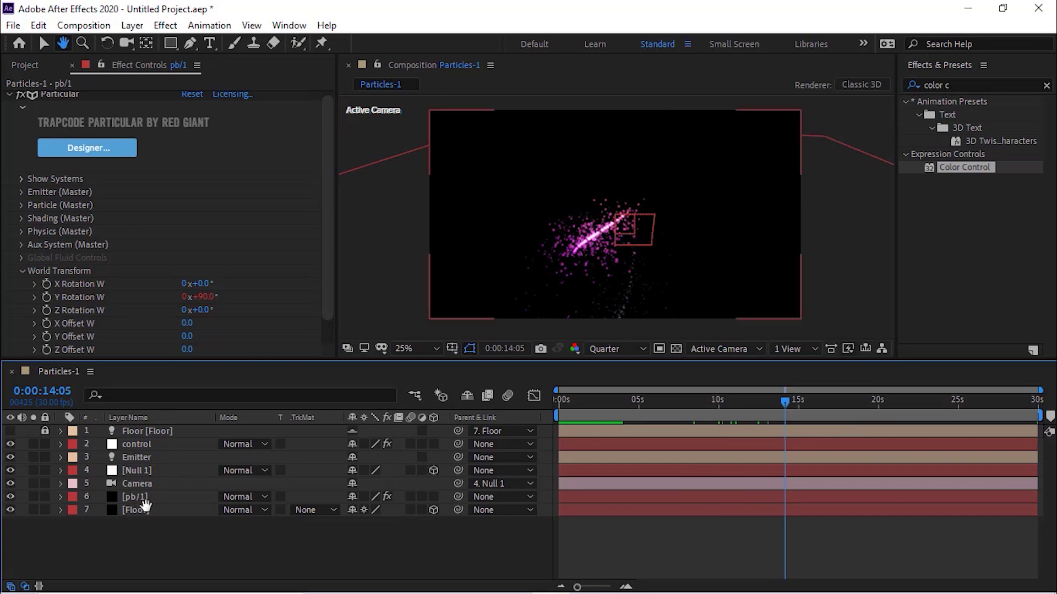
{"action": "key", "text": "v"}
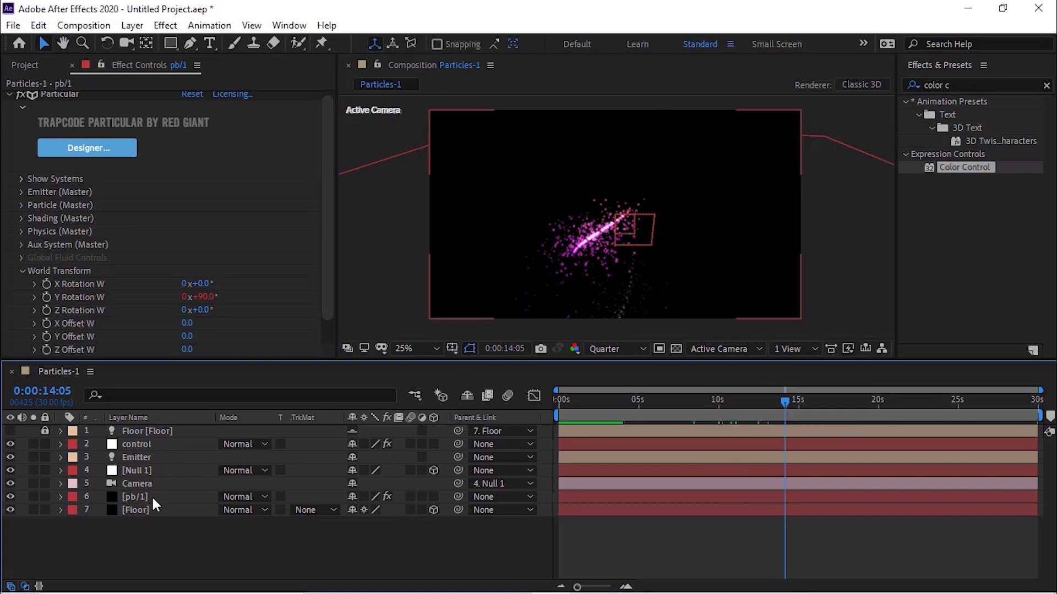
Duplicate the pb/1 layer and rename the copy pb/2
{"action": "left_click", "coordinate": [153, 497]}
{"action": "key", "text": "ctrl+d"}
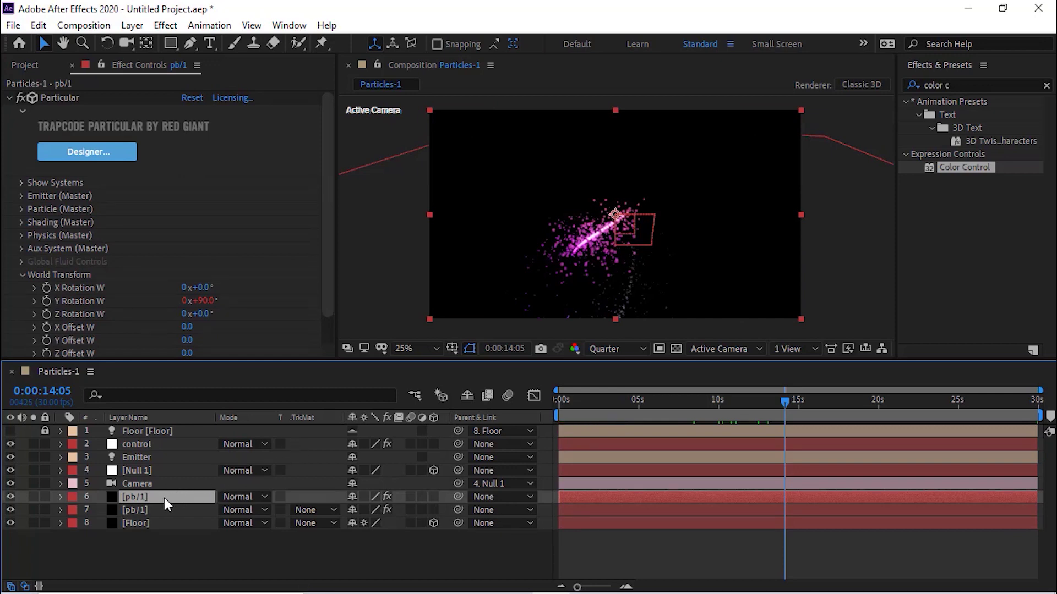
{"action": "key", "text": "Return"}
{"action": "key", "text": "Right"}
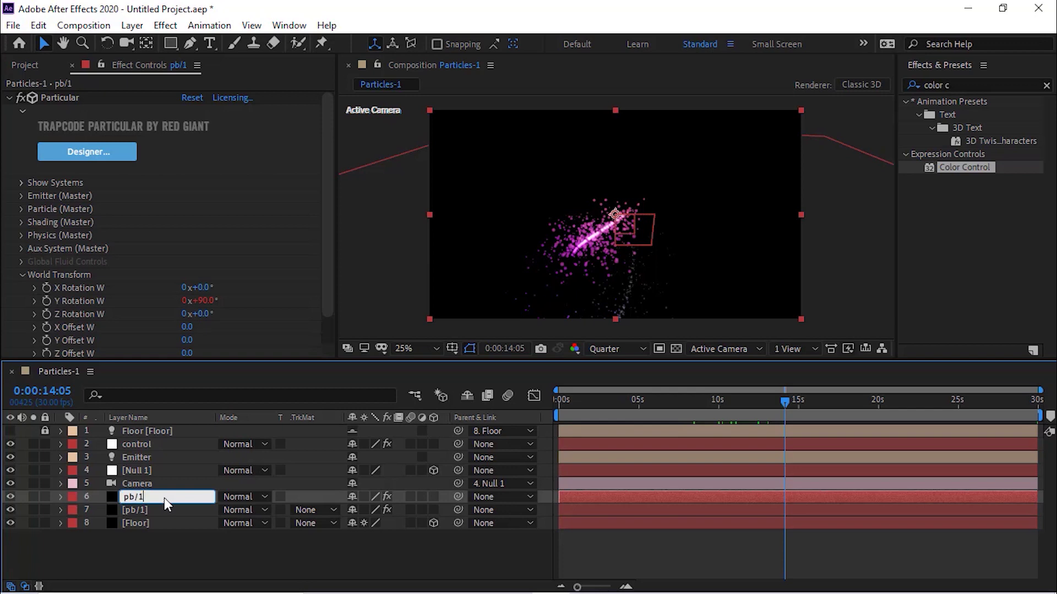
{"action": "type", "text": "2"}
{"action": "key", "text": "Return"}
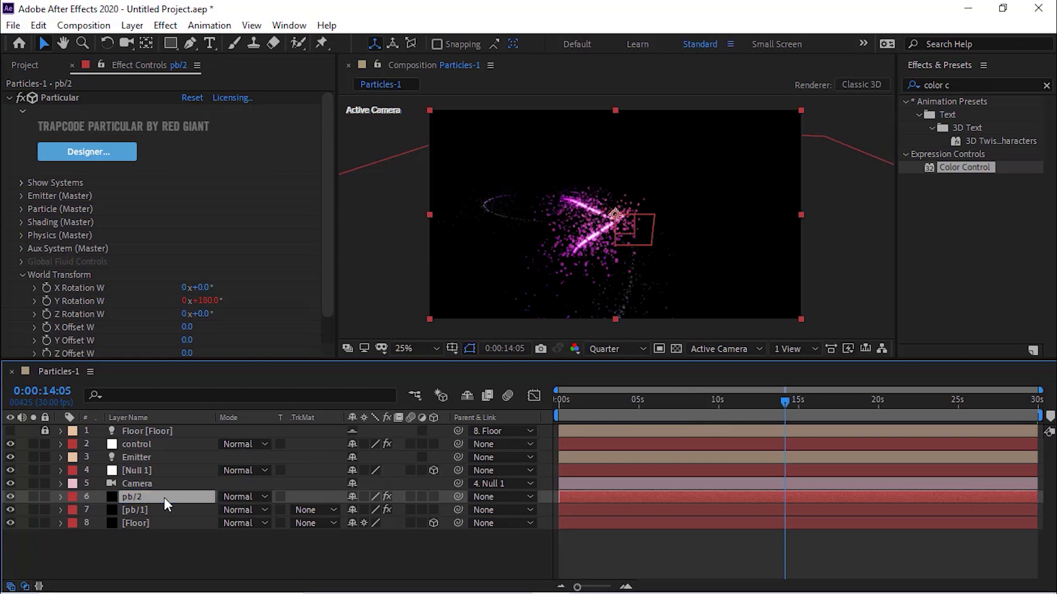
Set the blend mode of the pb/1 and pb/2 layers to Screen, and add two more copies from pb/2
{"action": "left_click", "coordinate": [236, 510]}
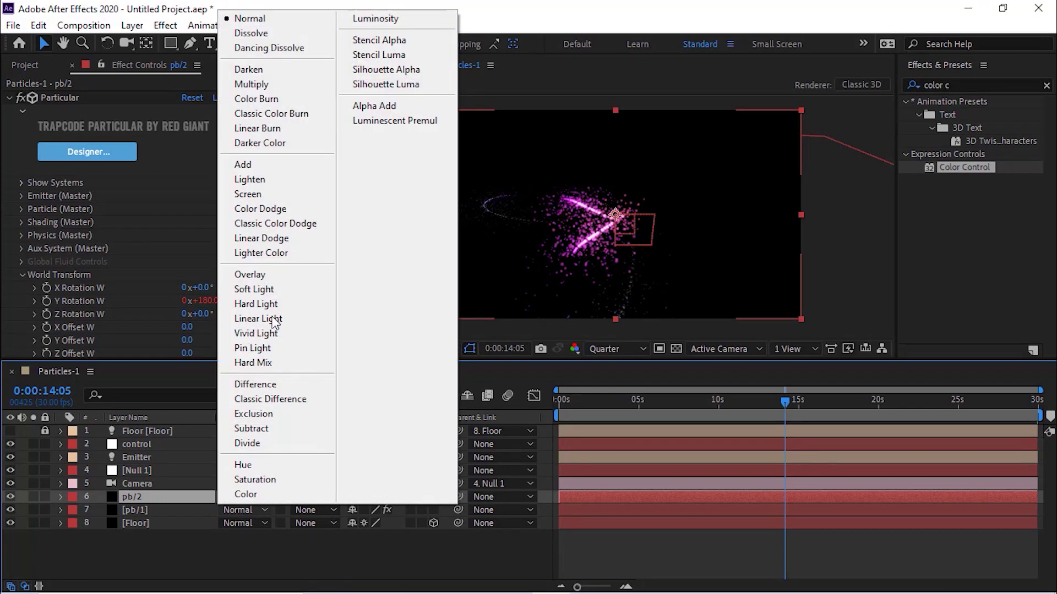
{"action": "left_click", "coordinate": [275, 195]}
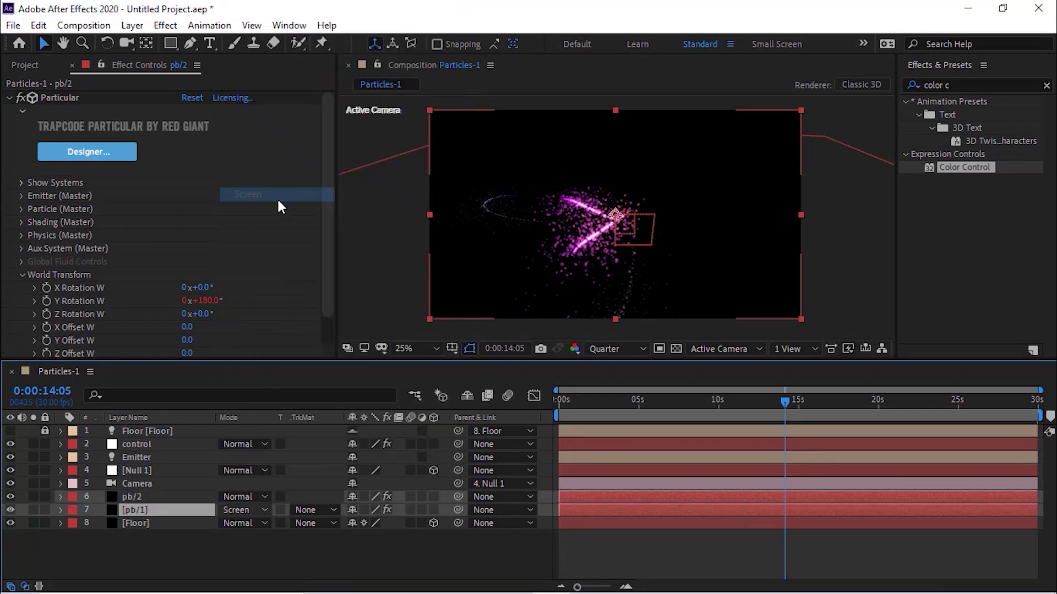
{"action": "left_click", "coordinate": [231, 494]}
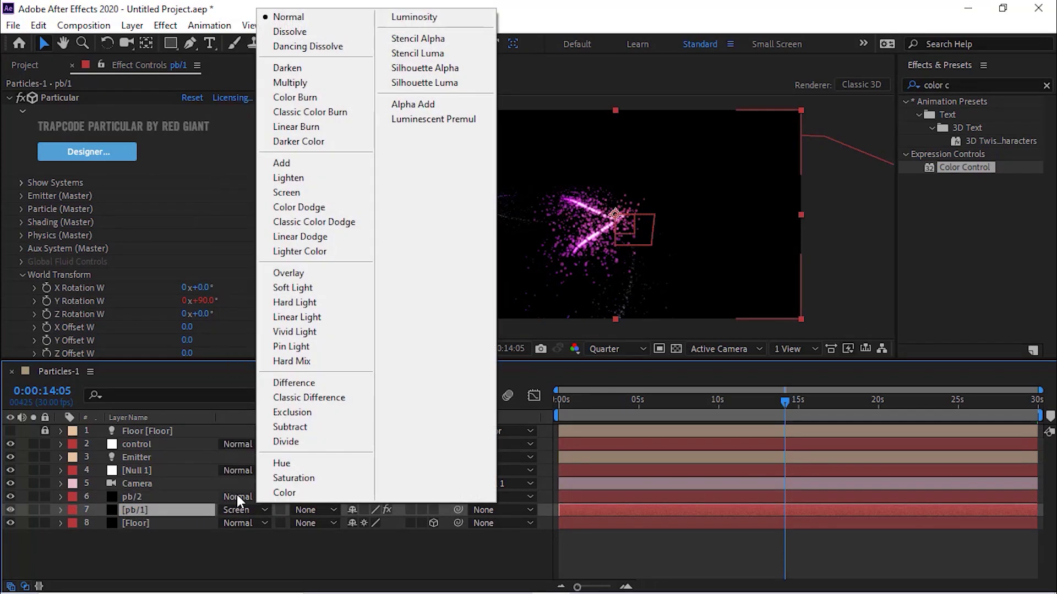
{"action": "left_click", "coordinate": [327, 195]}
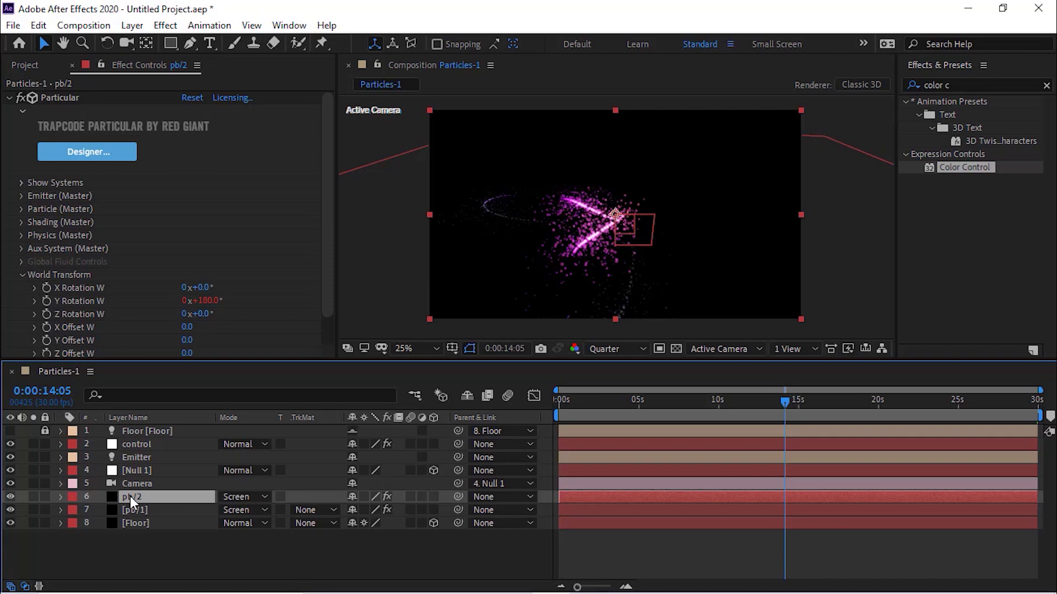
{"action": "key", "text": "ctrl+d"}
{"action": "key", "text": "ctrl+d"}
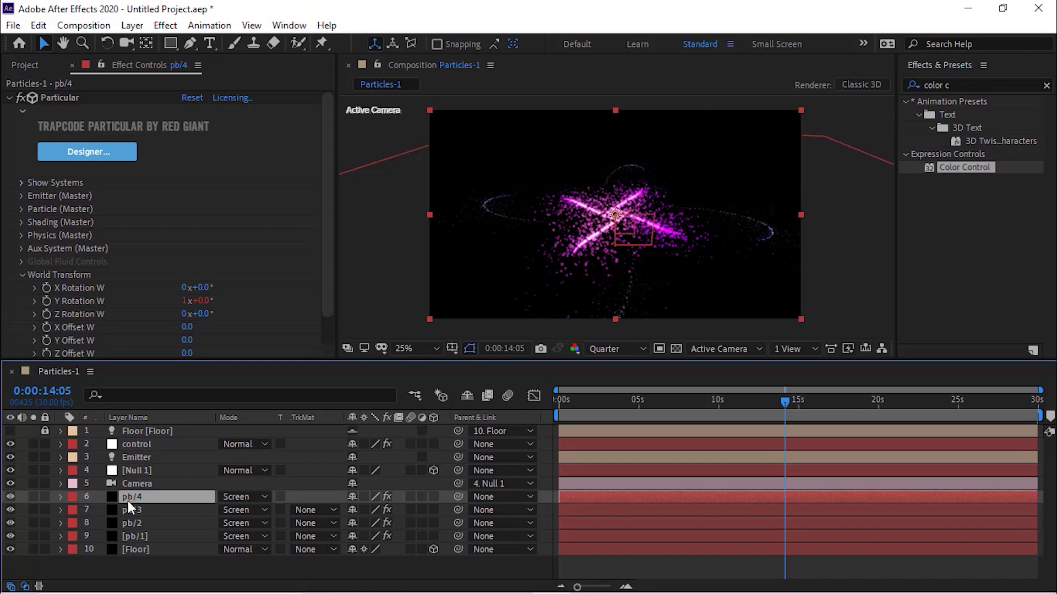
Duplicate the pb/4 layer and rename the copy pa/1
{"action": "key", "text": "ctrl+d"}
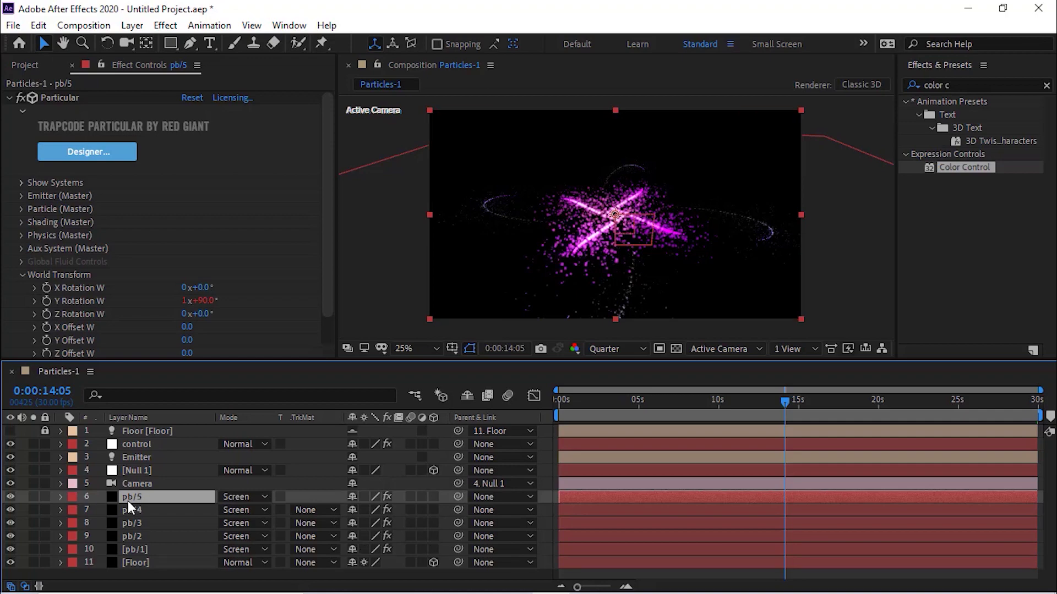
{"action": "key", "text": "Return"}
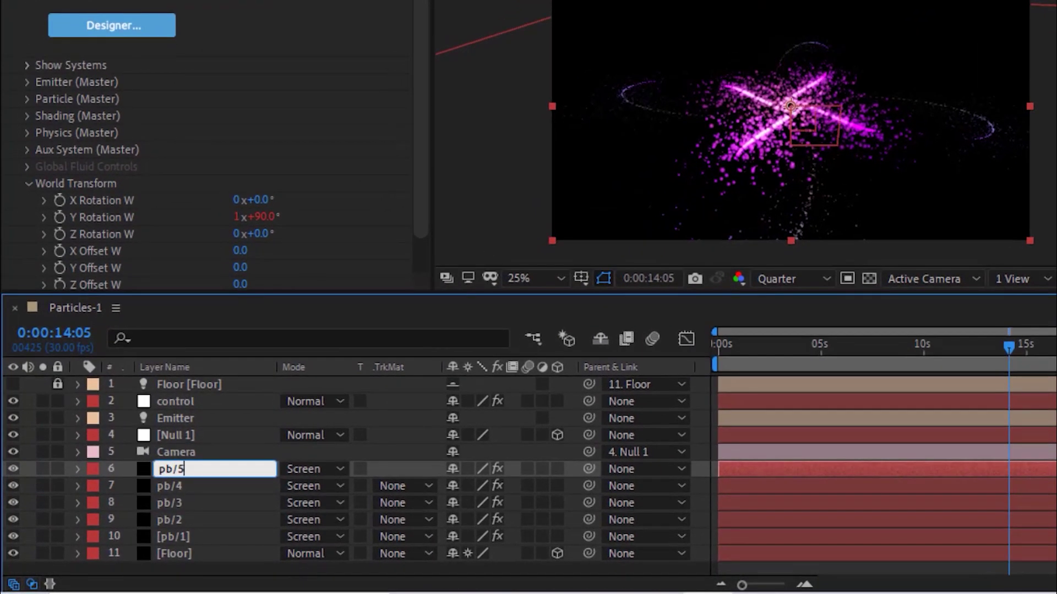
{"action": "key", "text": "BackSpace"}
{"action": "key", "text": "BackSpace"}
{"action": "key", "text": "BackSpace"}
{"action": "type", "text": "a/1"}
{"action": "key", "text": "Return"}
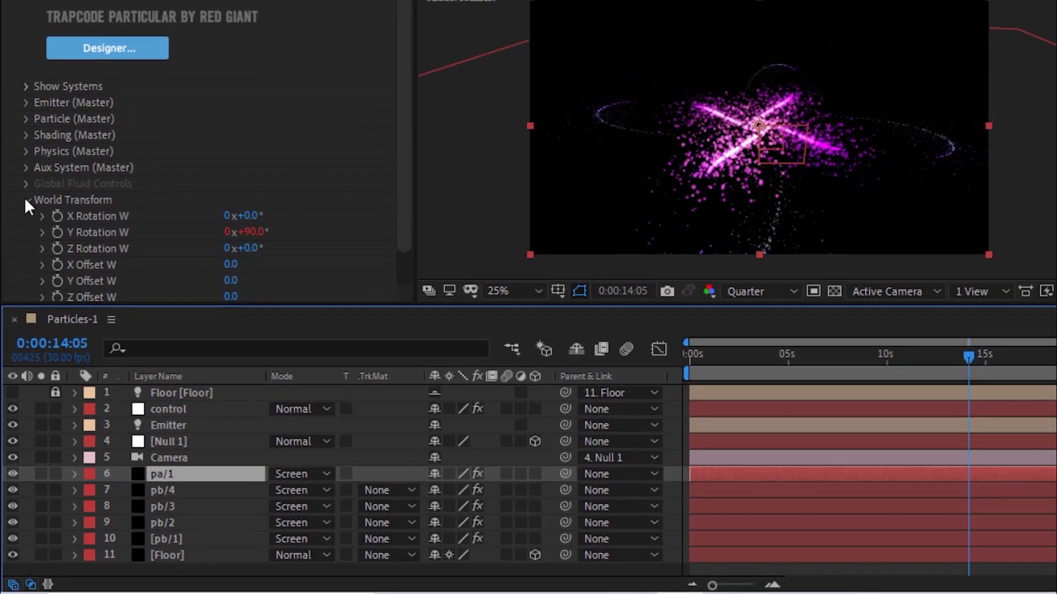
In pa/1's Particle (Master) settings, set Life to 2 seconds, Life Random to 0% and Size to 2
{"action": "left_click", "coordinate": [27, 183]}
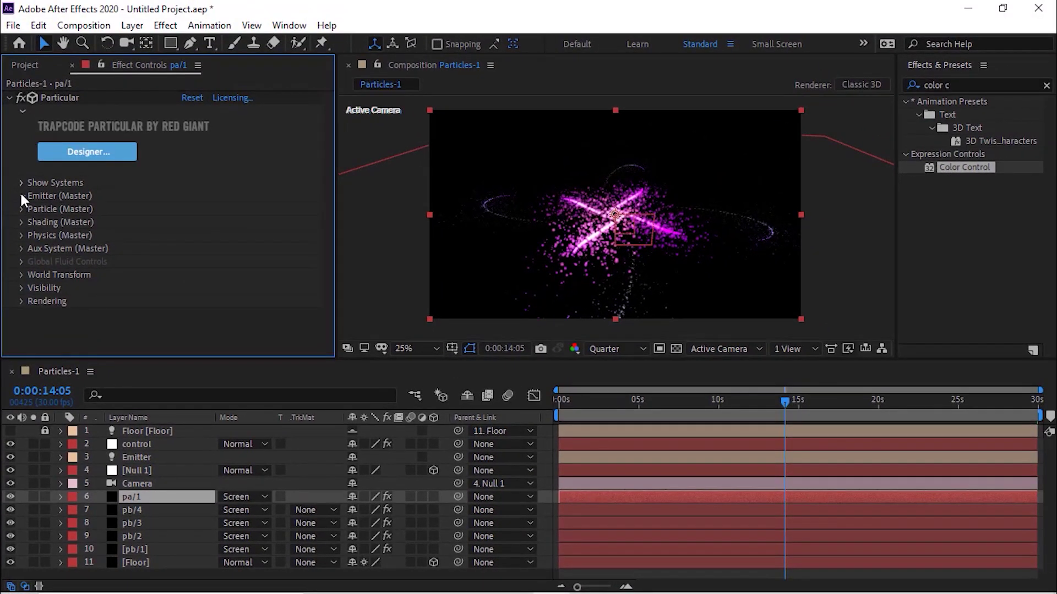
{"action": "left_click", "coordinate": [21, 196]}
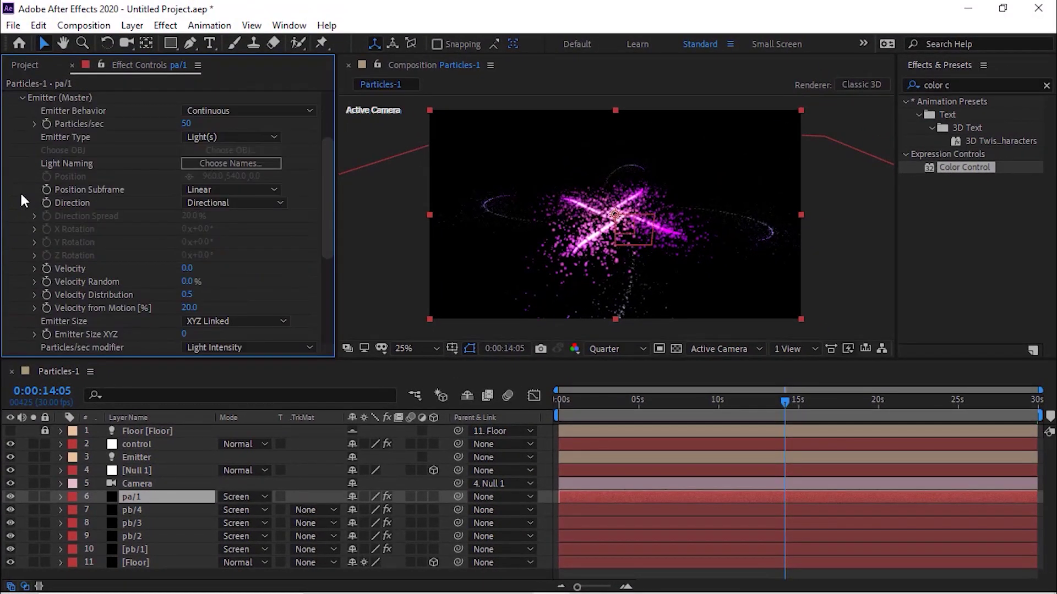
{"action": "left_click", "coordinate": [23, 97]}
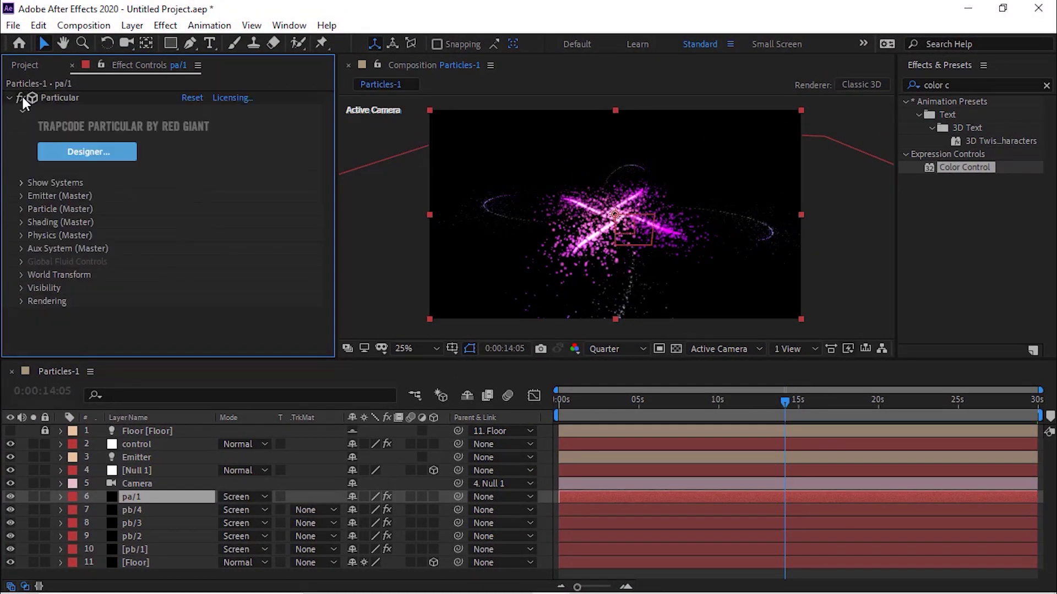
{"action": "left_click", "coordinate": [22, 212]}
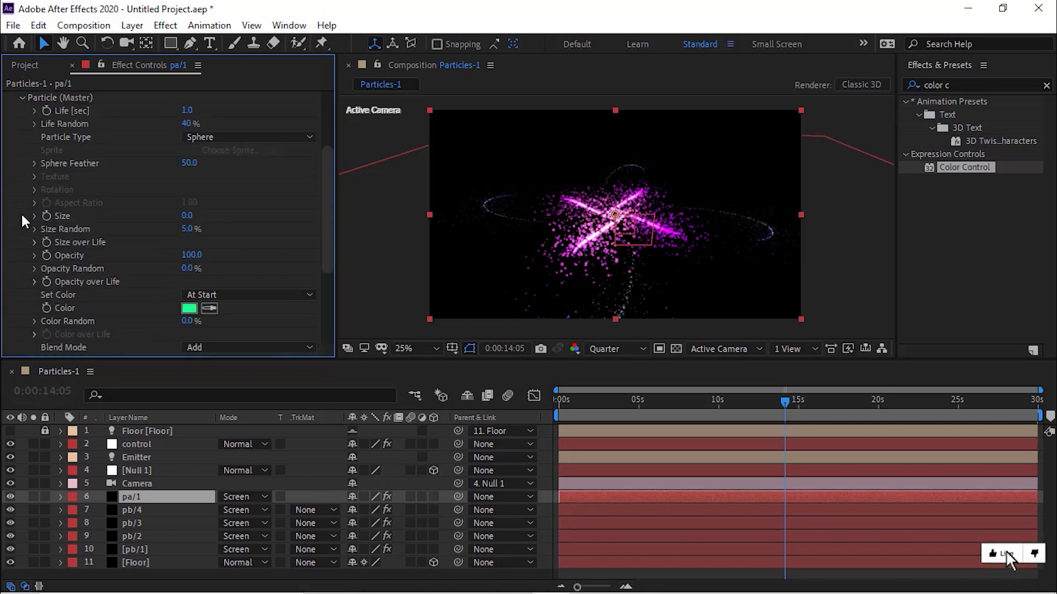
{"action": "left_click", "coordinate": [188, 111]}
{"action": "type", "text": "2"}
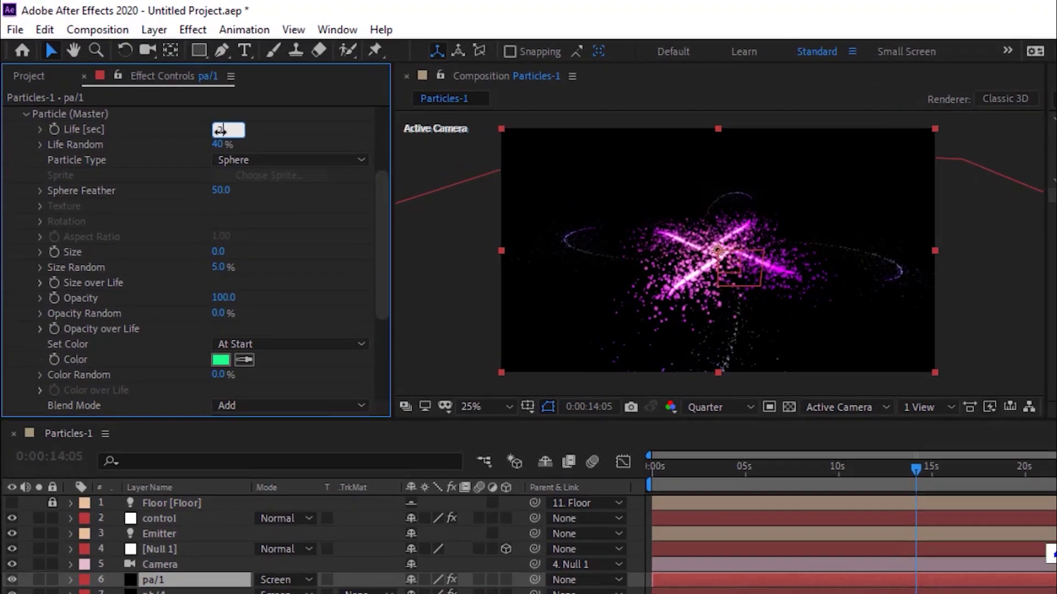
{"action": "key", "text": "Tab"}
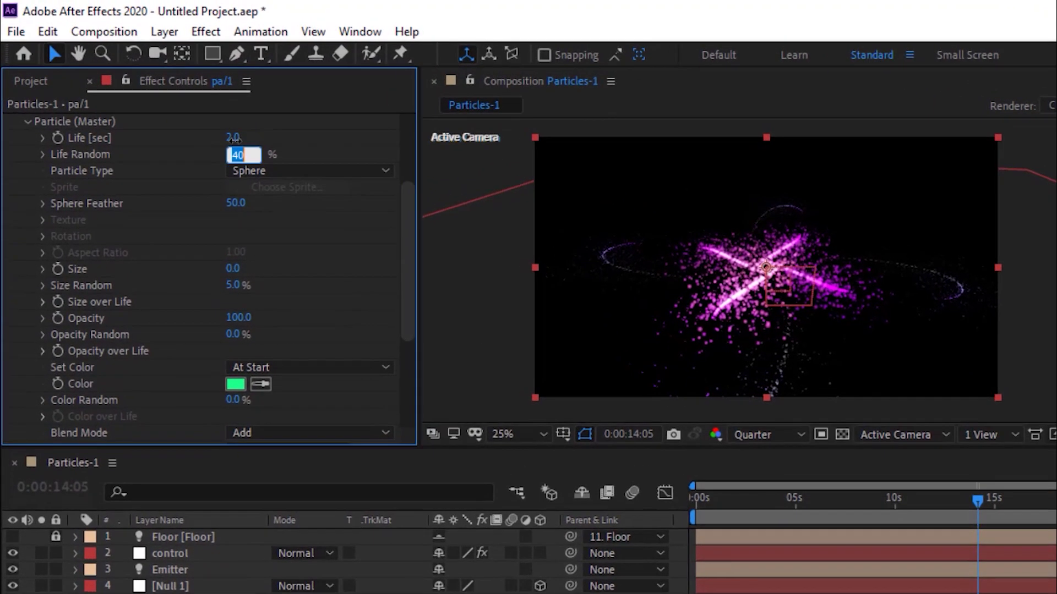
{"action": "type", "text": "0"}
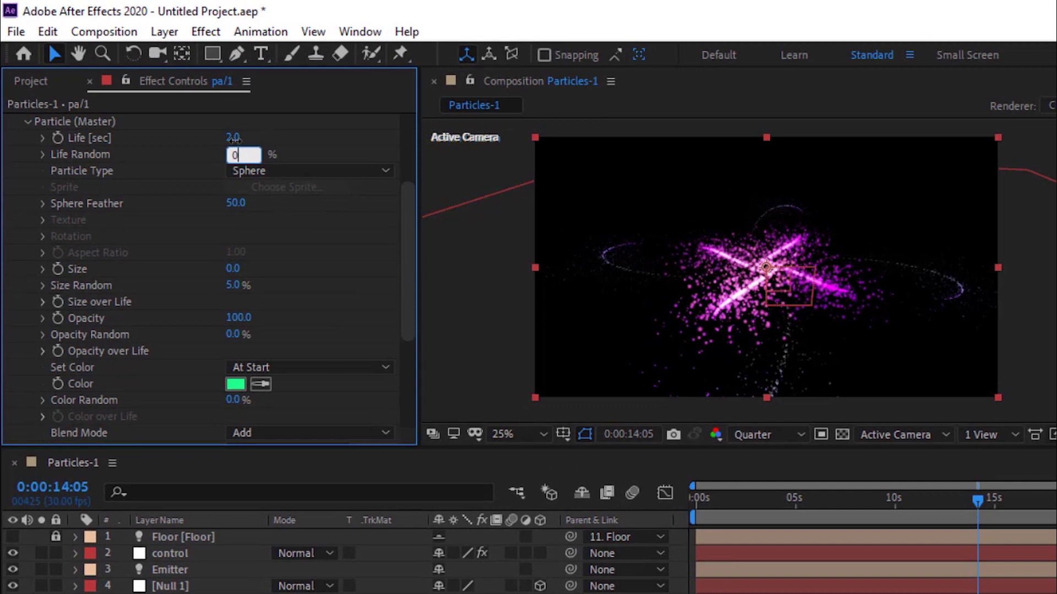
{"action": "key", "text": "Tab"}
{"action": "key", "text": "Tab"}
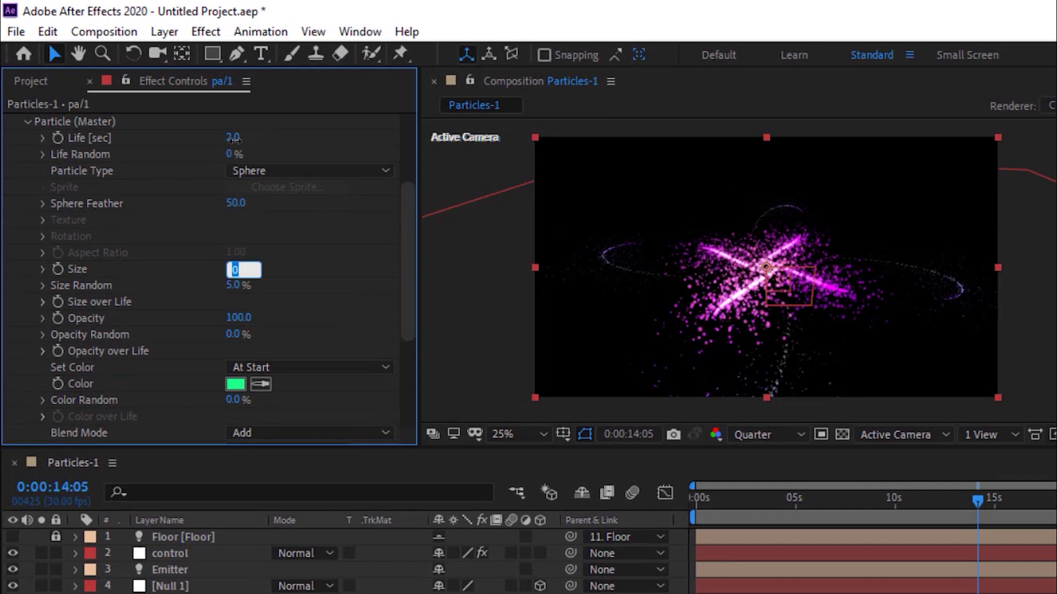
{"action": "type", "text": "2"}
{"action": "key", "text": "Return"}
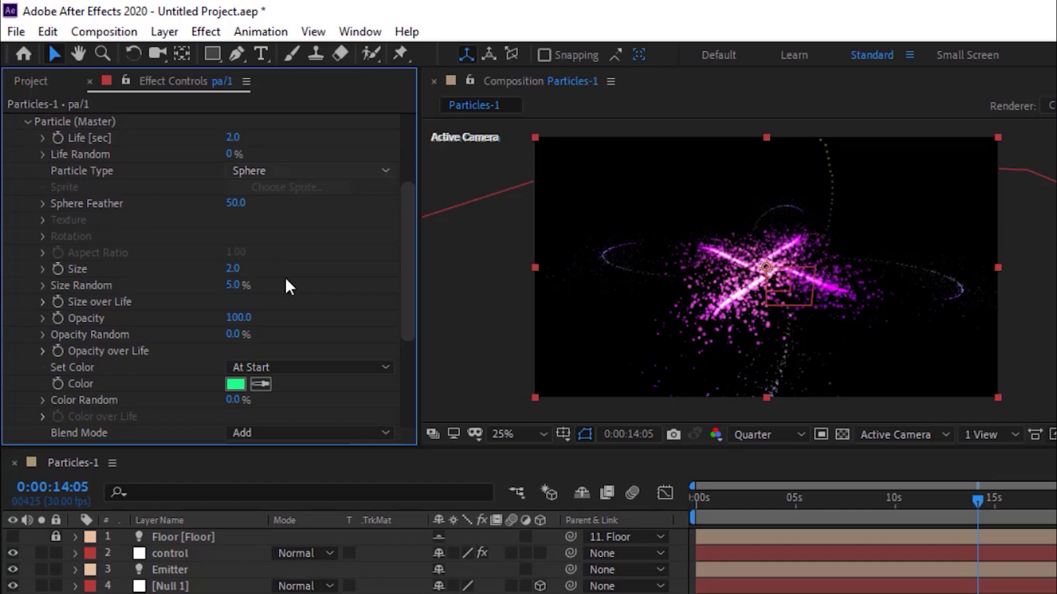
{"action": "left_click", "coordinate": [41, 302]}
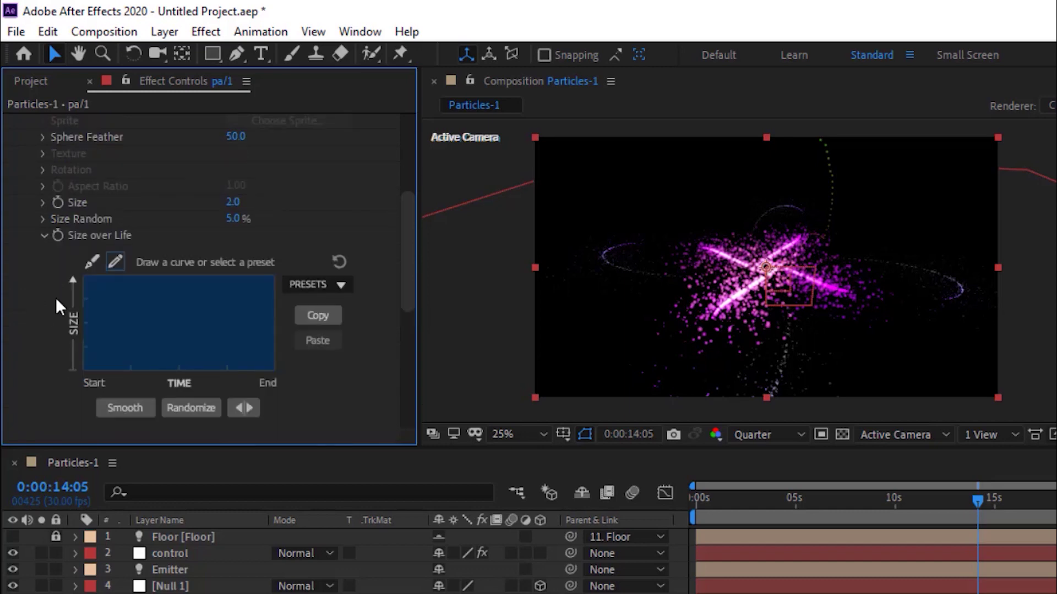
{"action": "left_click", "coordinate": [43, 235]}
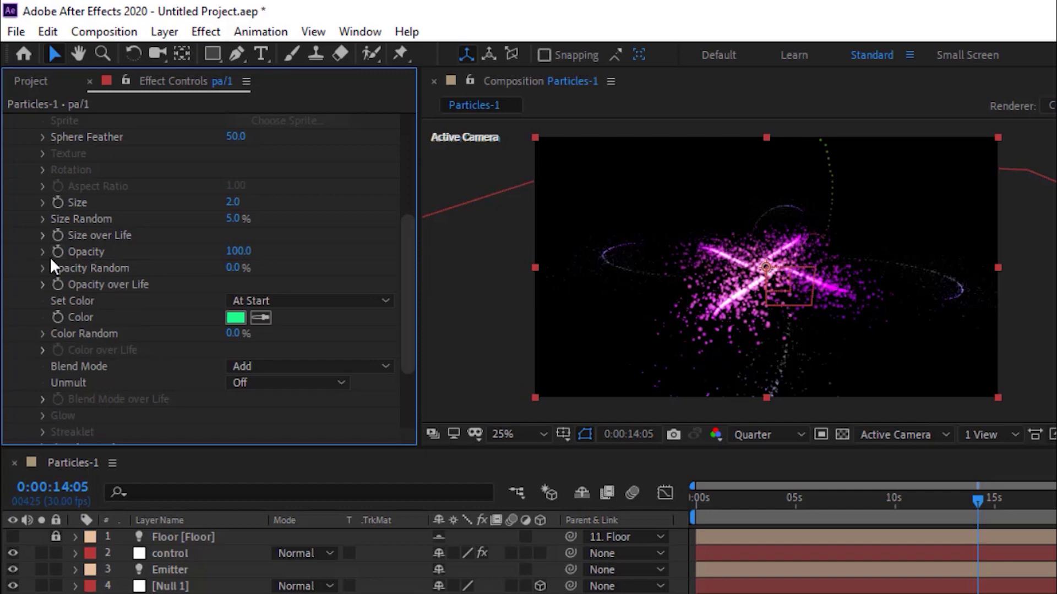
Set the Collision Event in pa/1's Bounce physics to Kill, and collapse the Physics (Master) group
{"action": "left_click_drag", "start_coordinate": [410, 278], "coordinate": [415, 178]}
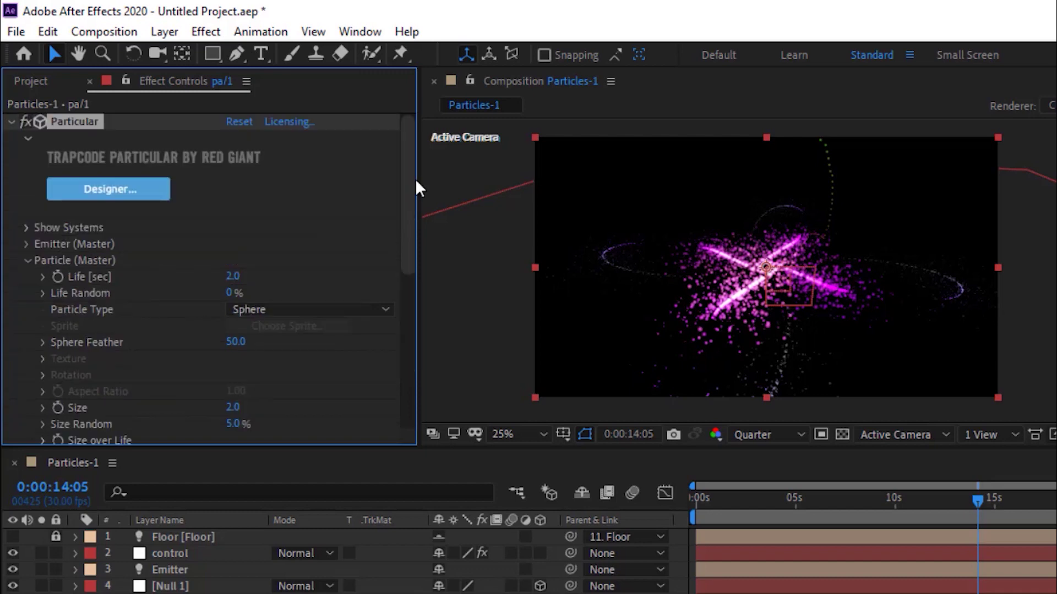
{"action": "left_click", "coordinate": [26, 261]}
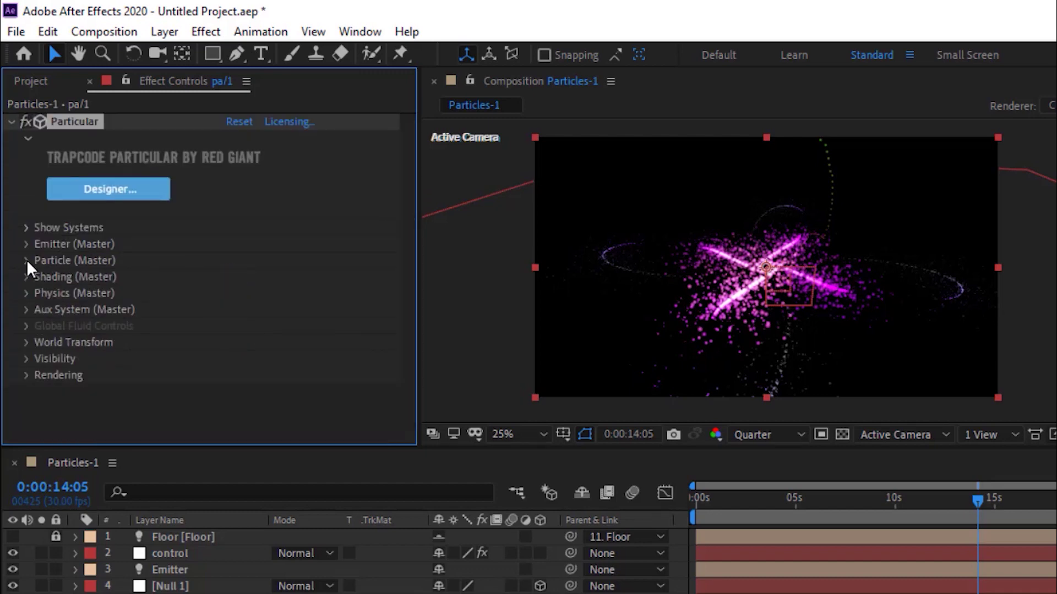
{"action": "left_click", "coordinate": [25, 292]}
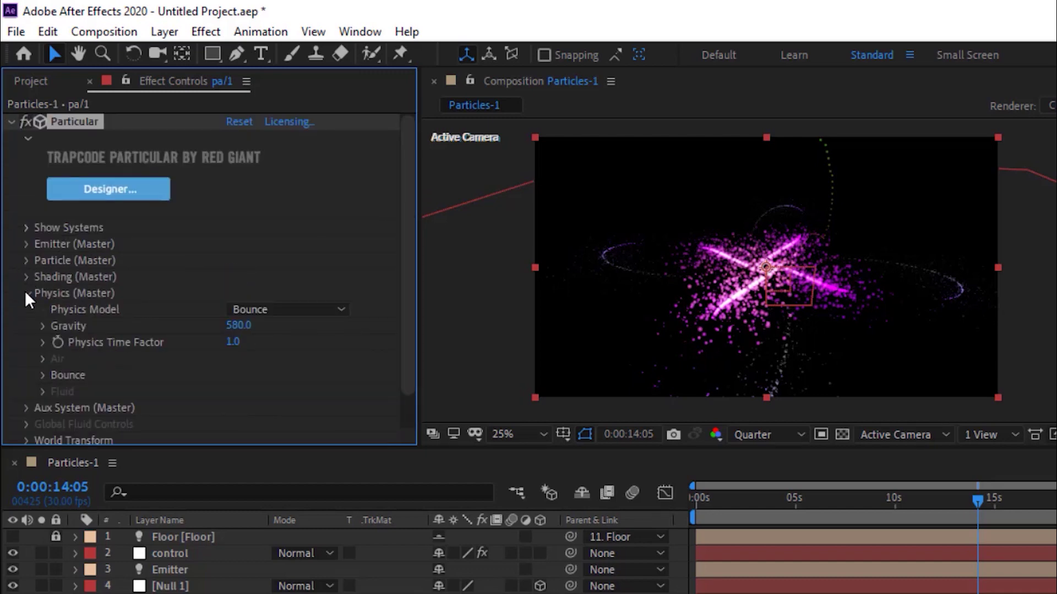
{"action": "left_click", "coordinate": [42, 376]}
{"action": "scroll", "coordinate": [44, 376], "scroll_direction": "down", "scroll_amount": 3}
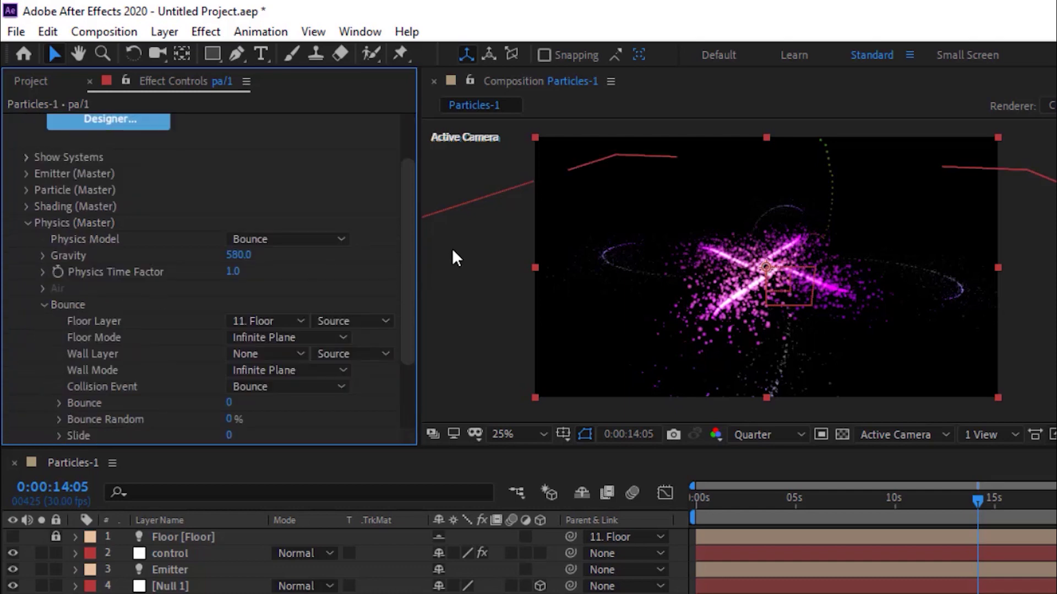
{"action": "scroll", "coordinate": [401, 256], "scroll_direction": "down", "scroll_amount": 2}
{"action": "scroll", "coordinate": [401, 256], "scroll_direction": "down", "scroll_amount": 1}
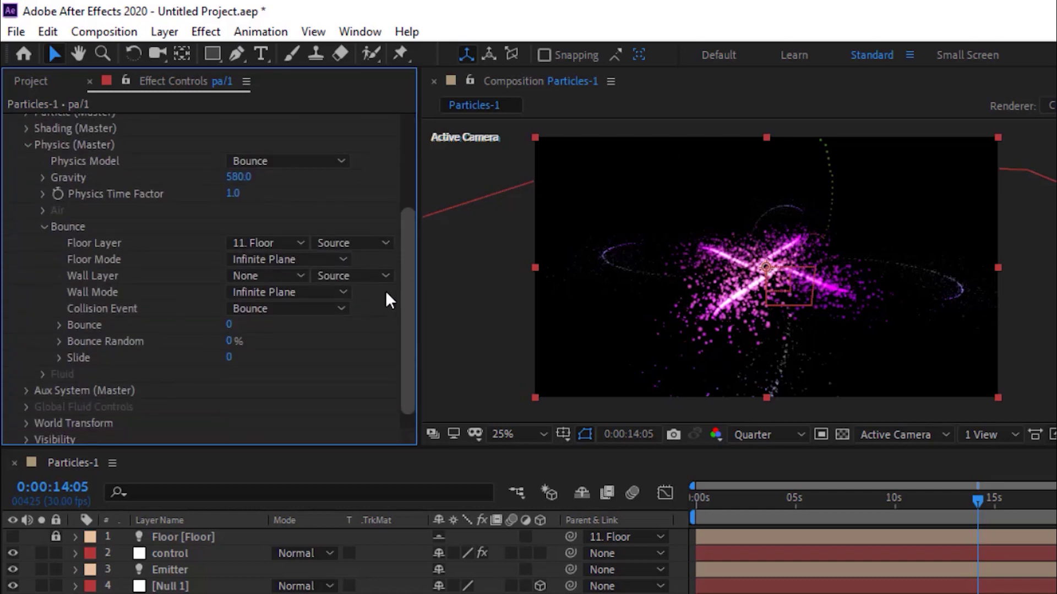
{"action": "left_click", "coordinate": [333, 309]}
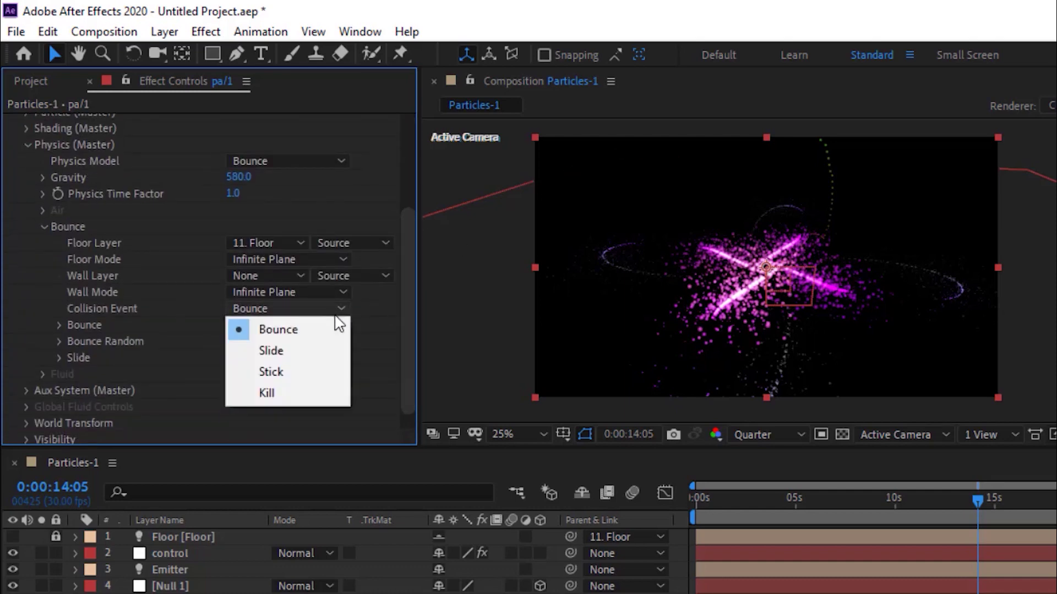
{"action": "left_click", "coordinate": [305, 396]}
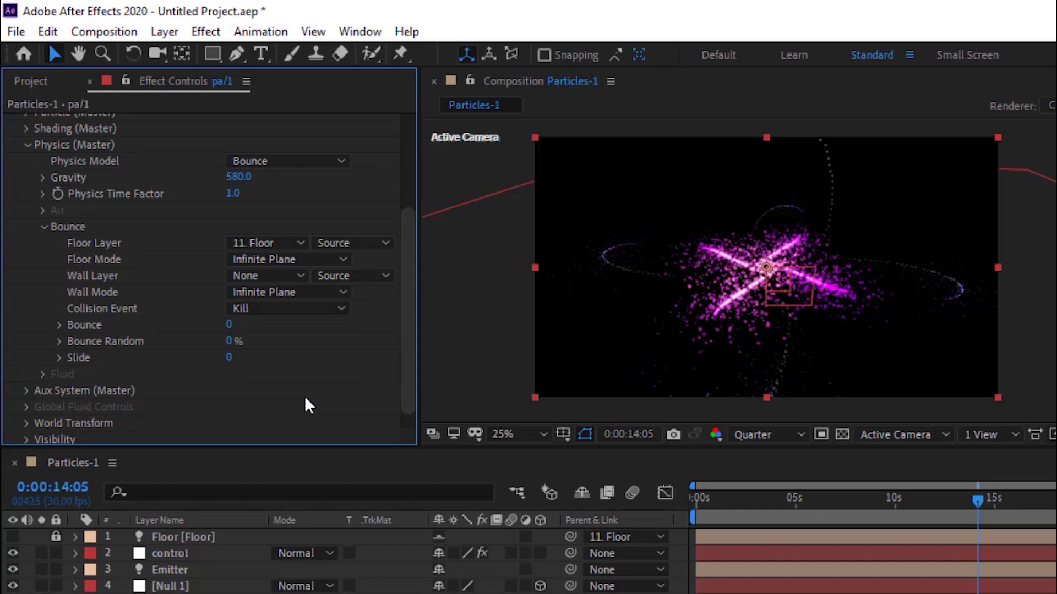
{"action": "left_click", "coordinate": [39, 230]}
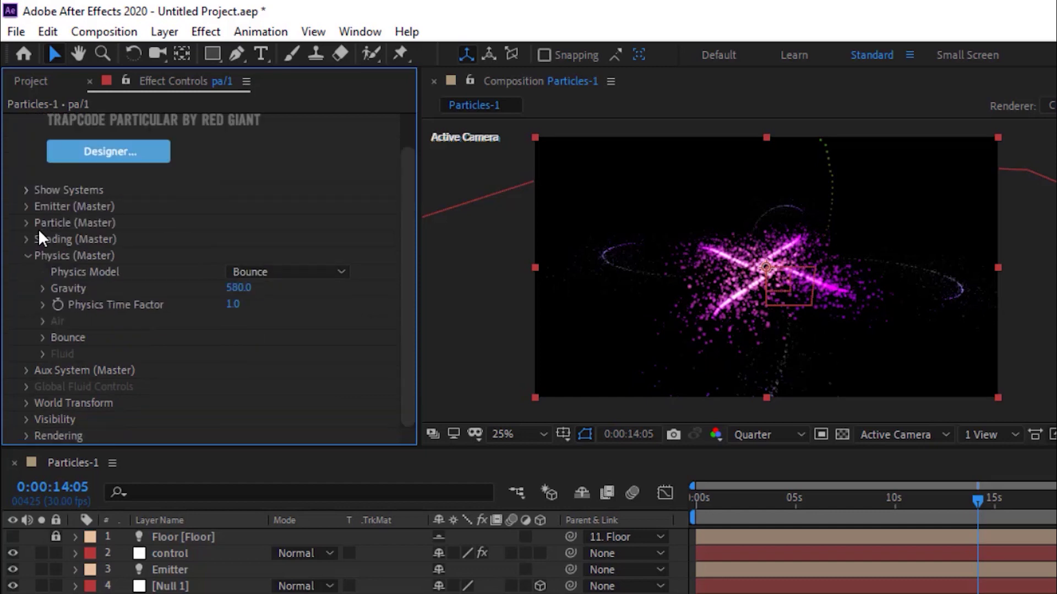
{"action": "left_click", "coordinate": [27, 256]}
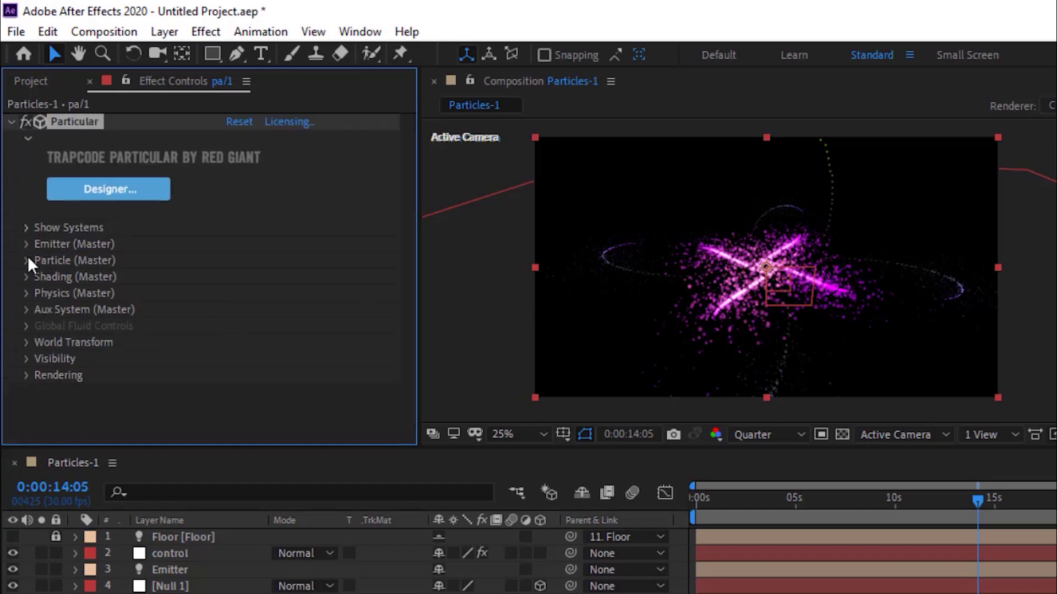
Set the Emit mode of pa/1's Aux System to Continuously
{"action": "left_click", "coordinate": [26, 310]}
{"action": "left_click", "coordinate": [328, 137]}
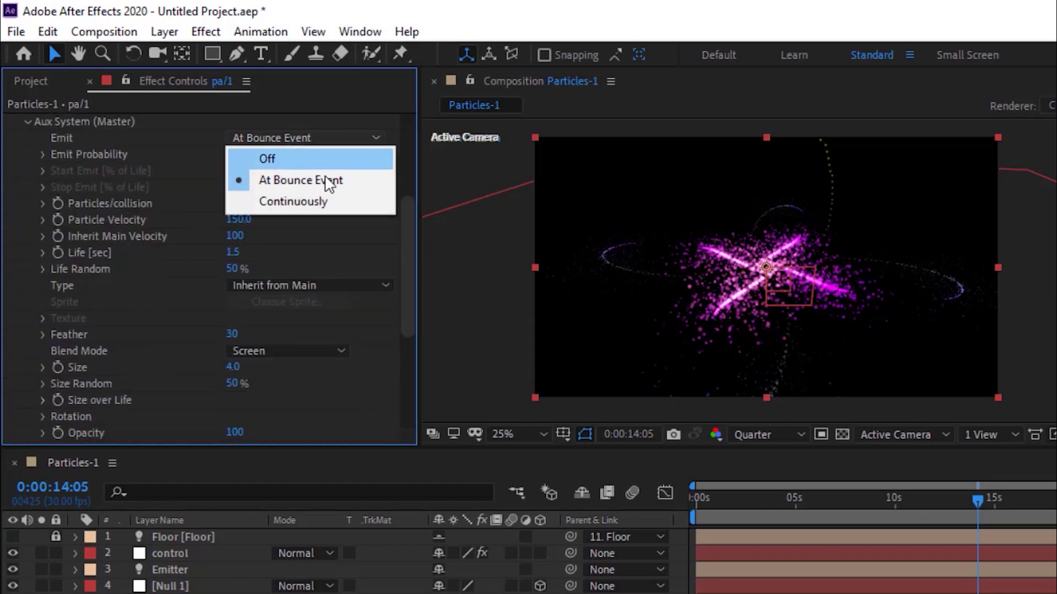
{"action": "left_click", "coordinate": [318, 203]}
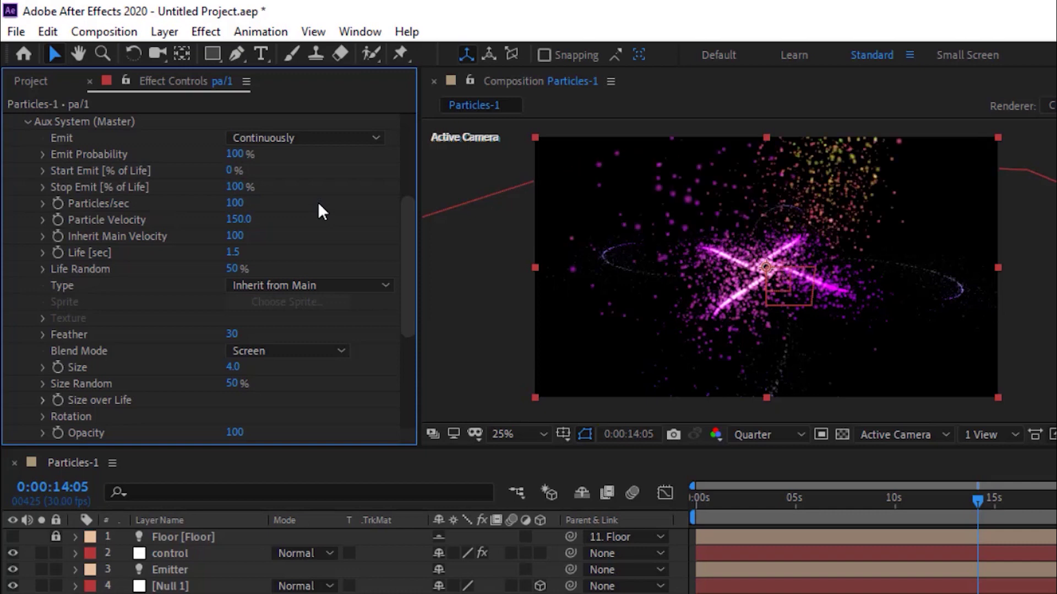
Set the aux Particles/sec to 400, and both Particle Velocity and Inherit Main Velocity to 0
{"action": "left_click", "coordinate": [235, 203]}
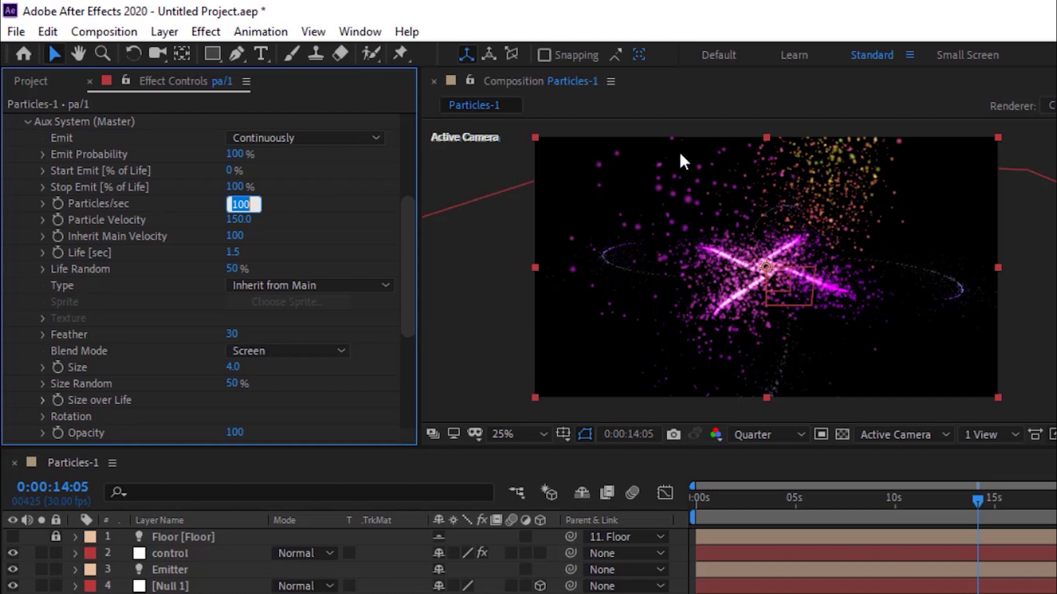
{"action": "type", "text": "400"}
{"action": "key", "text": "Tab"}
{"action": "type", "text": "0"}
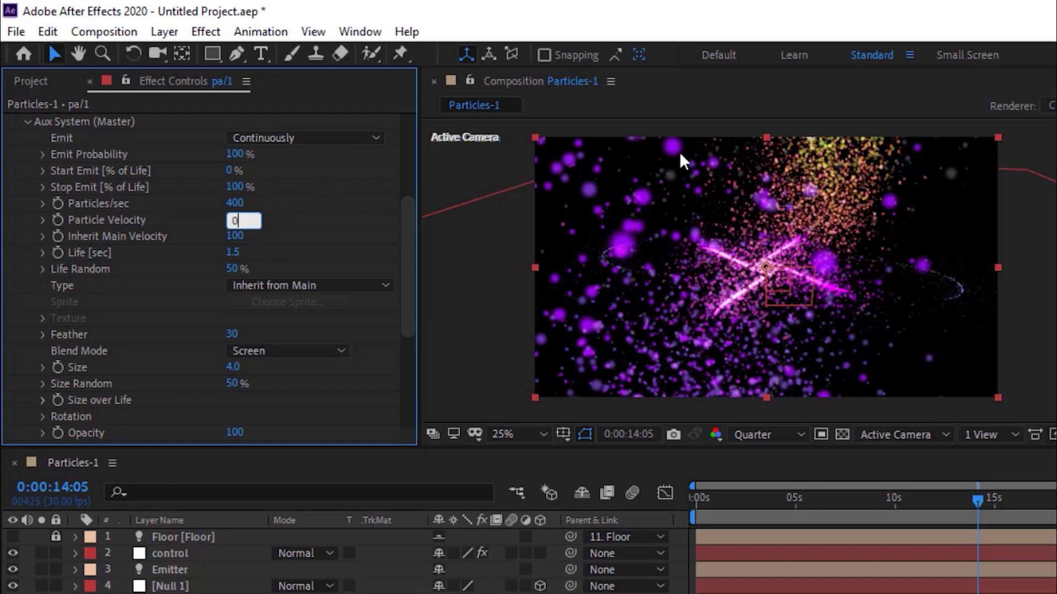
{"action": "key", "text": "Tab"}
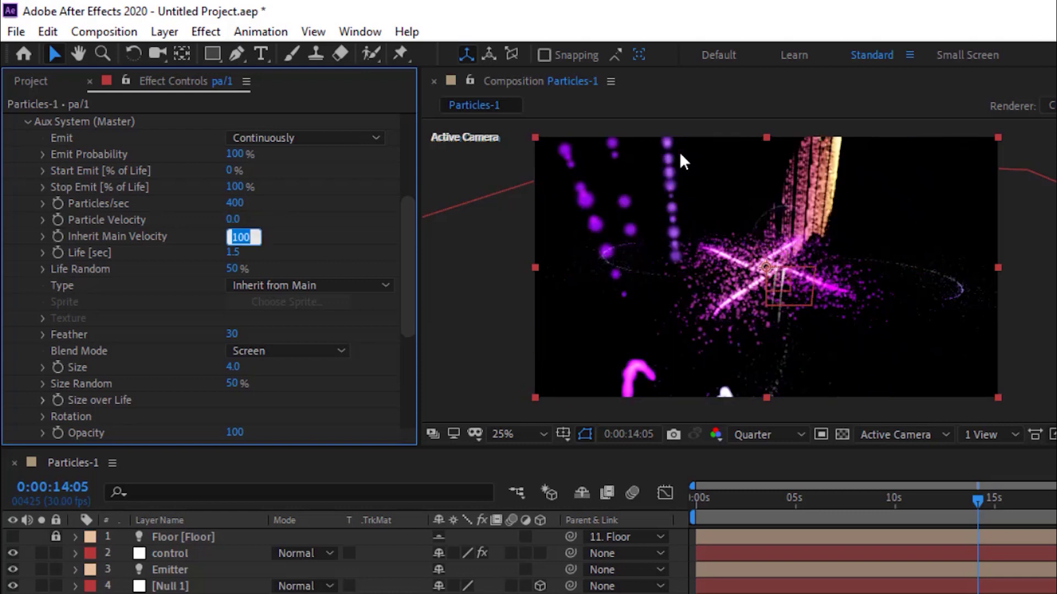
{"action": "type", "text": "0"}
{"action": "key", "text": "Tab"}
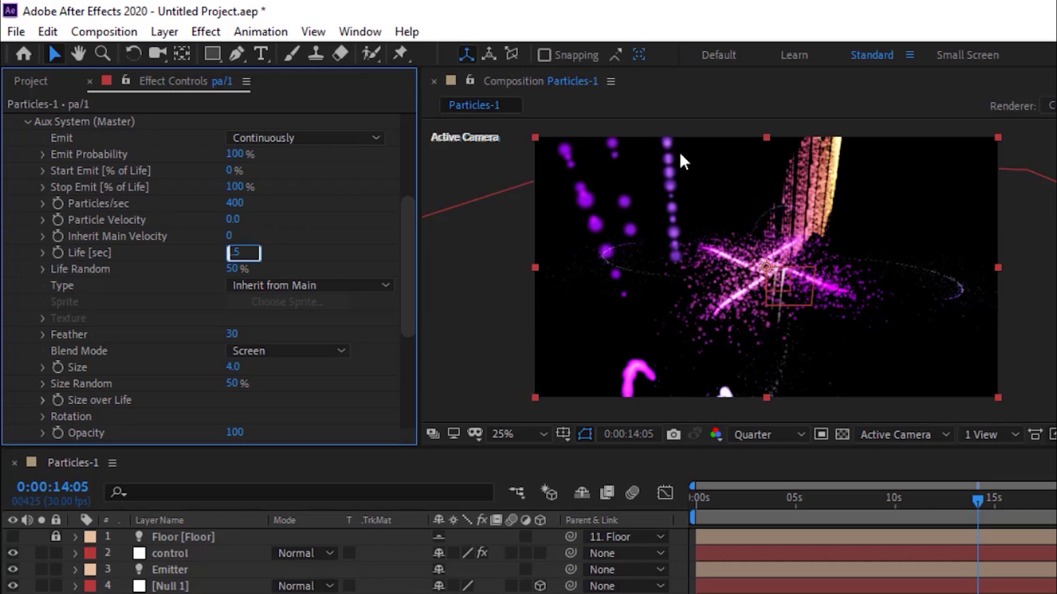
Set the aux particles' Life to 0.5 seconds and Life Random to 0%
{"action": "key", "text": "BackSpace"}
{"action": "type", "text": ".5"}
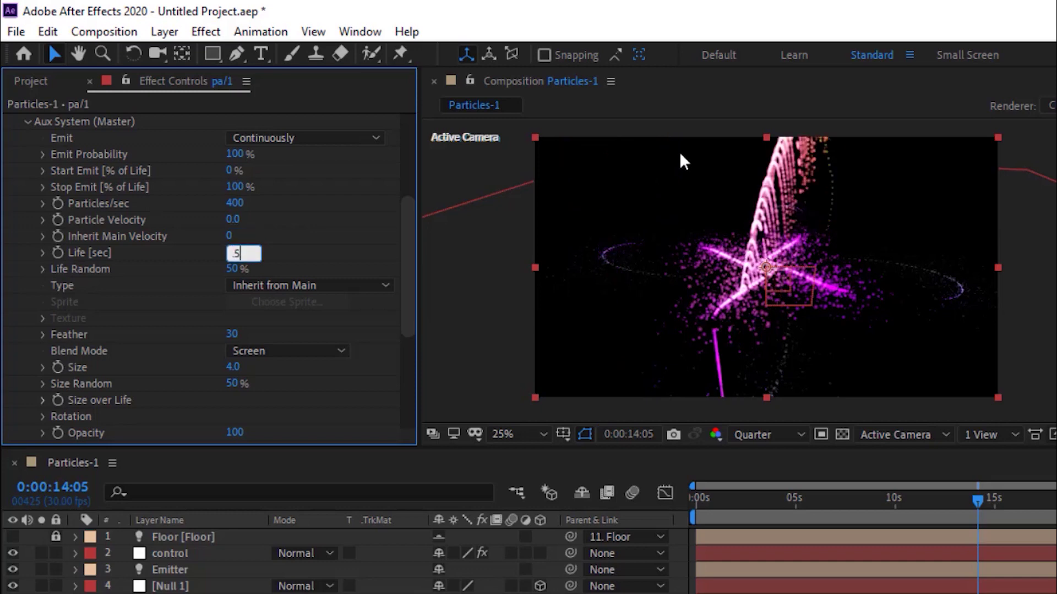
{"action": "key", "text": "Tab"}
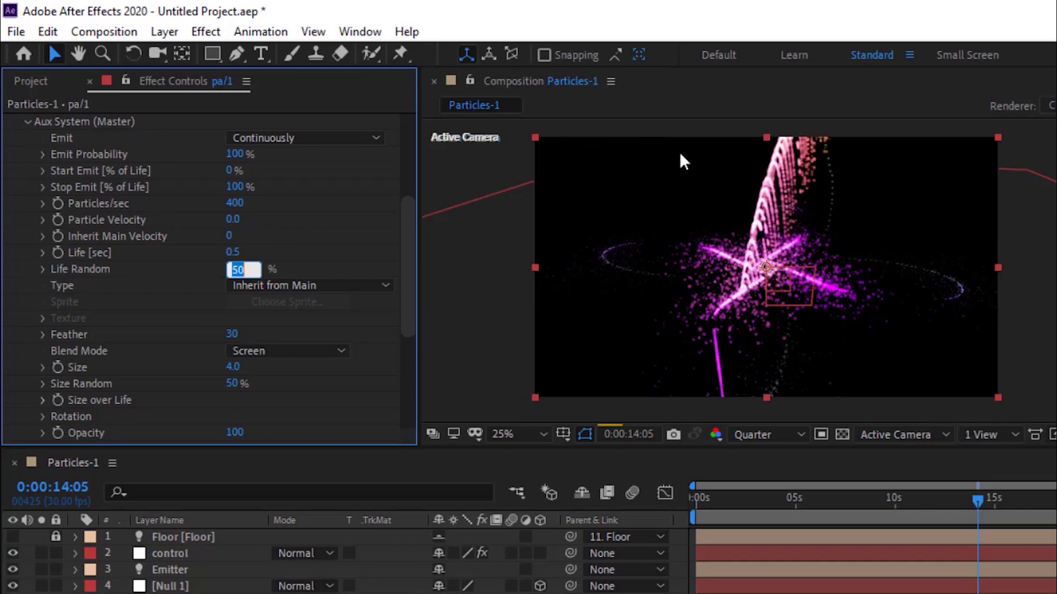
{"action": "type", "text": "0"}
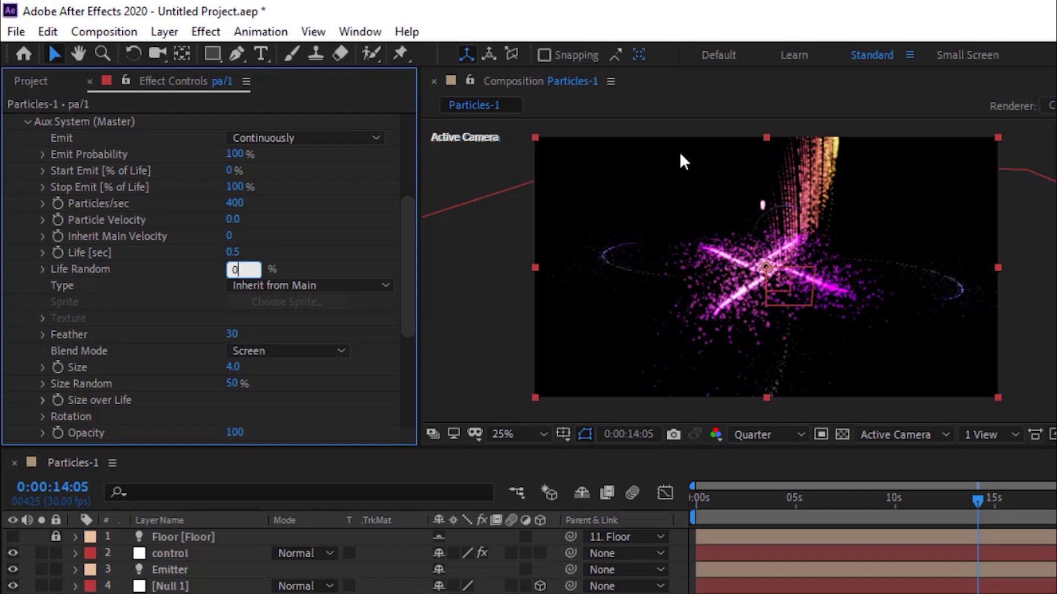
{"action": "key", "text": "Tab"}
{"action": "key", "text": "Return"}
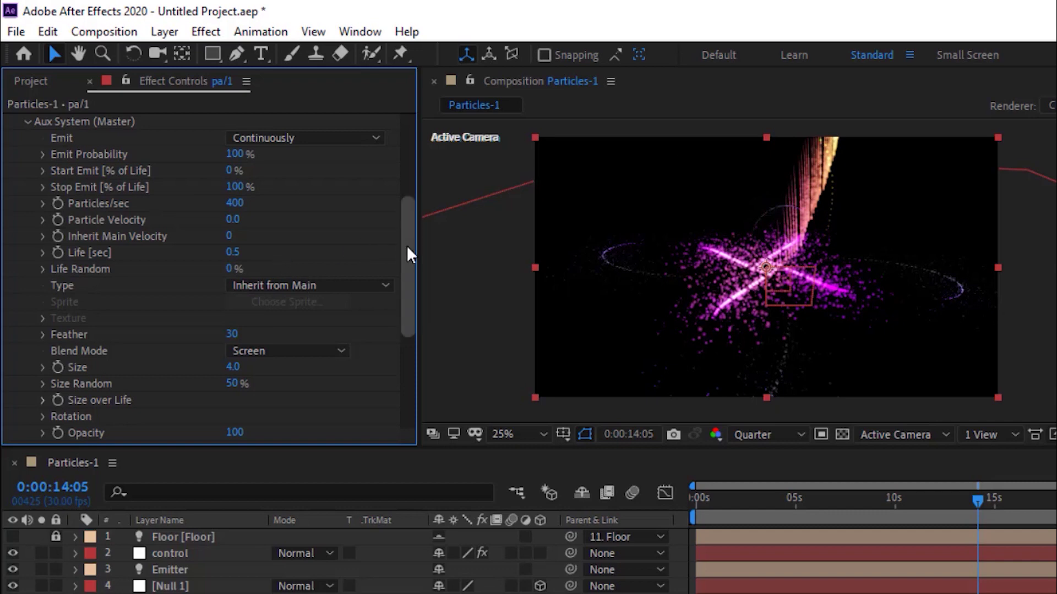
Set the Blend Mode of pa/1's aux particles to Normal
{"action": "left_click_drag", "start_coordinate": [406, 247], "coordinate": [406, 296]}
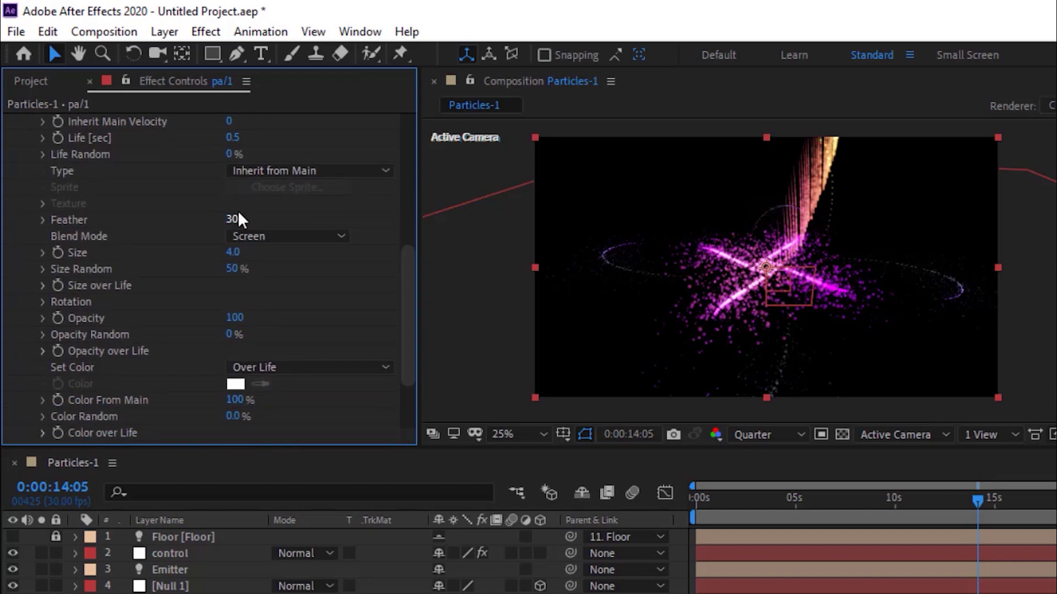
{"action": "left_click", "coordinate": [263, 236]}
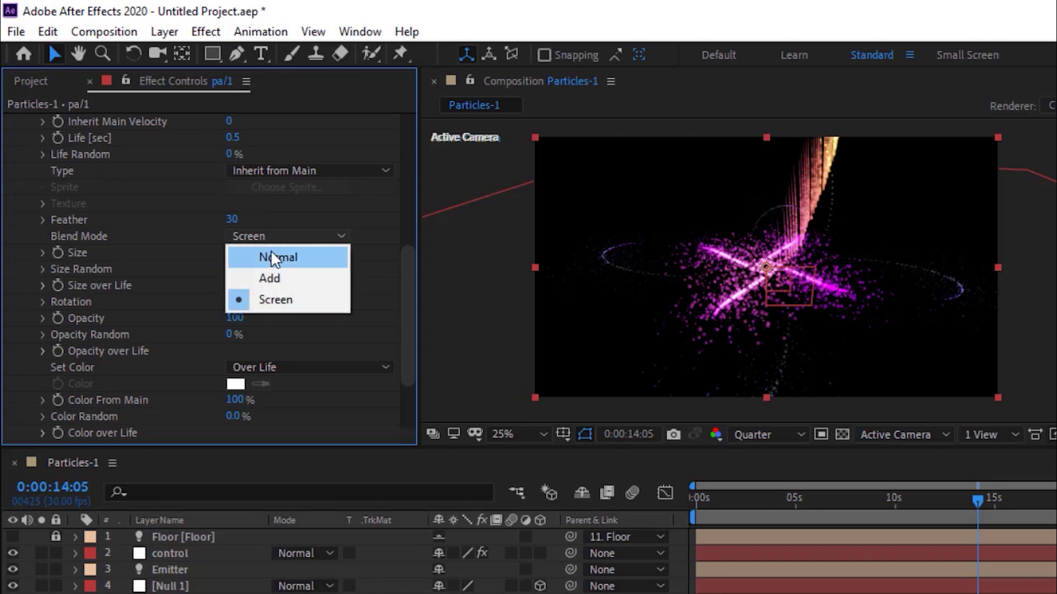
{"action": "left_click", "coordinate": [272, 255]}
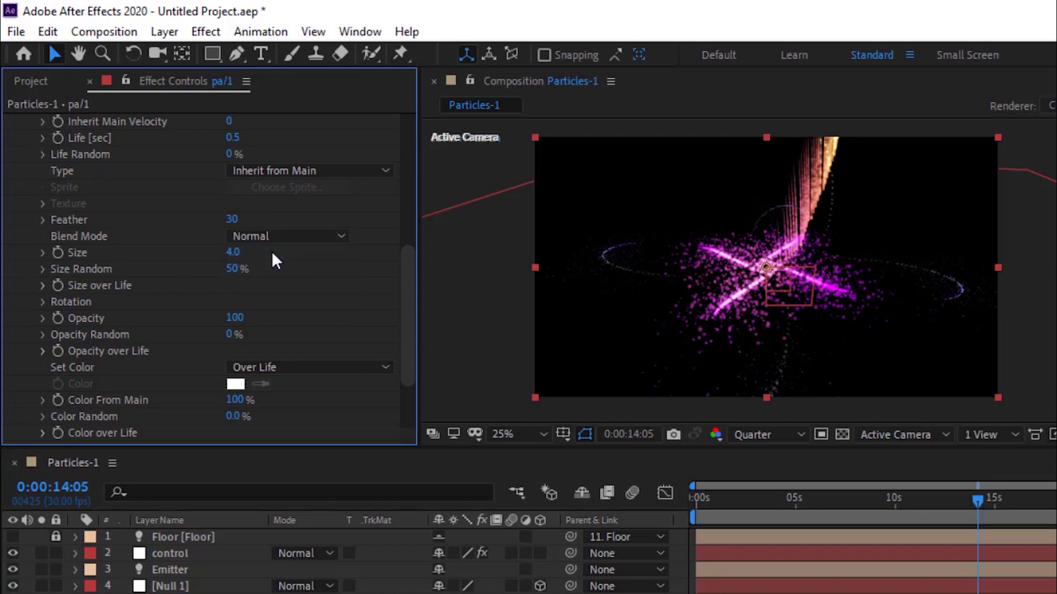
Set the aux particles' Size to 3 and Size Random to 0%
{"action": "left_click", "coordinate": [233, 252]}
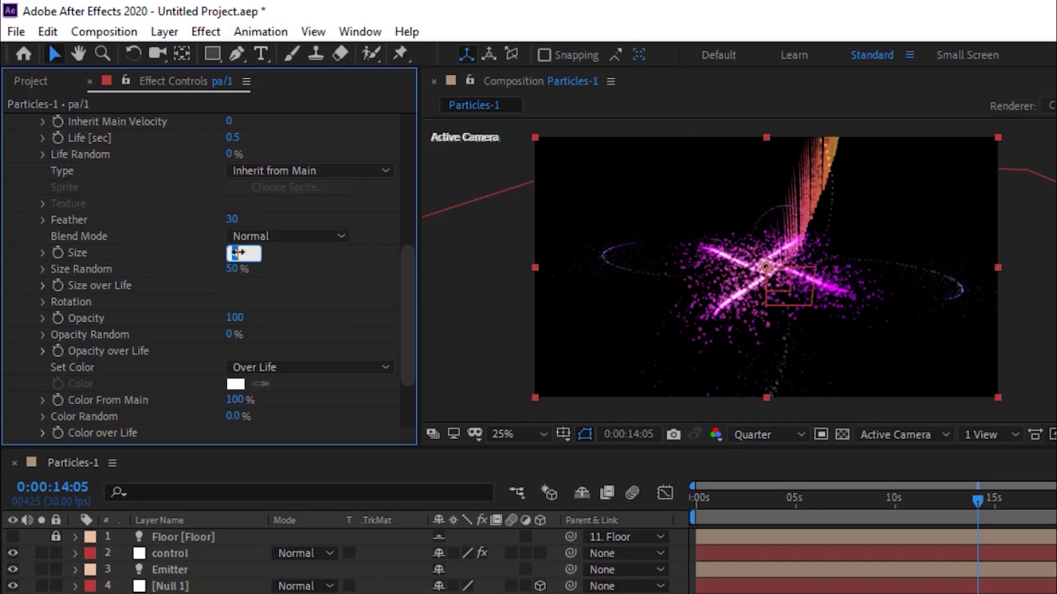
{"action": "type", "text": "4.9"}
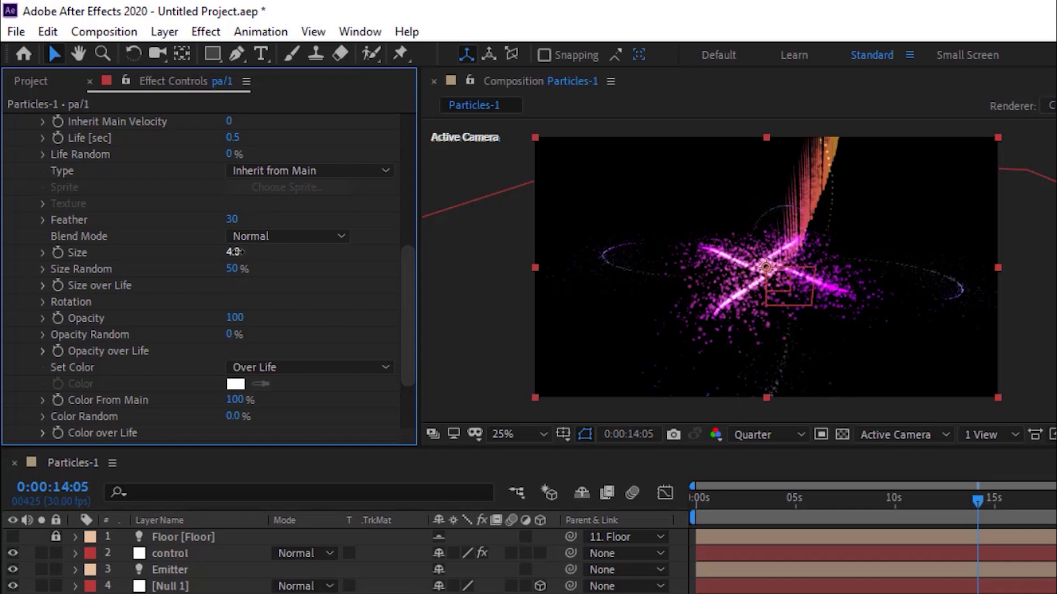
{"action": "left_click", "coordinate": [240, 252]}
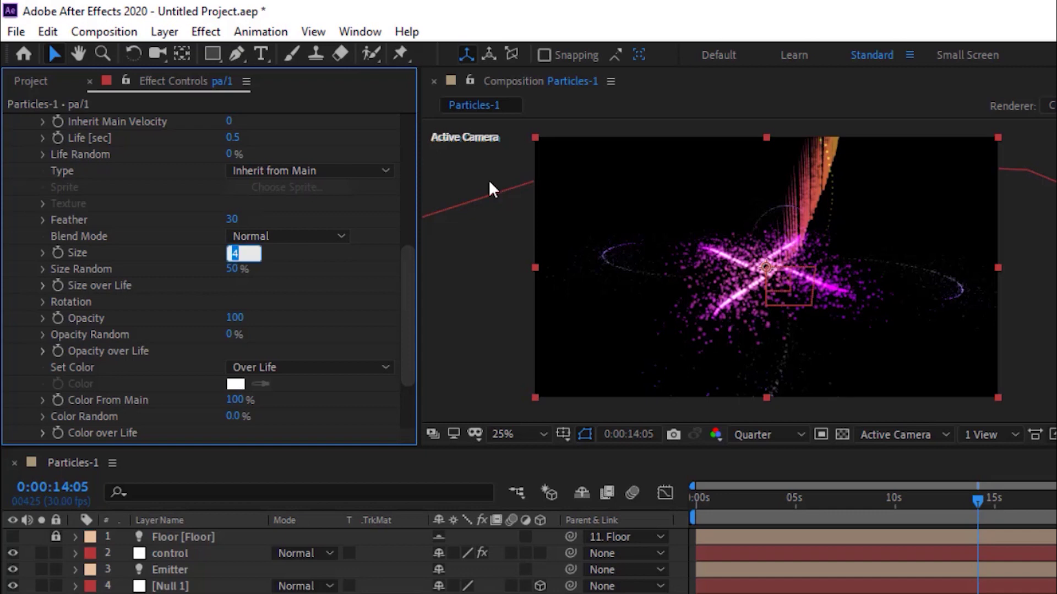
{"action": "type", "text": "3"}
{"action": "key", "text": "Tab"}
{"action": "type", "text": "0"}
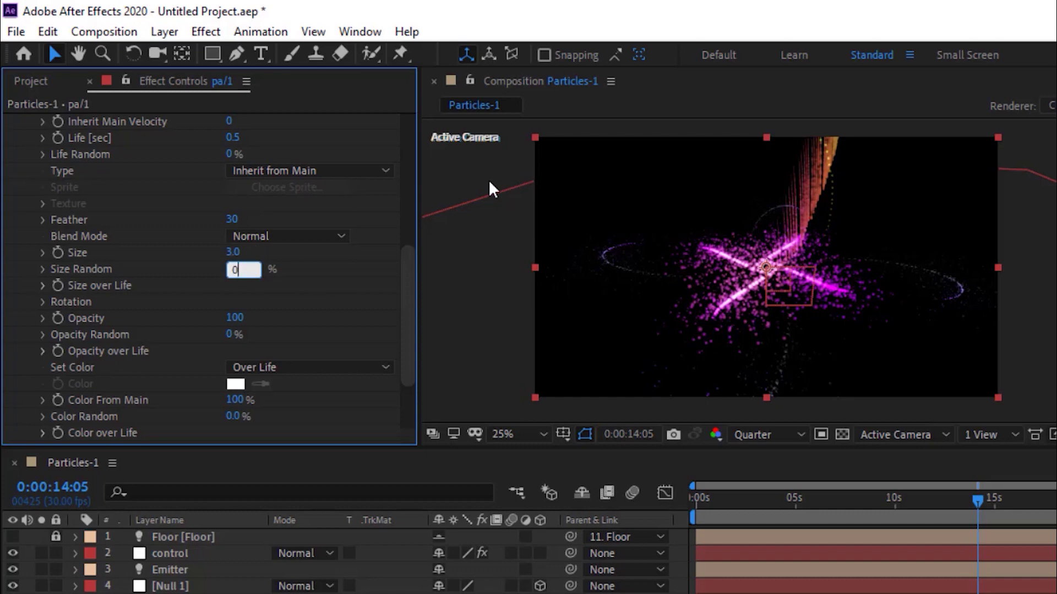
{"action": "key", "text": "Return"}
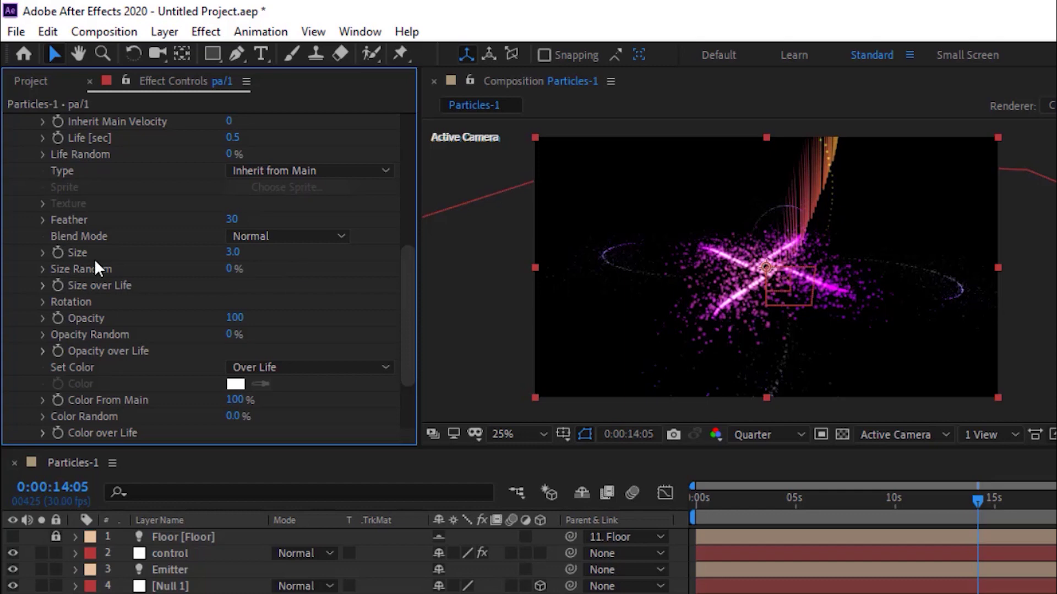
Apply the linear falling preset to the aux particles' Size over Life curve, and collapse the curve
{"action": "left_click", "coordinate": [42, 285]}
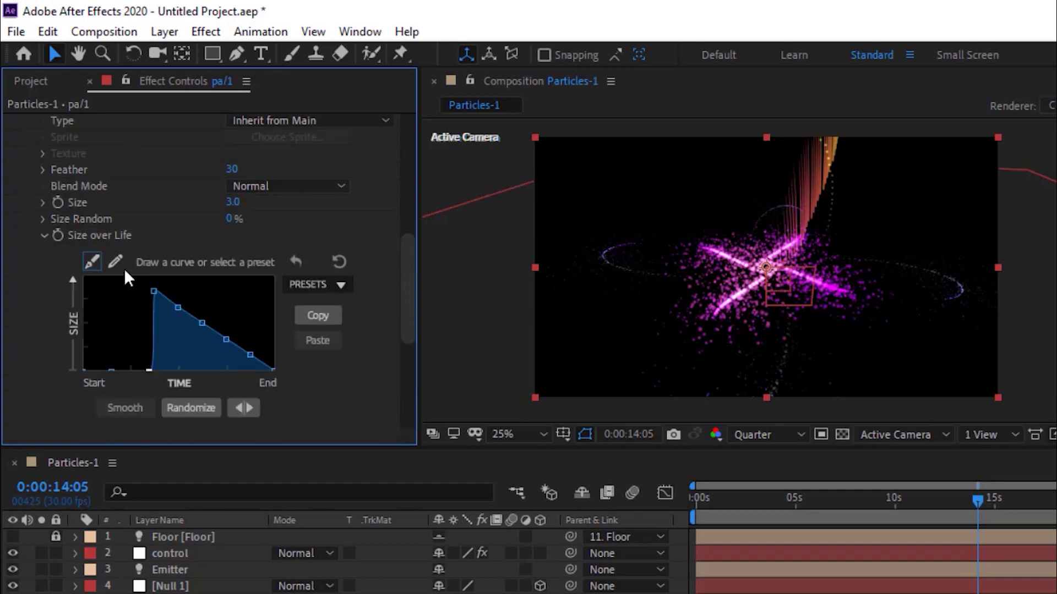
{"action": "left_click", "coordinate": [314, 283]}
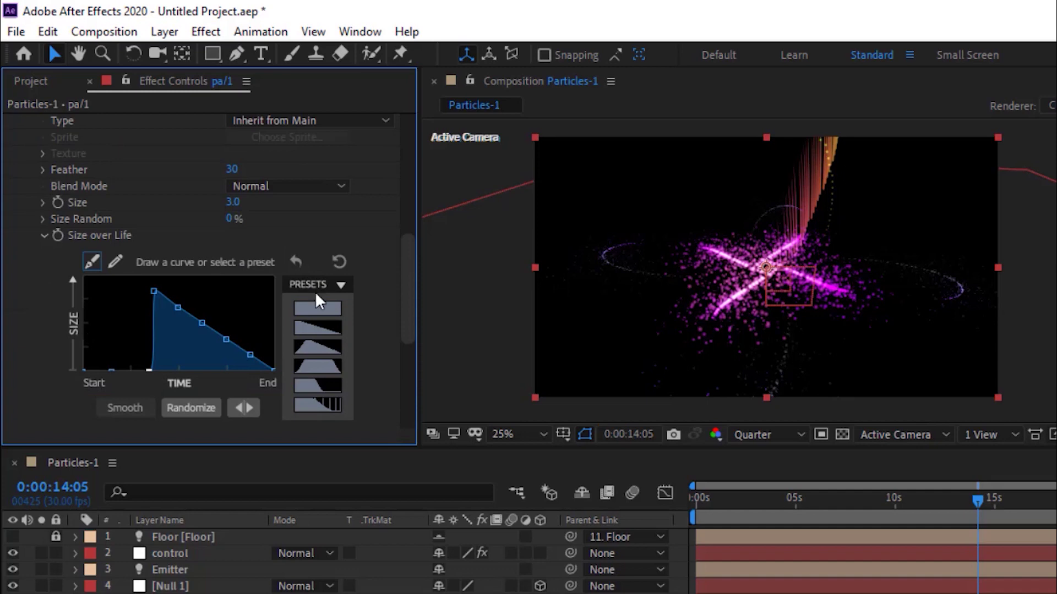
{"action": "left_click", "coordinate": [316, 329]}
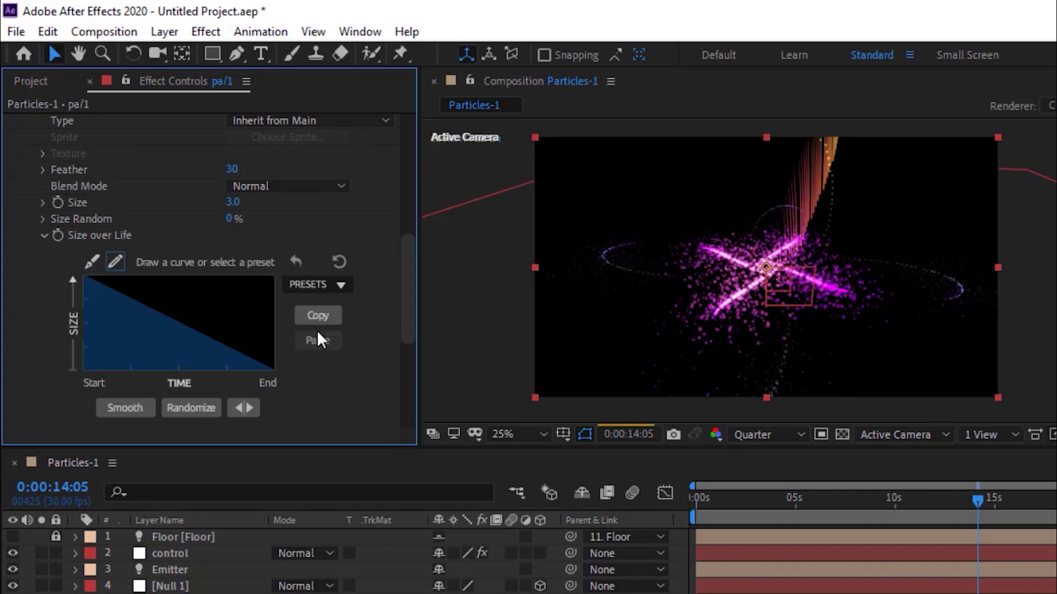
{"action": "left_click", "coordinate": [43, 235]}
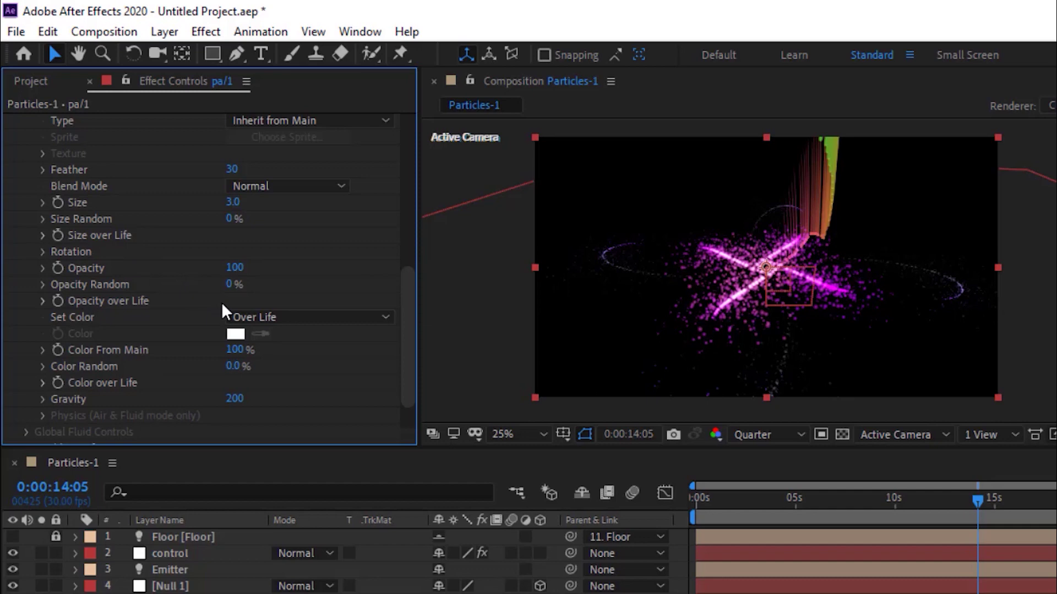
Set the Gravity of pa/1's Aux System to 0
{"action": "left_click", "coordinate": [234, 399]}
{"action": "type", "text": "0"}
{"action": "key", "text": "Return"}
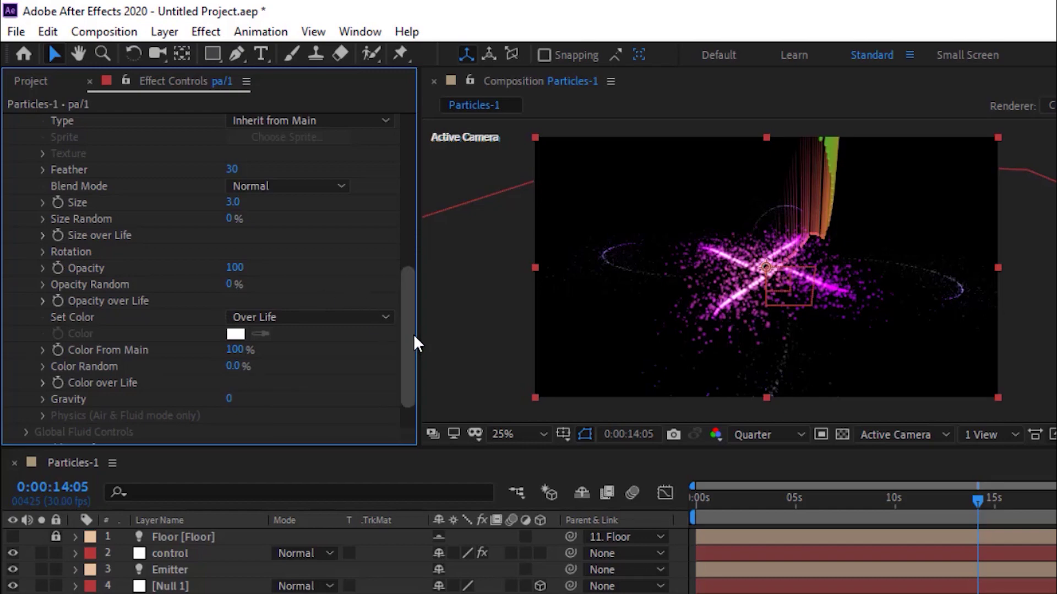
Expand pa/1's World Transform group and duplicate the layer three times
{"action": "left_click_drag", "start_coordinate": [415, 342], "coordinate": [415, 368]}
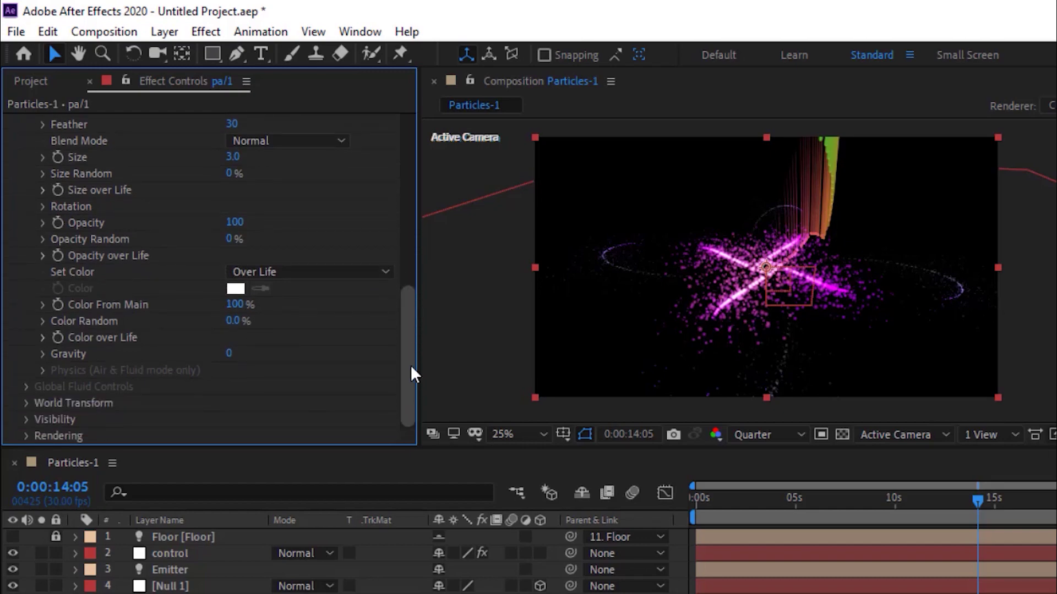
{"action": "left_click", "coordinate": [26, 403]}
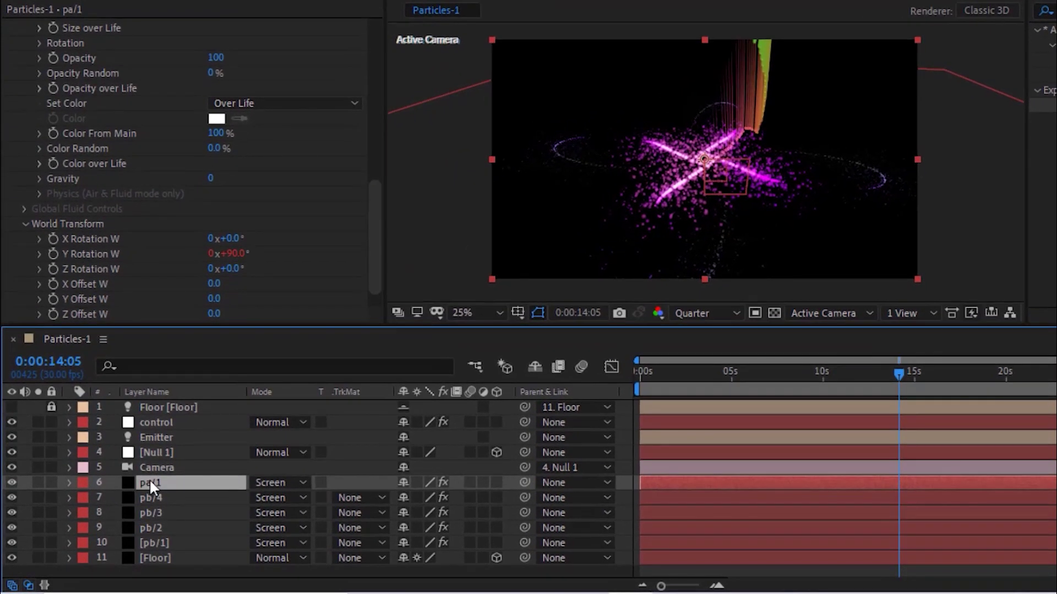
{"action": "key", "text": "ctrl+d"}
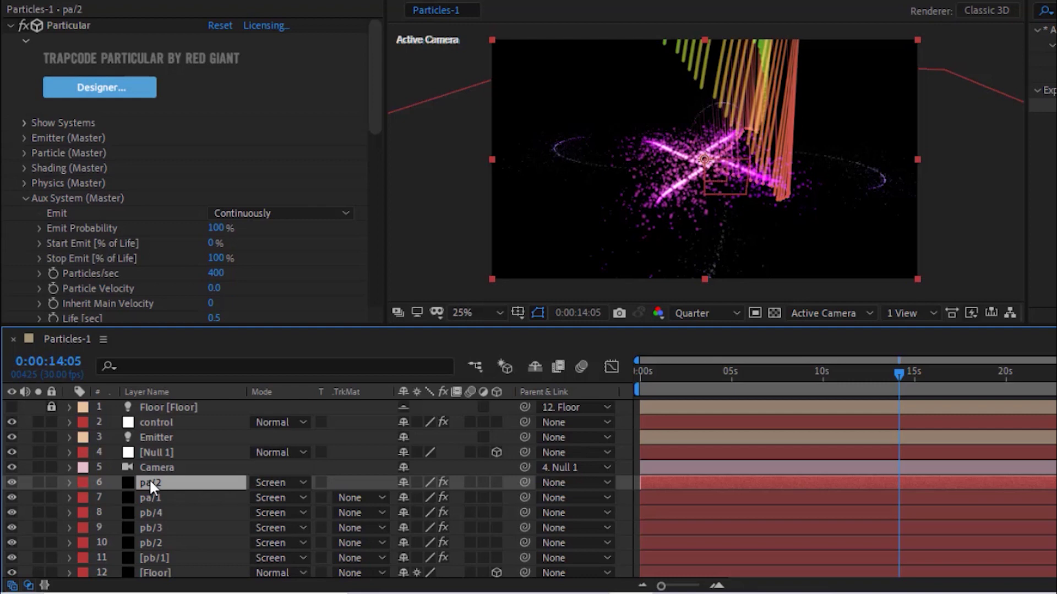
{"action": "key", "text": "ctrl+d"}
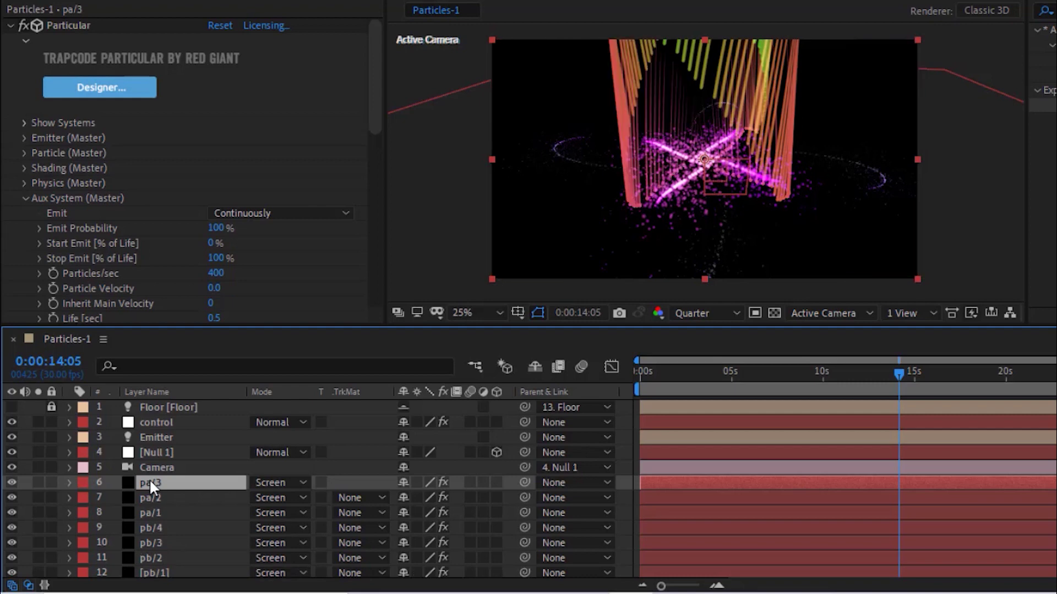
{"action": "key", "text": "ctrl+d"}
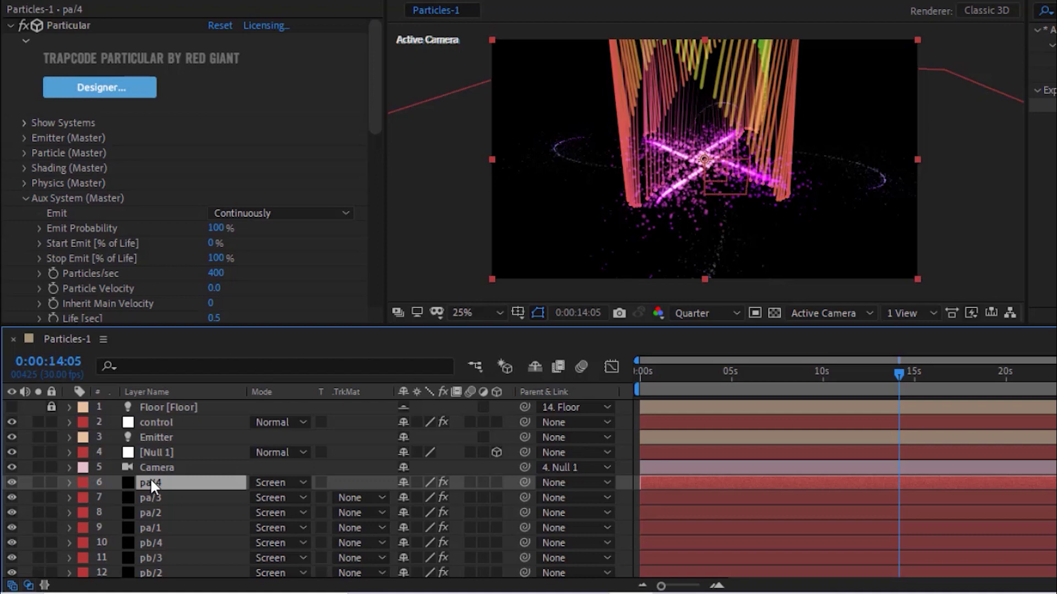
Duplicate the pa/4 layer and rename the copy pc/1
{"action": "key", "text": "ctrl+d"}
{"action": "key", "text": "Return"}
{"action": "key", "text": "Right"}
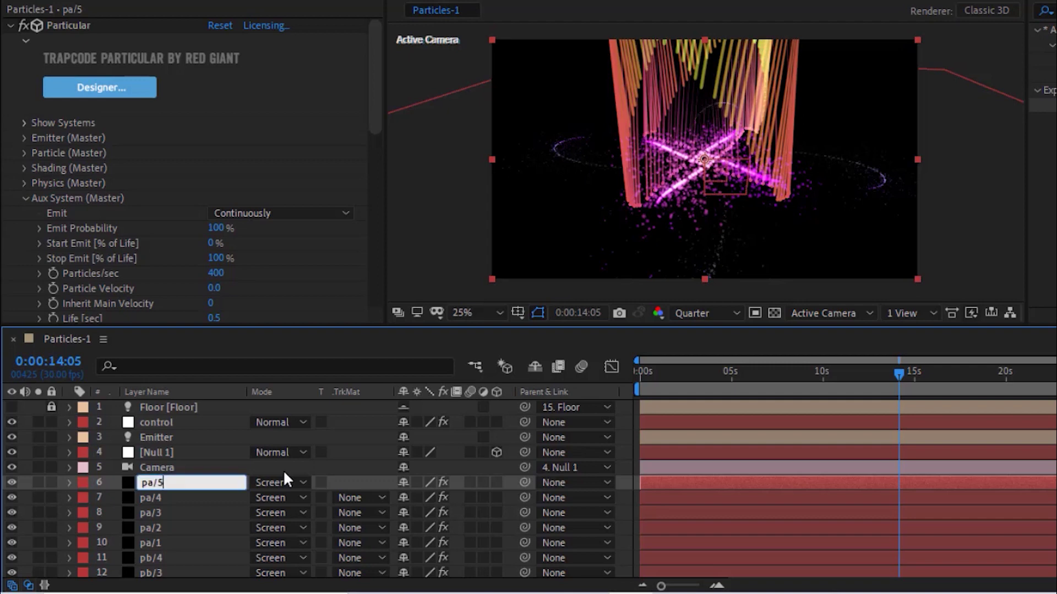
{"action": "key", "text": "BackSpace"}
{"action": "key", "text": "BackSpace"}
{"action": "key", "text": "BackSpace"}
{"action": "type", "text": "c/1"}
{"action": "key", "text": "Return"}
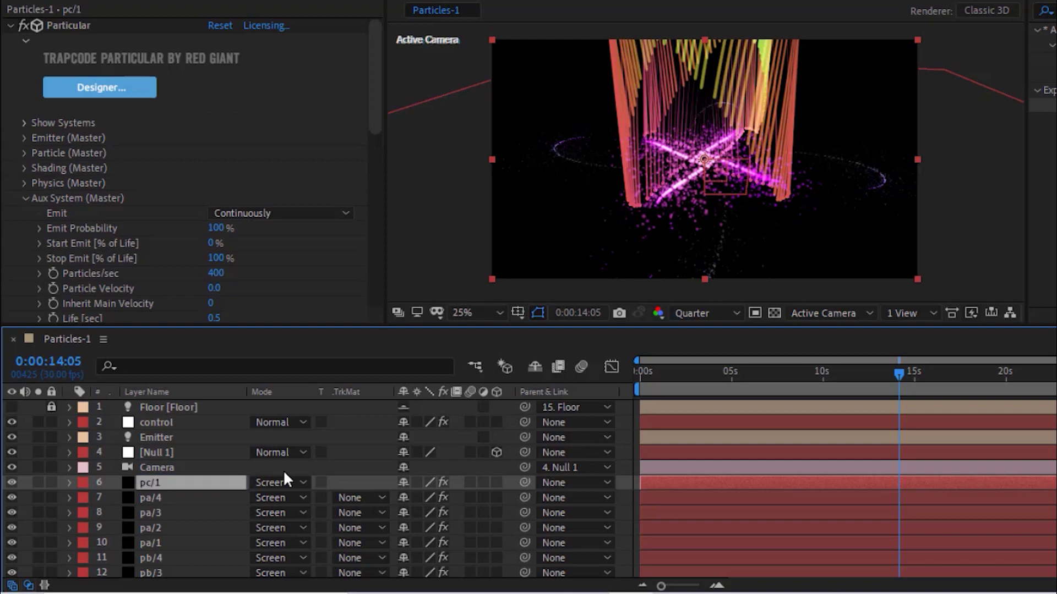
Collapse pc/1's Aux System and World Transform groups, and set its emitter's Particles/sec to 200
{"action": "left_click", "coordinate": [25, 198]}
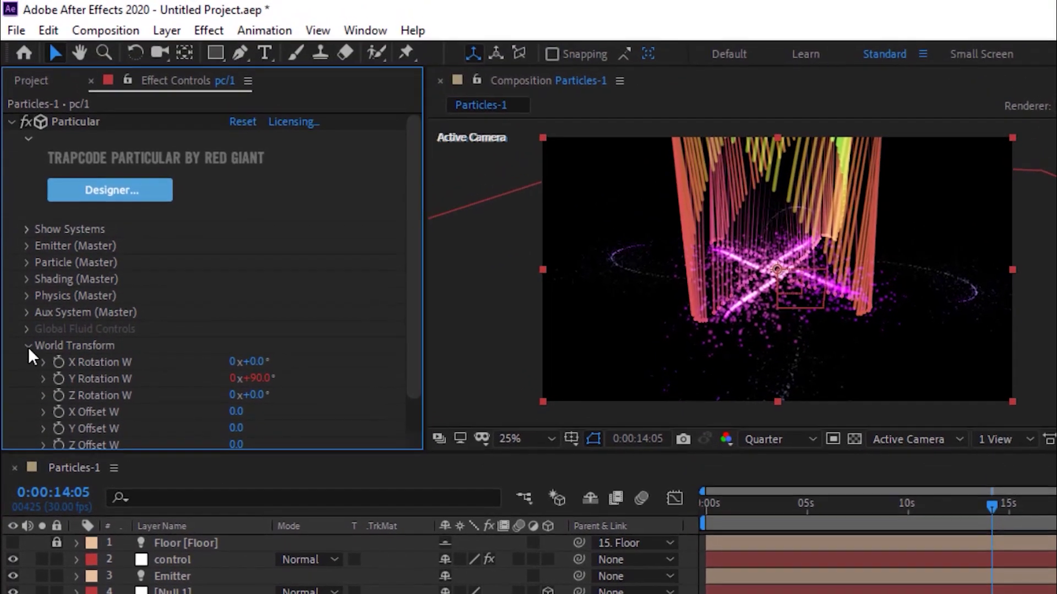
{"action": "left_click", "coordinate": [28, 347]}
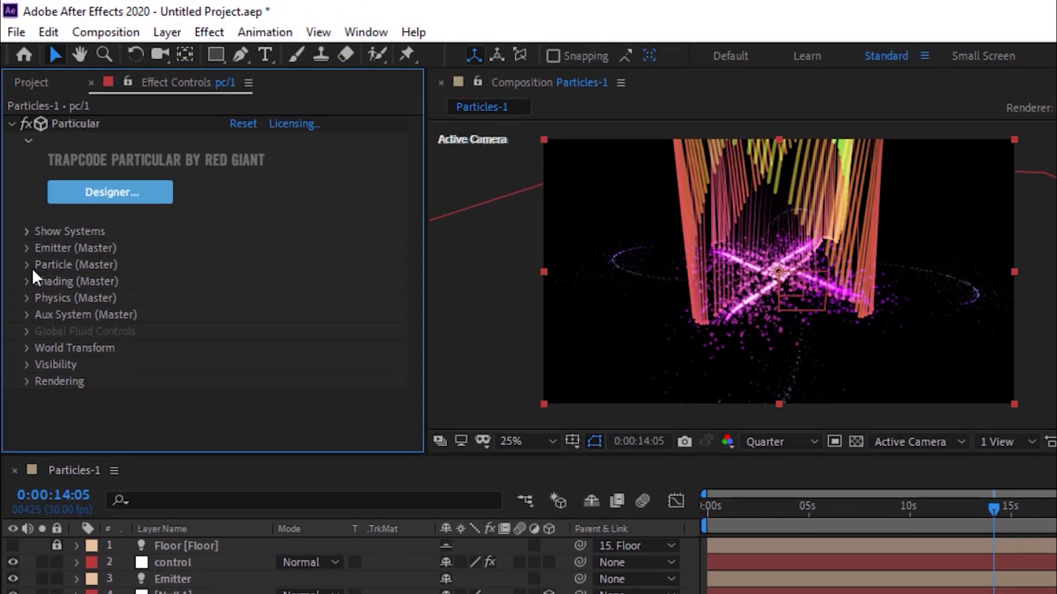
{"action": "left_click", "coordinate": [26, 249]}
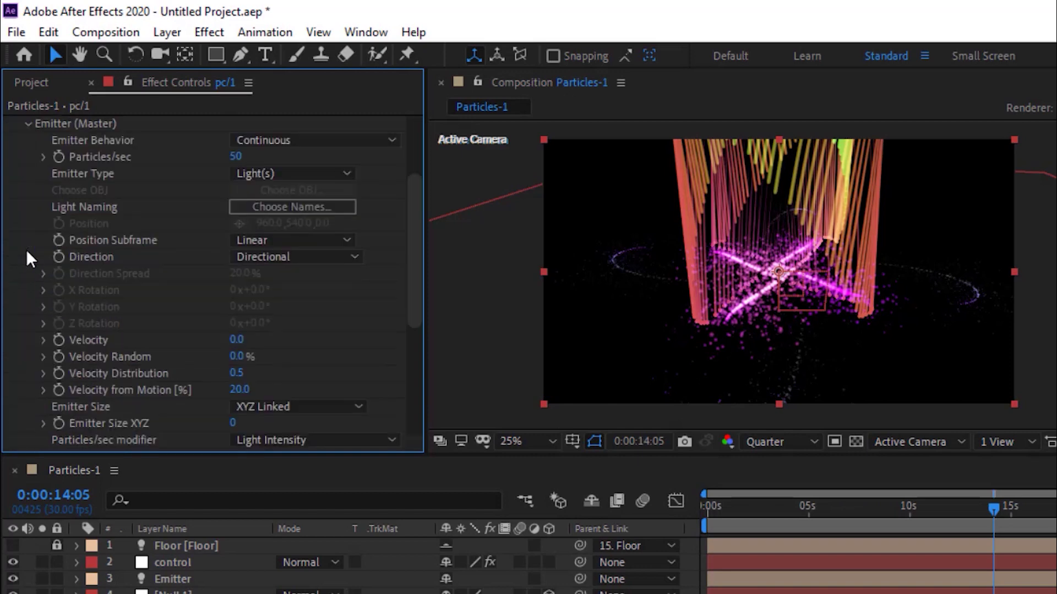
{"action": "left_click", "coordinate": [235, 156]}
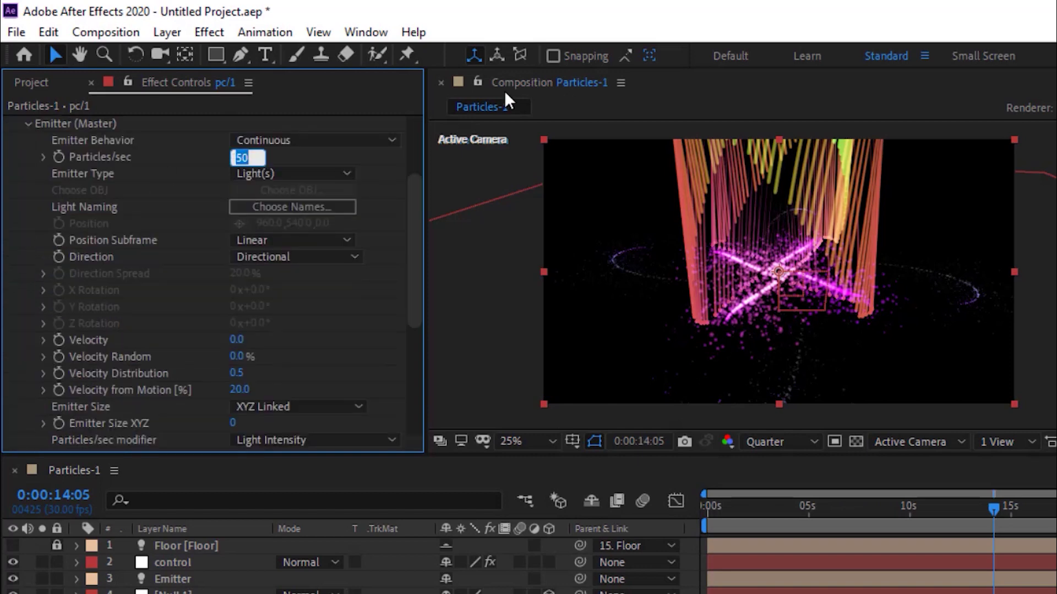
{"action": "type", "text": "200"}
{"action": "key", "text": "Return"}
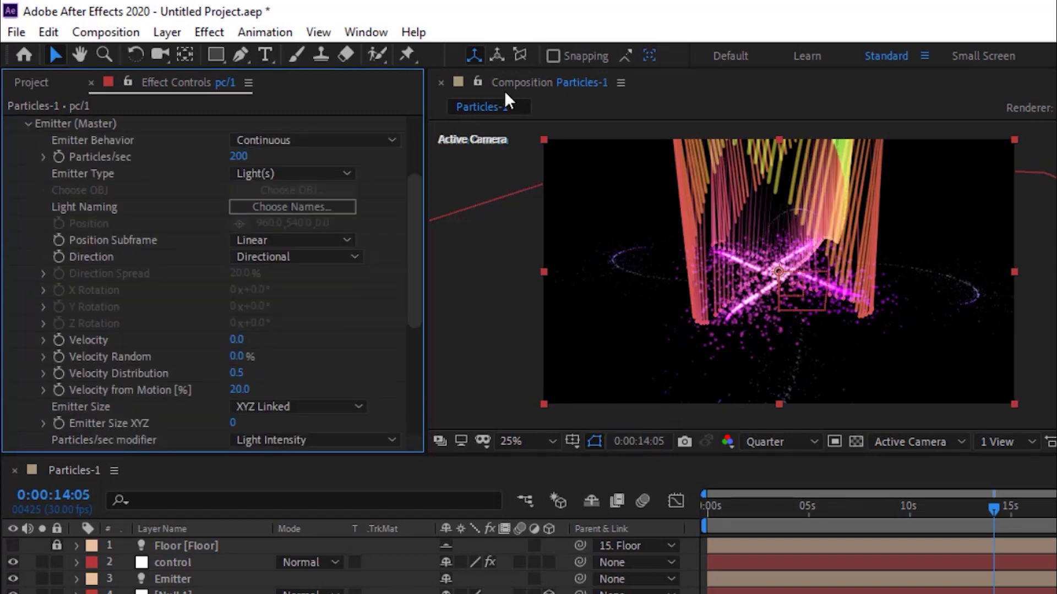
Set the Position Subframe of pc/1's emitter to 10x Linear, and collapse the Emitter (Master) group
{"action": "left_click", "coordinate": [315, 240]}
{"action": "left_click", "coordinate": [308, 287]}
{"action": "left_click_drag", "start_coordinate": [415, 187], "coordinate": [415, 177]}
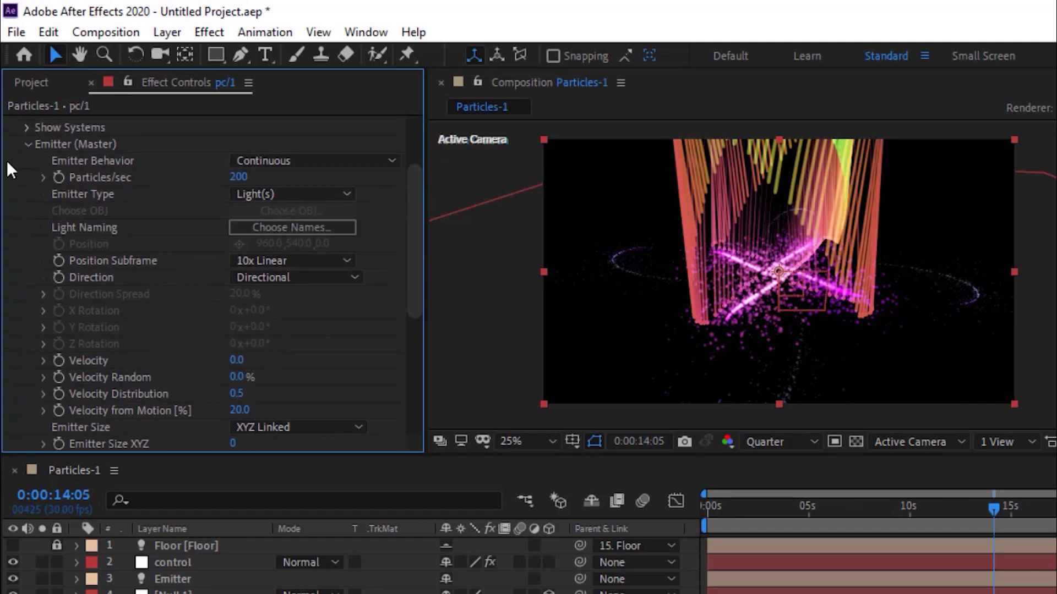
{"action": "left_click", "coordinate": [28, 145]}
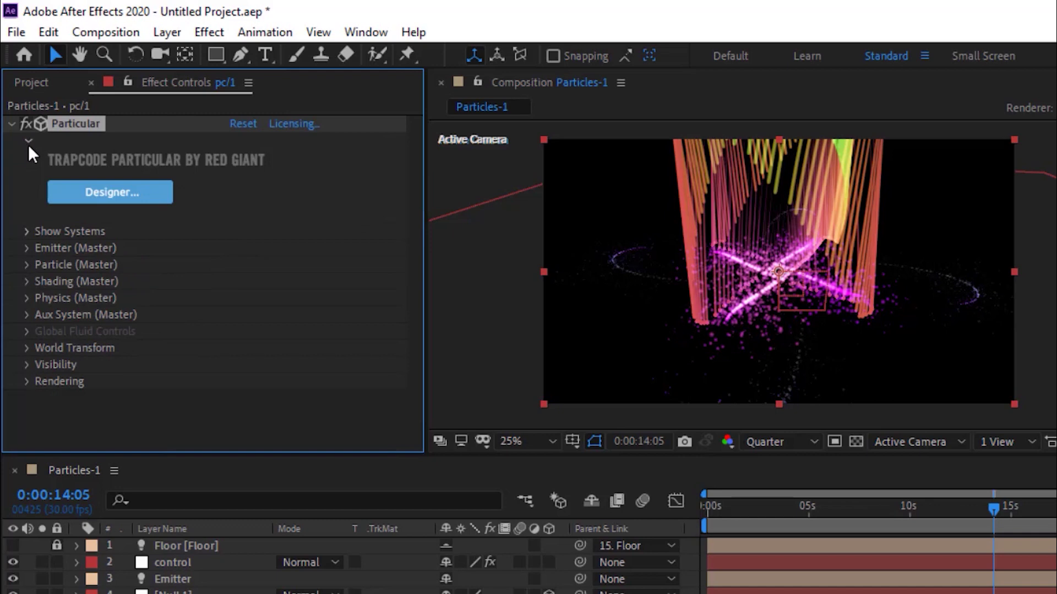
{"action": "left_click", "coordinate": [24, 266]}
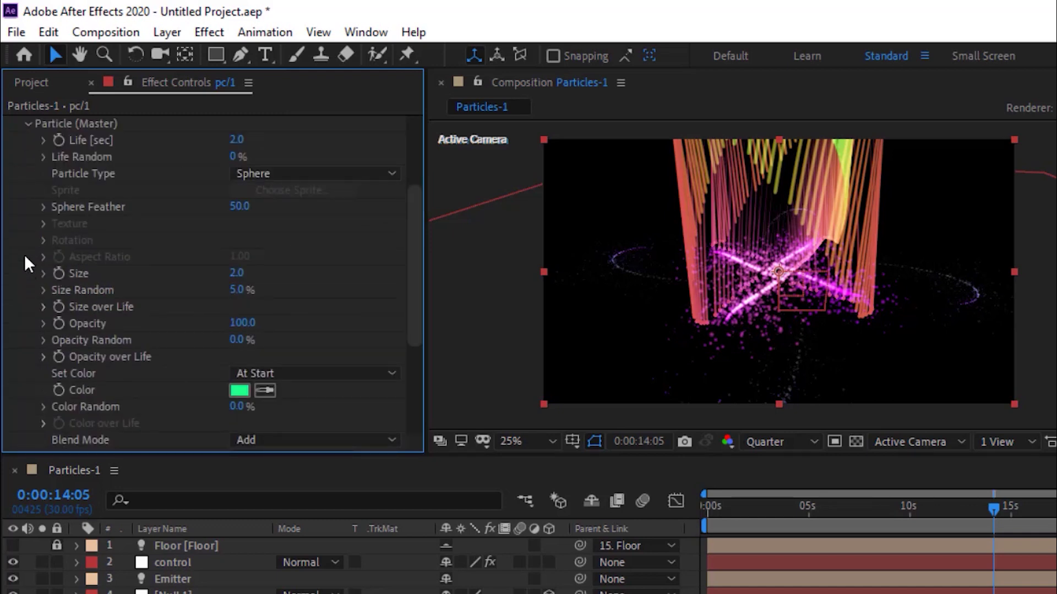
{"action": "left_click", "coordinate": [28, 124]}
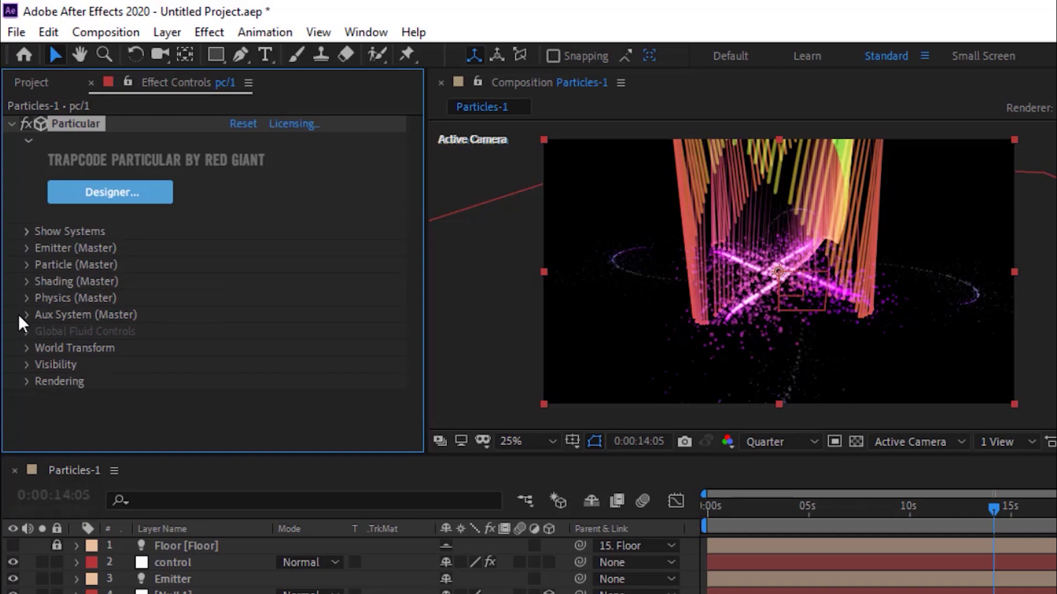
{"action": "left_click", "coordinate": [27, 281]}
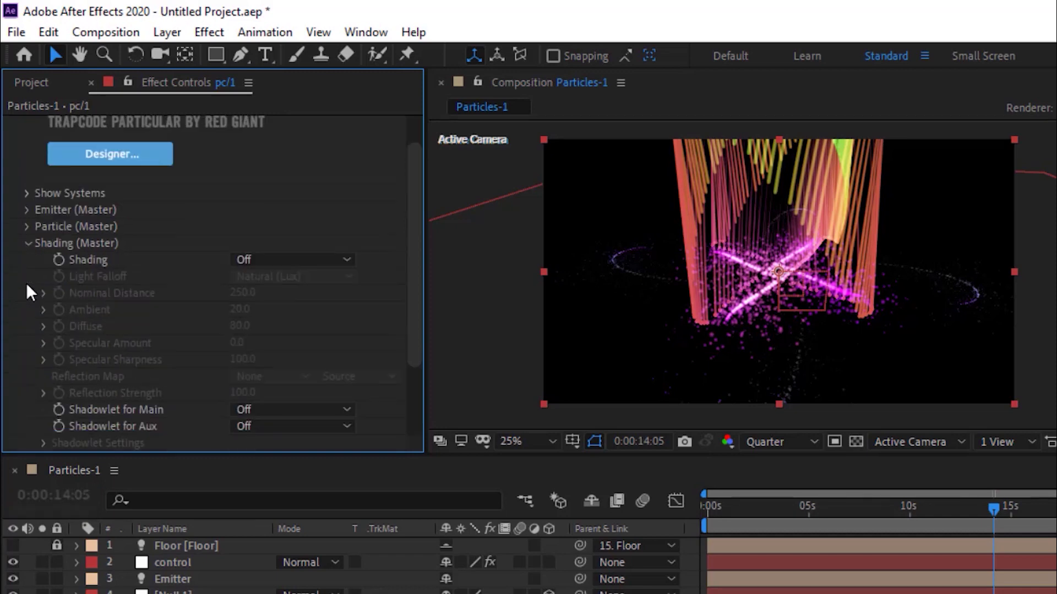
{"action": "left_click", "coordinate": [26, 243]}
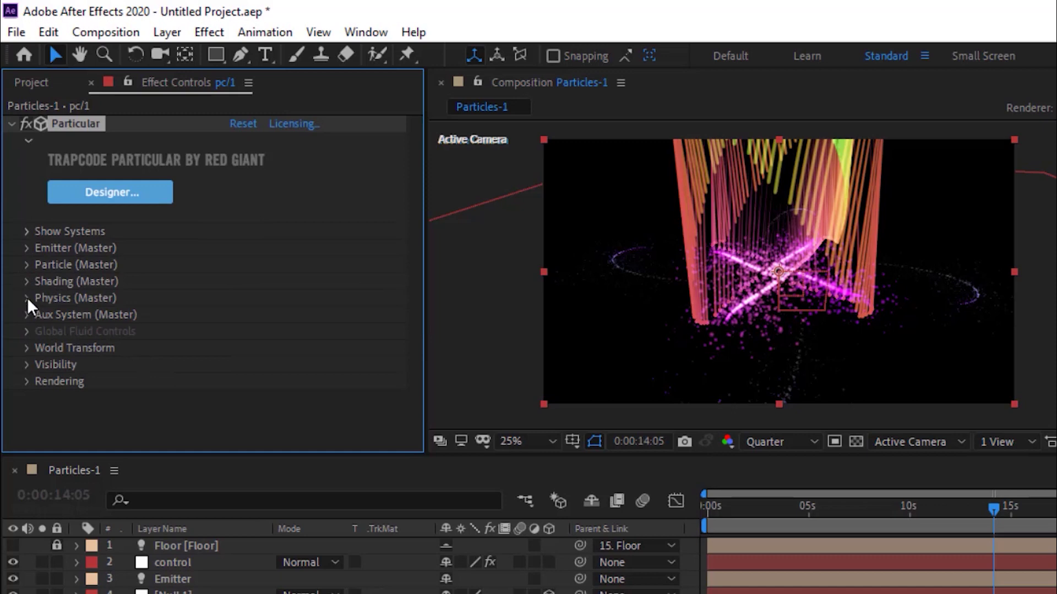
Switch pc/1's Physics Model to Air and set its Gravity to 0
{"action": "left_click", "coordinate": [27, 298]}
{"action": "left_click", "coordinate": [306, 315]}
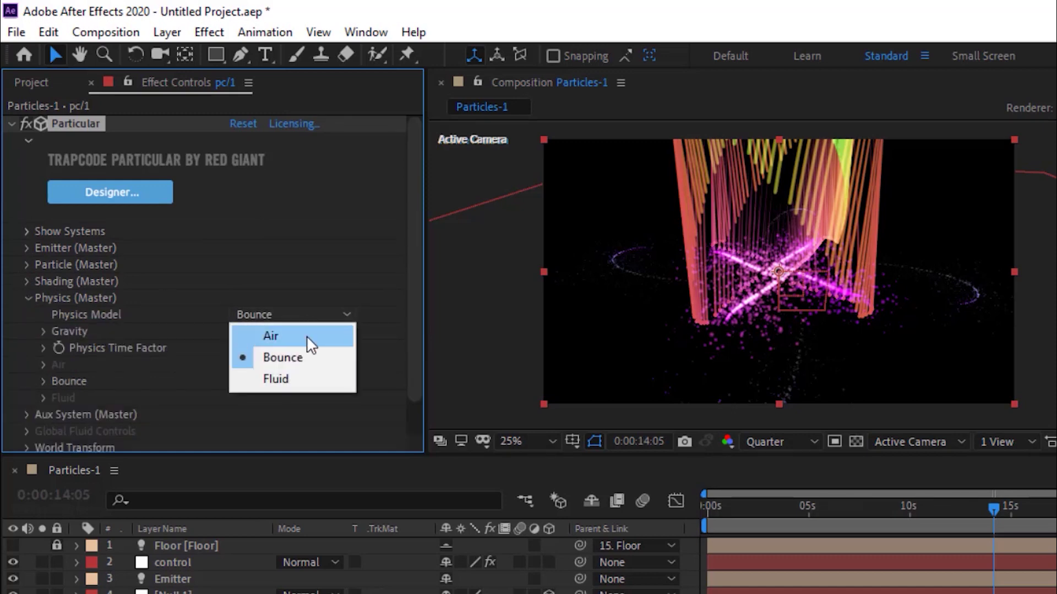
{"action": "left_click", "coordinate": [307, 337]}
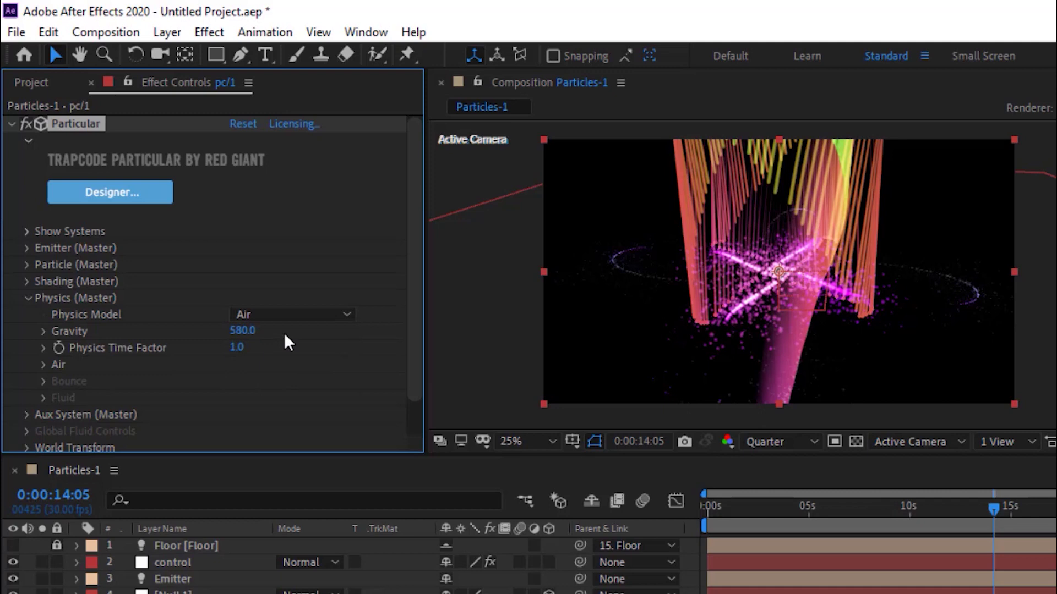
{"action": "left_click", "coordinate": [241, 330]}
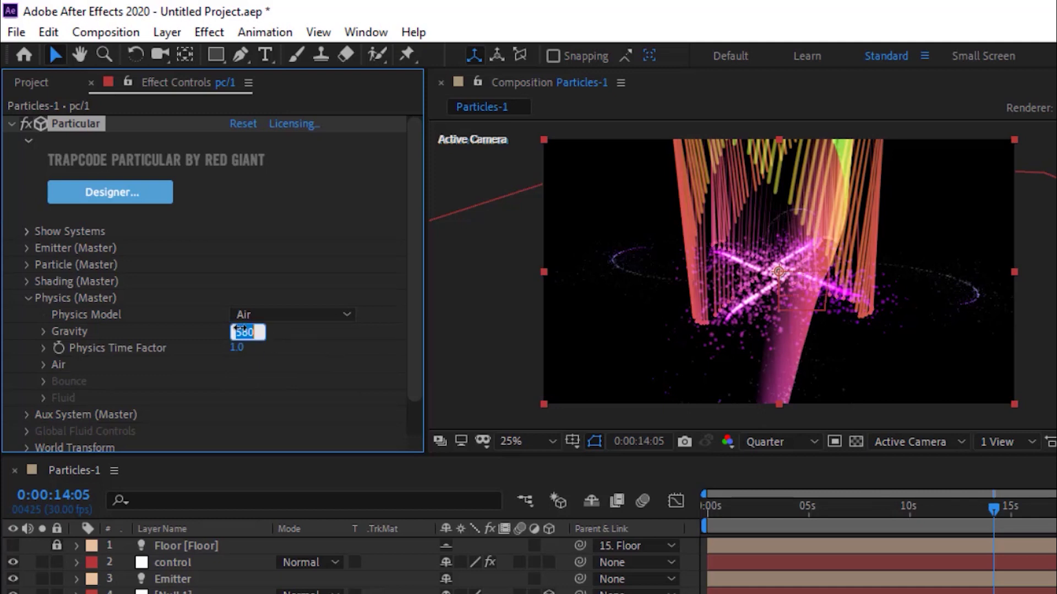
{"action": "type", "text": "0"}
{"action": "key", "text": "Return"}
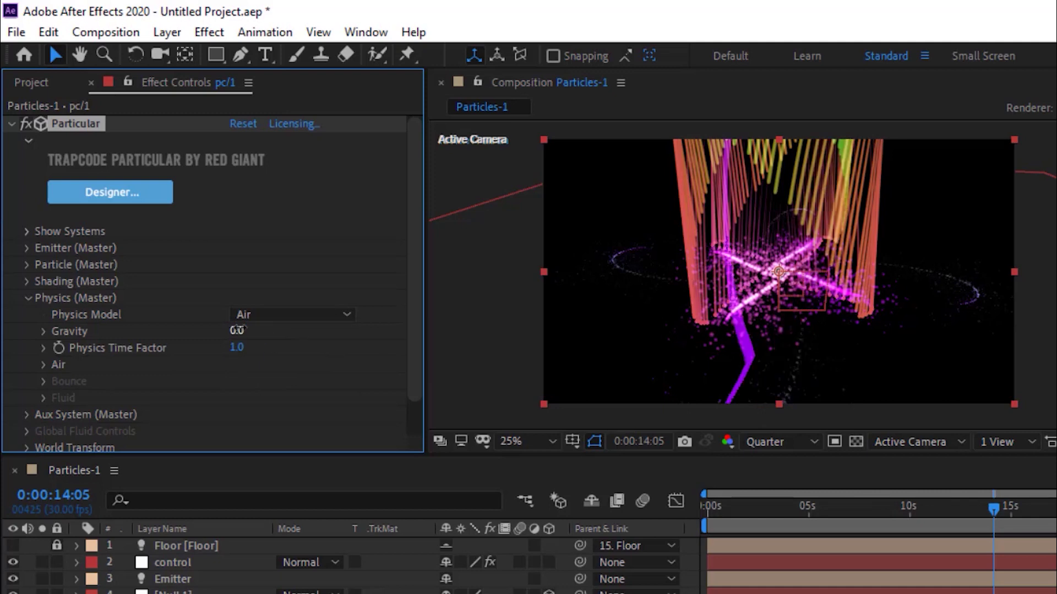
Examine pc/1's Air and Turbulence Field physics settings, and collapse the Physics (Master) group
{"action": "left_click", "coordinate": [43, 365]}
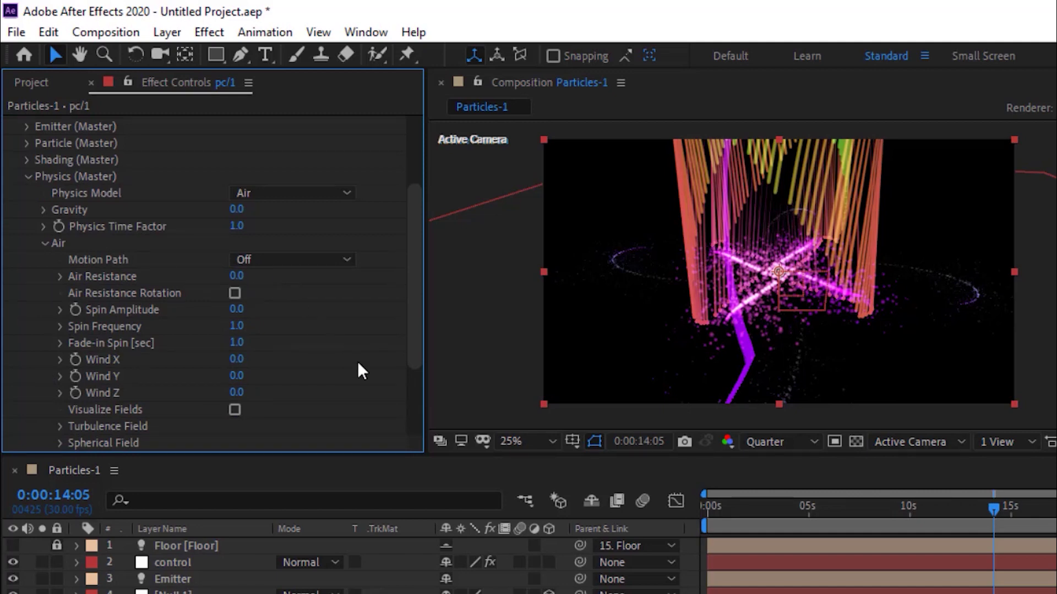
{"action": "left_click_drag", "start_coordinate": [409, 292], "coordinate": [414, 318]}
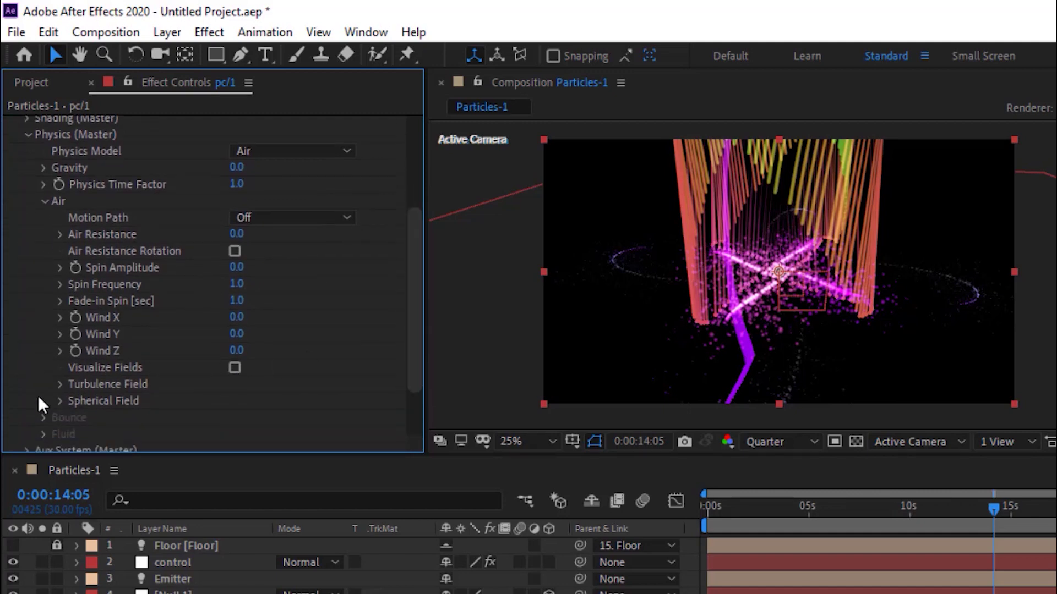
{"action": "left_click", "coordinate": [60, 384]}
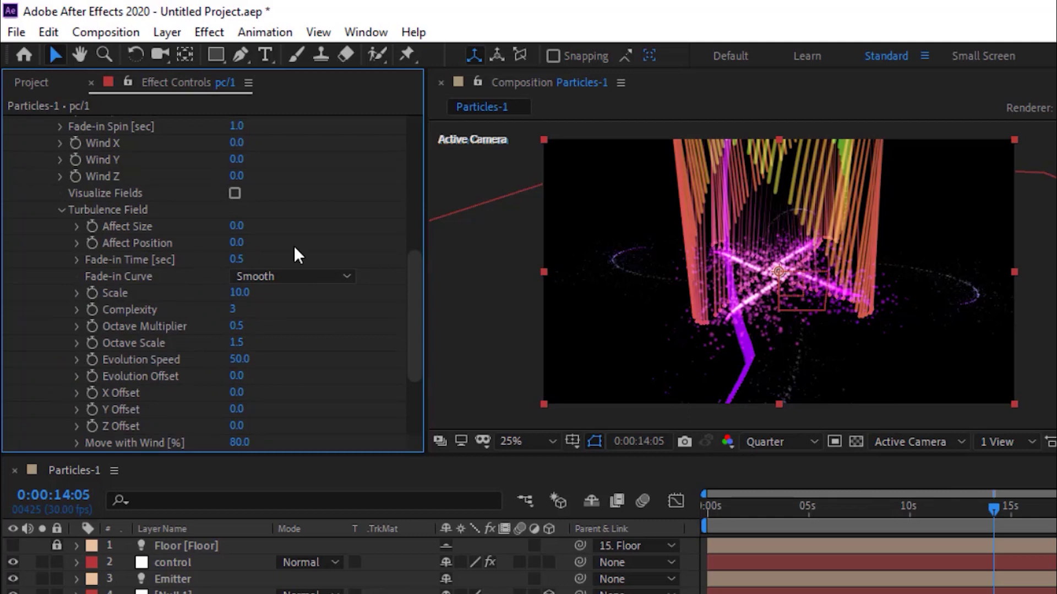
{"action": "left_click_drag", "start_coordinate": [417, 282], "coordinate": [414, 230]}
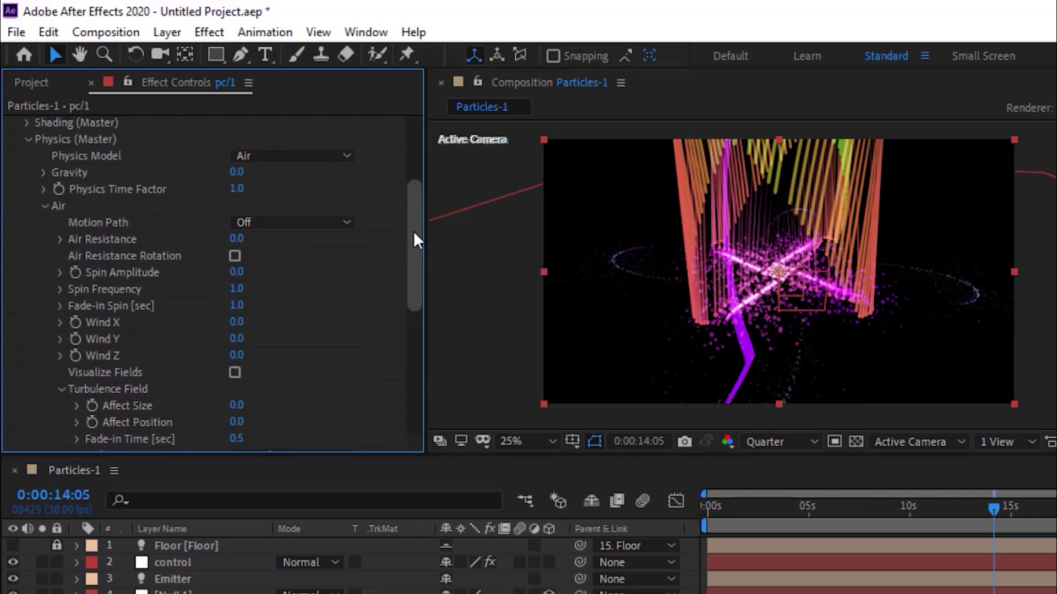
{"action": "left_click", "coordinate": [45, 216]}
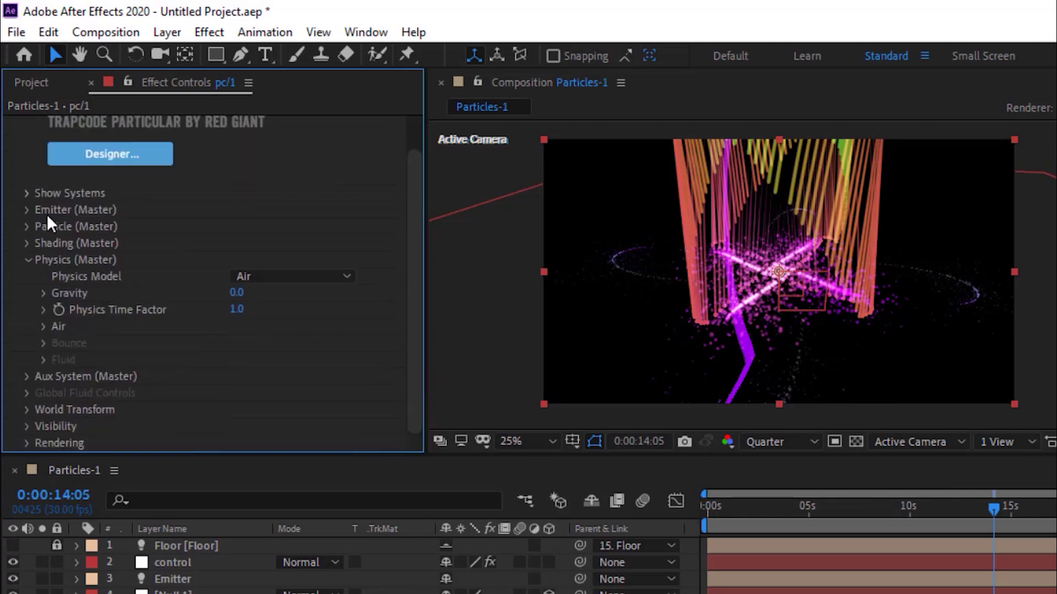
{"action": "left_click", "coordinate": [27, 261]}
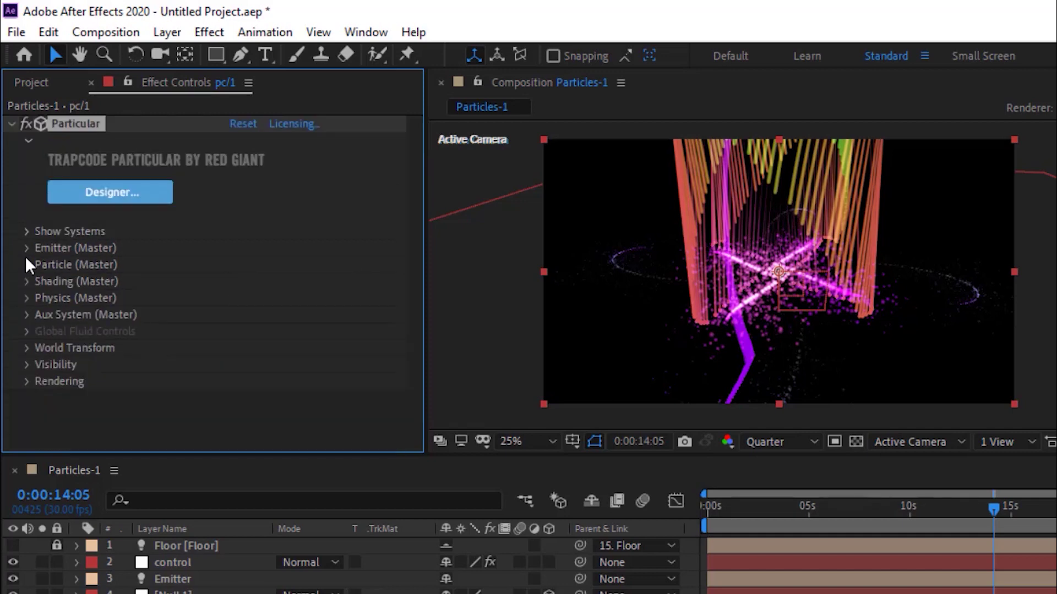
Set pc/1's Aux System Emit option to Off and collapse the Aux System (Master) group
{"action": "left_click", "coordinate": [28, 318]}
{"action": "left_click", "coordinate": [279, 141]}
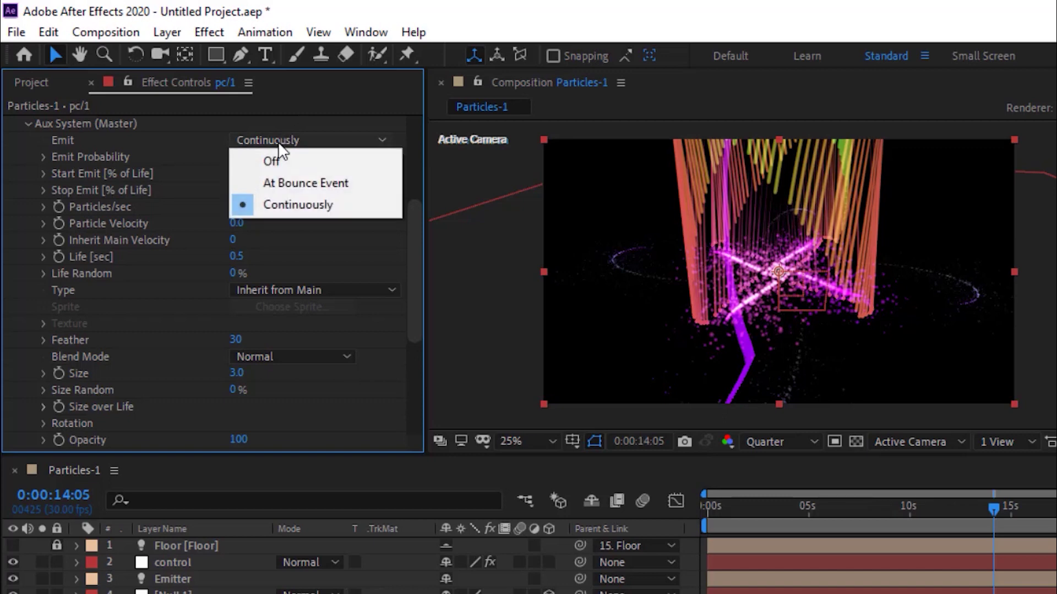
{"action": "left_click", "coordinate": [279, 156]}
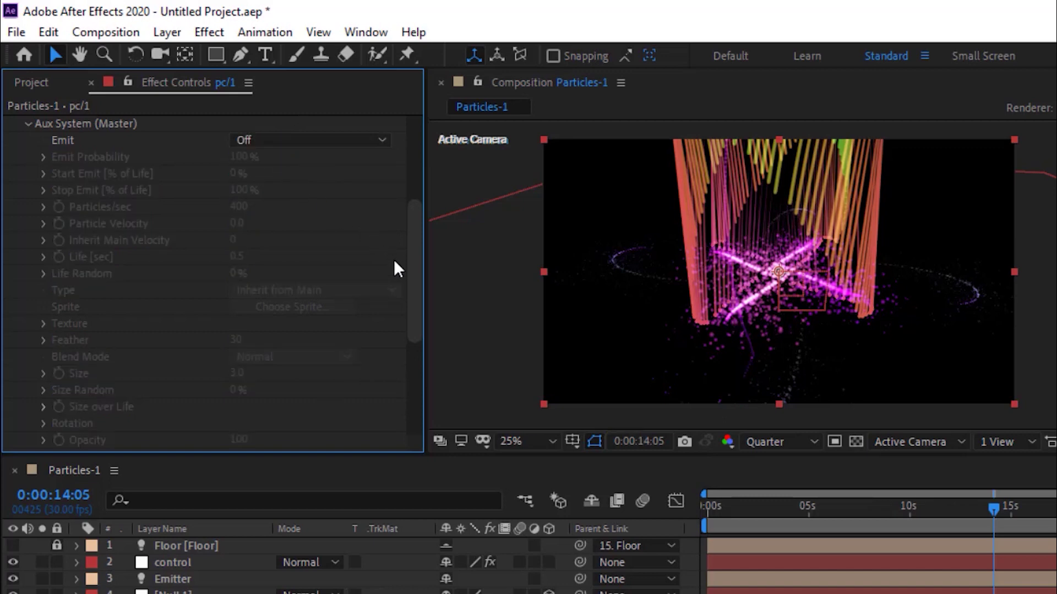
{"action": "left_click_drag", "start_coordinate": [419, 270], "coordinate": [418, 227]}
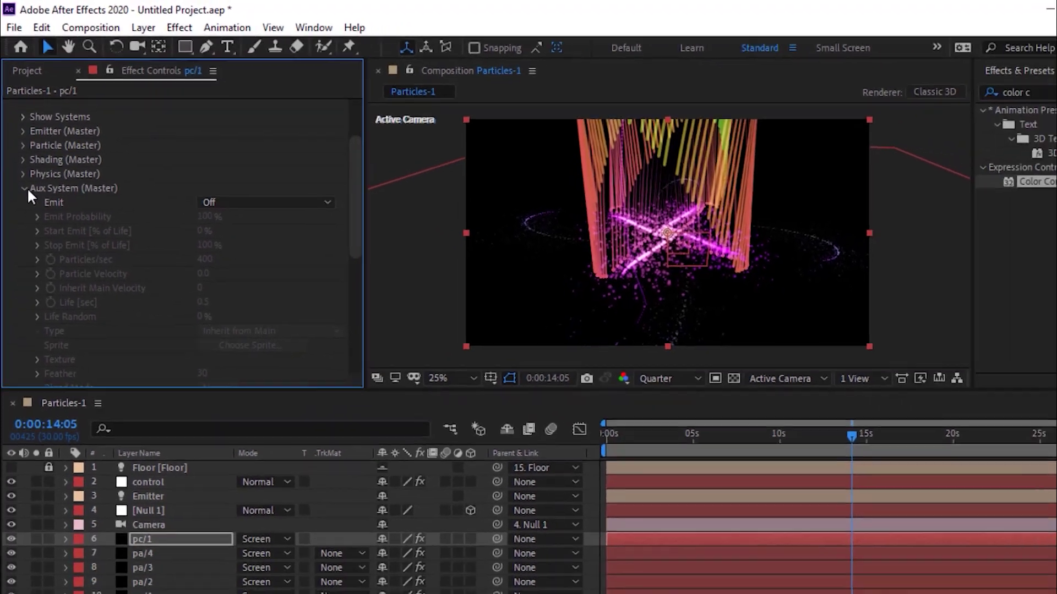
{"action": "left_click", "coordinate": [28, 187]}
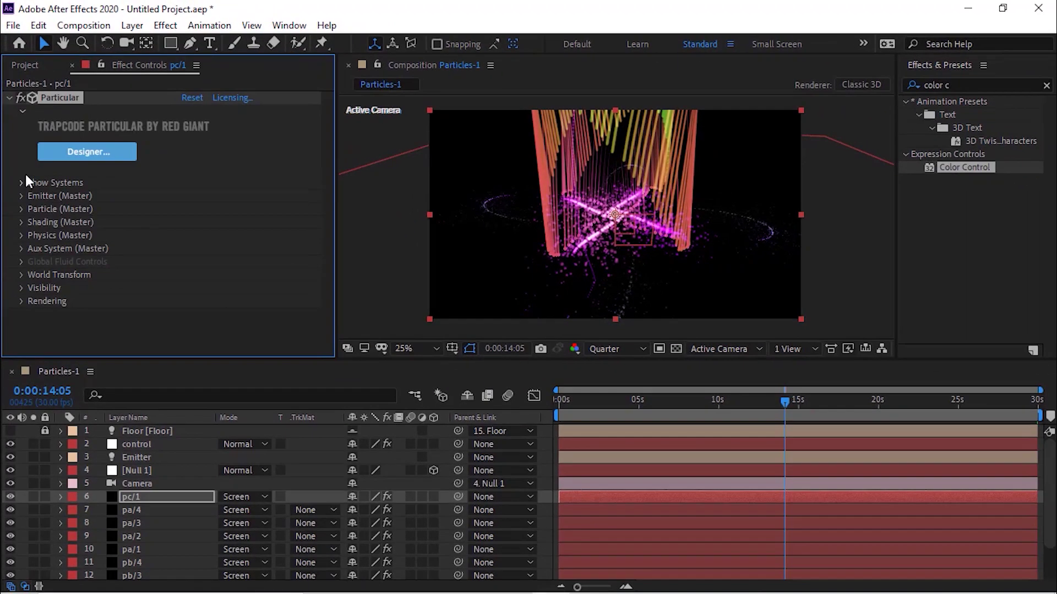
Duplicate the pc/1 layer into pc/2, pc/3 and pc/4, and move the current time to 0:00:18:23
{"action": "left_click", "coordinate": [154, 497]}
{"action": "key", "text": "ctrl+d"}
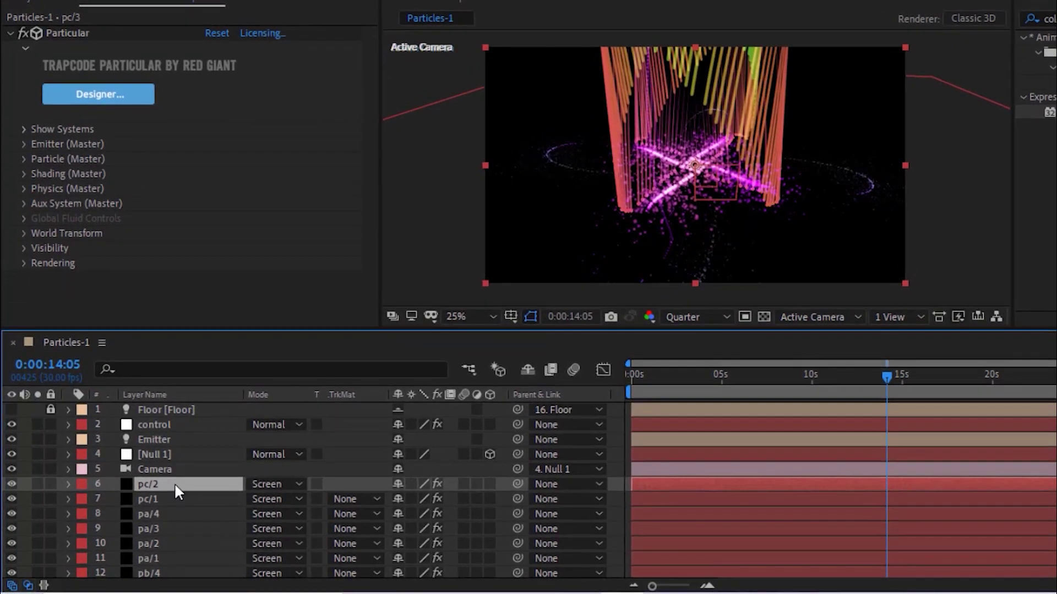
{"action": "key", "text": "ctrl+d"}
{"action": "key", "text": "ctrl+d"}
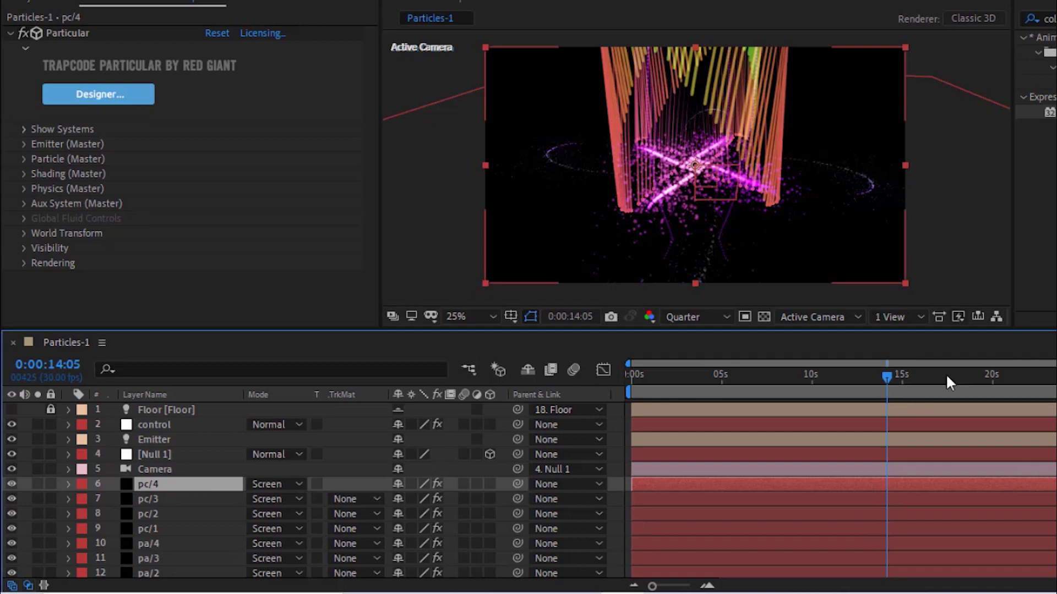
{"action": "left_click", "coordinate": [970, 374]}
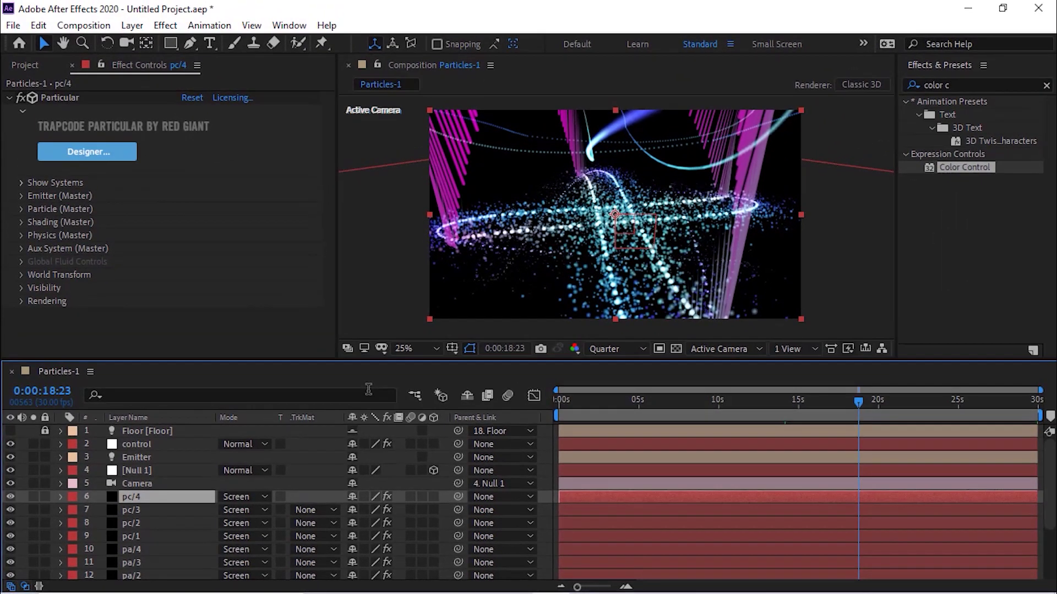
Create a new 1920 x 1080, 30 fps, 30-second composition named Final
{"action": "left_click", "coordinate": [88, 26]}
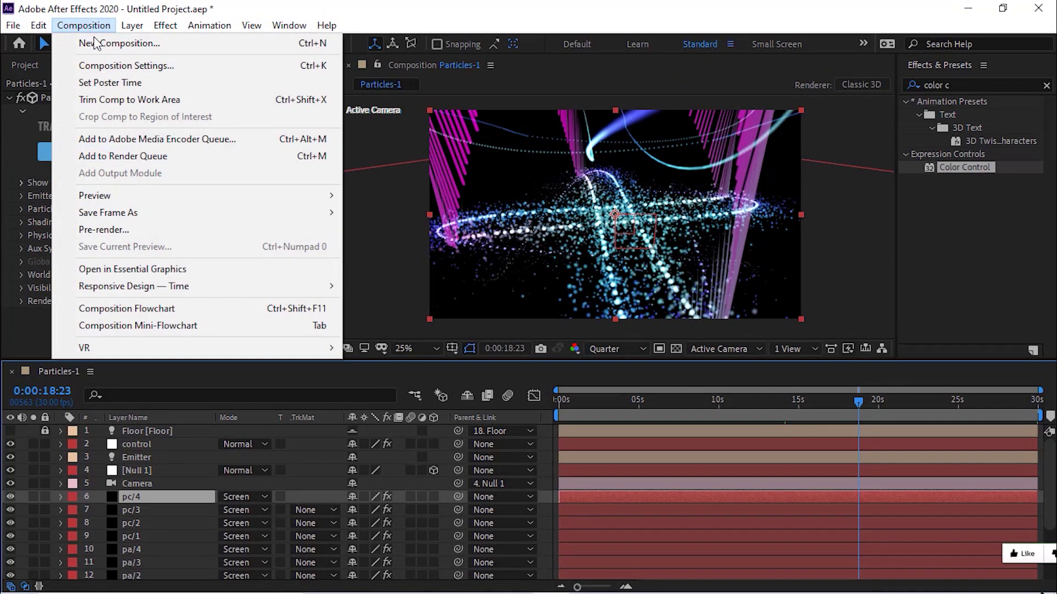
{"action": "left_click", "coordinate": [98, 43]}
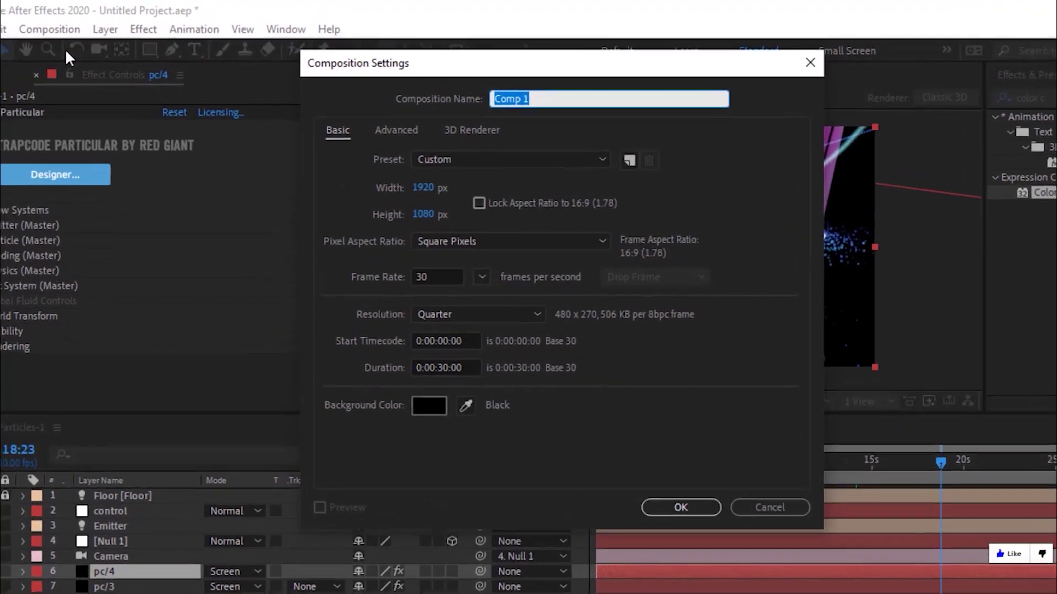
{"action": "type", "text": "Final"}
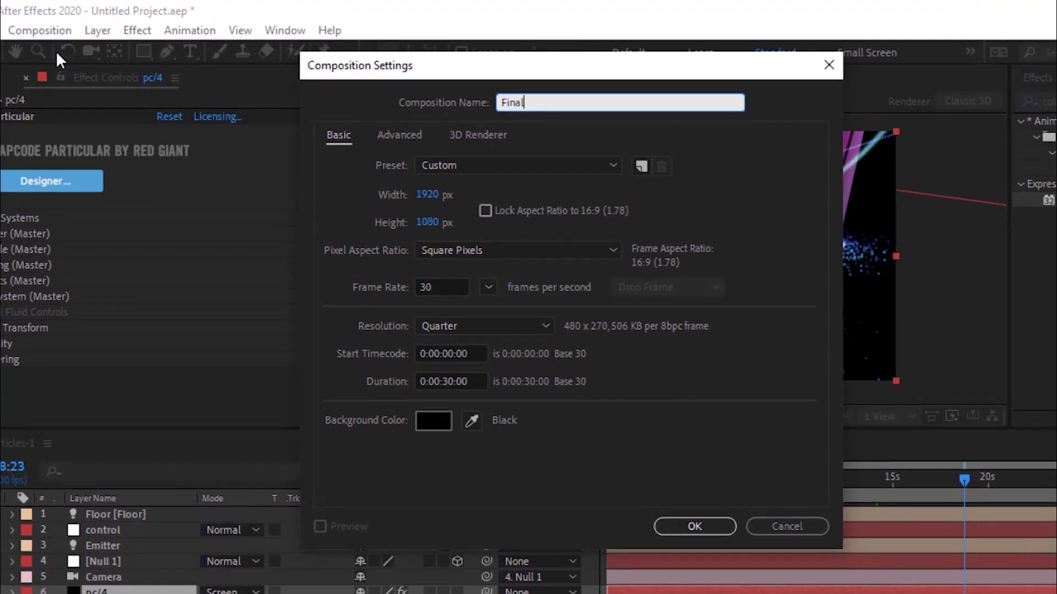
{"action": "key", "text": "Return"}
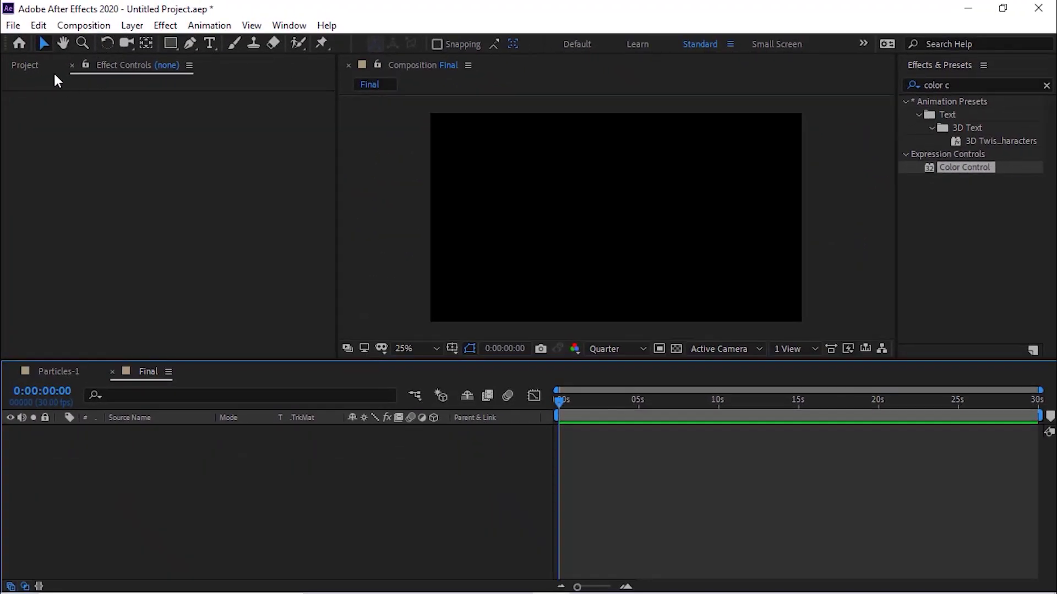
Place the Particles-1 composition as a layer in Final and move the current time to 0:00:12:08
{"action": "left_click", "coordinate": [27, 67]}
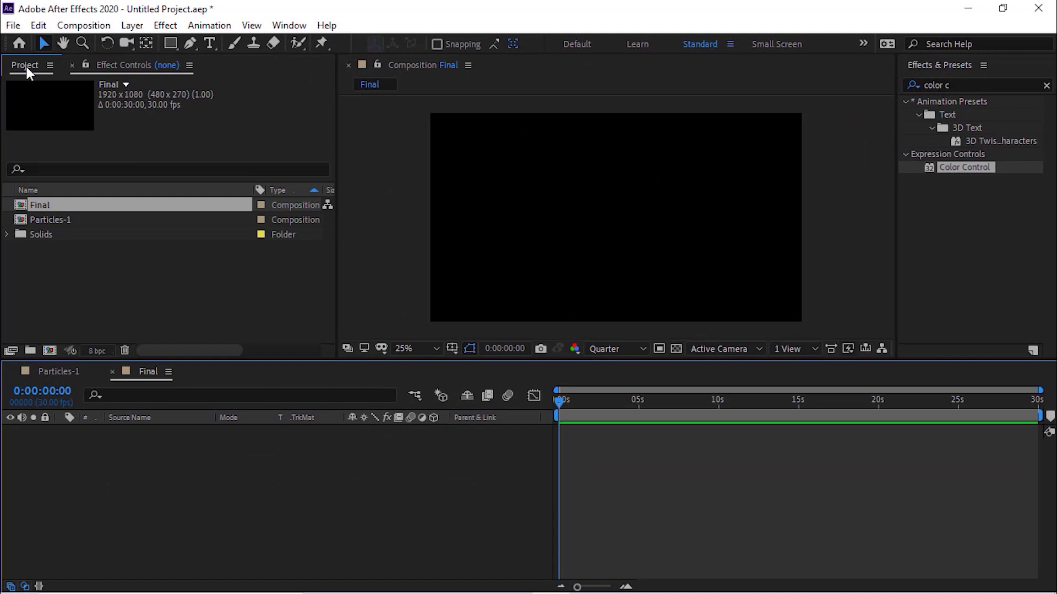
{"action": "left_click", "coordinate": [65, 269]}
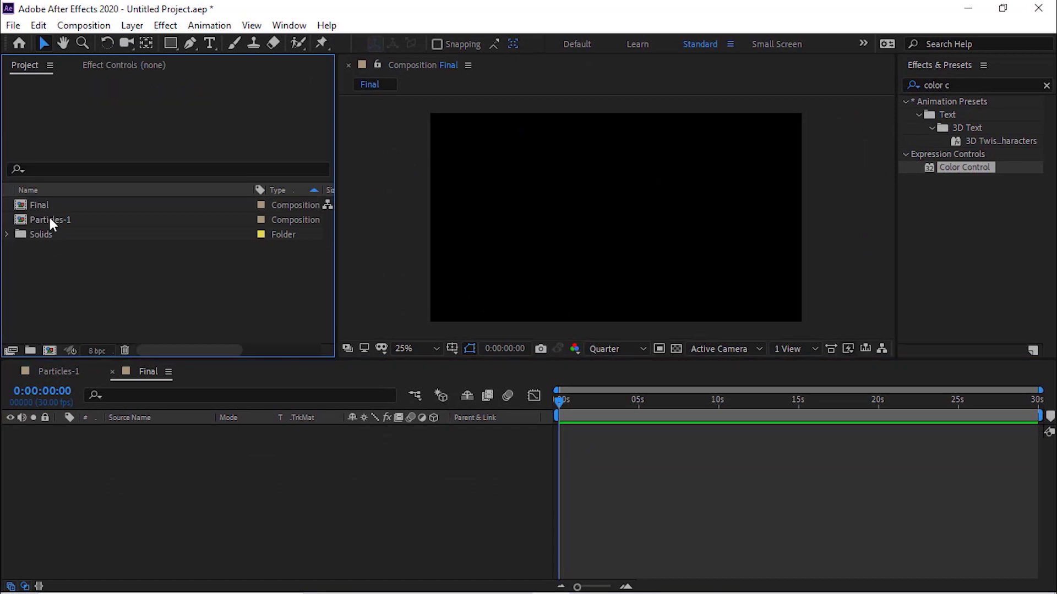
{"action": "left_click_drag", "start_coordinate": [48, 216], "coordinate": [101, 479]}
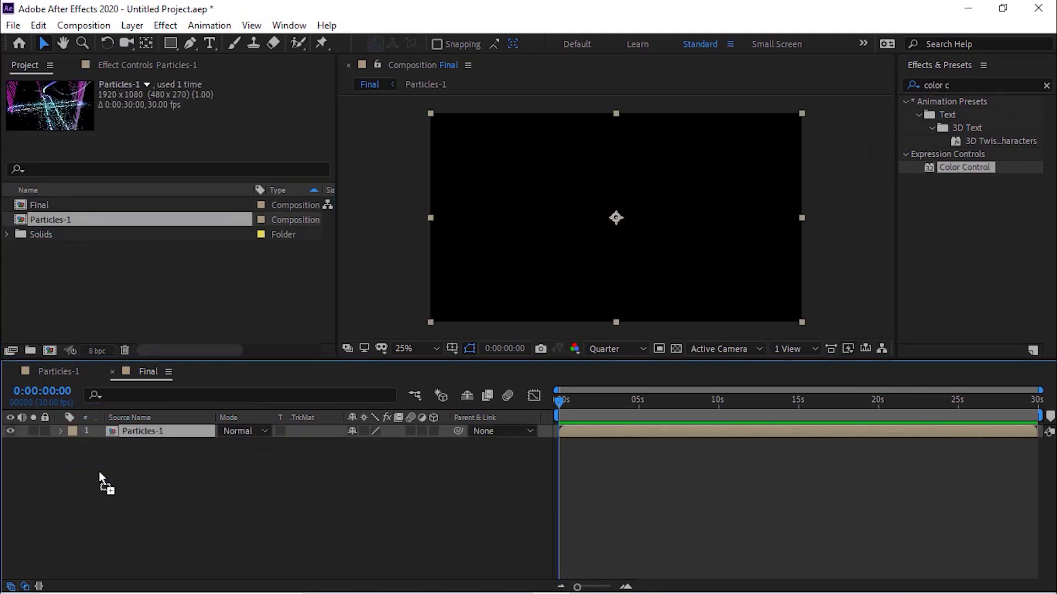
{"action": "left_click", "coordinate": [754, 398]}
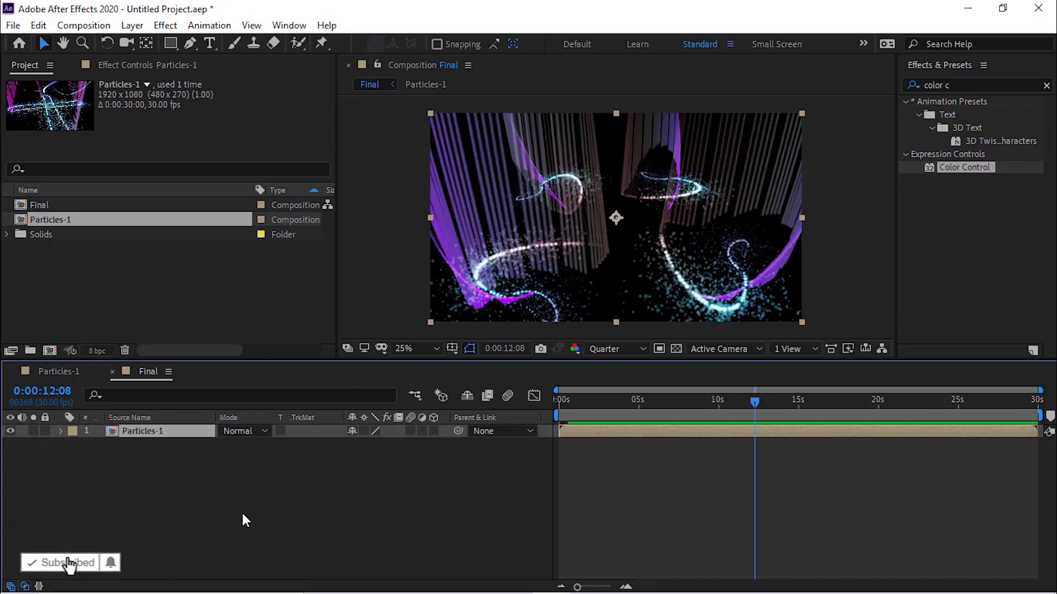
Add an adjustment layer above Particles-1 in Final and rename it CC
{"action": "right_click", "coordinate": [160, 487]}
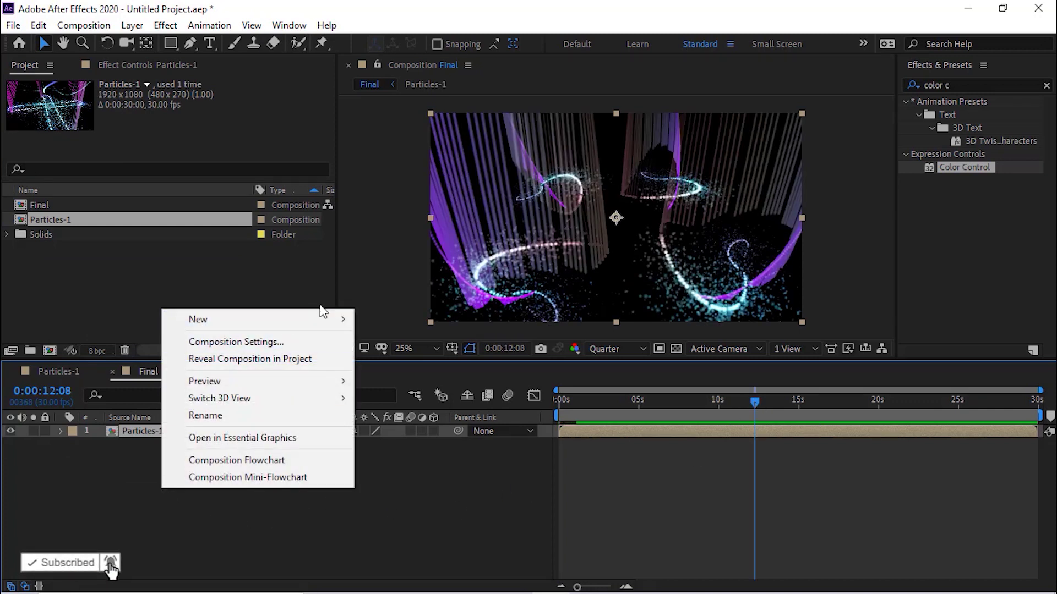
{"action": "mouse_move", "coordinate": [323, 319]}
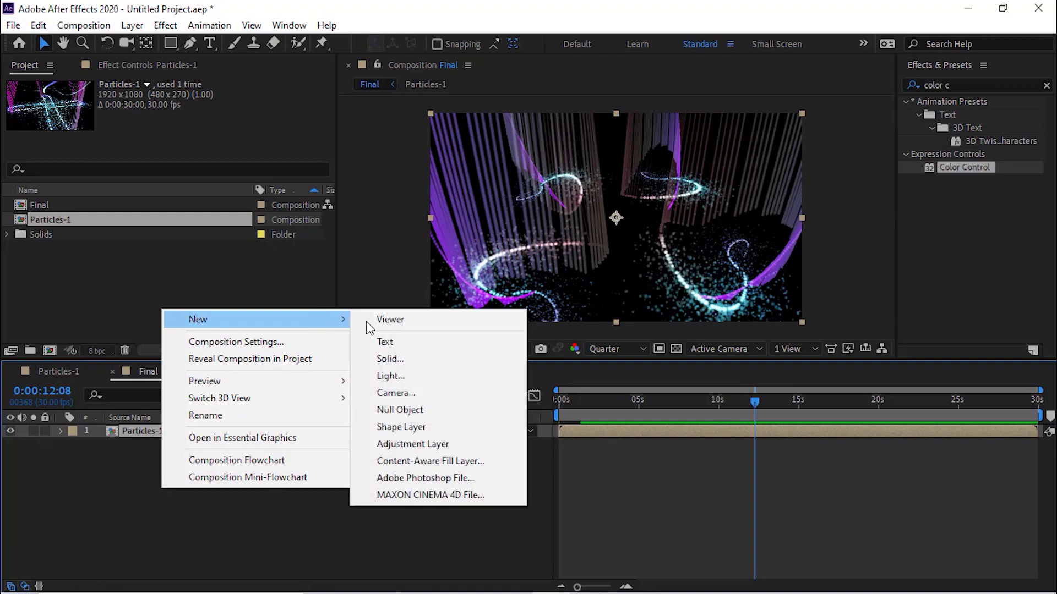
{"action": "left_click", "coordinate": [435, 444]}
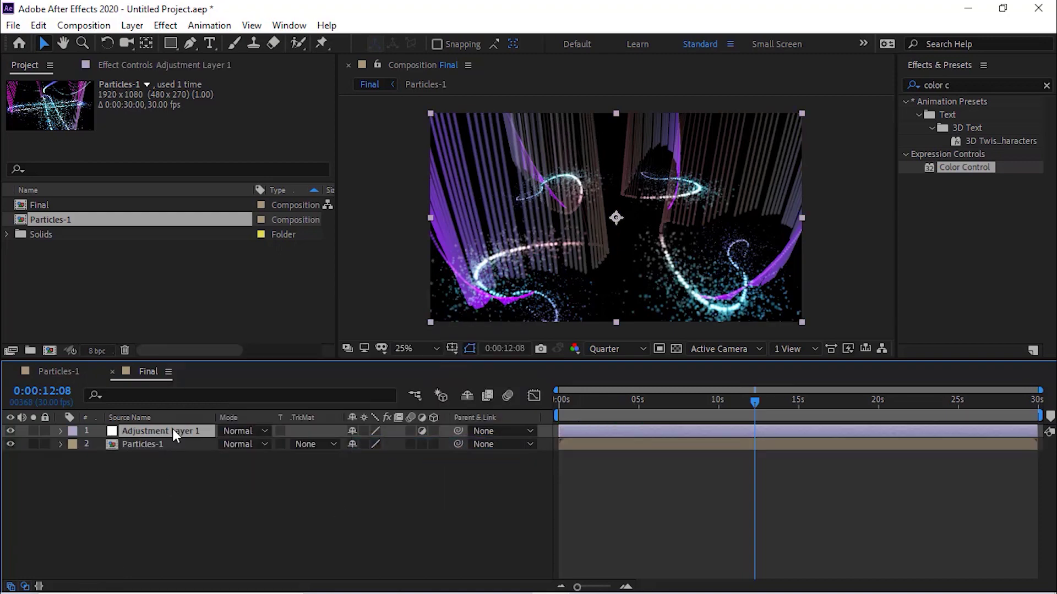
{"action": "key", "text": "Return"}
{"action": "type", "text": "C"}
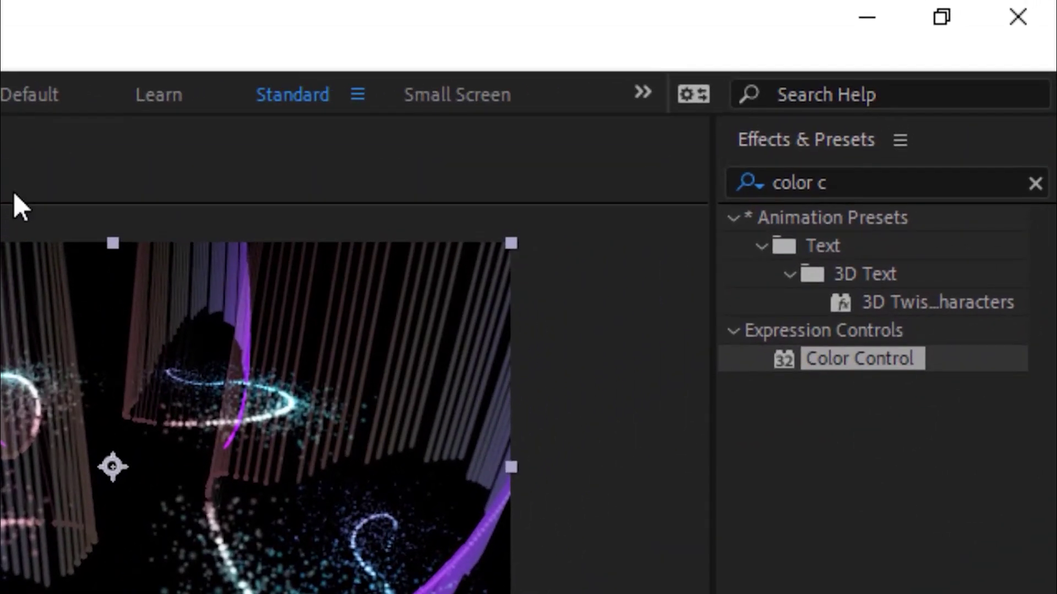
Search the effects for "curve" and apply the Curves color correction effect to the CC layer
{"action": "left_click", "coordinate": [898, 182]}
{"action": "type", "text": "=="}
{"action": "key", "text": "BackSpace"}
{"action": "key", "text": "BackSpace"}
{"action": "key", "text": "BackSpace"}
{"action": "key", "text": "BackSpace"}
{"action": "key", "text": "BackSpace"}
{"action": "key", "text": "BackSpace"}
{"action": "key", "text": "BackSpace"}
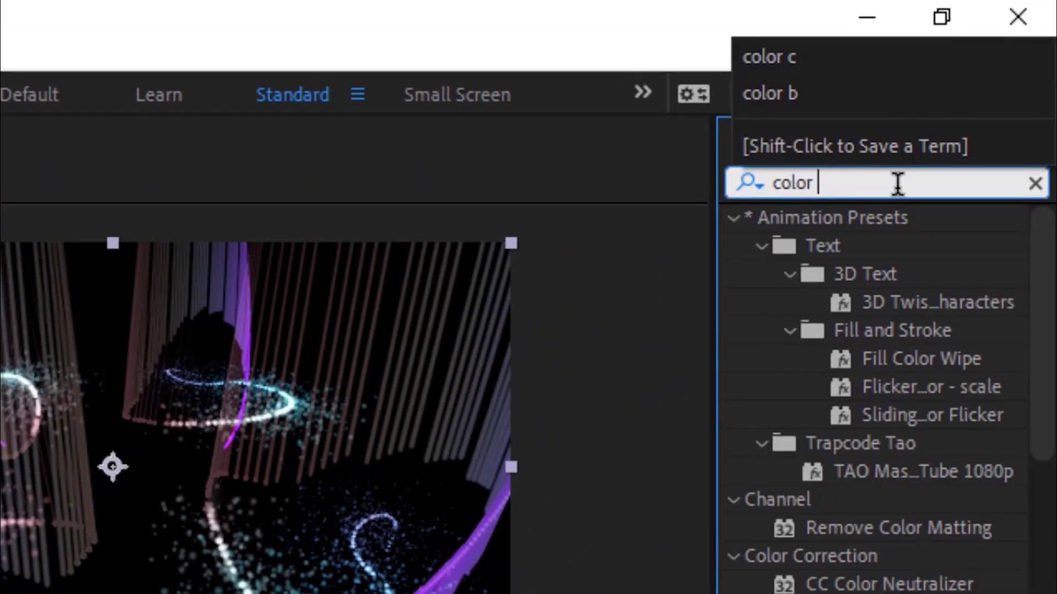
{"action": "key", "text": "BackSpace"}
{"action": "type", "text": "urve"}
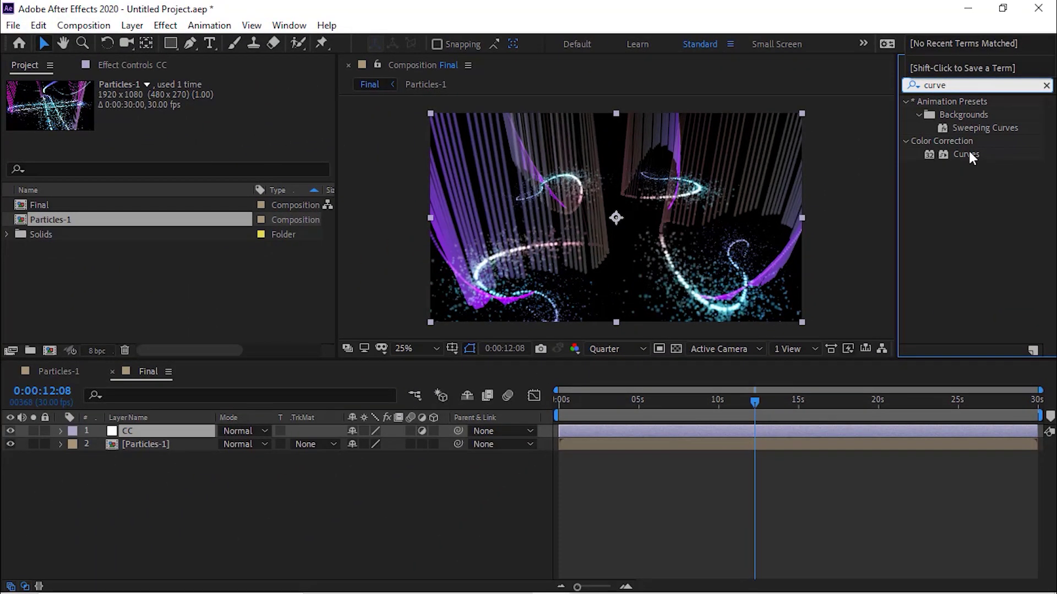
{"action": "double_click", "coordinate": [967, 154]}
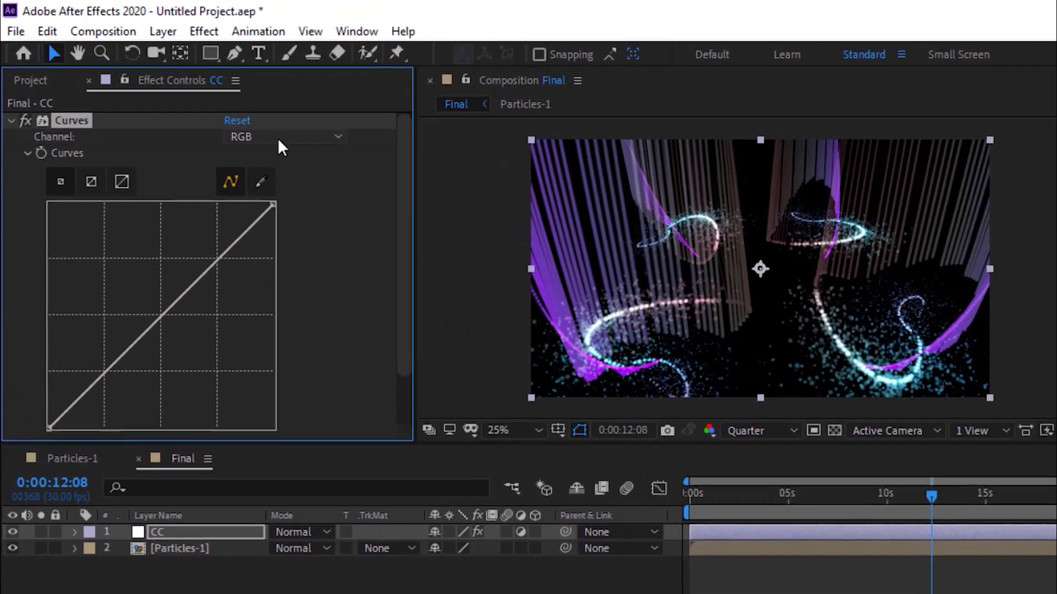
Shape the RGB curve on CC into a gentle S by raising the highlights slightly and lowering the shadows
{"action": "left_click", "coordinate": [248, 121]}
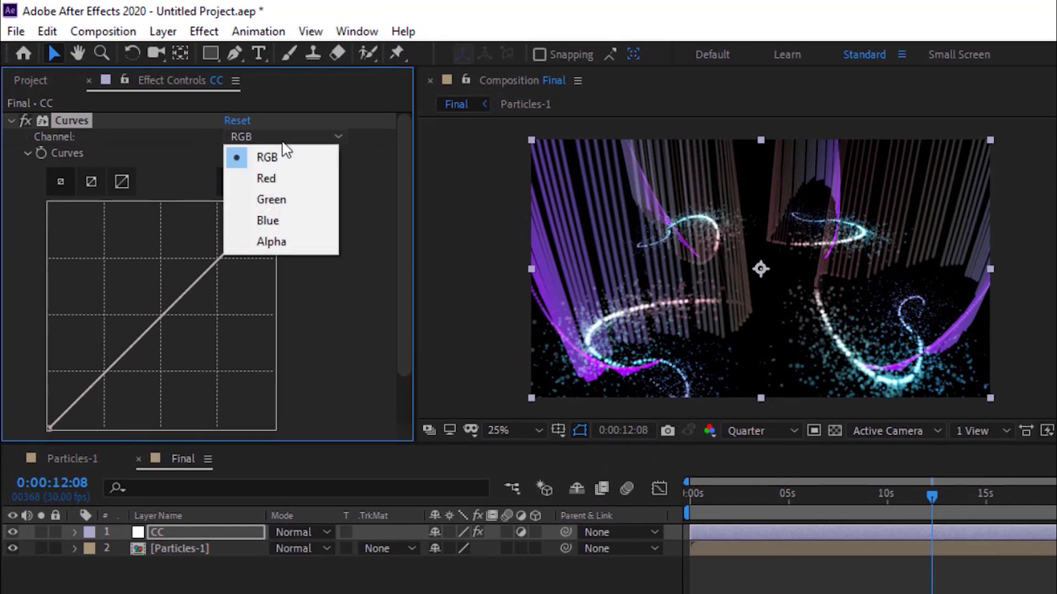
{"action": "left_click", "coordinate": [270, 178]}
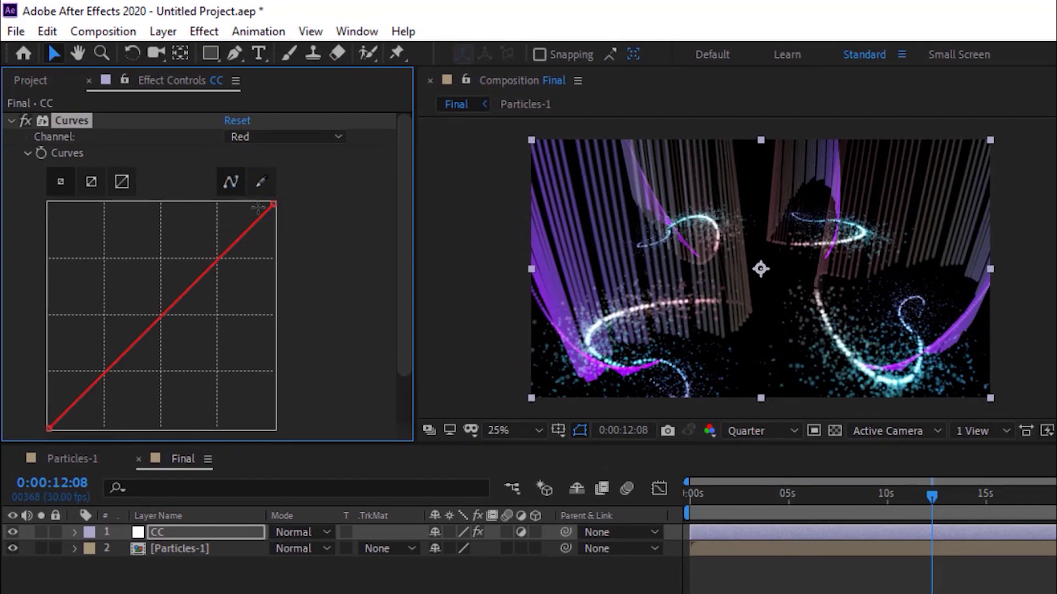
{"action": "left_click", "coordinate": [287, 136]}
{"action": "left_click", "coordinate": [267, 159]}
{"action": "left_click_drag", "start_coordinate": [234, 245], "coordinate": [230, 241]}
{"action": "left_click_drag", "start_coordinate": [107, 372], "coordinate": [116, 388]}
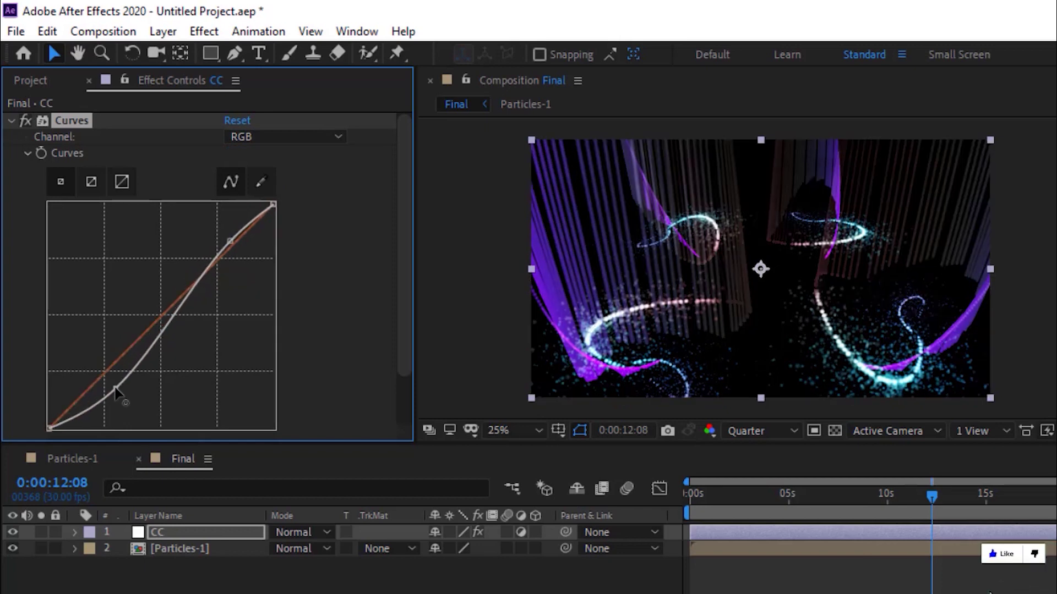
Raise the midtones of the Red curve slightly, and those of the Green curve by a little less
{"action": "left_click", "coordinate": [295, 140]}
{"action": "left_click", "coordinate": [269, 178]}
{"action": "left_click_drag", "start_coordinate": [162, 317], "coordinate": [149, 312]}
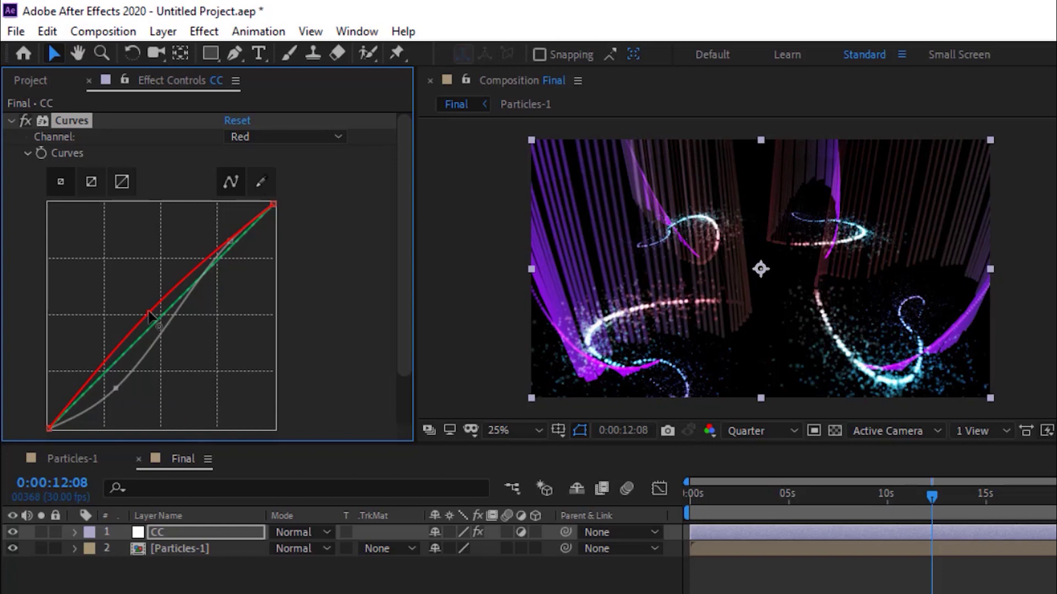
{"action": "left_click", "coordinate": [283, 137]}
{"action": "left_click", "coordinate": [265, 198]}
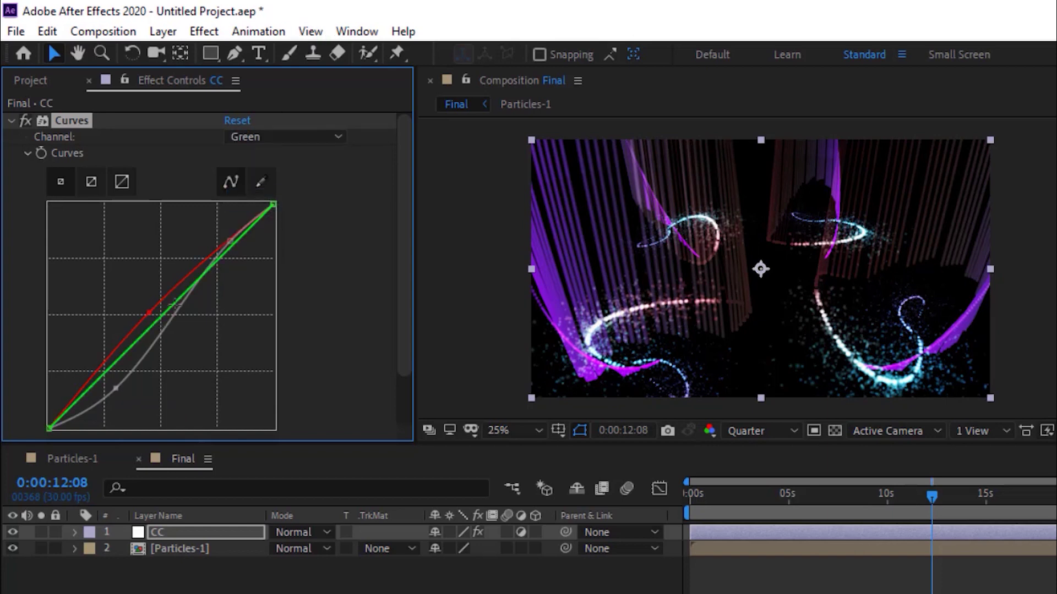
{"action": "left_click_drag", "start_coordinate": [162, 318], "coordinate": [154, 314]}
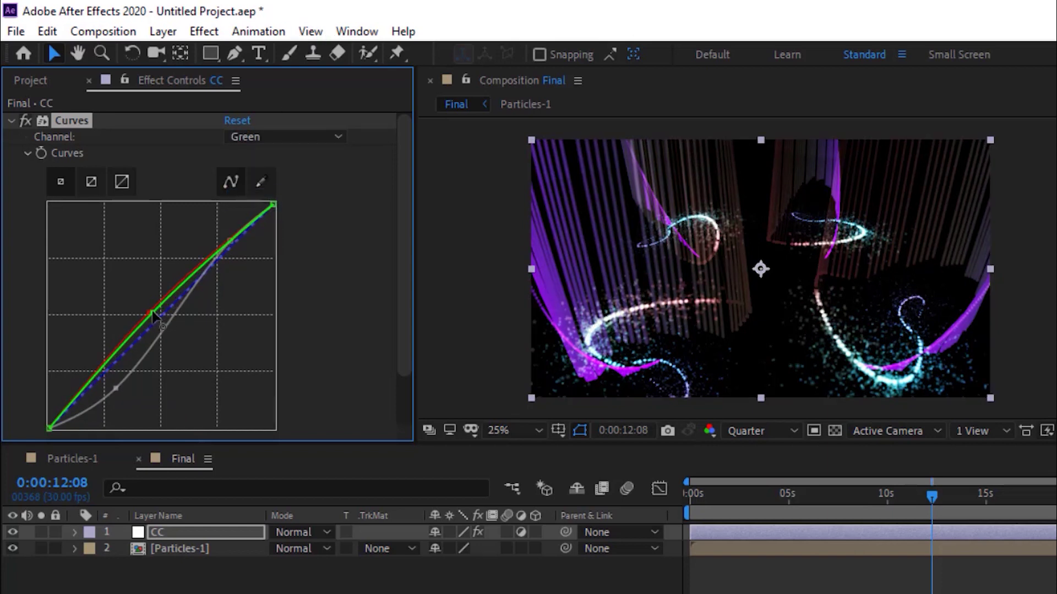
{"action": "scroll", "coordinate": [243, 226], "scroll_direction": "down", "scroll_amount": 3}
{"action": "scroll", "coordinate": [406, 208], "scroll_direction": "up", "scroll_amount": 3}
Lift the black point of the Blue curve about a tenth of the way up the graph
{"action": "left_click", "coordinate": [328, 141]}
{"action": "left_click", "coordinate": [305, 225]}
{"action": "left_click_drag", "start_coordinate": [49, 428], "coordinate": [48, 406]}
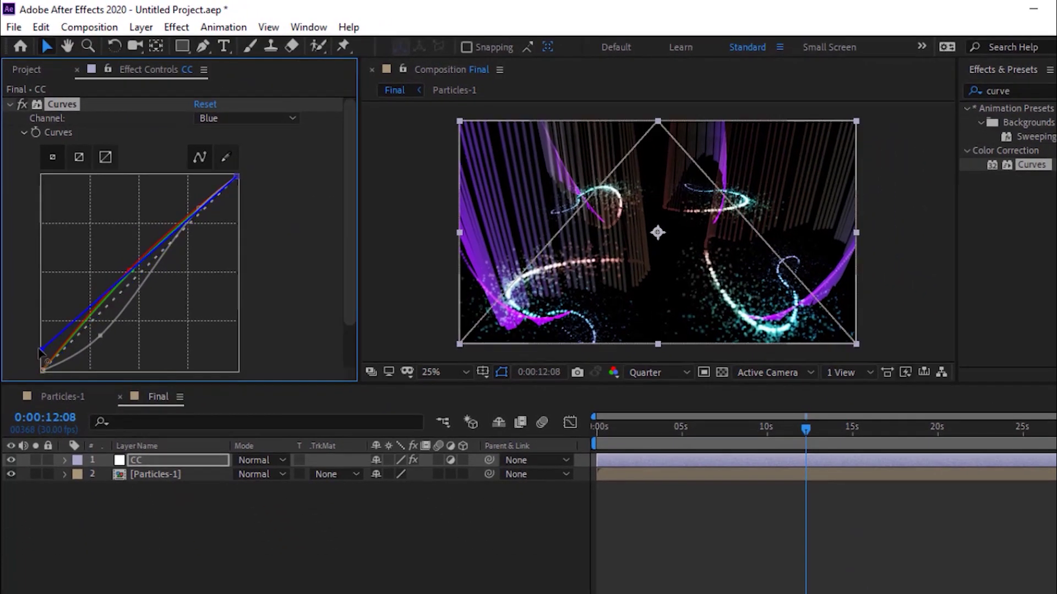
Lower the black point of the Blue curve on CC slightly, keeping it just above the bottom of the graph
{"action": "left_click_drag", "start_coordinate": [42, 350], "coordinate": [44, 361]}
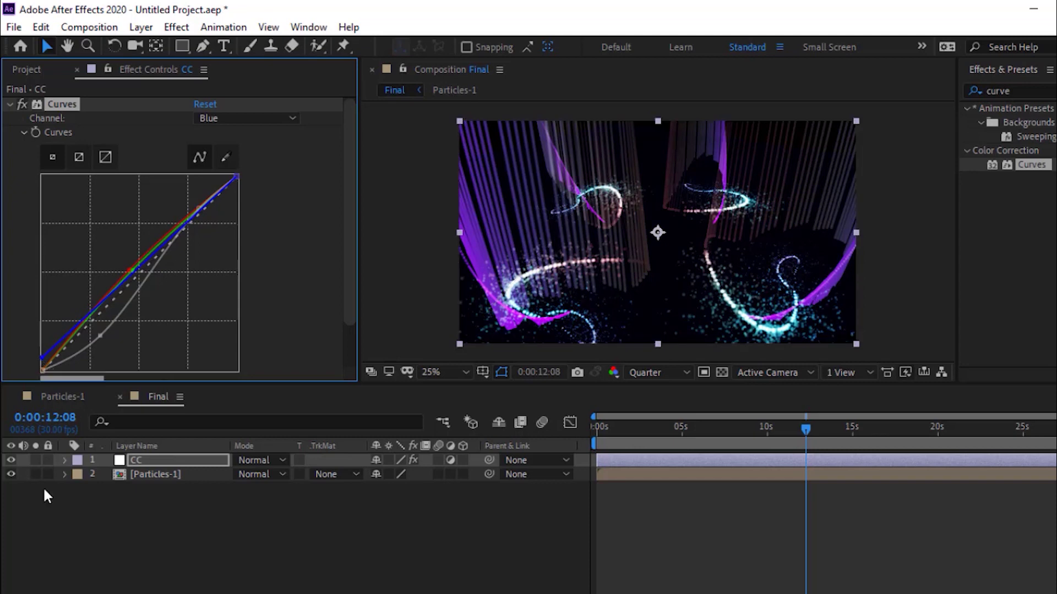
Add an adjustment layer named Blur above CC in Final and set its blending mode to Screen
{"action": "right_click", "coordinate": [63, 510]}
{"action": "mouse_move", "coordinate": [217, 338]}
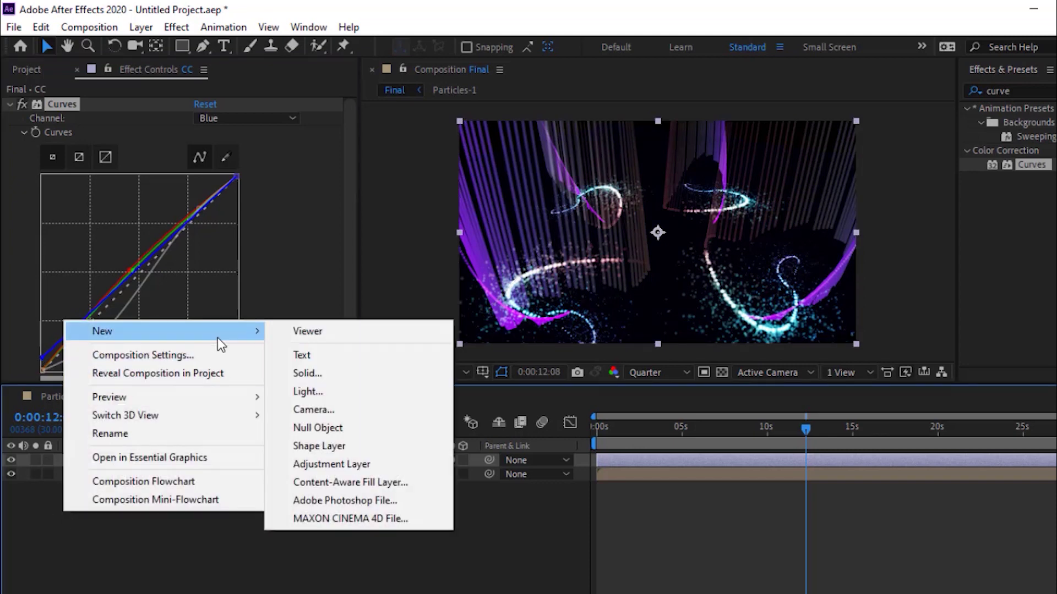
{"action": "left_click", "coordinate": [328, 464]}
{"action": "key", "text": "Return"}
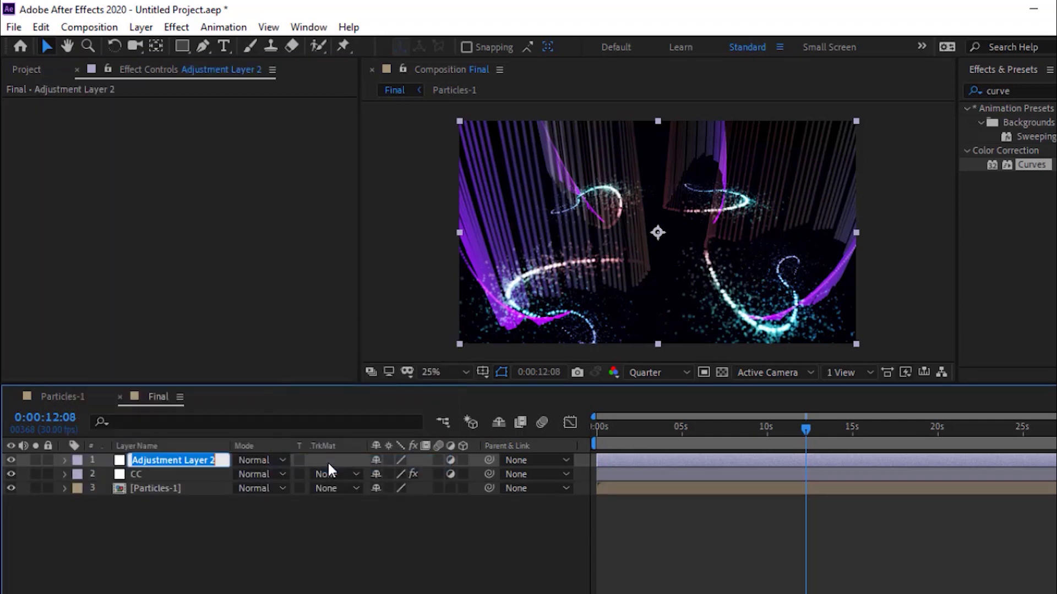
{"action": "type", "text": "Blur"}
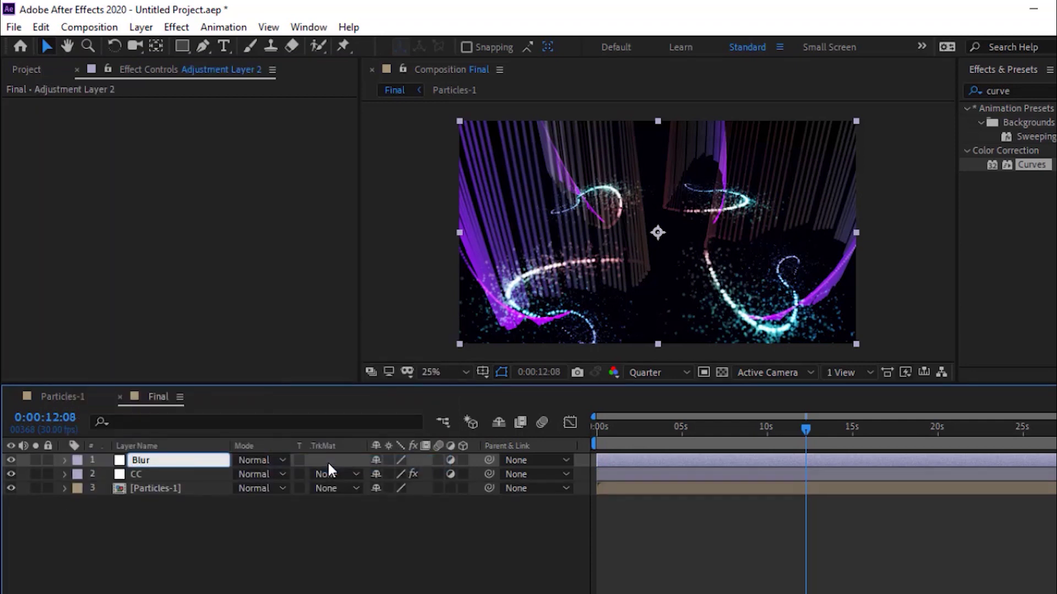
{"action": "key", "text": "Return"}
{"action": "left_click", "coordinate": [270, 470]}
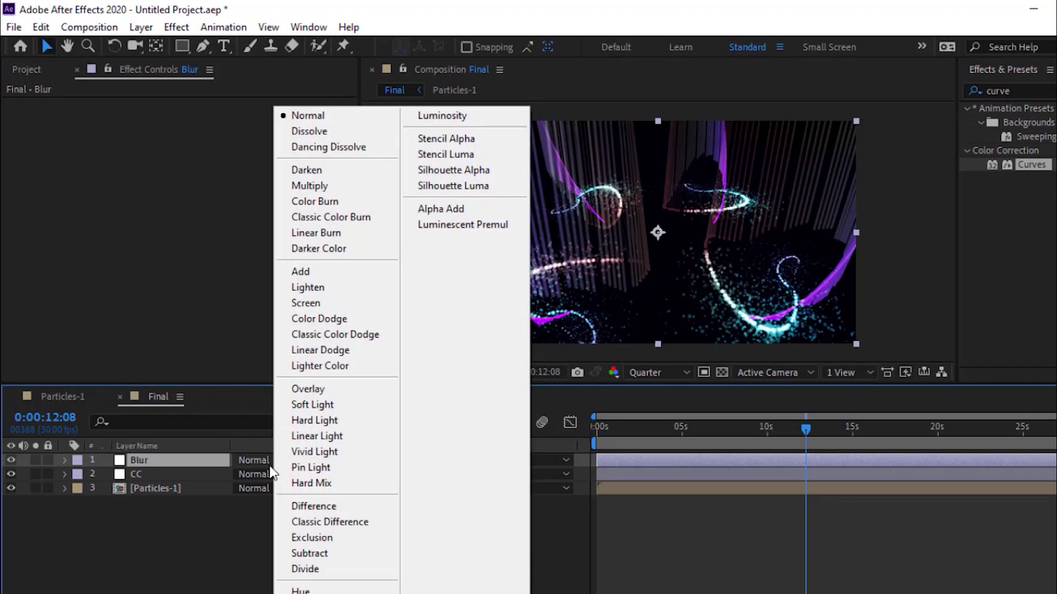
{"action": "left_click", "coordinate": [330, 302]}
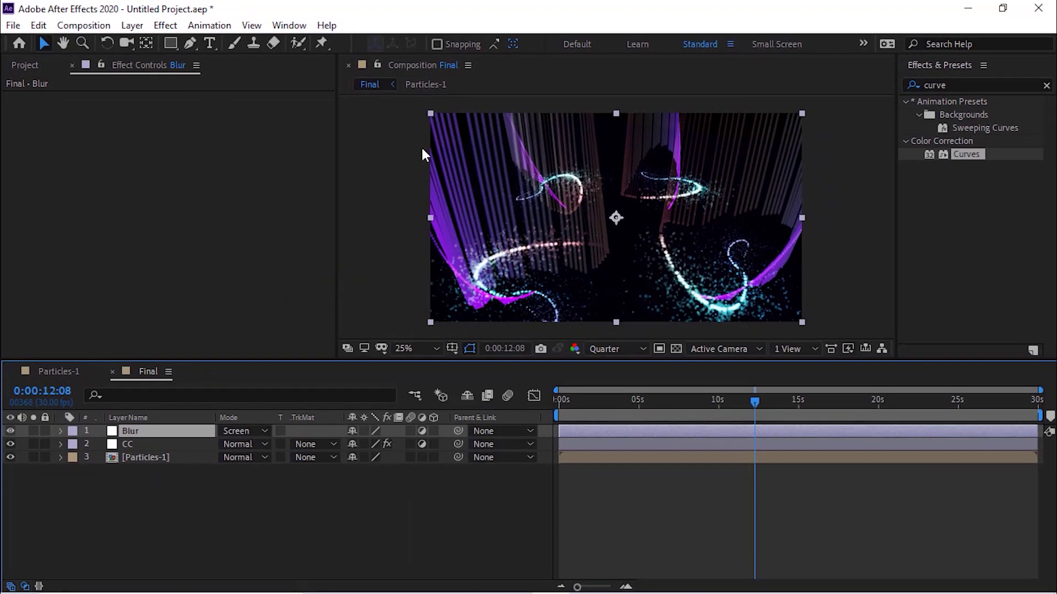
Apply the Curves effect to the Blur layer and pull its RGB curve down so the darker half is crushed to black
{"action": "left_click_drag", "start_coordinate": [962, 154], "coordinate": [261, 238]}
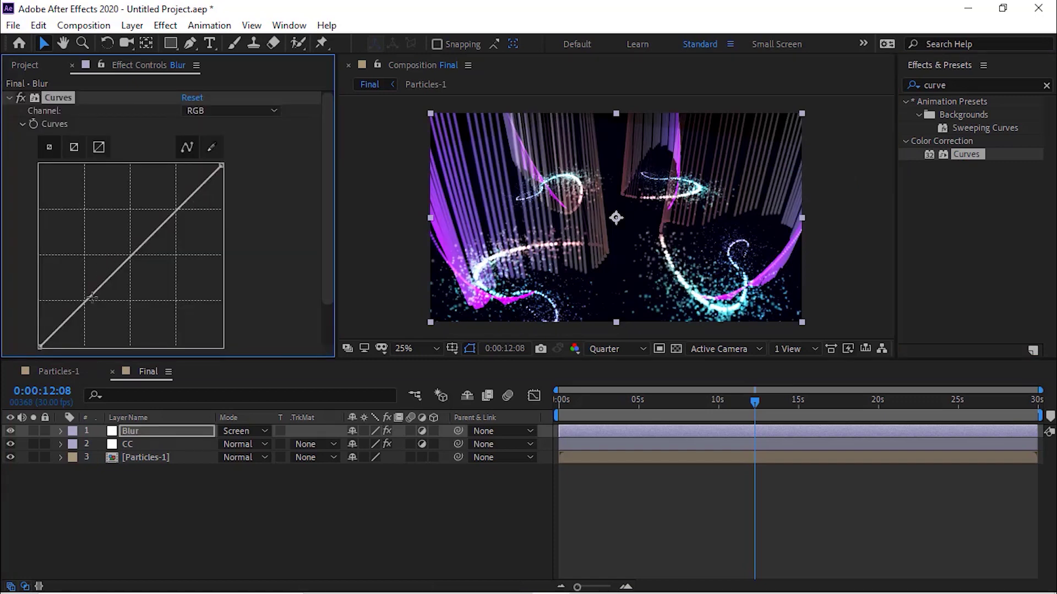
{"action": "left_click_drag", "start_coordinate": [91, 298], "coordinate": [145, 342]}
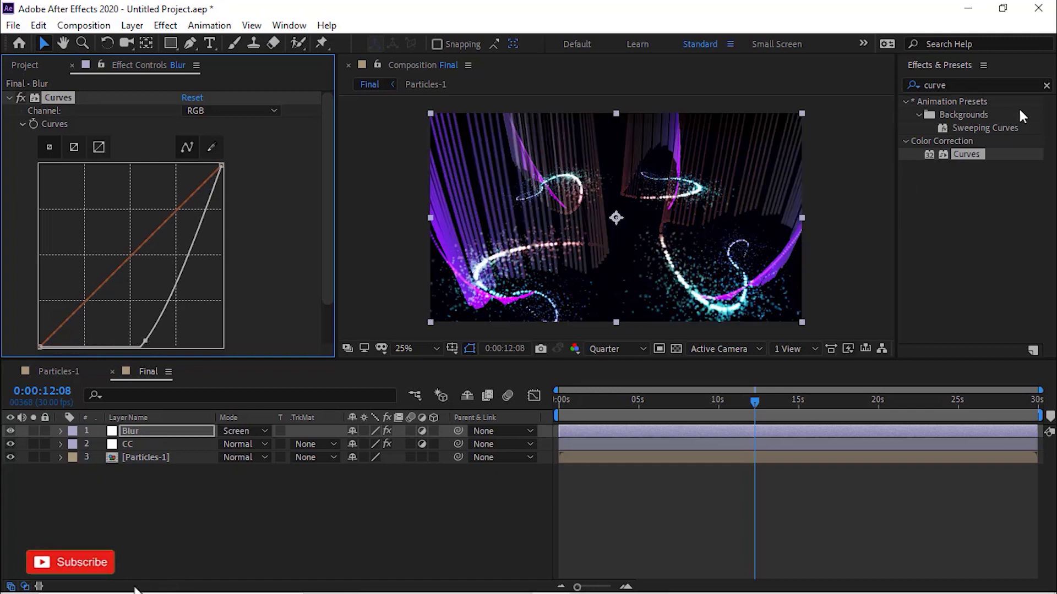
Search the effects for "fast" and apply Fast Box Blur to the Blur layer
{"action": "left_click", "coordinate": [999, 86]}
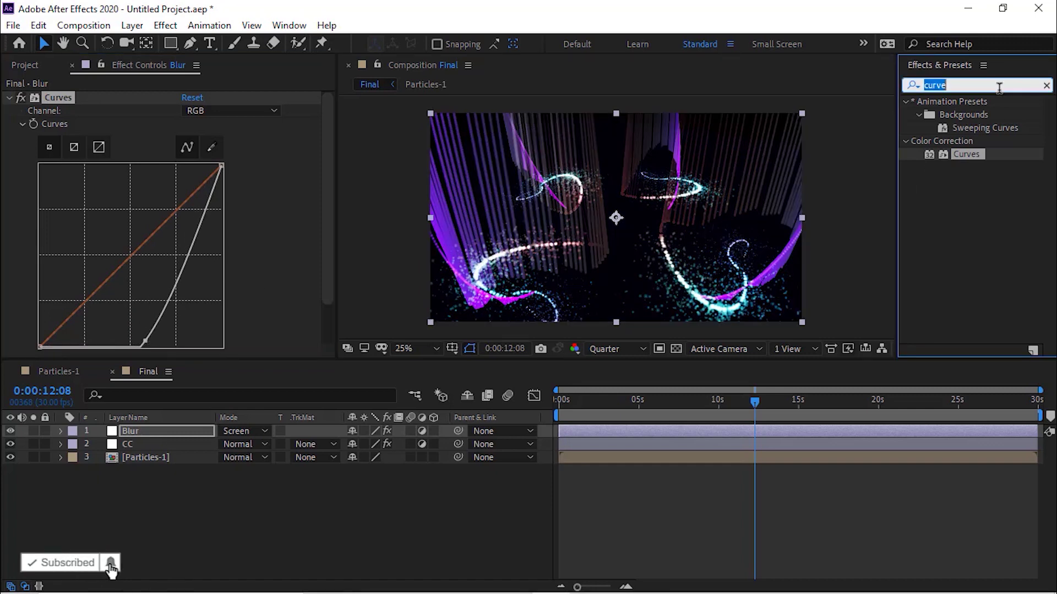
{"action": "type", "text": "fast"}
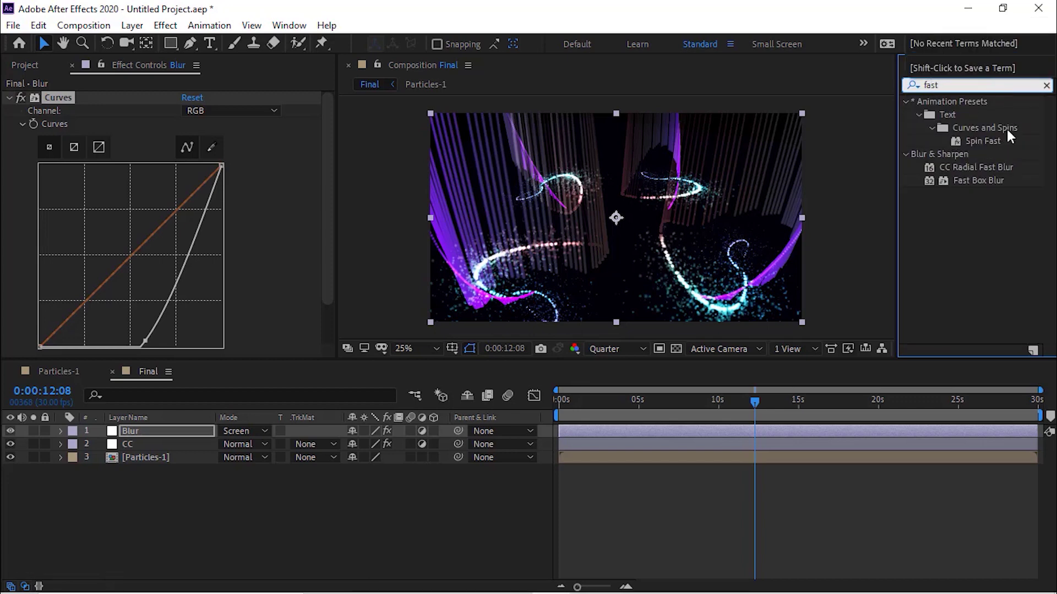
{"action": "double_click", "coordinate": [995, 182]}
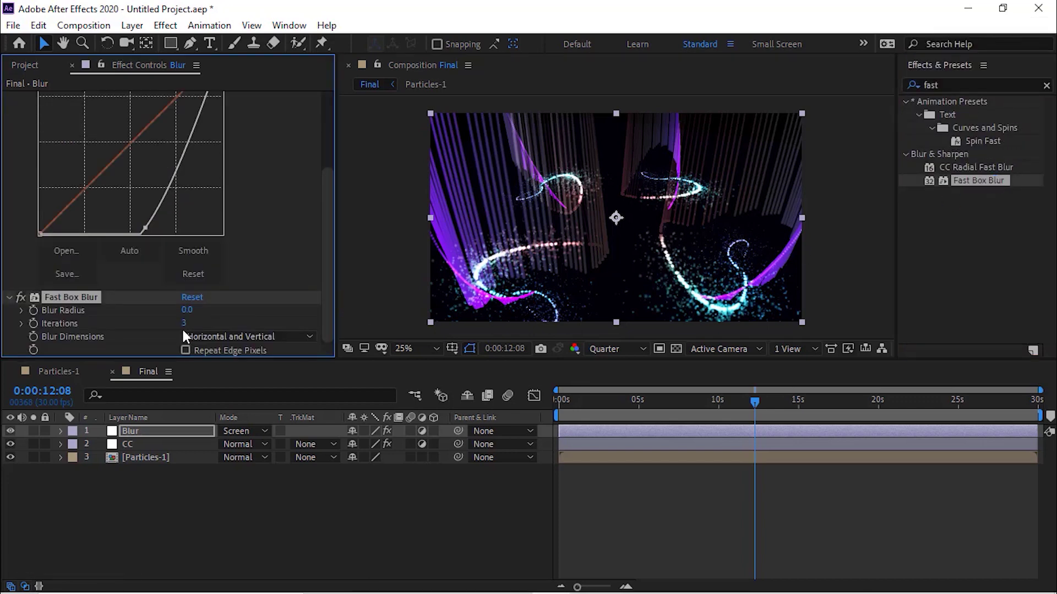
Set the Fast Box Blur on Blur to a radius of 80 and 1 iteration, with Repeat Edge Pixels enabled
{"action": "left_click", "coordinate": [187, 311]}
{"action": "key", "text": "Tab"}
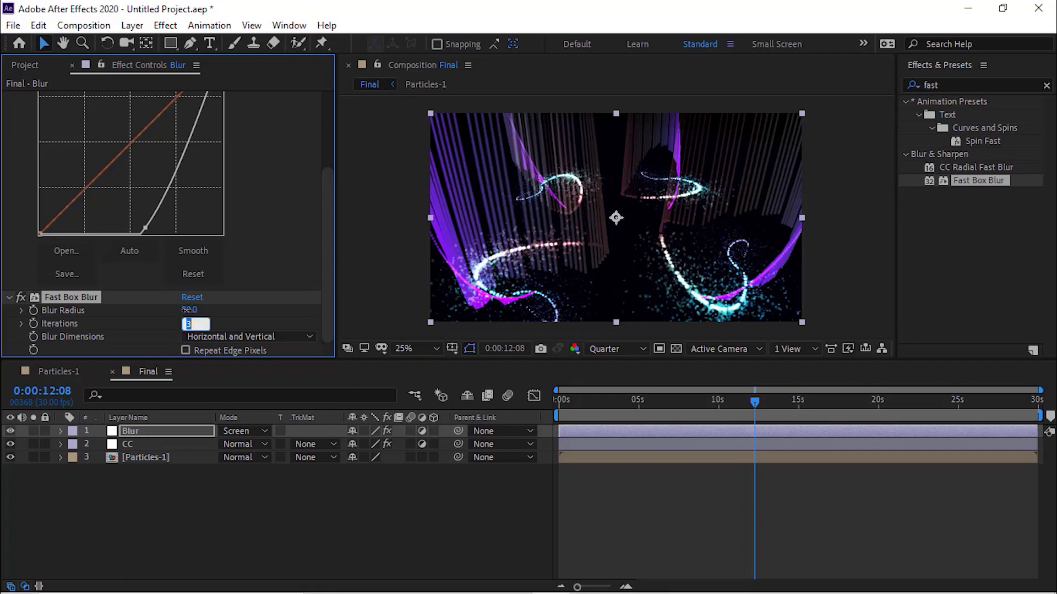
{"action": "type", "text": "1"}
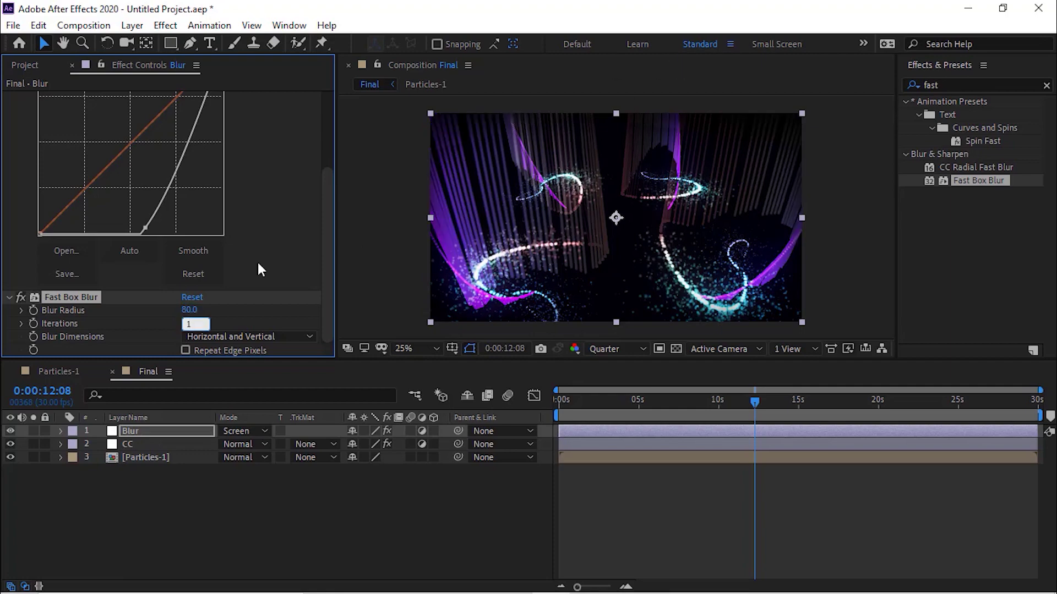
{"action": "left_click_drag", "start_coordinate": [193, 273], "coordinate": [190, 377]}
{"action": "left_click", "coordinate": [186, 350]}
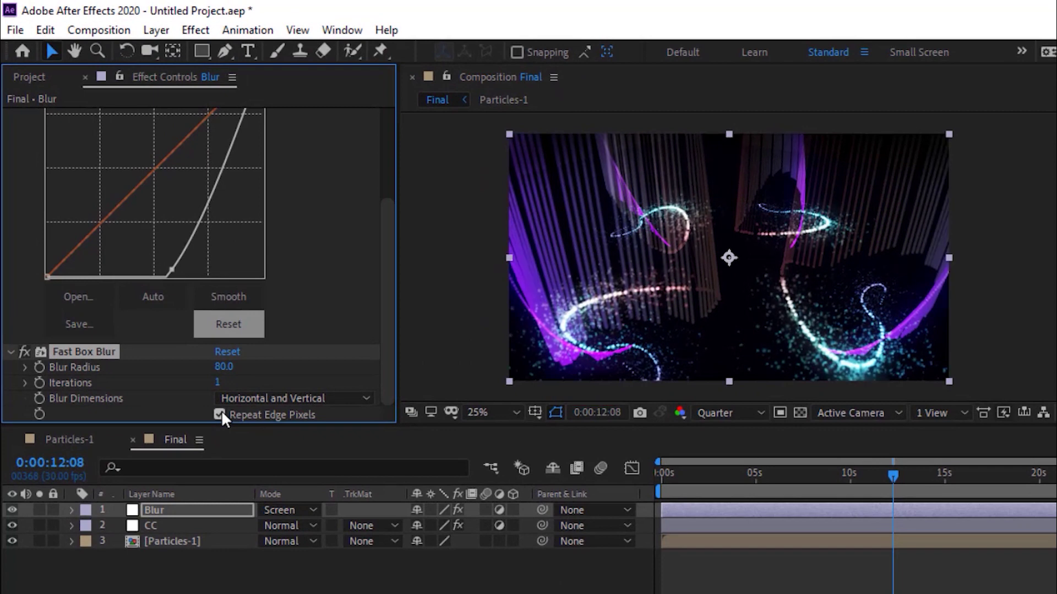
{"action": "left_click", "coordinate": [205, 585]}
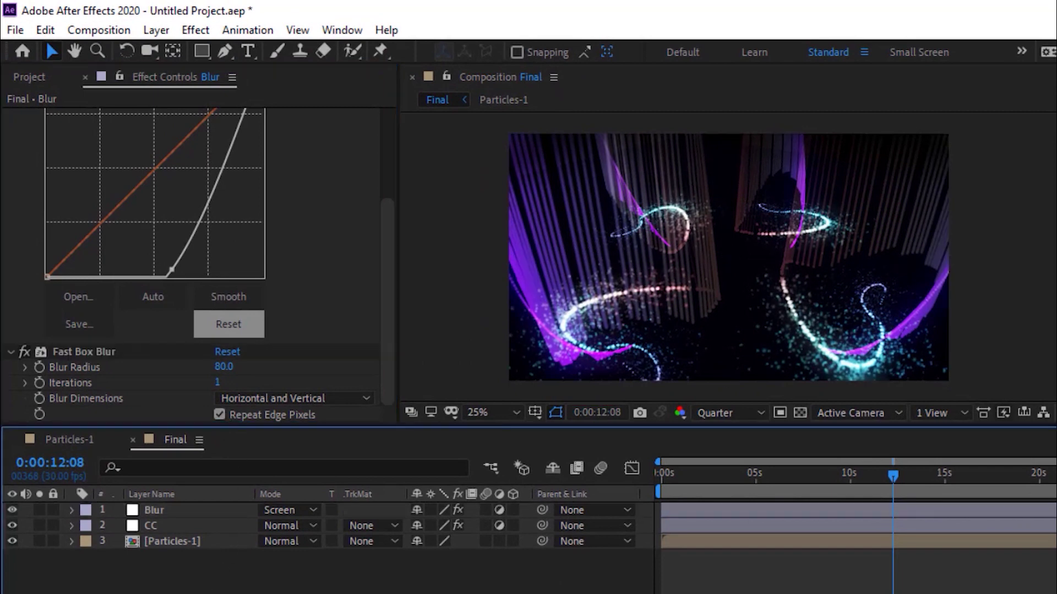
Duplicate the Blur layer and set the duplicate's Fast Box Blur radius to 160
{"action": "left_click", "coordinate": [175, 511]}
{"action": "key", "text": "ctrl+d"}
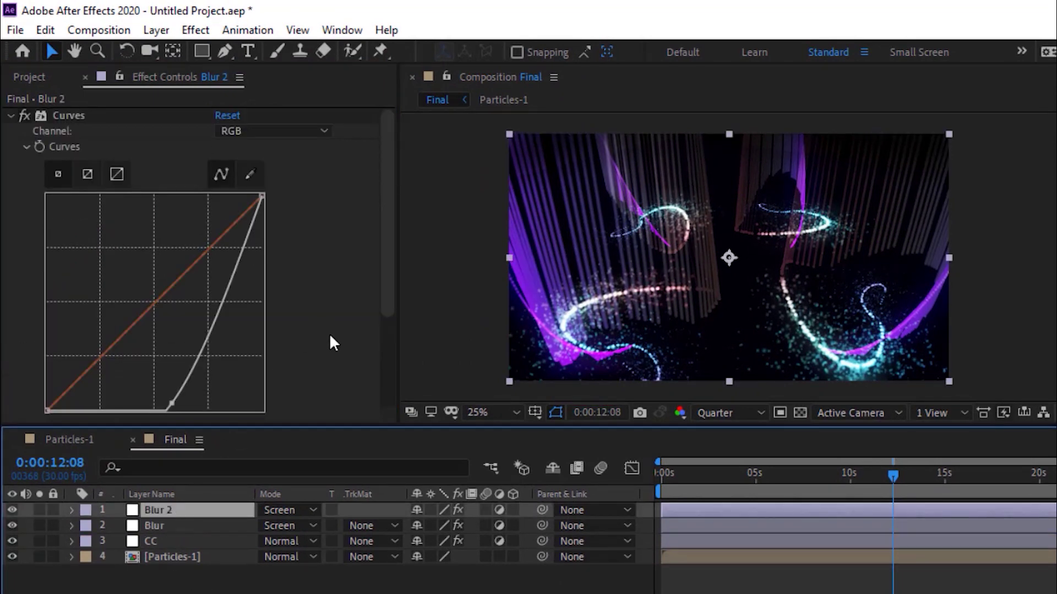
{"action": "scroll", "coordinate": [390, 348], "scroll_direction": "down", "scroll_amount": 5}
{"action": "left_click", "coordinate": [223, 368]}
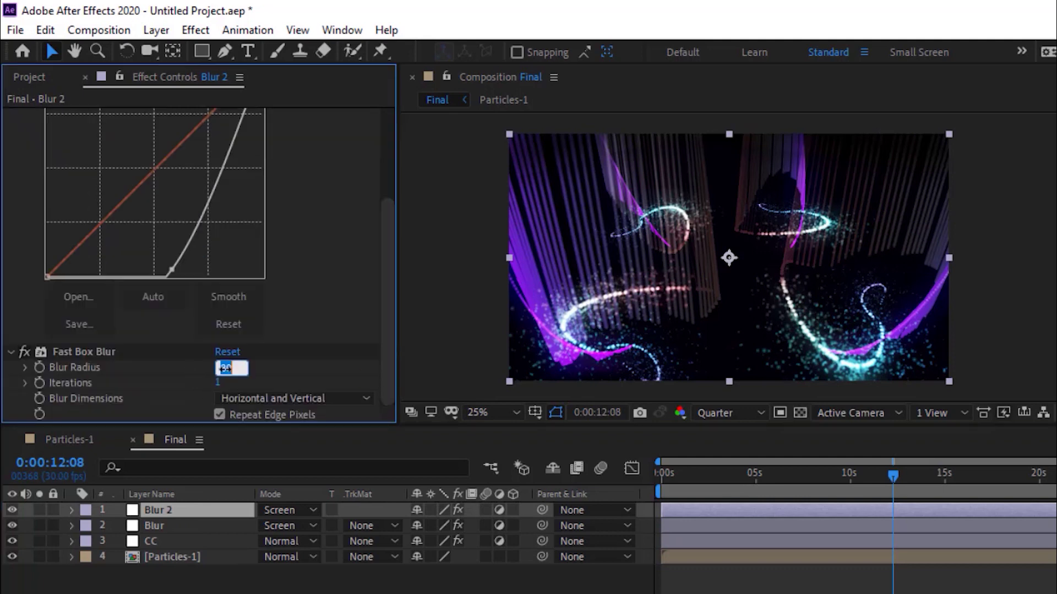
{"action": "type", "text": "160"}
{"action": "key", "text": "Return"}
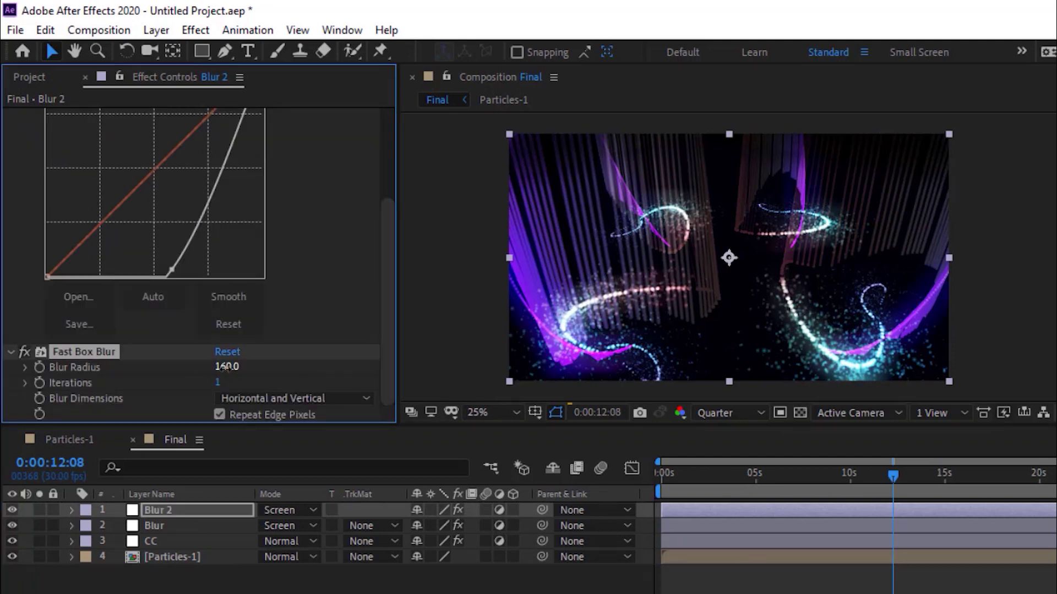
Set the preview resolution of the Final composition to Full
{"action": "left_click", "coordinate": [746, 414]}
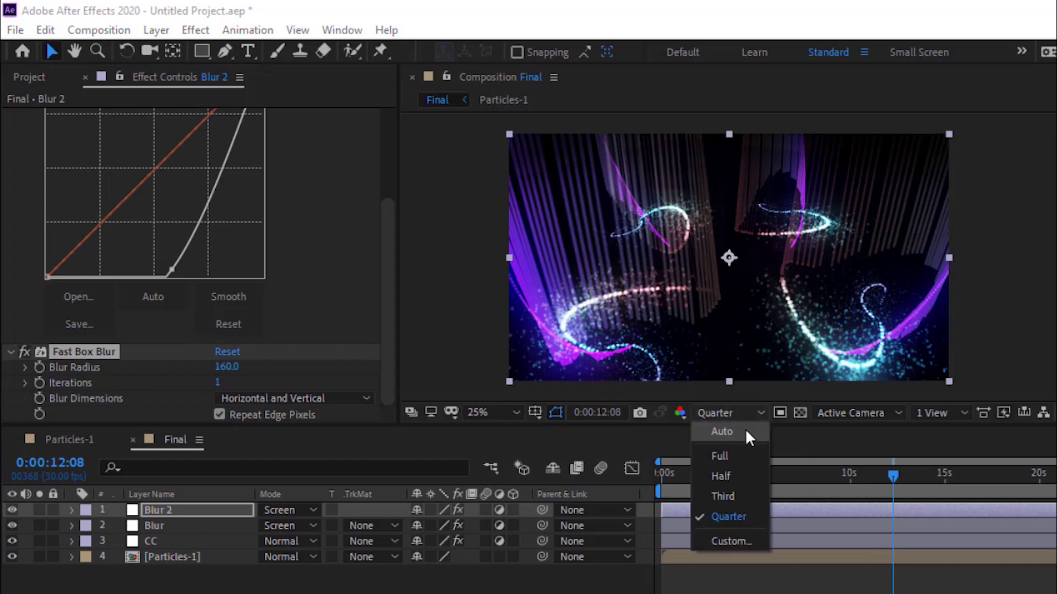
{"action": "left_click", "coordinate": [732, 457]}
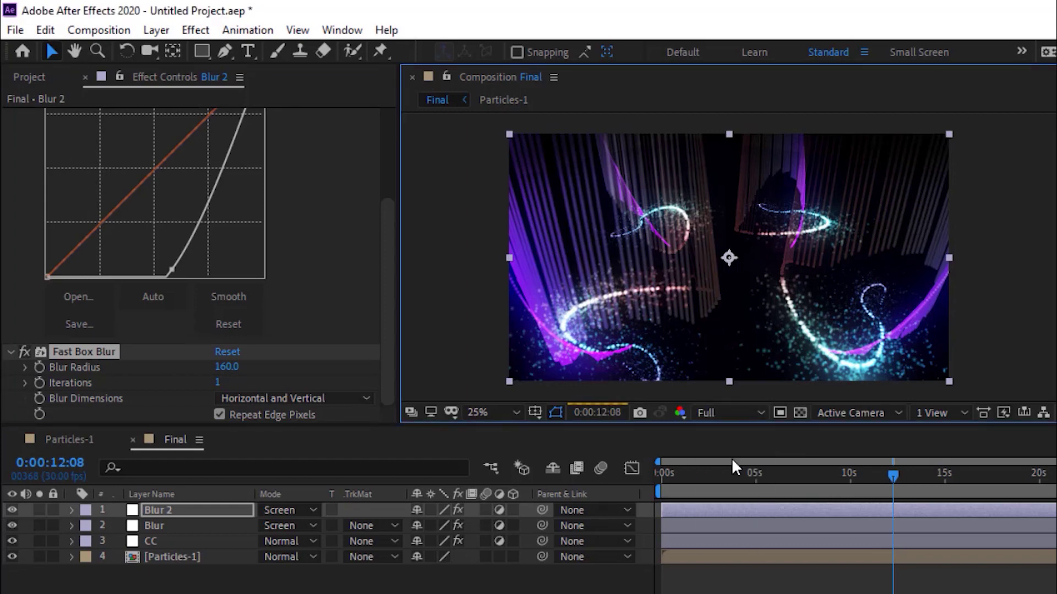
Play back the Particles-1 composition from its first frame and stop at about 0:00:08:10
{"action": "left_click_drag", "start_coordinate": [742, 473], "coordinate": [601, 481]}
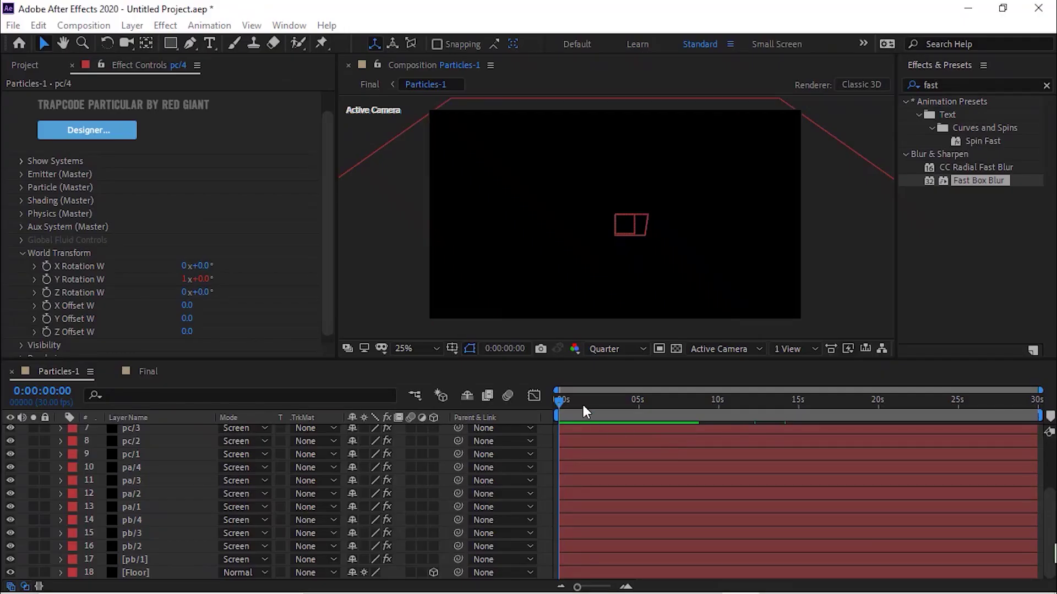
{"action": "left_click", "coordinate": [582, 406]}
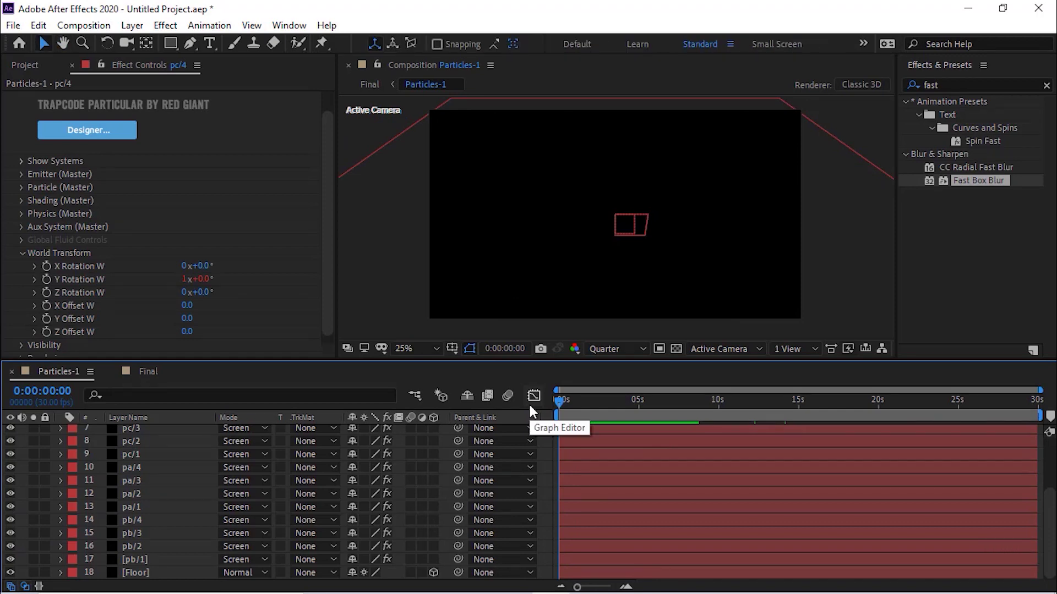
{"action": "key", "text": "space"}
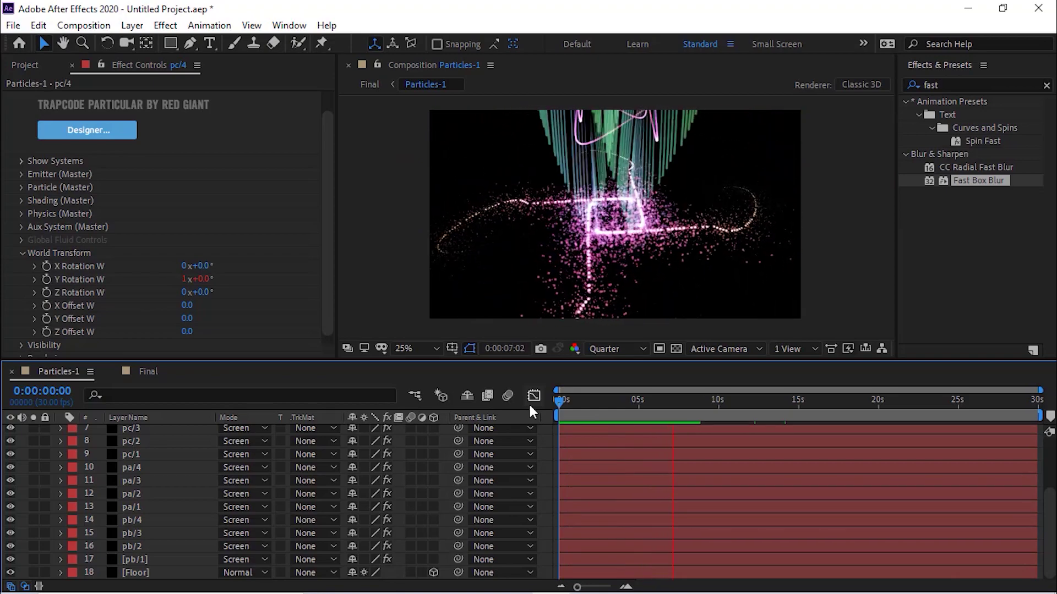
{"action": "key", "text": "space"}
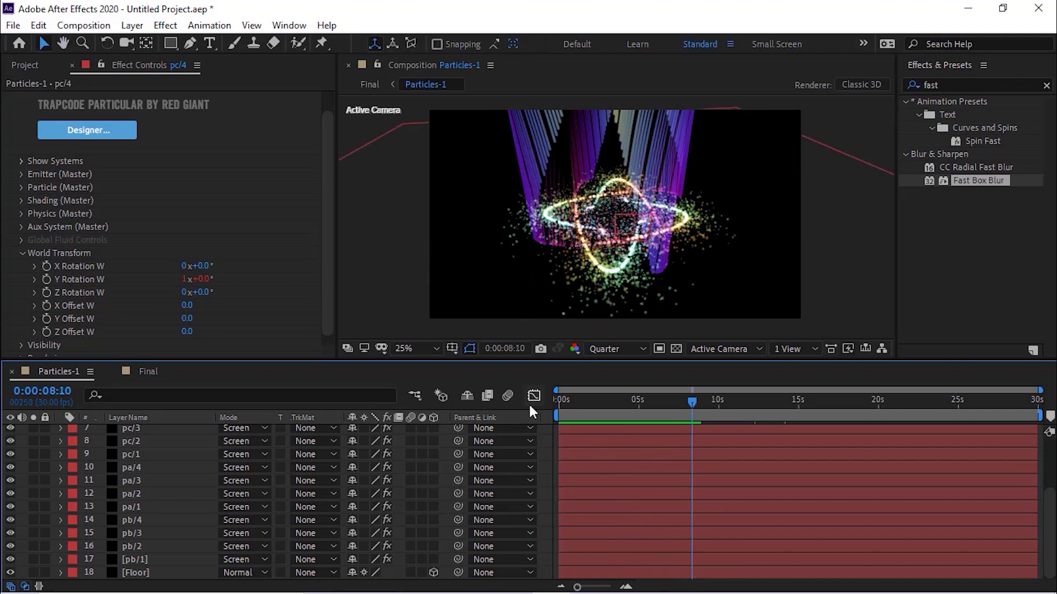